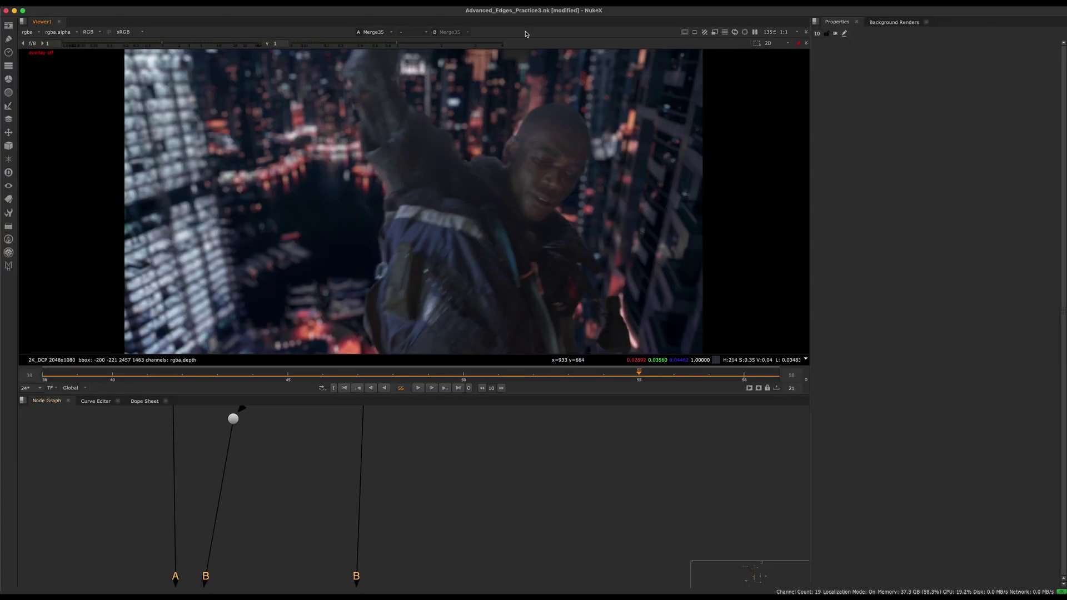
Play back the composite and scrub through the frames to examine how the man sits against the city background.
middle_drag(514, 91, 523, 127)
key(f)
click(432, 388)
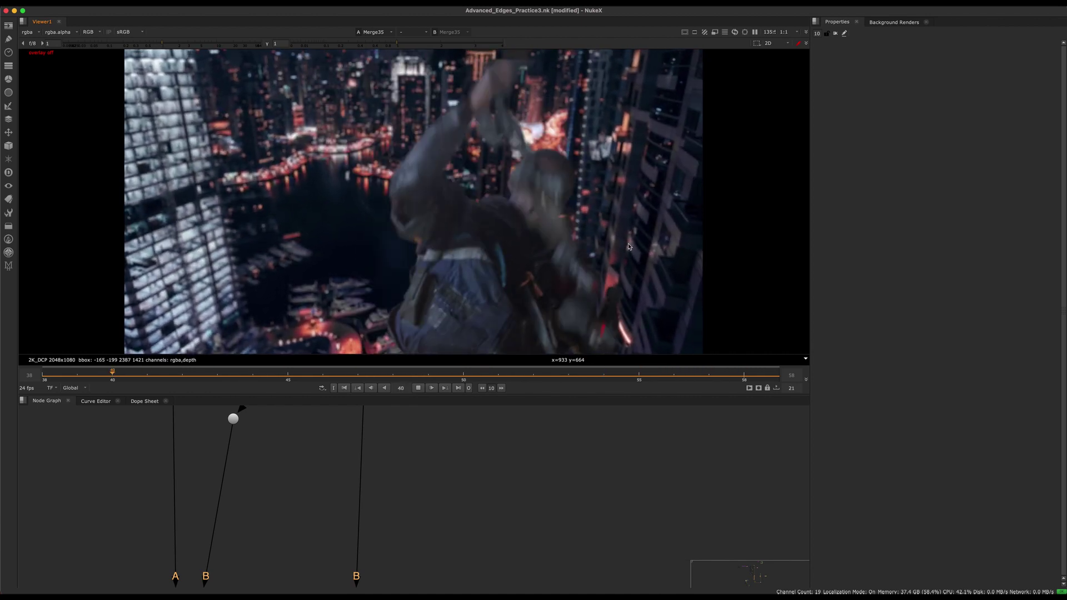
click(419, 388)
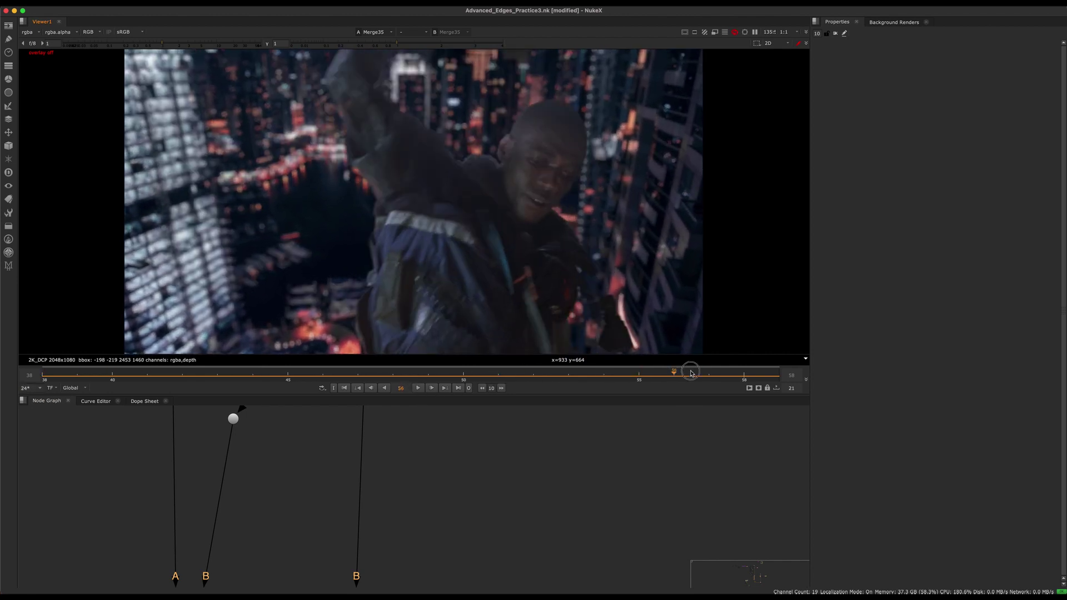
drag(219, 353, 431, 344)
Move the Mirror2_2 node farther away from the Merge35 node to free up space in the node graph.
scroll(410, 482, down, 6)
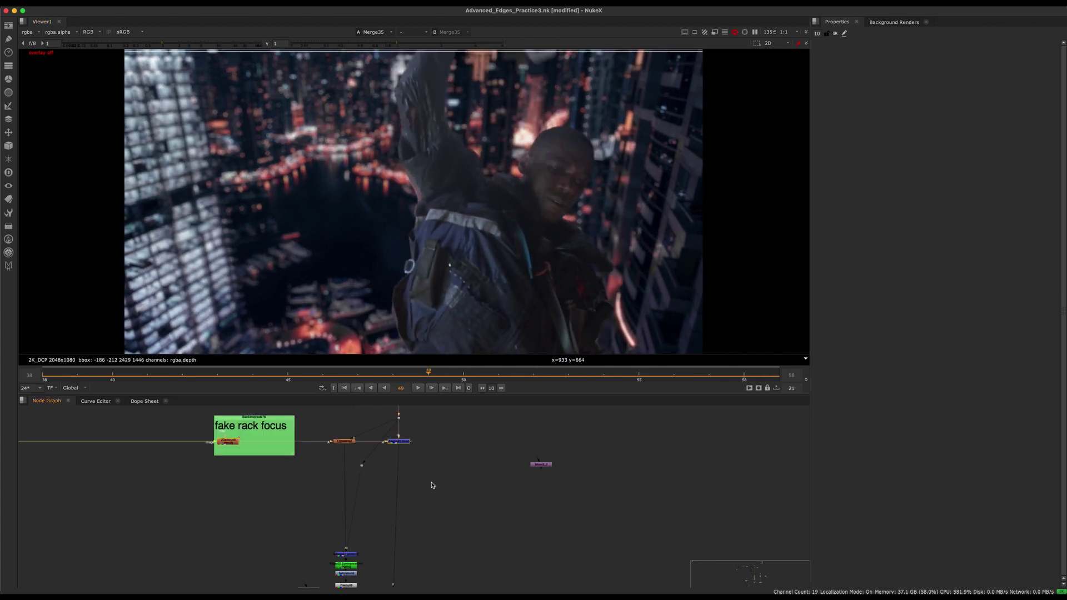
middle_drag(445, 436, 419, 487)
scroll(419, 485, up, 3)
drag(583, 500, 674, 485)
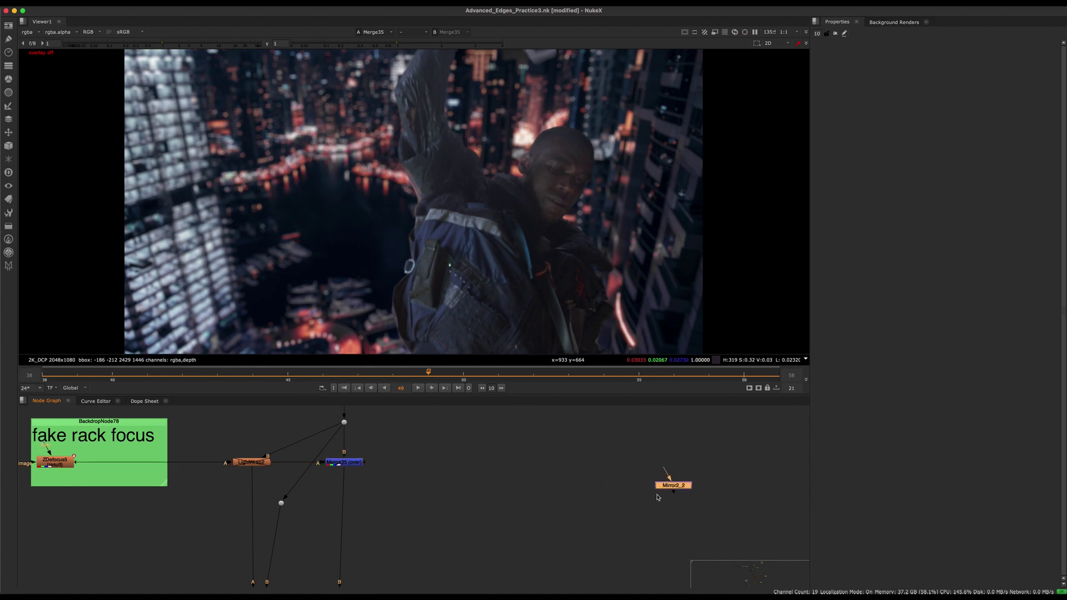
Add a RotoPaint node, connect its bg input to Merge35, and place it in the free area beside the merge.
click(398, 508)
scroll(398, 507, up, 3)
key(Tab)
text(rotopaint)
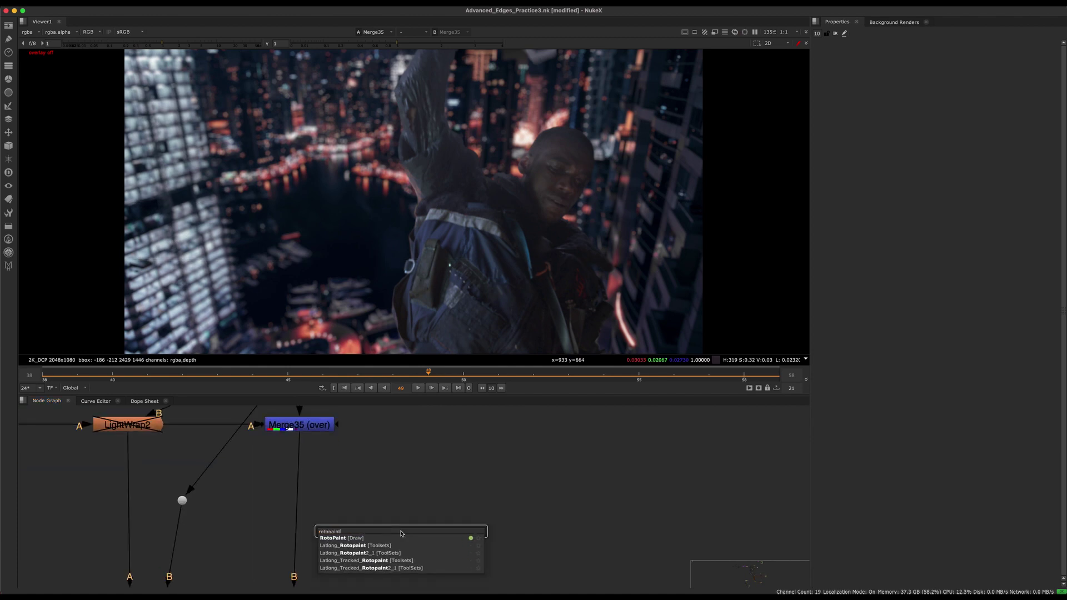
key(Return)
drag(392, 469, 303, 427)
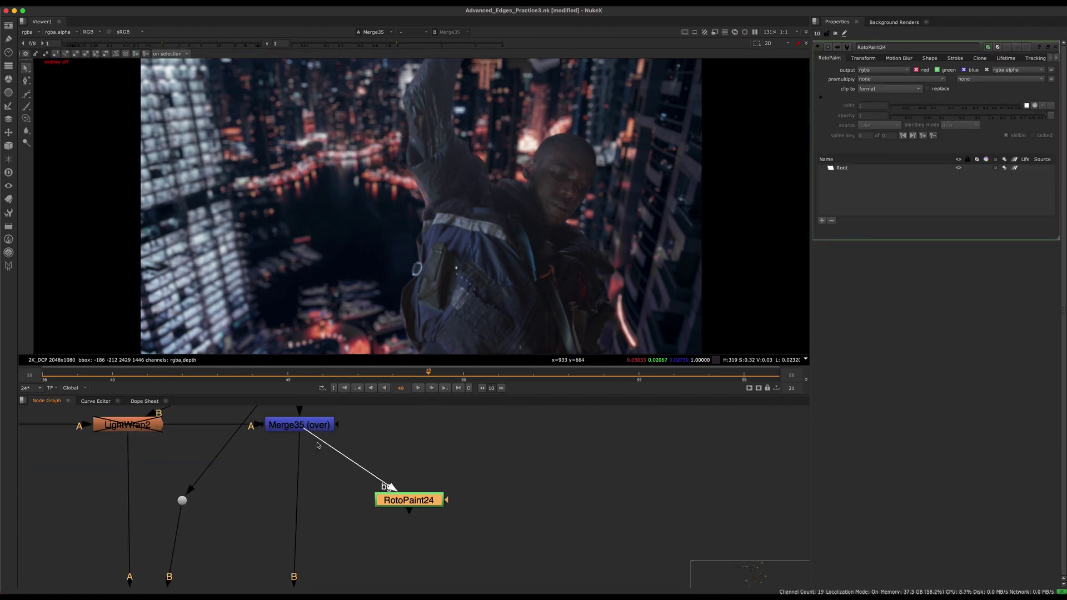
drag(398, 495, 587, 530)
middle_drag(588, 529, 464, 524)
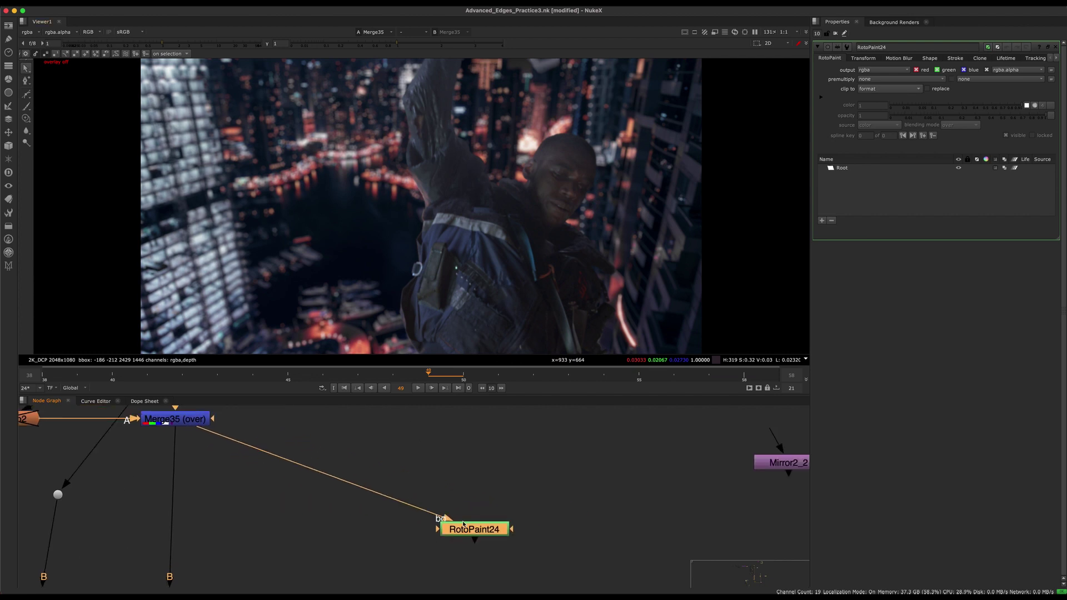
View the RotoPaint node's output, show the viewer overlay, and activate the Brush with a size of 19.
key(1)
click(441, 429)
click(26, 106)
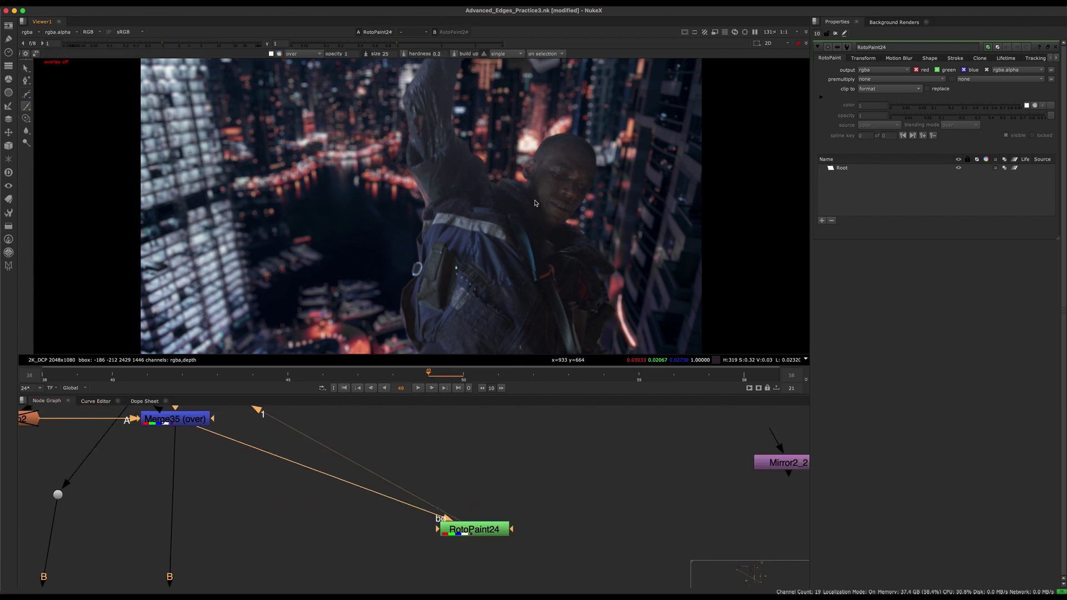
middle_drag(531, 159, 518, 179)
key(q)
shift+drag(470, 156, 468, 157)
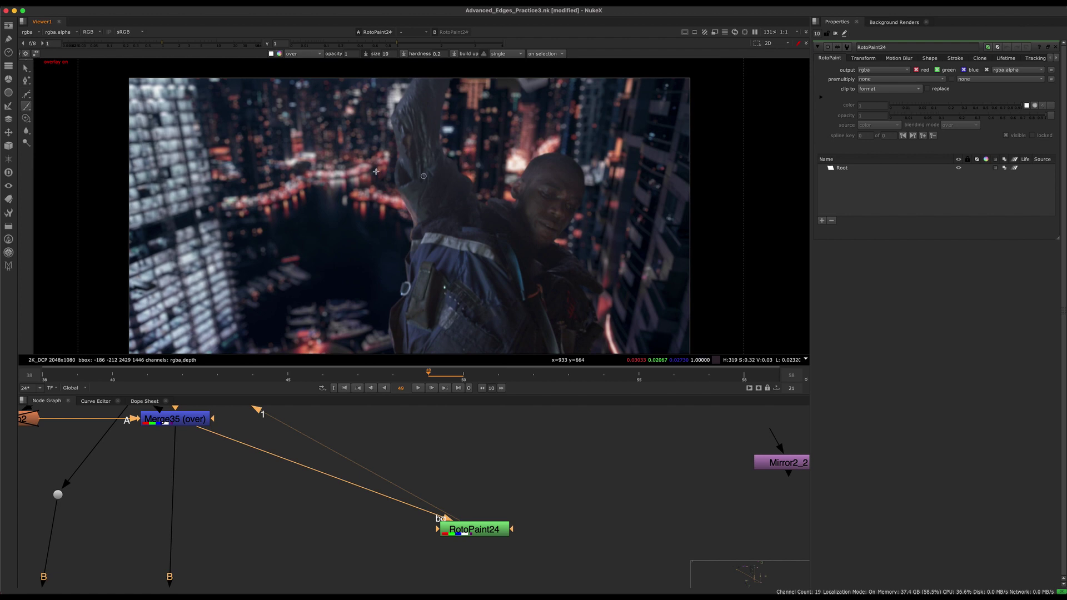
Set the brush colour to a saturated orange-red.
click(278, 54)
drag(652, 356, 683, 340)
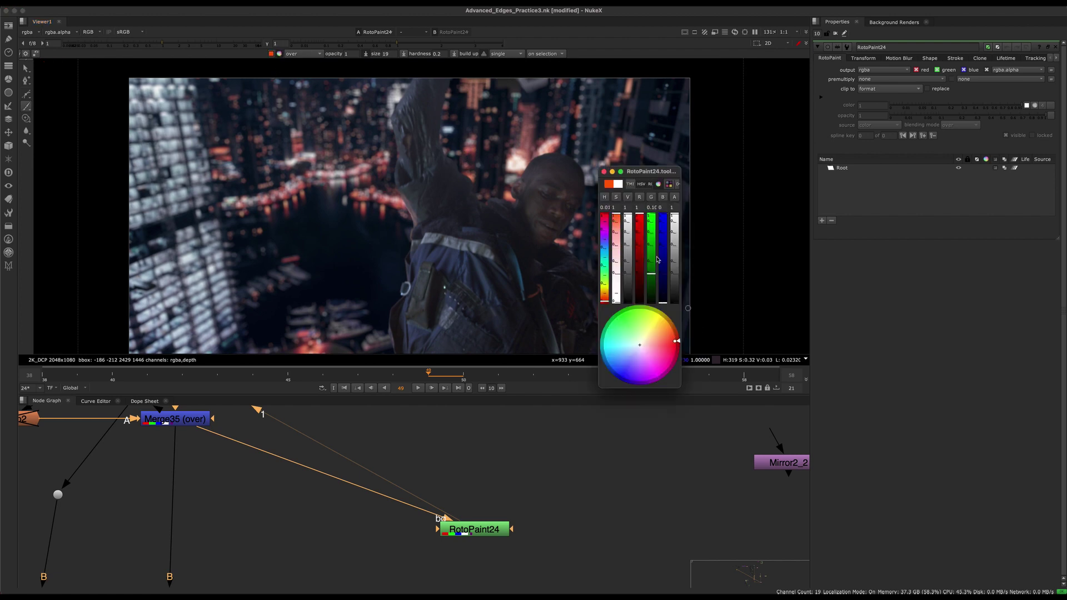
click(604, 171)
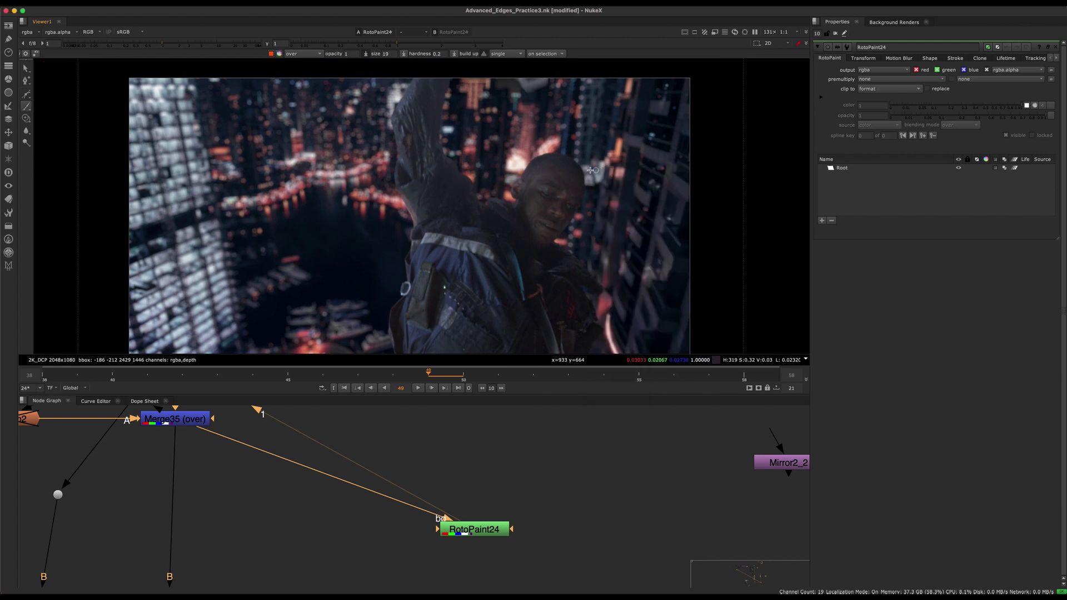
Paint a large orange-red outline around the man's raised arm, head and upper torso, replacing the first attempt.
mouse_move(438, 198)
middle_down()
mouse_move(400, 309)
mouse_move(486, 136)
mouse_move(474, 127)
mouse_move(458, 181)
middle_up()
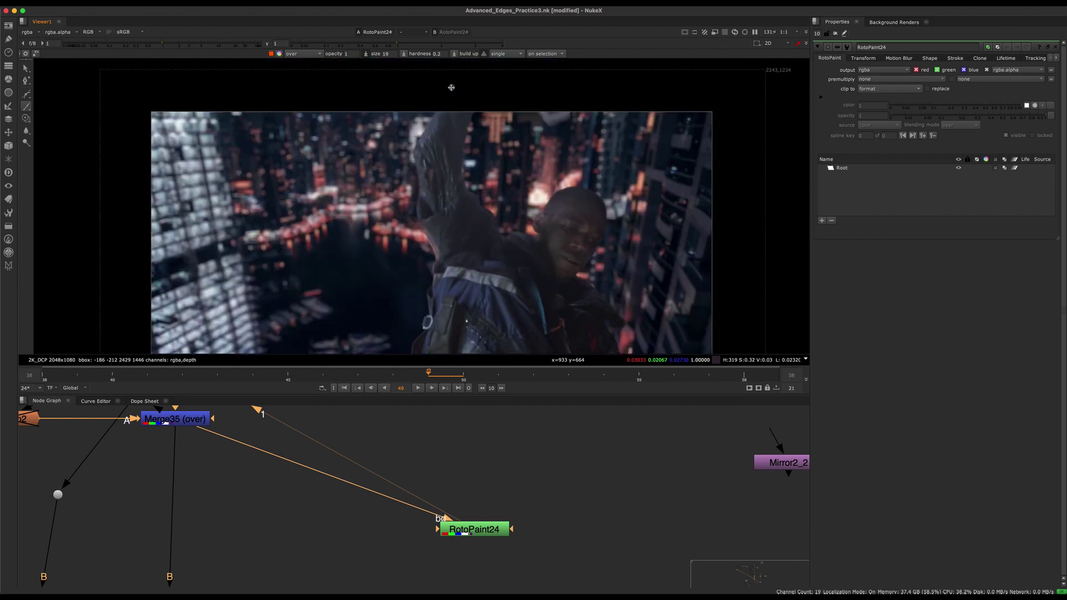
drag(436, 115, 619, 139)
key(super+z)
mouse_move(427, 114)
mouse_down()
mouse_move(378, 266)
mouse_move(679, 114)
mouse_up()
Reduce the brush size to 3 and paint two small circles, one on the raised arm and one on the background beside it.
drag(447, 176, 446, 113)
scroll(453, 160, up, 3)
key(super+z)
scroll(466, 133, up, 4)
mouse_move(526, 95)
mouse_down()
mouse_move(490, 137)
mouse_move(540, 100)
mouse_up()
scroll(534, 158, down, 4)
Compare the circled arm area with the circled background beside it, with the viewer overlay hidden.
key(f)
key(q)
scroll(448, 118, up, 4)
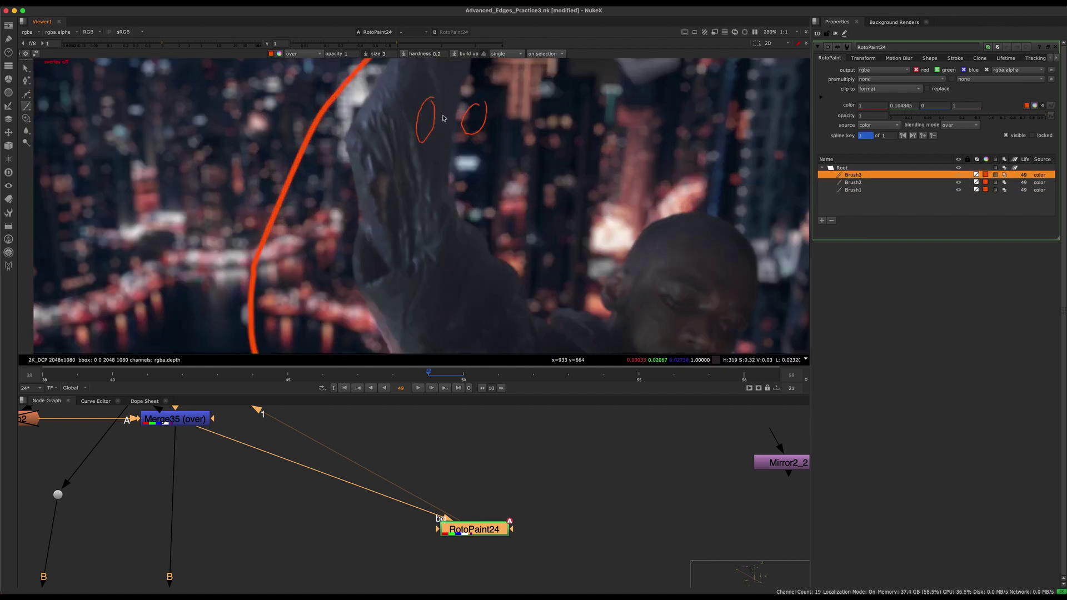
scroll(482, 147, down, 4)
scroll(481, 121, up, 2)
scroll(482, 122, up, 1)
middle_drag(481, 139, 467, 178)
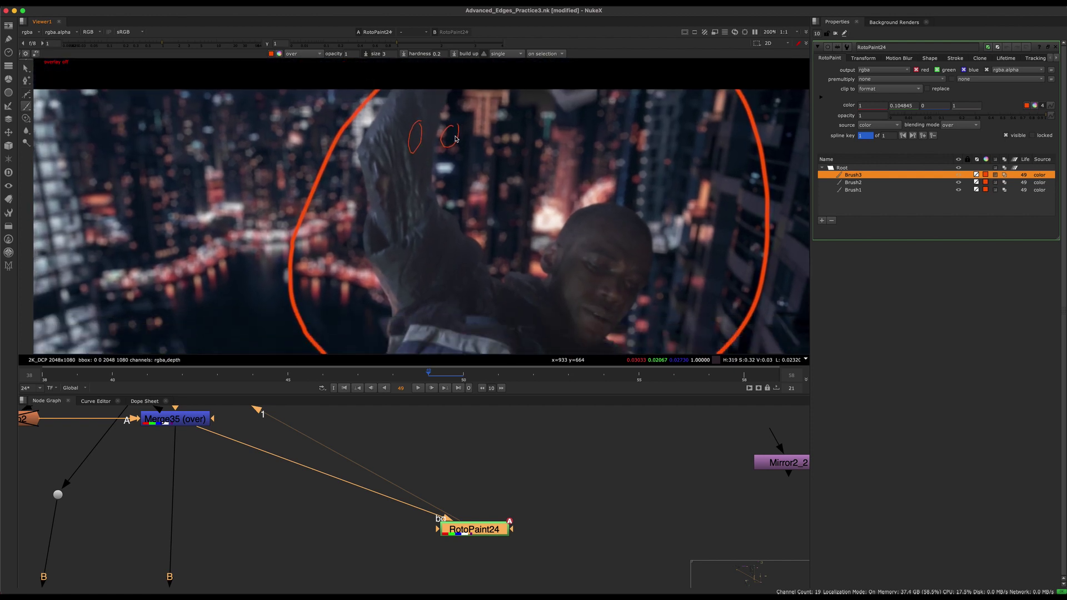
scroll(472, 211, down, 3)
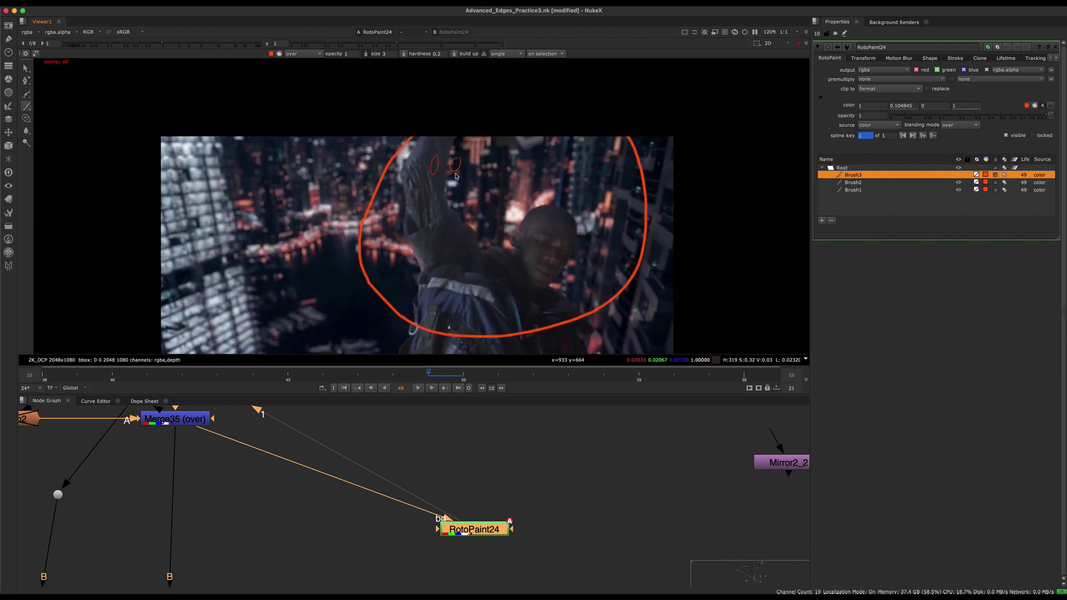
middle_drag(435, 175, 421, 163)
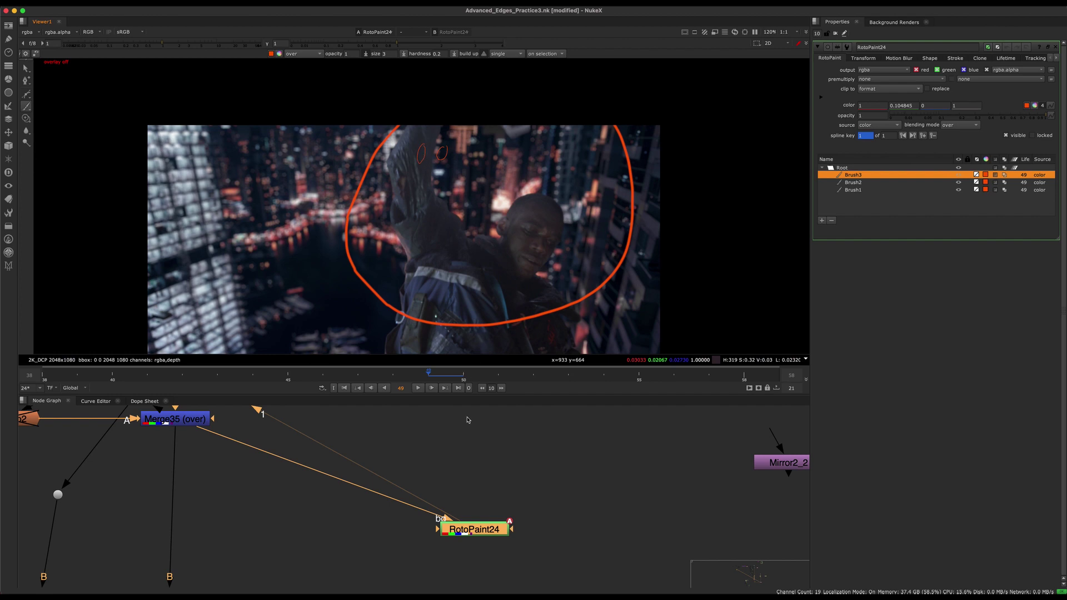
scroll(461, 211, up, 6)
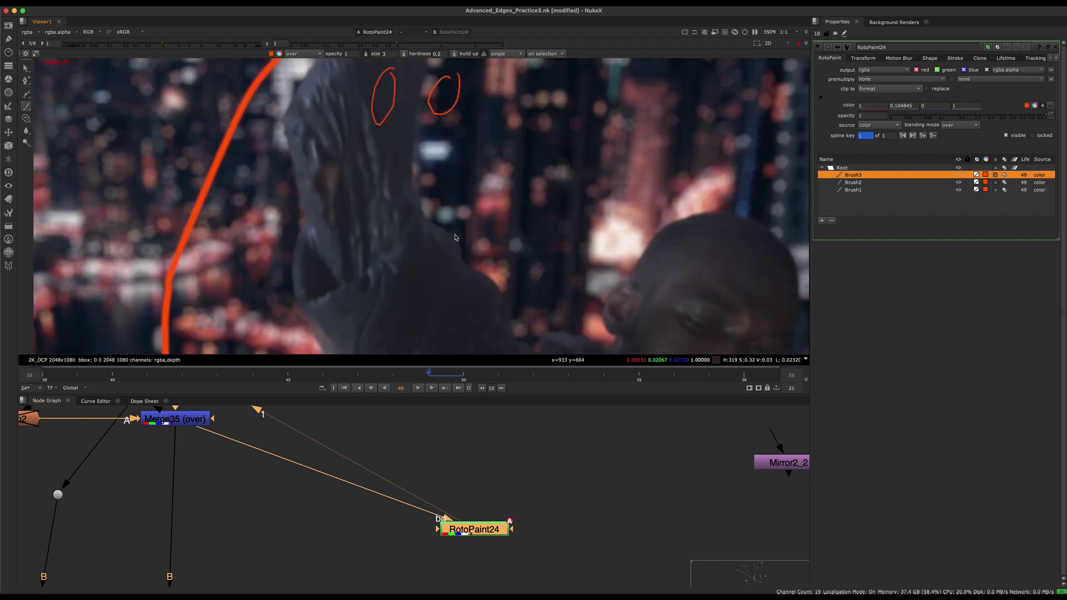
key(f)
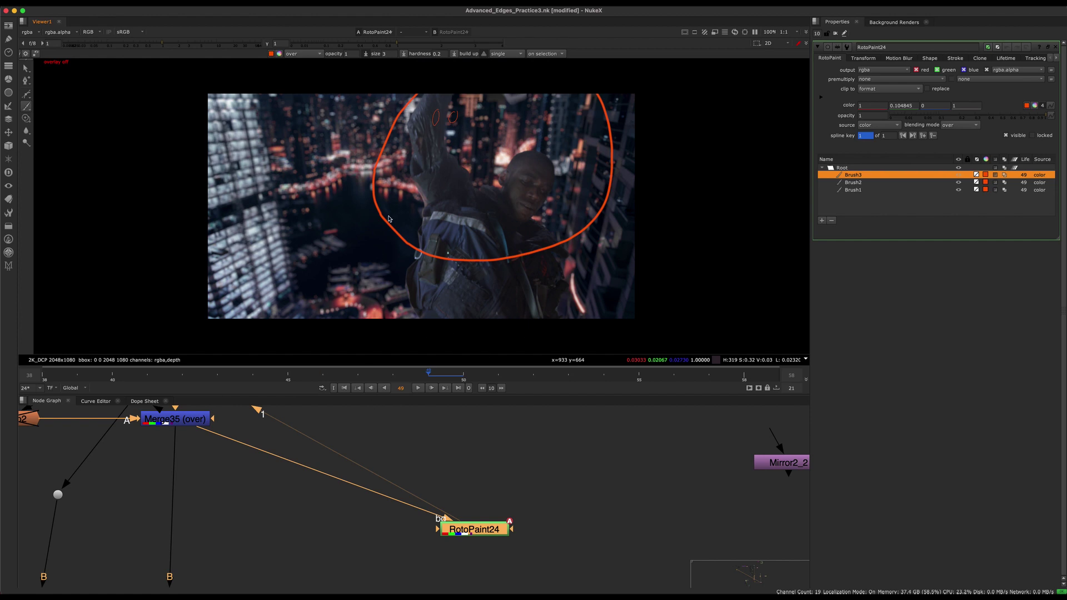
Show the overlay, switch the brush colour to light green, and try a vertical stroke over the lit building.
key(o)
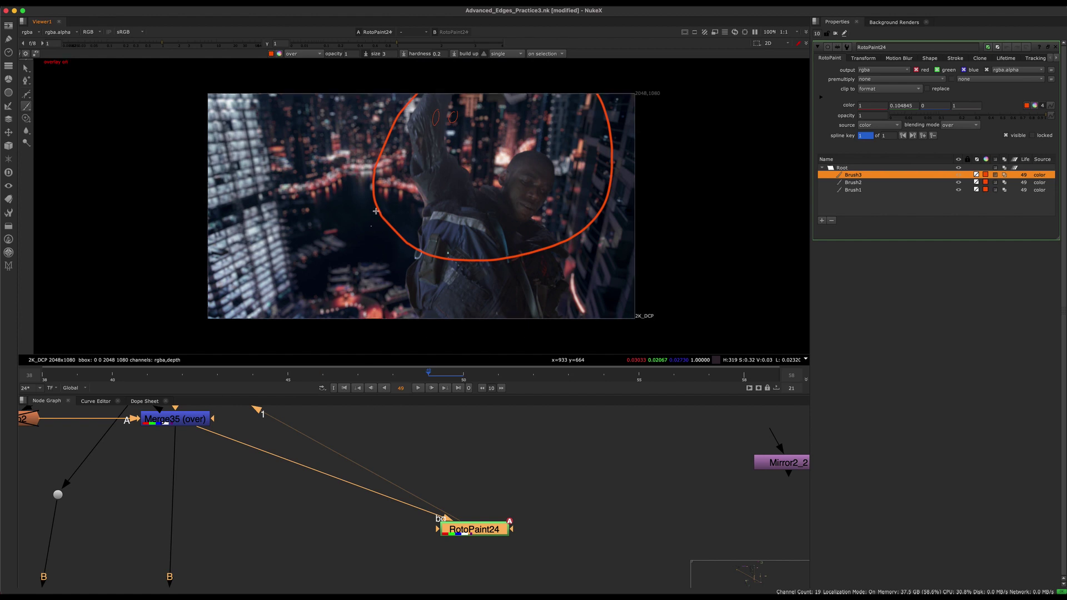
click(279, 53)
click(611, 321)
click(630, 320)
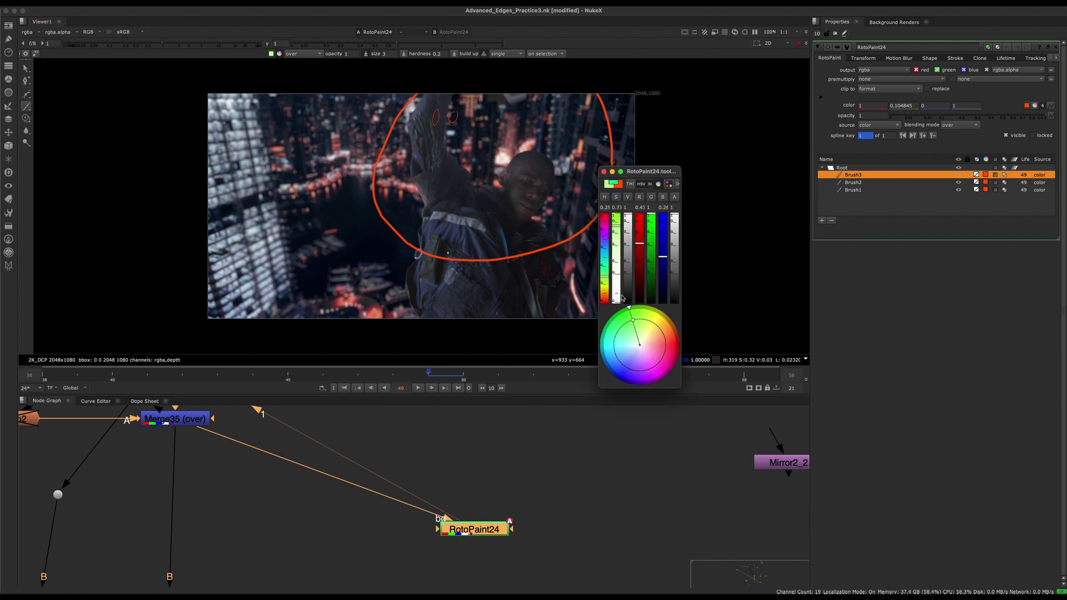
click(605, 173)
middle_drag(317, 223, 361, 222)
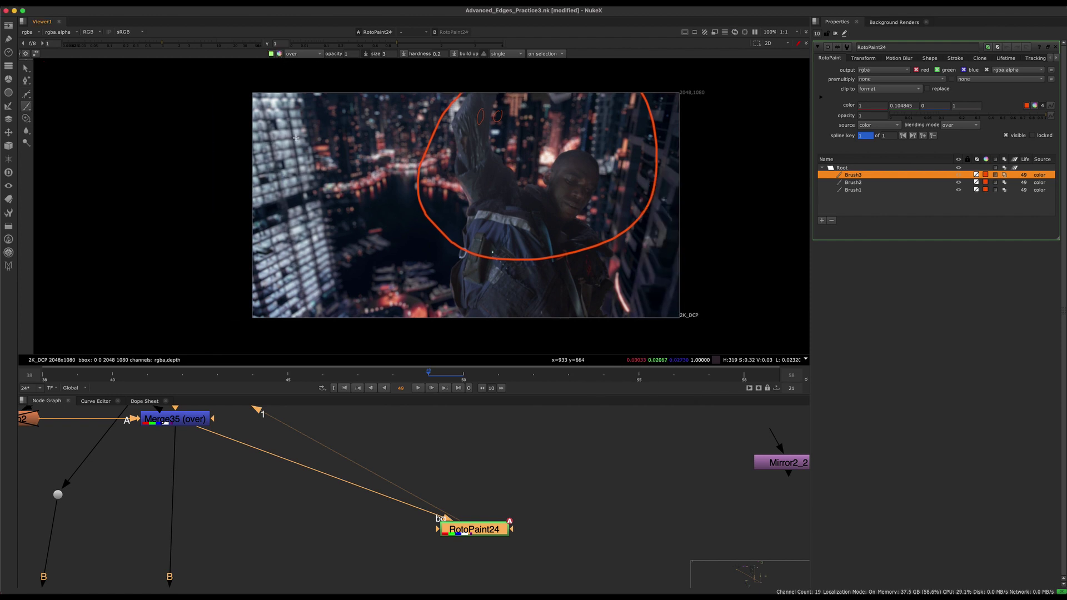
drag(304, 95, 312, 315)
key(super+z)
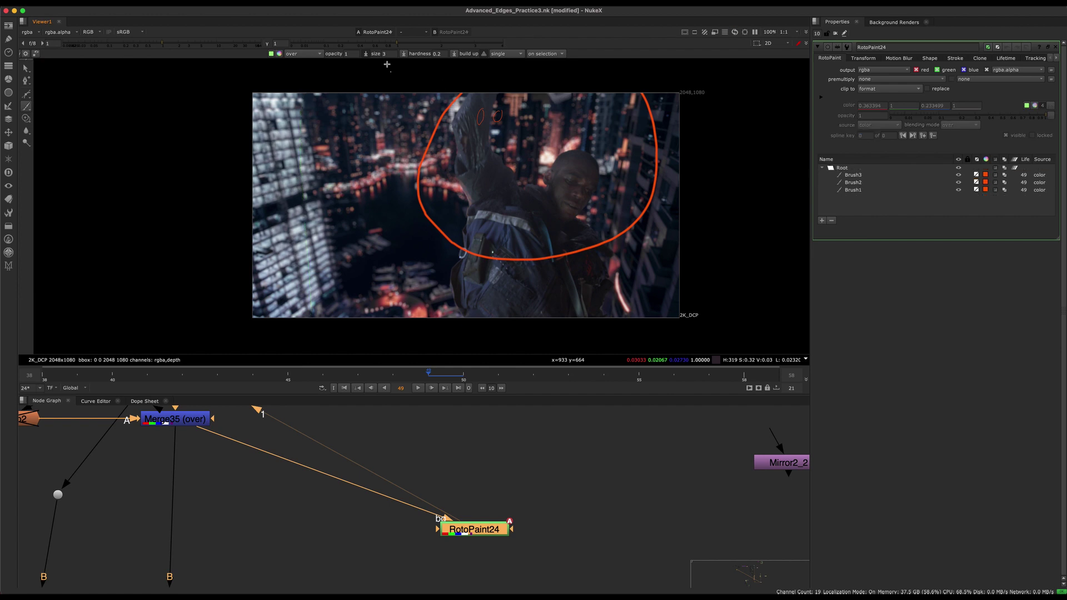
Change the brush colour to a more saturated green and try another stroke on the lit building.
click(279, 54)
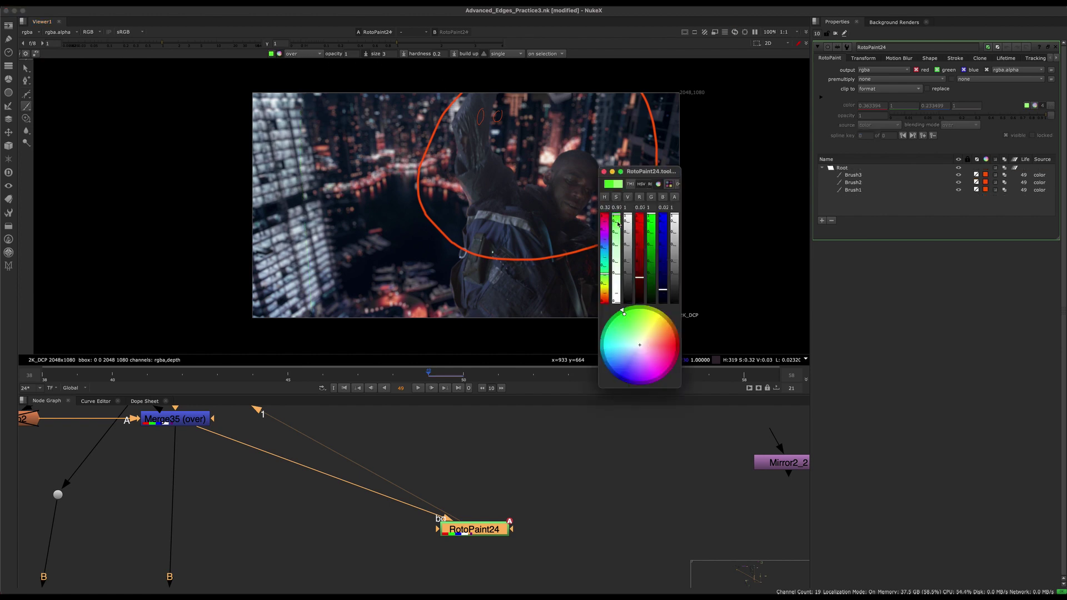
drag(281, 210, 266, 161)
middle_drag(265, 162, 272, 185)
key(super+z)
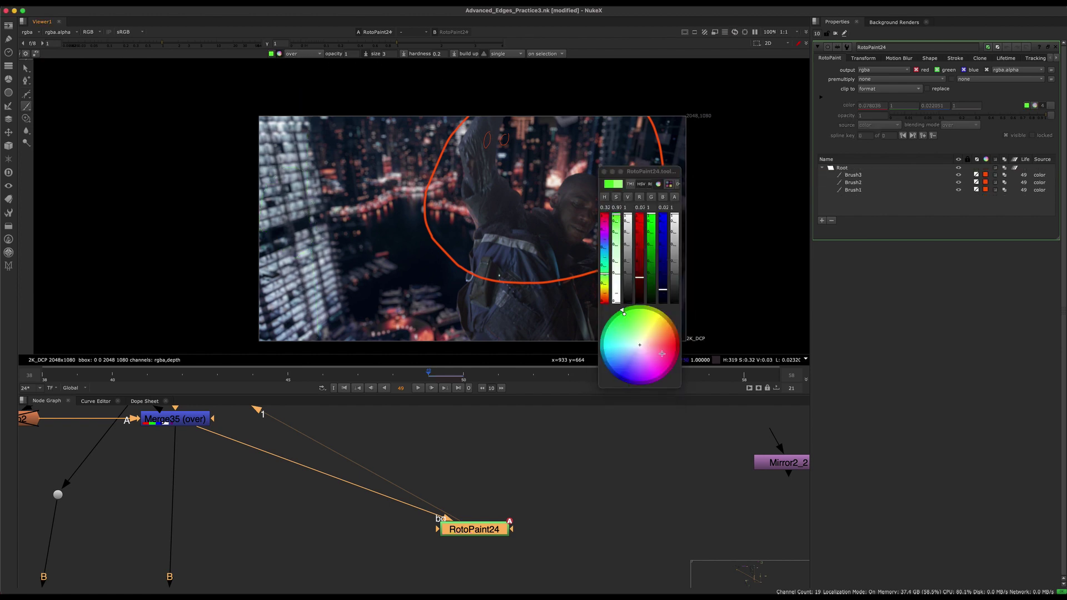
Set the brush colour to magenta and the brush size to 61, undoing the test strokes over the building.
click(653, 379)
mouse_move(354, 199)
mouse_down()
mouse_move(337, 169)
mouse_move(340, 196)
mouse_up()
key(super+z)
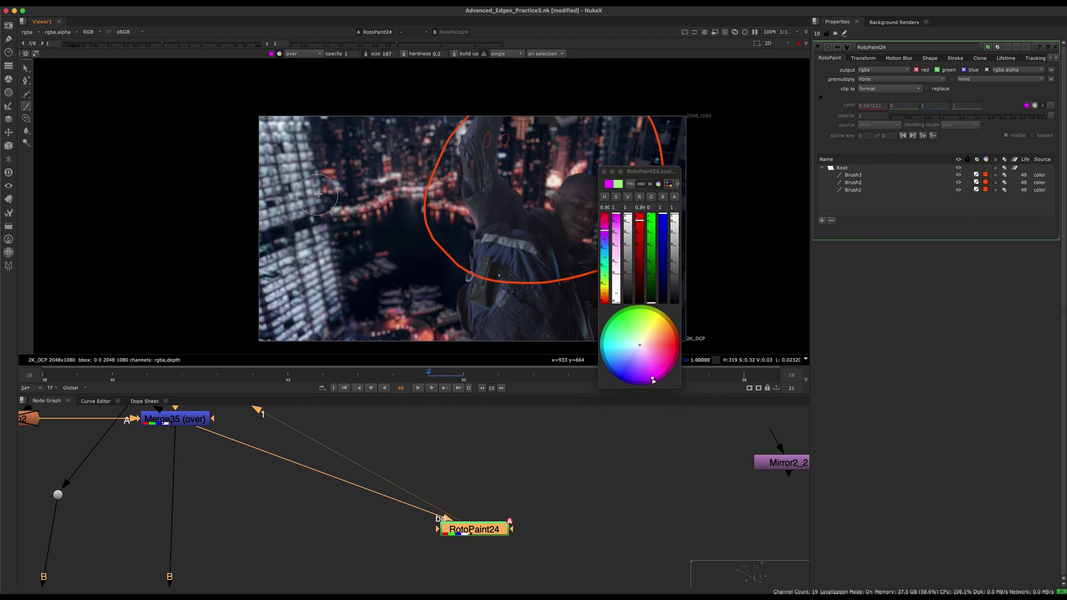
drag(321, 102, 334, 280)
key(super+z)
shift+drag(349, 198, 335, 198)
middle_drag(366, 236, 340, 212)
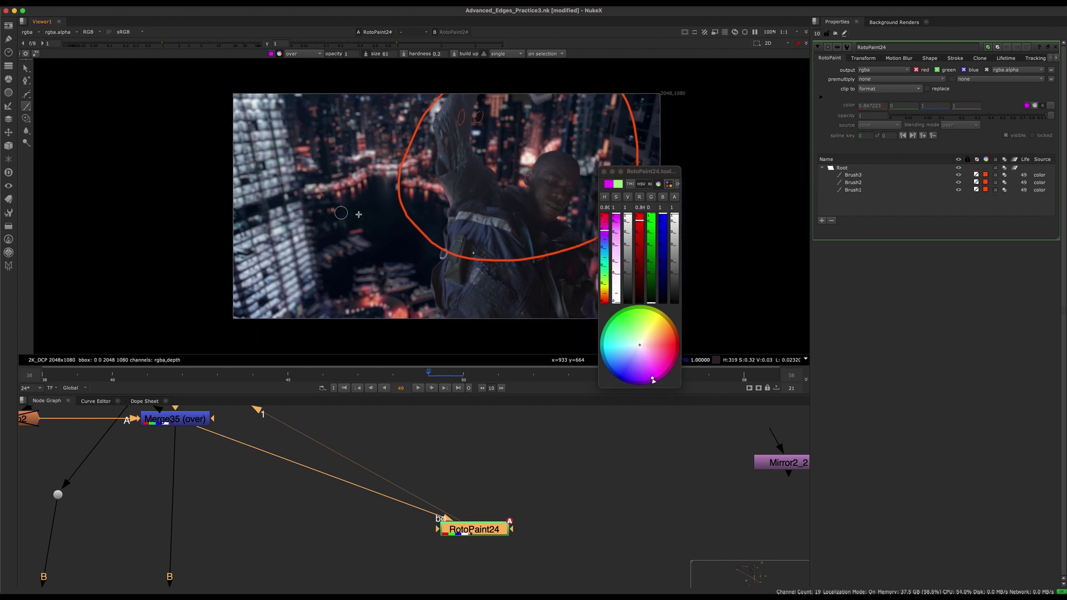
Try a magenta arrow running from the dark water area to the edge of the man's jacket.
mouse_move(331, 218)
mouse_down()
mouse_move(439, 250)
mouse_move(422, 275)
mouse_up()
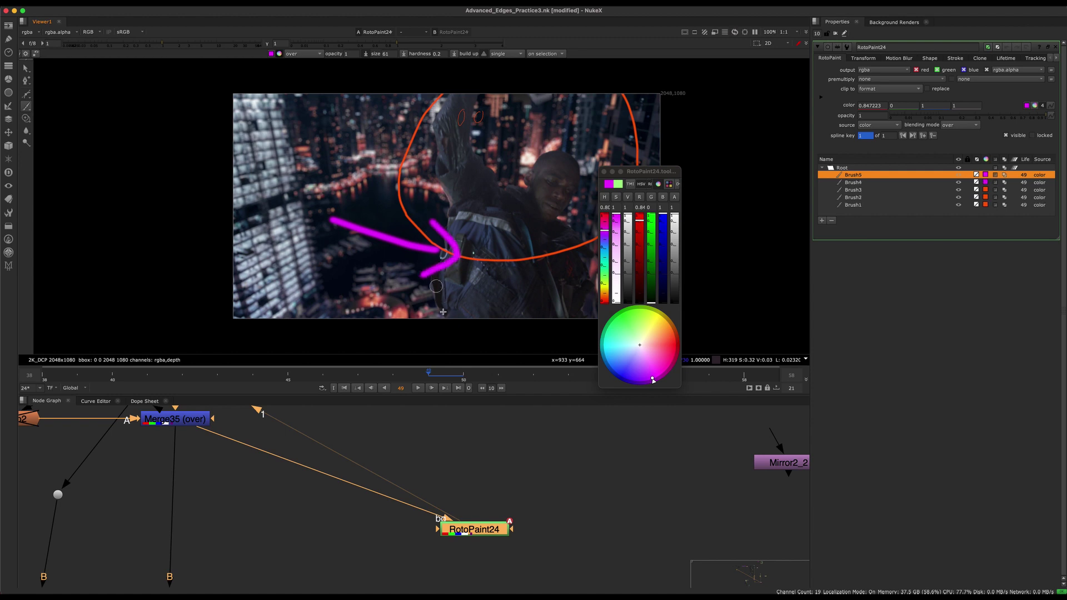
middle_drag(414, 249, 394, 269)
key(super+z)
key(super+z)
Set the brush size to 31 and try out magenta arrow strokes on the man's jacket, undoing them.
shift+drag(274, 242, 270, 241)
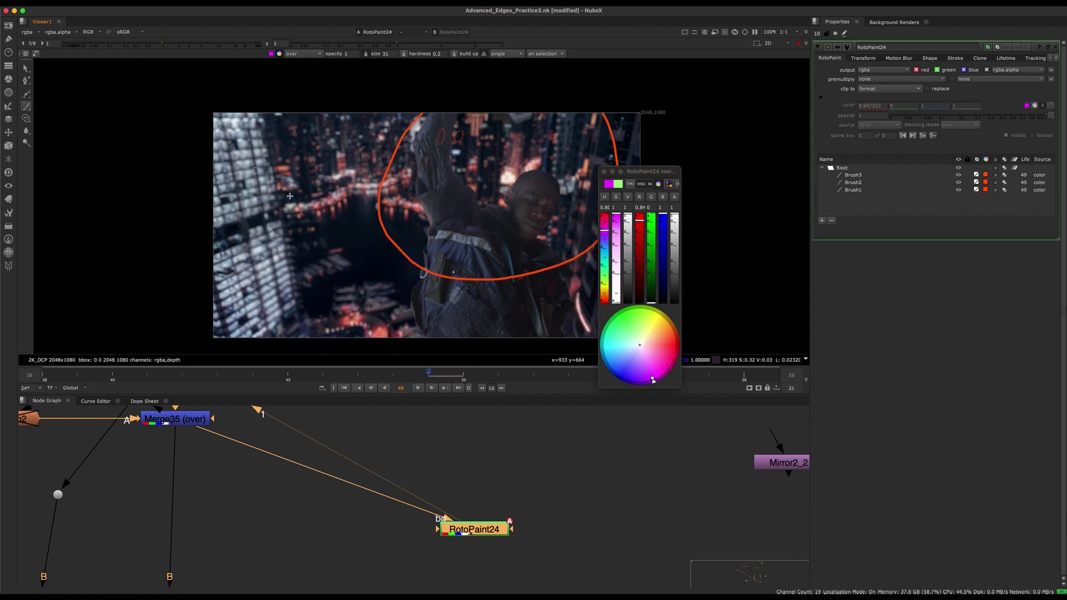
middle_drag(436, 243, 412, 241)
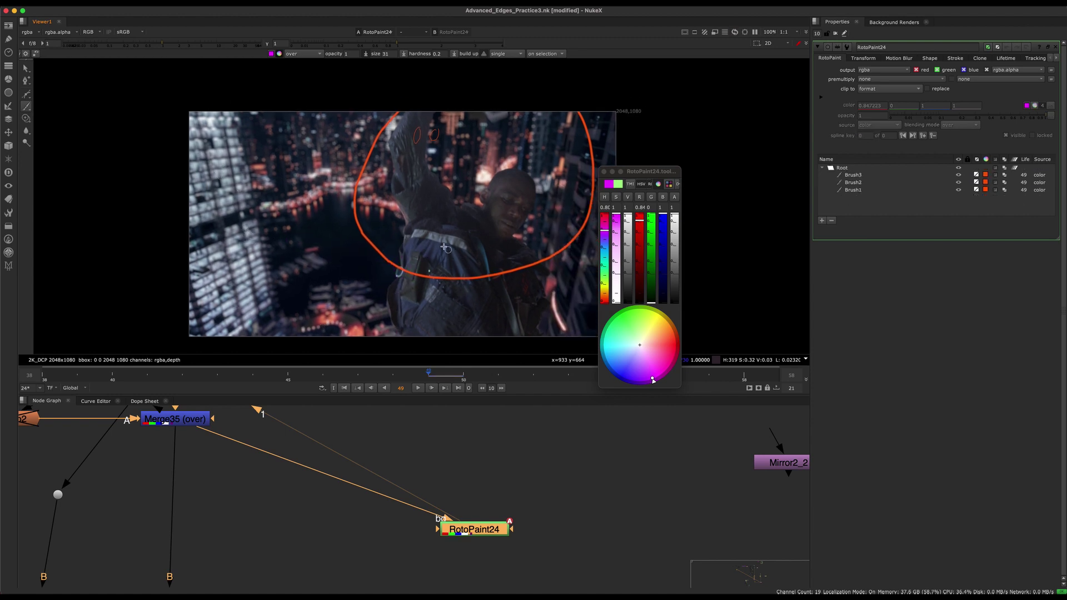
drag(449, 217, 412, 232)
drag(395, 273, 403, 238)
key(super+z)
mouse_move(390, 286)
mouse_down()
mouse_move(439, 238)
mouse_move(448, 256)
mouse_up()
middle_drag(461, 281, 459, 232)
key(super+z)
key(super+z)
Try a magenta arrow pointing up into the lower jacket, view it without the overlay, and undo its strokes.
mouse_move(367, 288)
mouse_down()
mouse_move(410, 245)
mouse_move(405, 233)
mouse_move(426, 266)
mouse_up()
middle_drag(448, 246, 413, 277)
key(super+z)
drag(362, 269, 389, 294)
scroll(381, 271, down, 2)
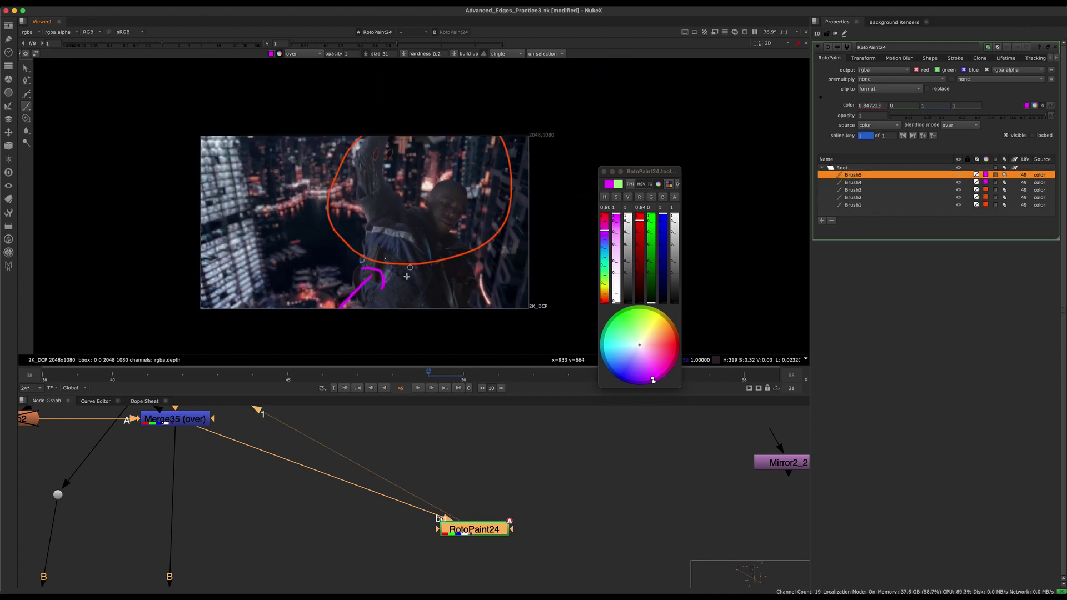
key(q)
scroll(408, 266, up, 2)
key(ctrl+z)
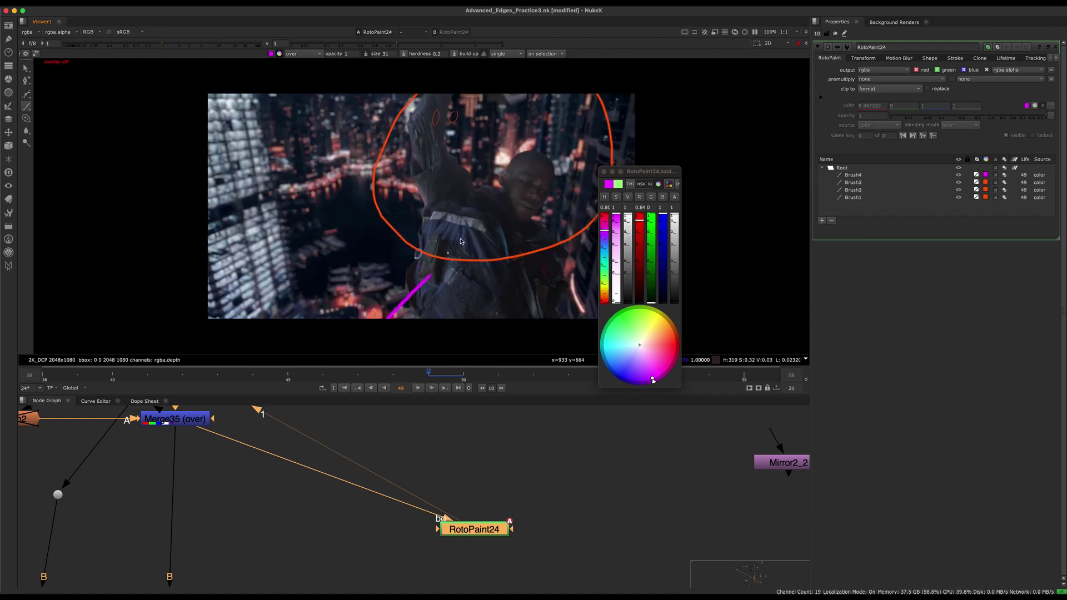
key(ctrl+z)
Paint a magenta arrow on the lower jacket and an ellipse around the lit building, then undo the latest strokes.
key(o)
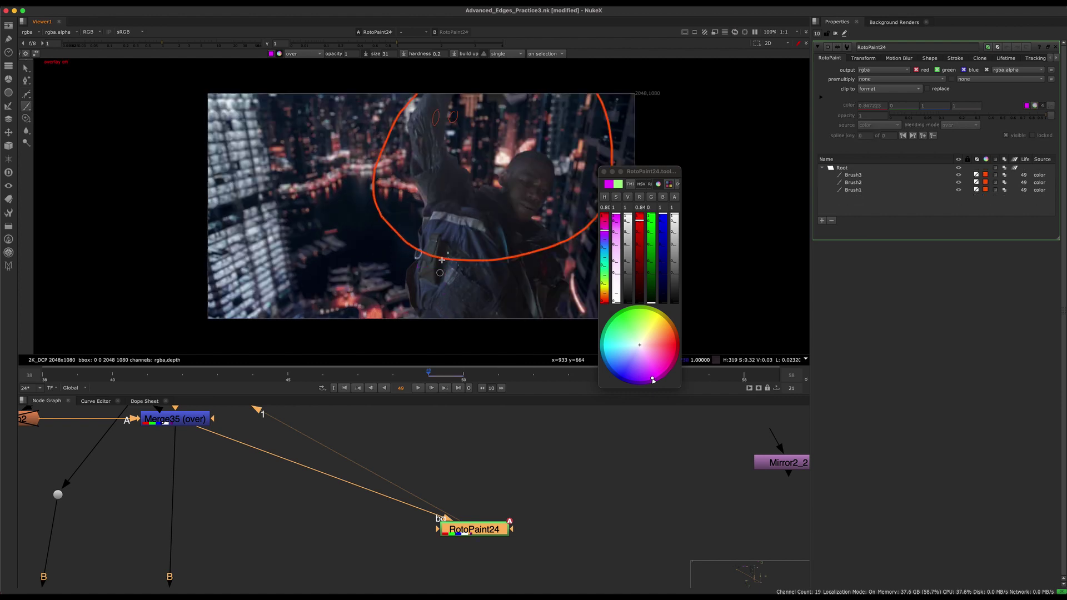
middle_drag(451, 238, 442, 193)
mouse_move(388, 302)
mouse_down()
mouse_move(410, 245)
mouse_move(430, 259)
mouse_up()
middle_drag(454, 250, 427, 283)
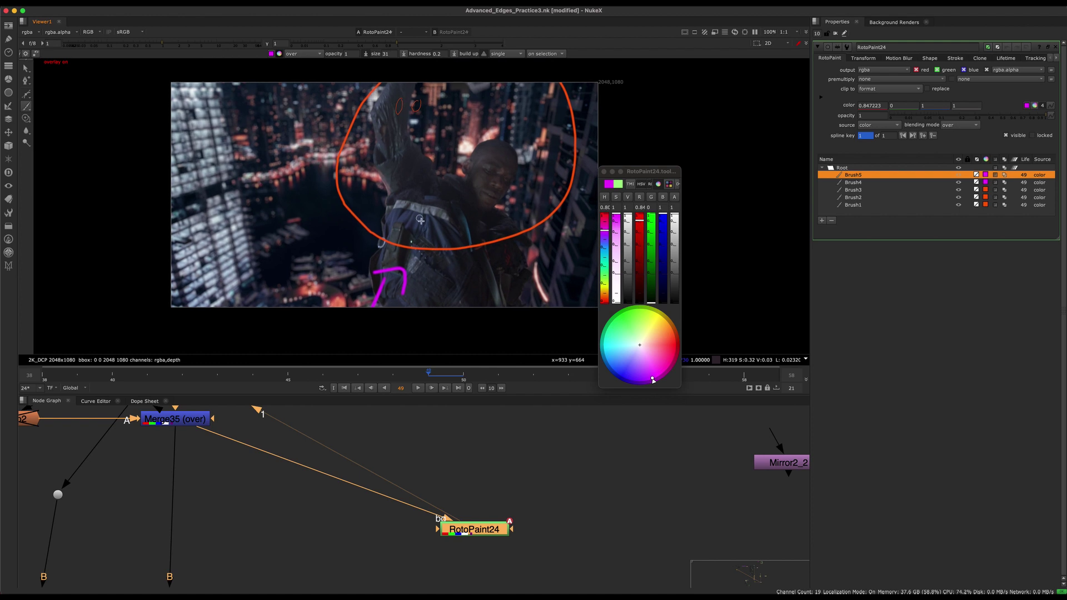
drag(204, 117, 212, 127)
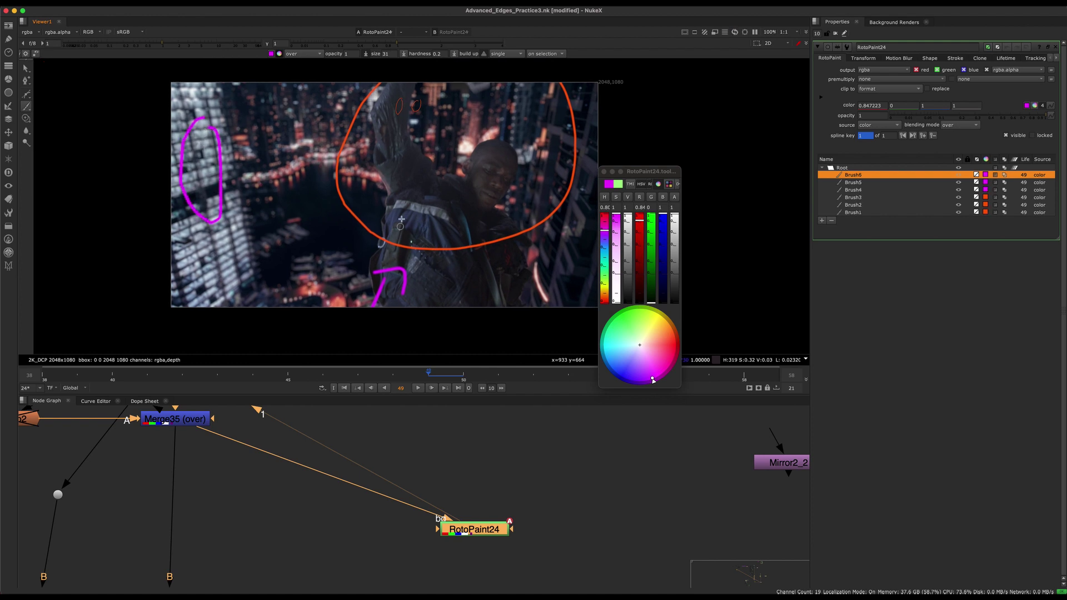
drag(400, 215, 406, 215)
key(ctrl+z)
key(ctrl+z)
key(ctrl+z)
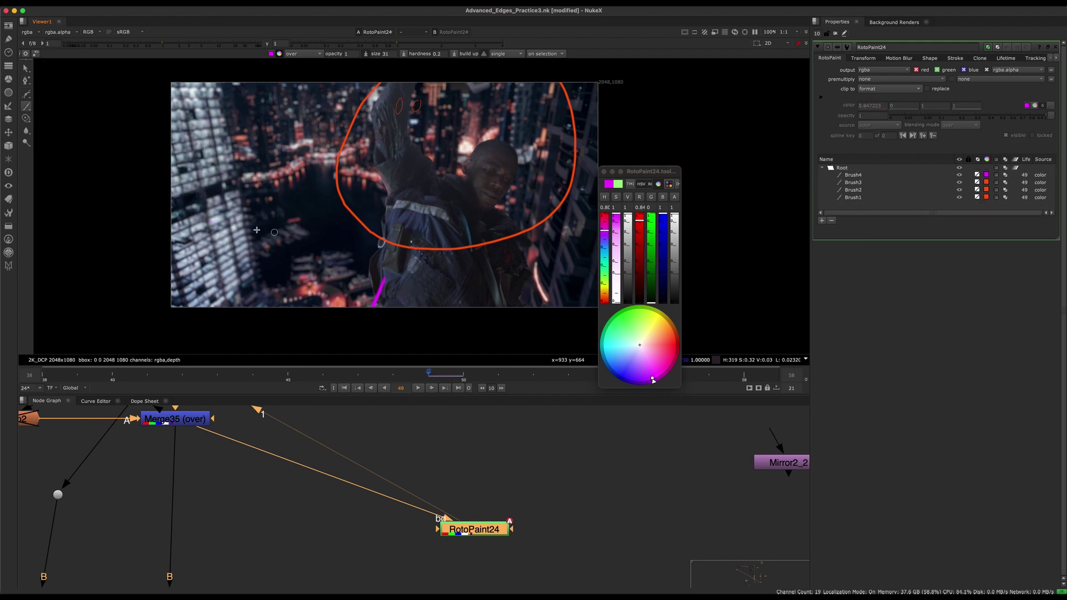
Try a magenta stroke from the lit building across the dark water, and undo the latest strokes.
drag(221, 216, 342, 253)
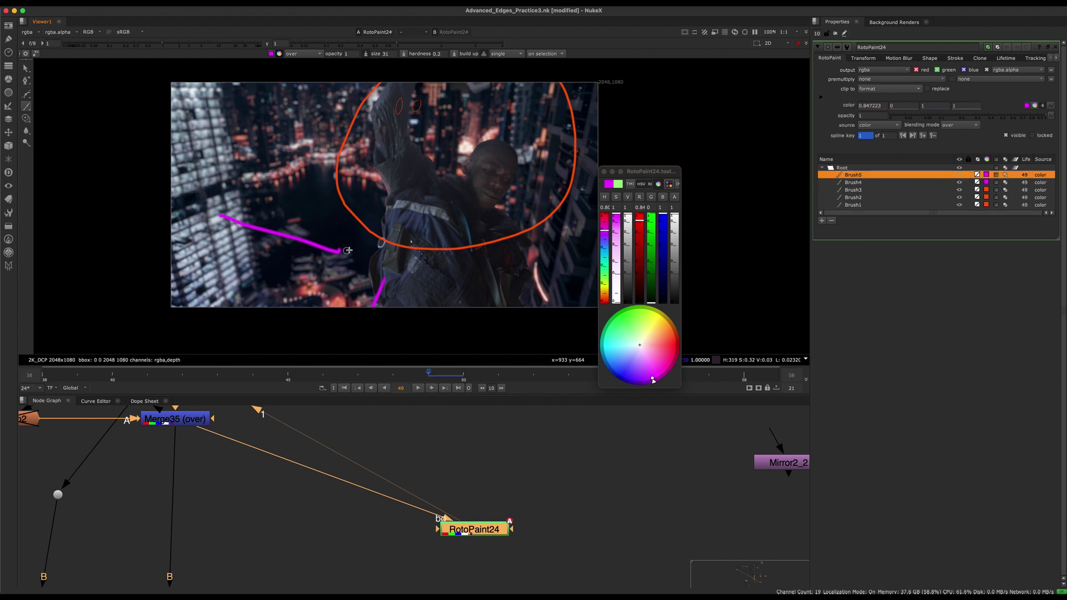
key(ctrl+z)
key(ctrl+z)
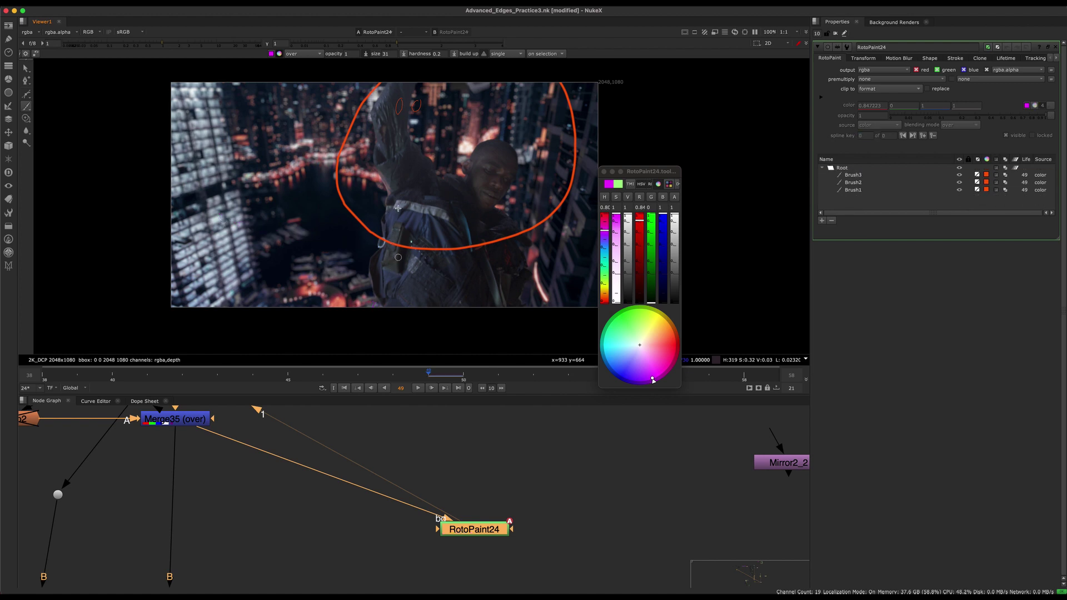
Paint a magenta ellipse around the man's jacket, with a thick stroke along its edge and a small arrow pointing inward.
mouse_move(395, 199)
mouse_down()
mouse_move(439, 224)
mouse_move(397, 197)
mouse_move(370, 339)
mouse_move(391, 234)
mouse_up()
scroll(386, 228, up, 3)
mouse_move(407, 274)
mouse_down()
mouse_move(427, 279)
mouse_move(427, 303)
mouse_up()
scroll(428, 293, down, 4)
key(o)
Paint a magenta arrow from the lit building across the dark water toward the circled jacket.
scroll(372, 292, up, 3)
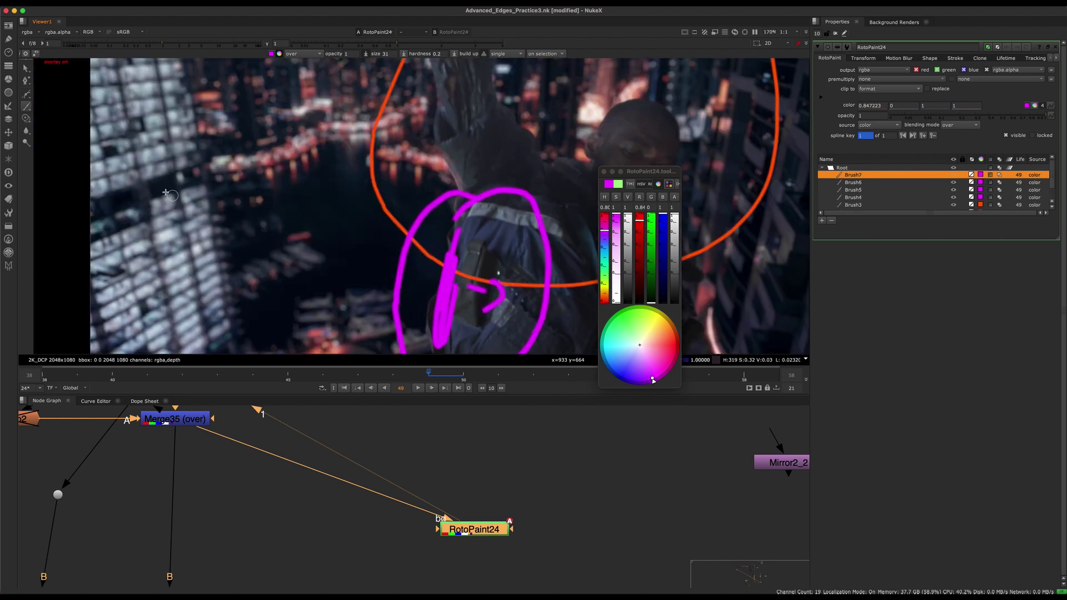
mouse_move(165, 194)
mouse_down()
mouse_move(260, 243)
mouse_move(278, 309)
mouse_up()
scroll(271, 204, down, 3)
key(o)
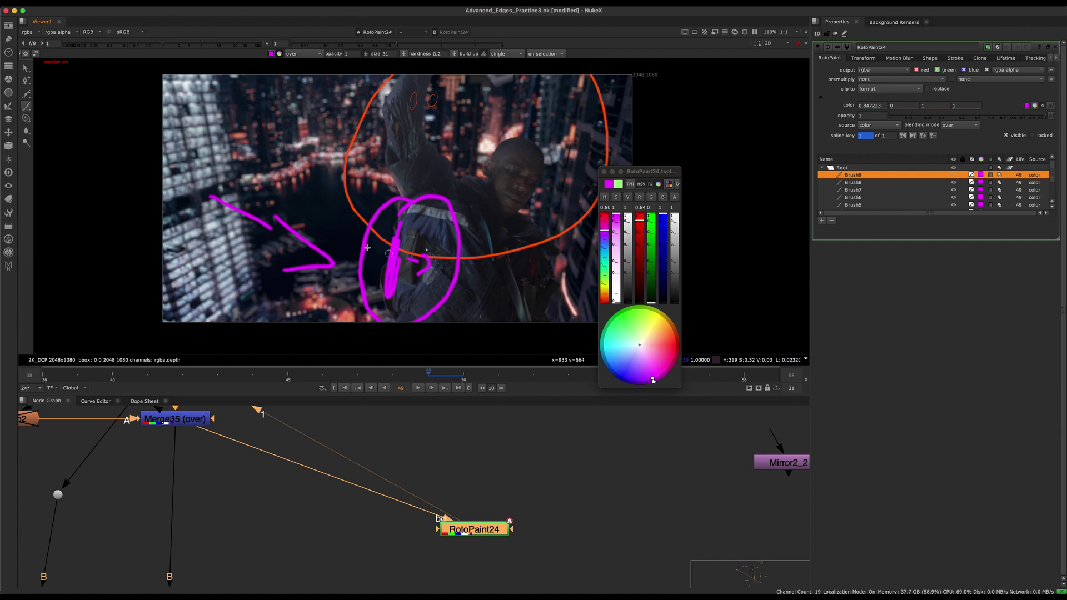
Paint a second magenta arrow from the buildings toward the raised arm, and circle the forearm with strokes along its edge.
scroll(409, 264, down, 4)
scroll(329, 167, up, 2)
mouse_move(270, 176)
mouse_down()
mouse_move(383, 167)
mouse_move(408, 215)
mouse_move(404, 146)
mouse_move(406, 247)
mouse_up()
scroll(401, 159, up, 4)
mouse_move(409, 163)
mouse_down()
mouse_move(418, 215)
mouse_move(419, 202)
mouse_up()
scroll(419, 202, down, 3)
key(o)
Reduce the brush size to about 14.2 and paint short magenta marks on the raised forearm inside its ellipse.
middle_drag(421, 201, 360, 160)
scroll(365, 158, up, 4)
key(o)
mouse_move(373, 136)
shift+mouse_down()
mouse_move(353, 136)
mouse_move(362, 126)
shift+mouse_up()
middle_drag(377, 237, 378, 183)
shift+drag(369, 146, 377, 145)
scroll(369, 150, up, 4)
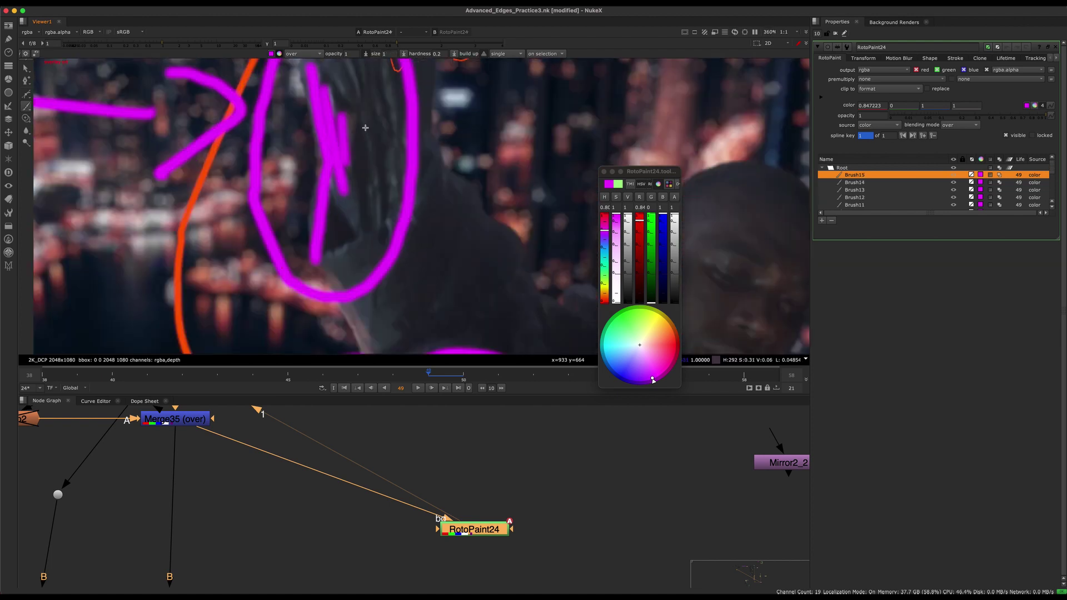
middle_drag(365, 126, 378, 228)
drag(358, 153, 369, 158)
drag(380, 188, 380, 206)
middle_drag(378, 227, 380, 183)
scroll(379, 183, down, 4)
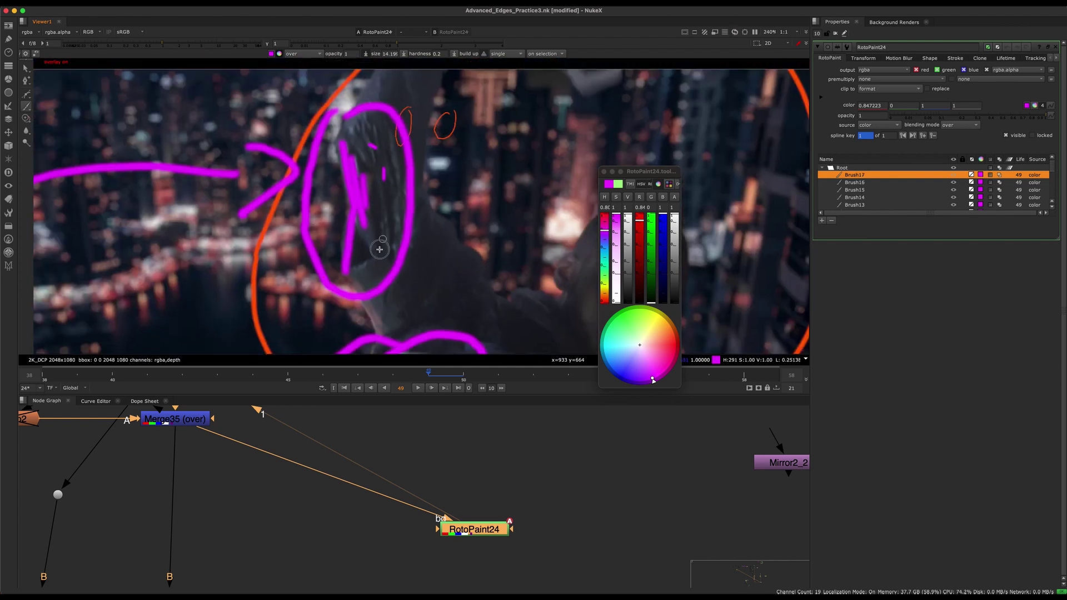
drag(381, 239, 378, 248)
scroll(385, 224, down, 4)
middle_drag(384, 224, 384, 174)
mouse_move(434, 268)
middle_down()
mouse_move(460, 177)
mouse_move(427, 291)
mouse_move(435, 207)
middle_up()
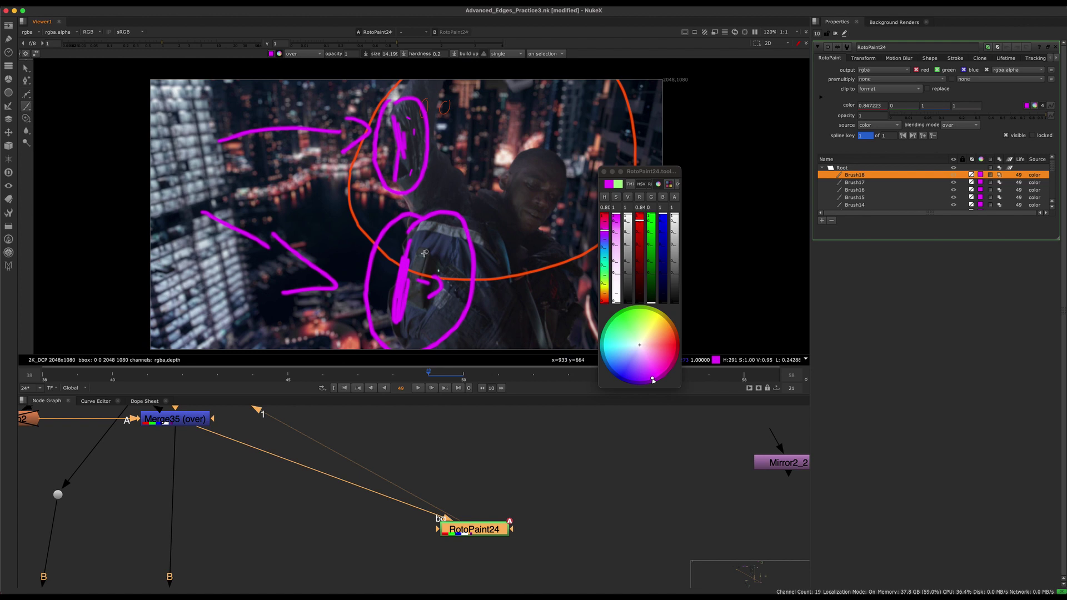
Change the brush colour to red for marking the man's head.
middle_drag(542, 191, 436, 200)
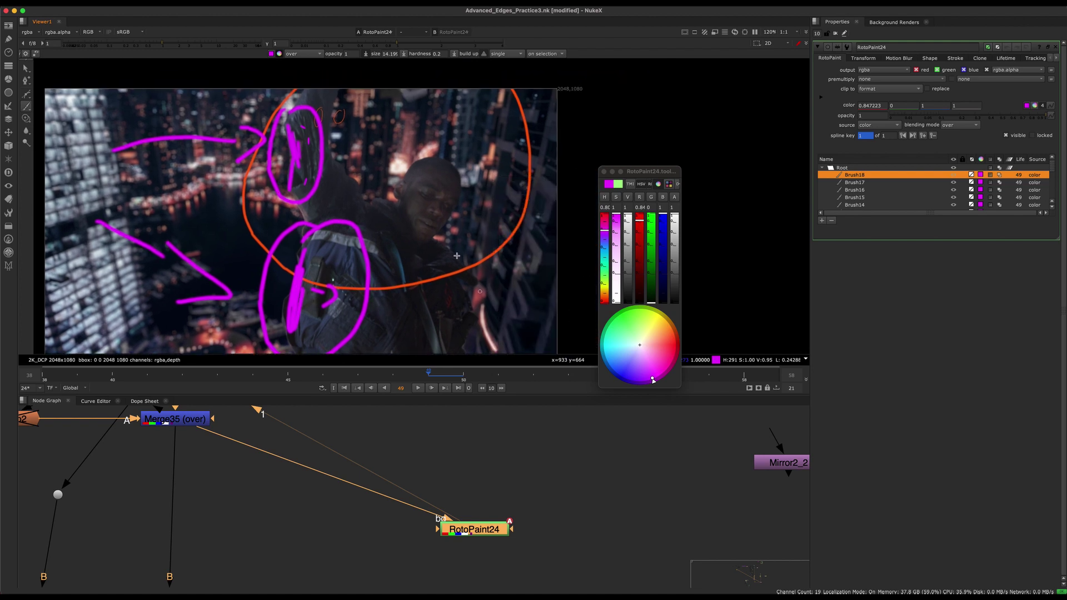
mouse_move(457, 256)
middle_down()
mouse_move(428, 182)
mouse_move(463, 256)
mouse_move(477, 261)
mouse_move(410, 287)
middle_up()
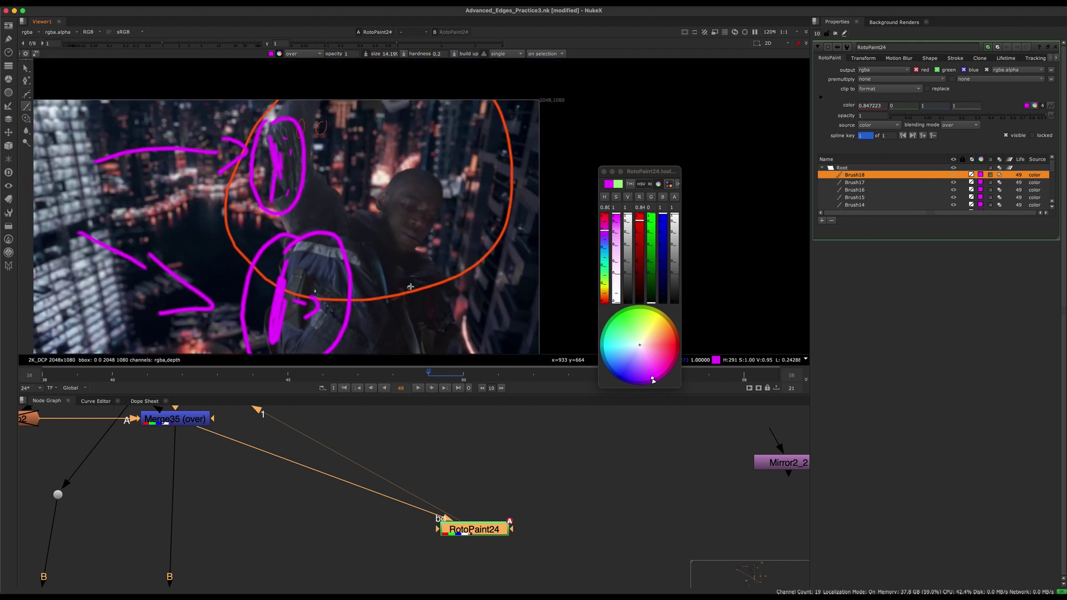
scroll(417, 234, up, 3)
scroll(425, 172, down, 2)
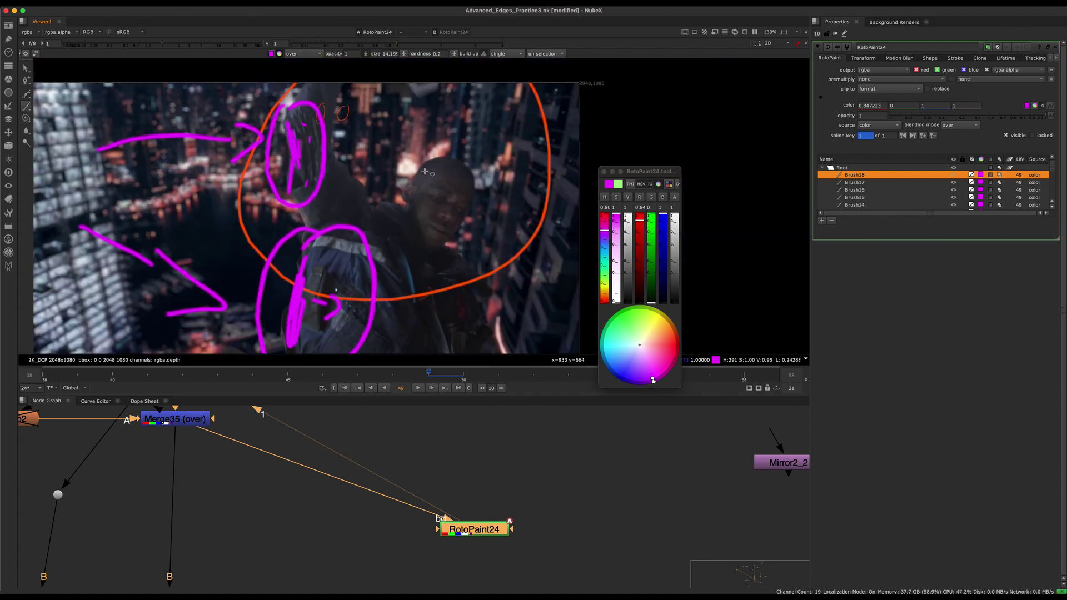
scroll(425, 171, up, 3)
drag(675, 341, 676, 343)
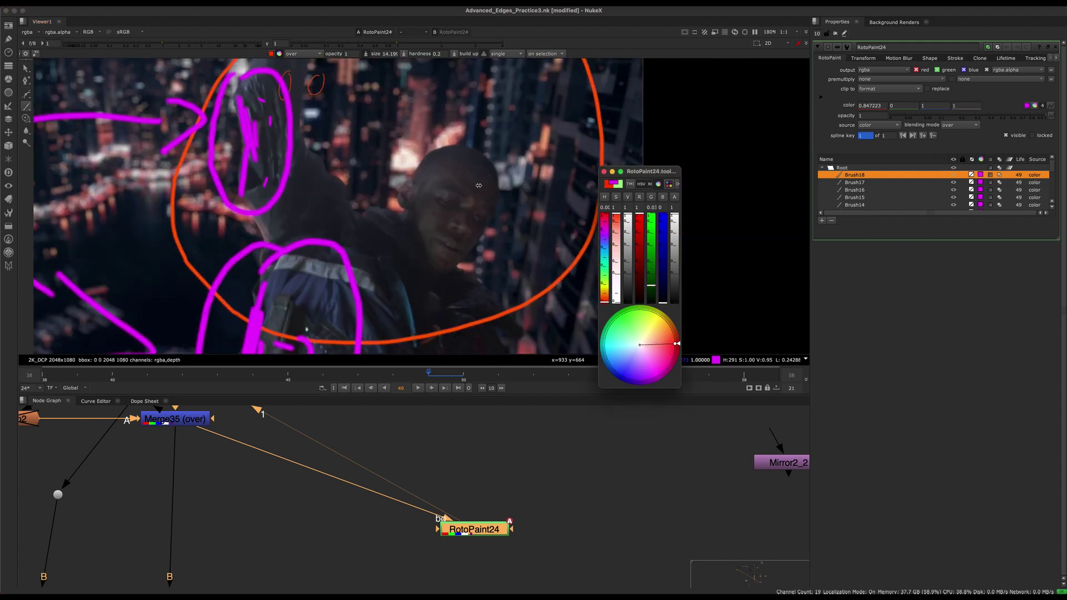
scroll(479, 171, up, 4)
Try small red circles on the man's forehead and on the buildings beside him, and undo both.
drag(481, 154, 504, 162)
middle_drag(440, 95, 447, 173)
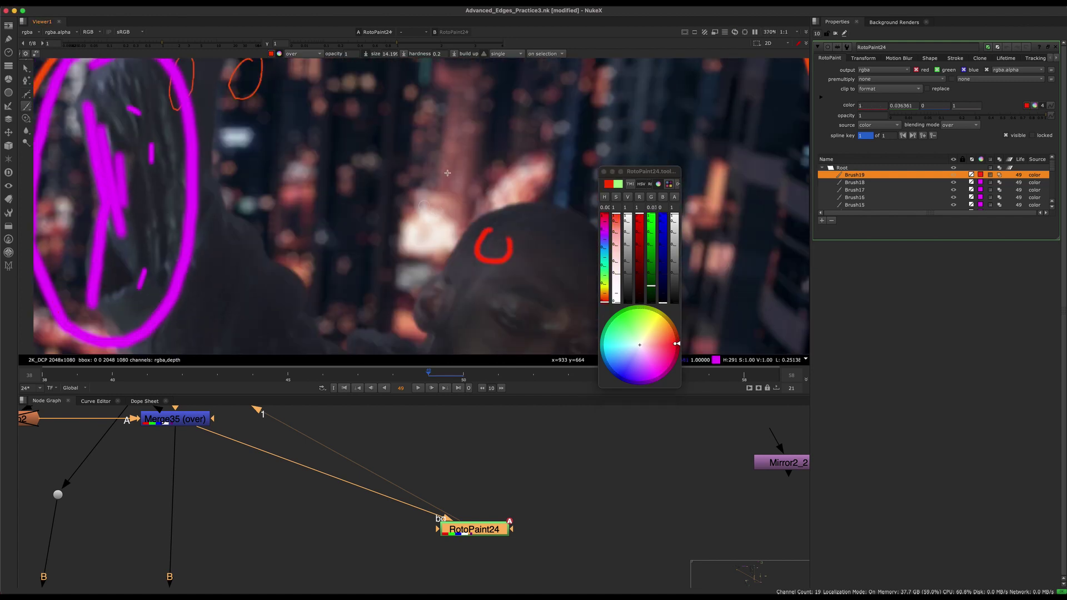
drag(364, 193, 368, 195)
scroll(385, 194, down, 4)
scroll(381, 231, up, 3)
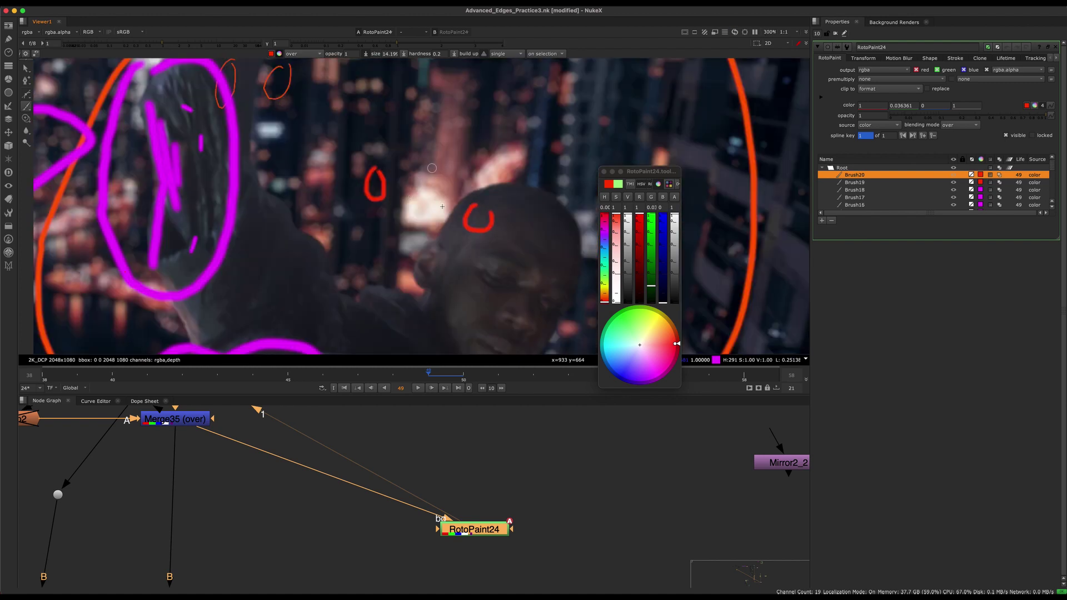
key(super+z)
mouse_move(533, 305)
middle_down()
mouse_move(459, 278)
mouse_move(412, 164)
middle_up()
key(super+z)
Examine the man's jacket, raised arm and head against the background with the viewer overlay off.
scroll(459, 278, down, 3)
middle_drag(464, 293, 400, 139)
key(q)
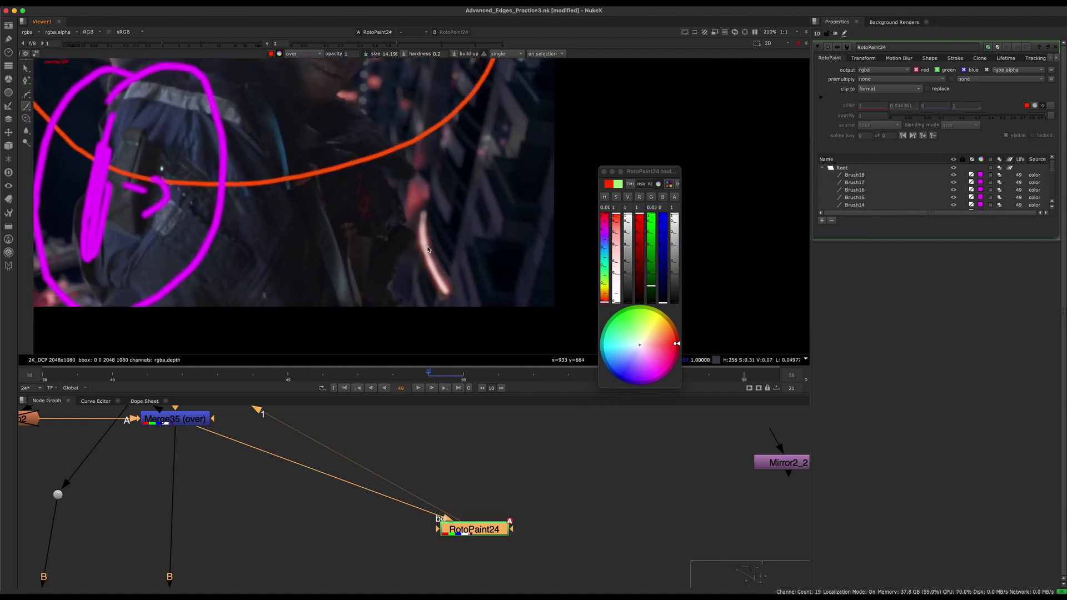
mouse_move(400, 211)
middle_down()
mouse_move(496, 257)
mouse_move(506, 309)
middle_up()
middle_drag(402, 222, 518, 270)
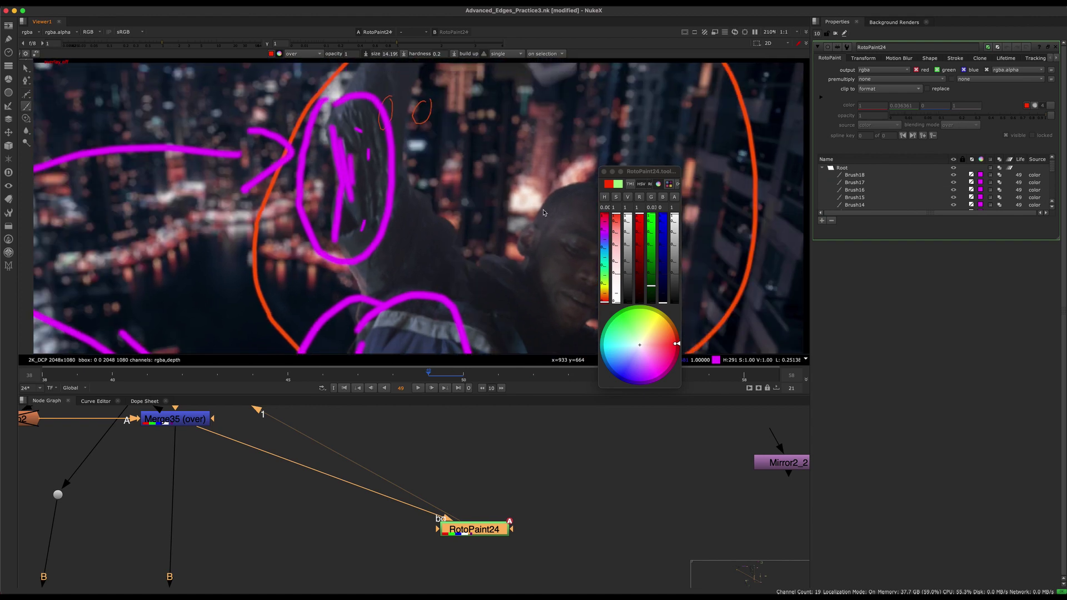
scroll(514, 188, up, 5)
middle_drag(512, 186, 406, 167)
scroll(417, 167, down, 4)
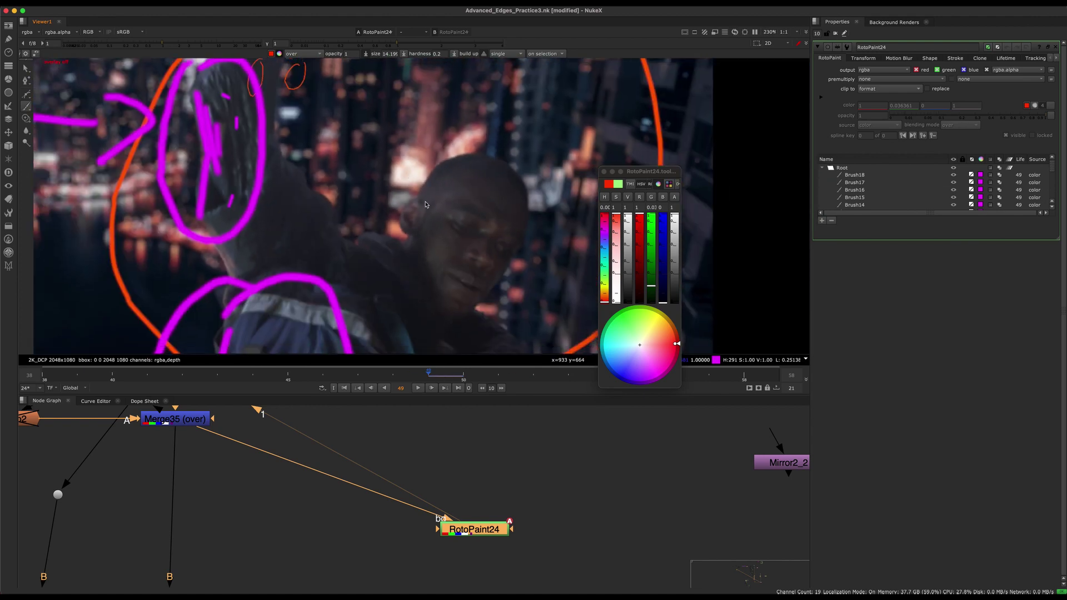
Paint a short red mark on the edge of the man's head beside the bright background light.
scroll(437, 174, up, 5)
drag(431, 167, 423, 161)
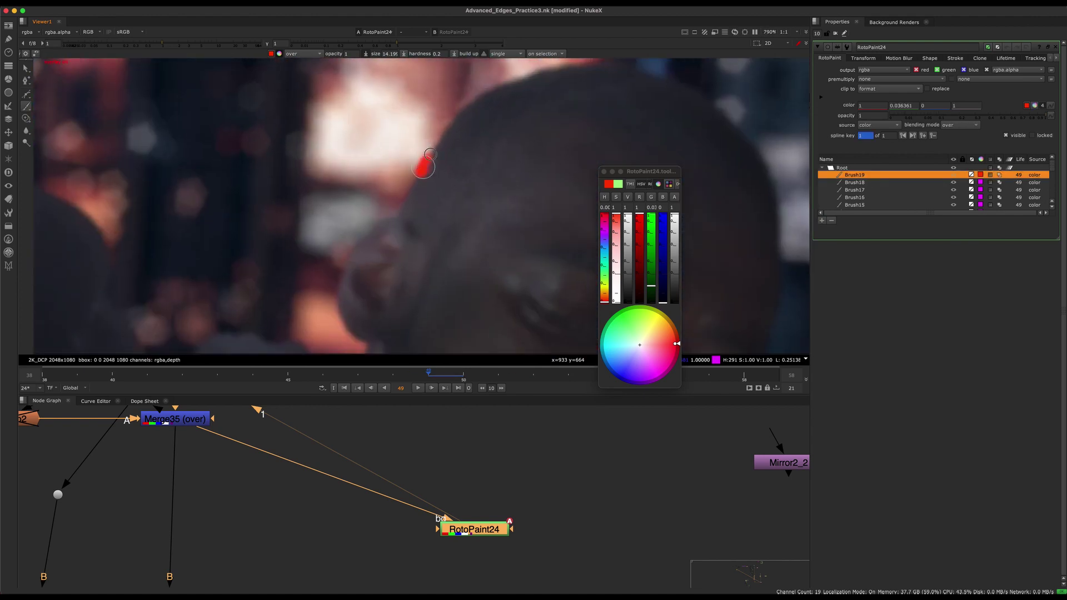
scroll(424, 162, up, 3)
Change the brush colour to green and paint three short strokes along the head's upper edge against the bright lights.
click(613, 314)
mouse_move(394, 213)
mouse_down()
mouse_move(387, 233)
mouse_move(394, 224)
mouse_up()
middle_drag(412, 235, 380, 277)
drag(459, 182, 510, 169)
middle_drag(531, 217, 474, 234)
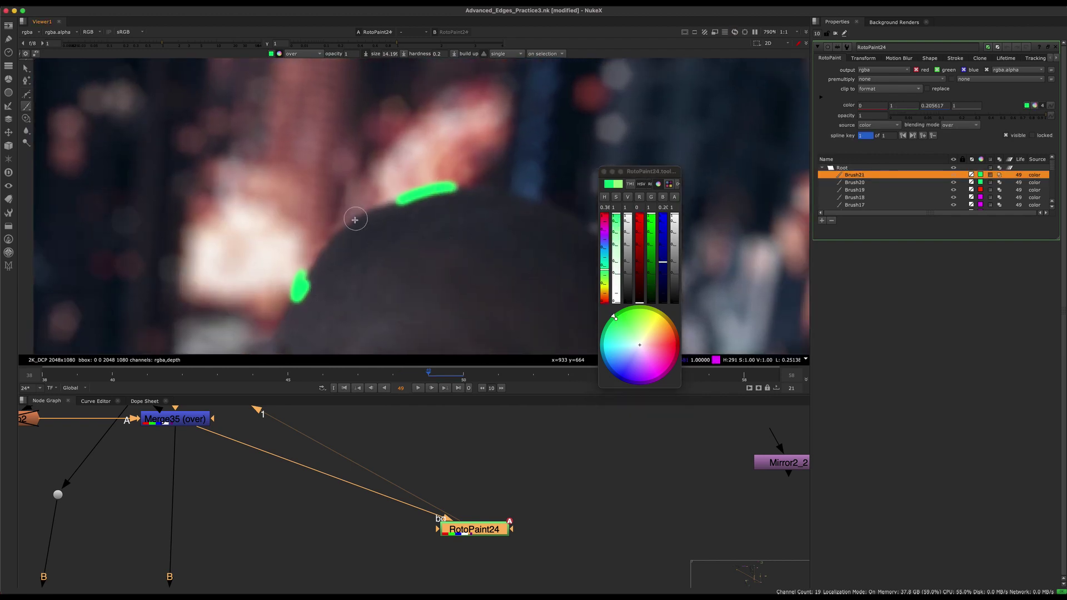
drag(328, 241, 367, 217)
Review the annotations over the whole frame and close the floating colour picker.
scroll(417, 229, down, 7)
scroll(420, 265, up, 6)
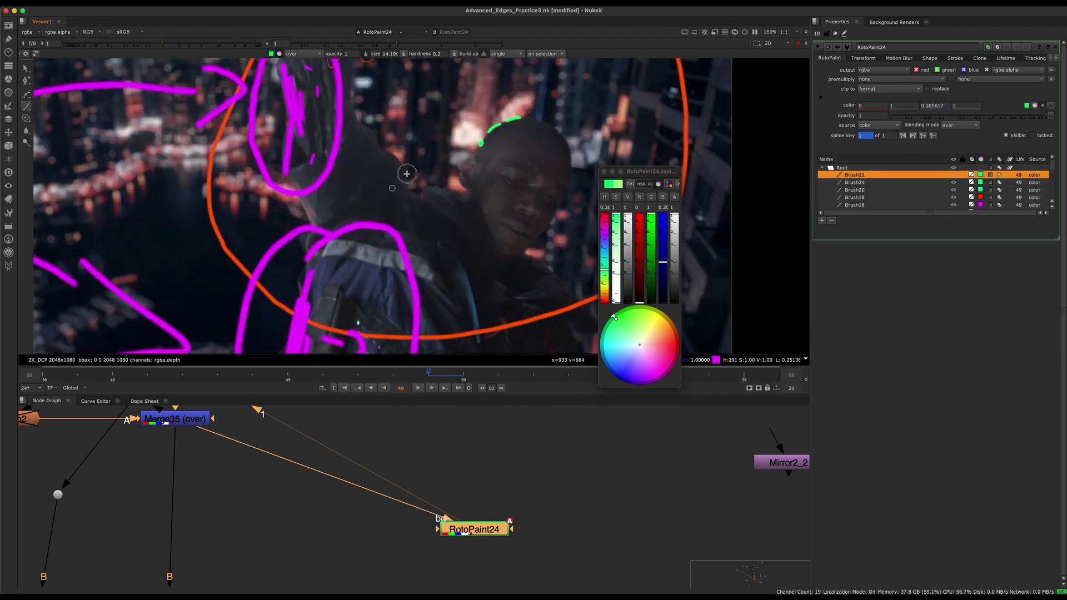
scroll(413, 228, down, 4)
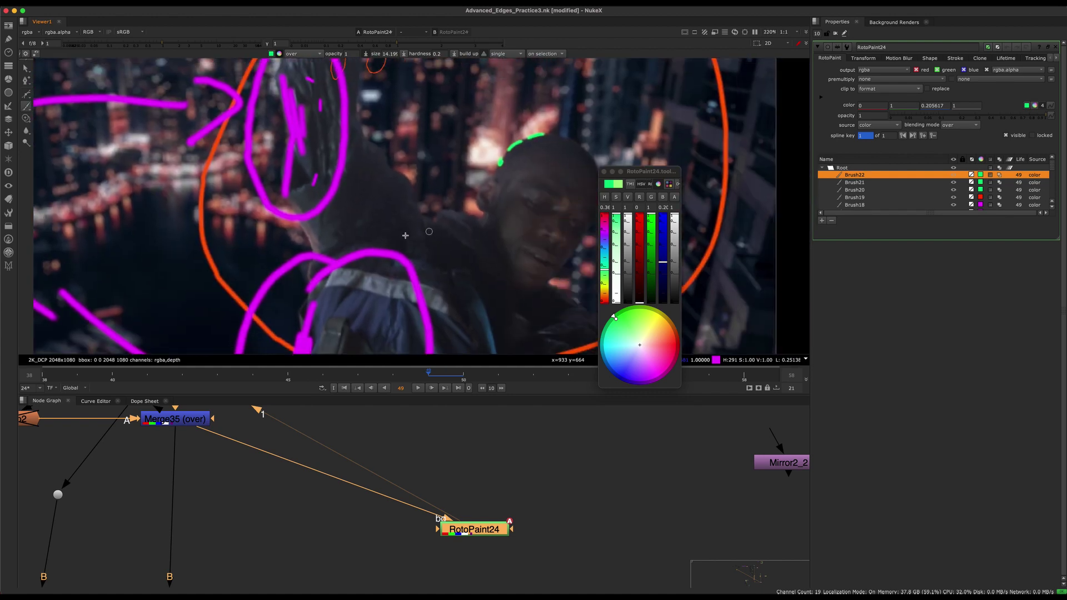
scroll(425, 201, up, 2)
scroll(472, 162, down, 6)
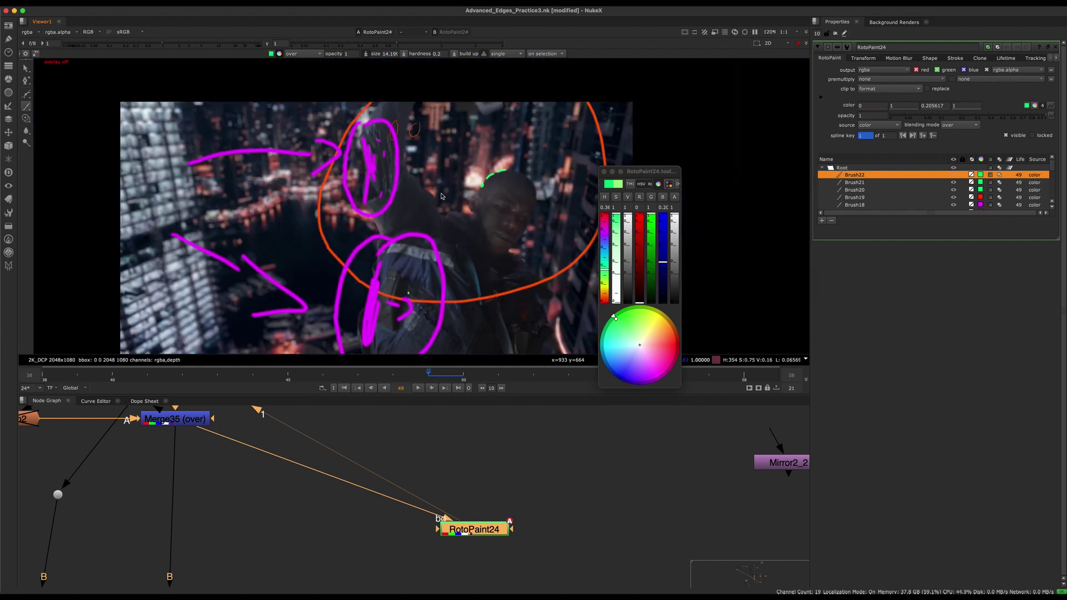
click(604, 172)
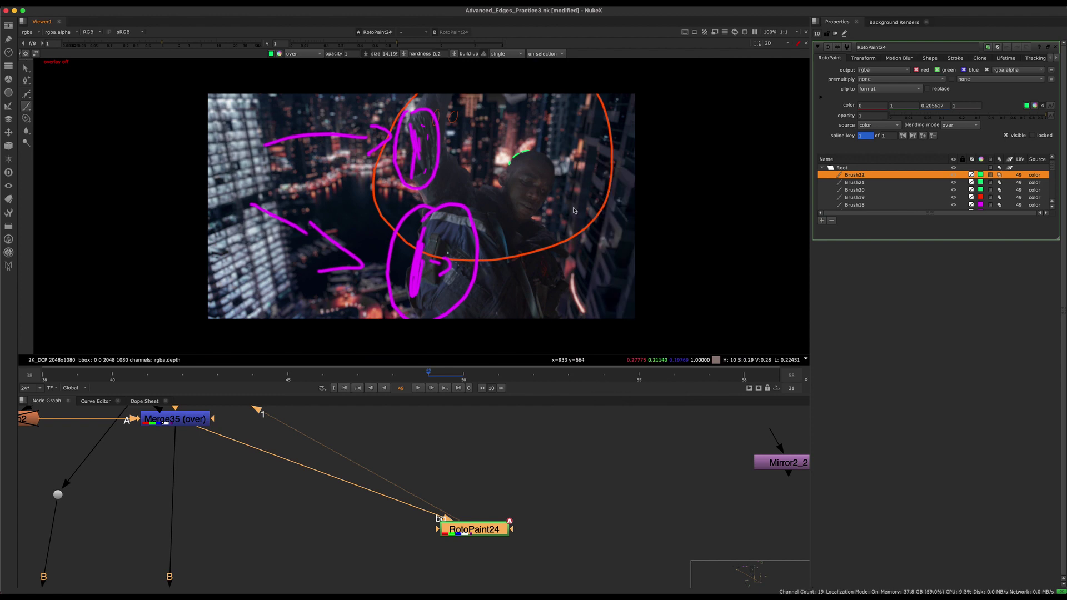
Try adding a FrameHold node below RotoPaint24, and delete it.
middle_drag(472, 491, 435, 454)
key(Tab)
text(frameh)
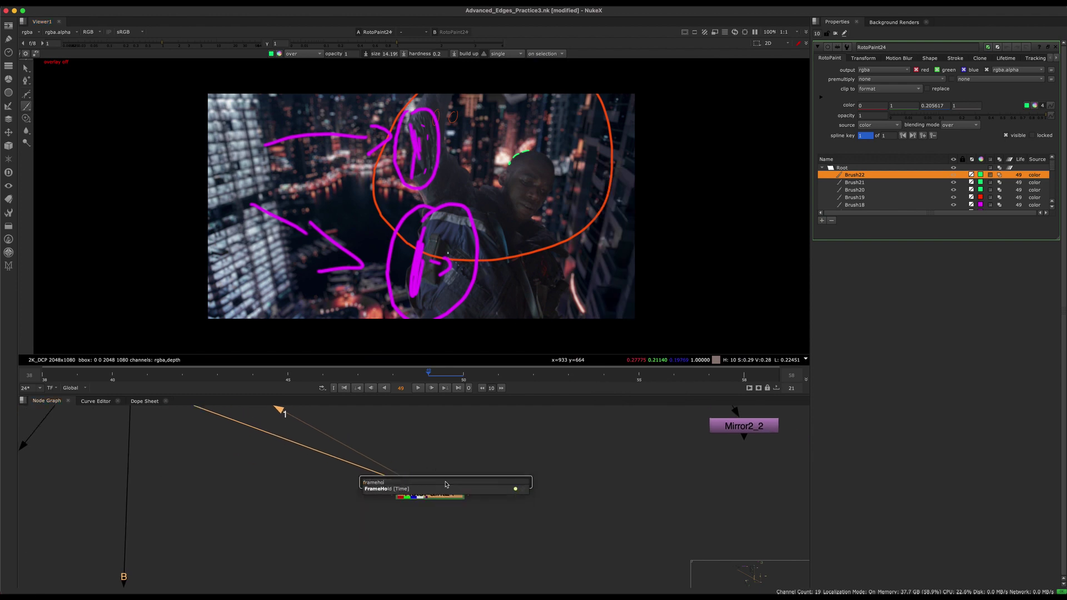
key(Return)
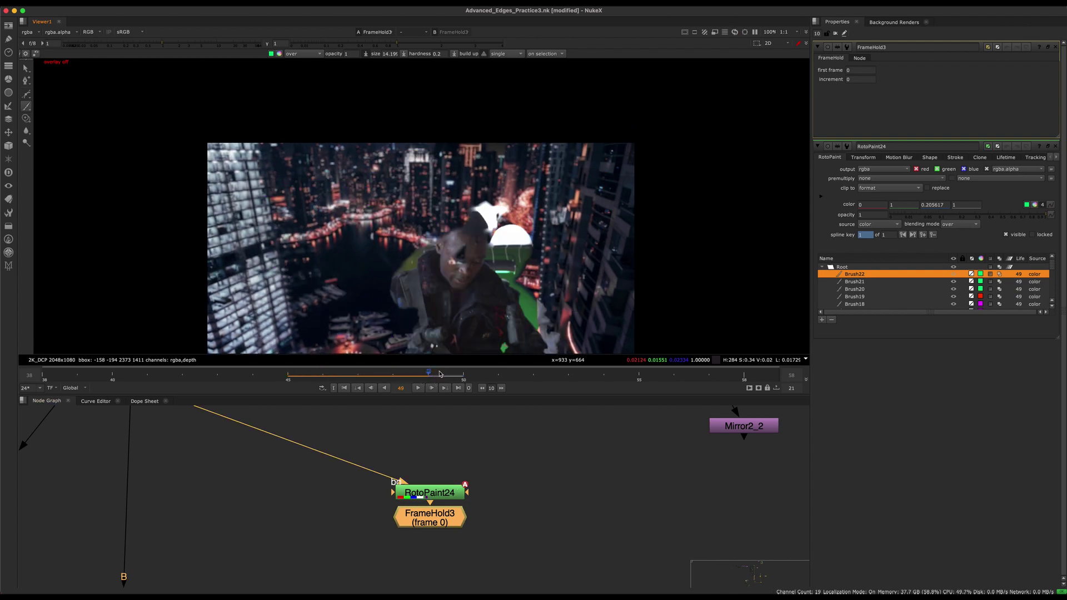
click(468, 406)
click(442, 518)
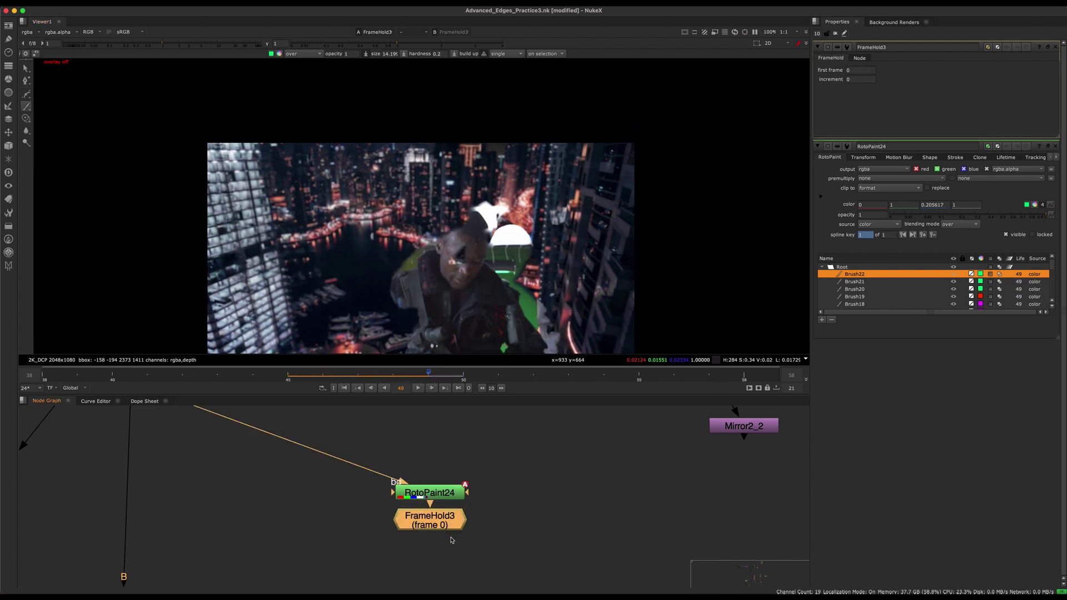
key(Delete)
Add a FrameHold node after RotoPaint24, set its first frame to 49, and close the open node properties.
drag(439, 498, 441, 502)
key(Tab)
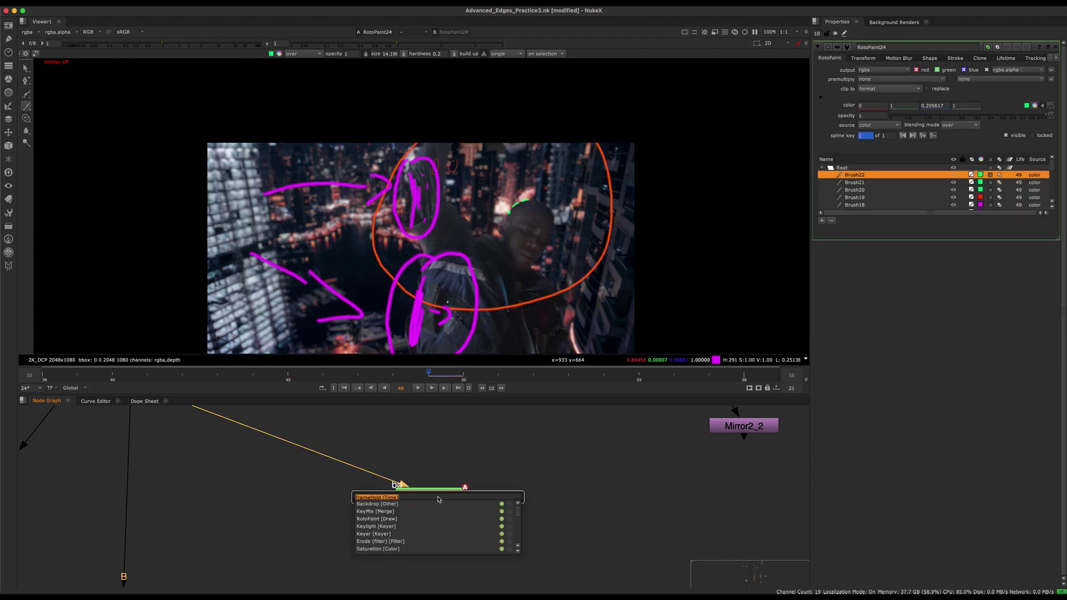
text(framehld)
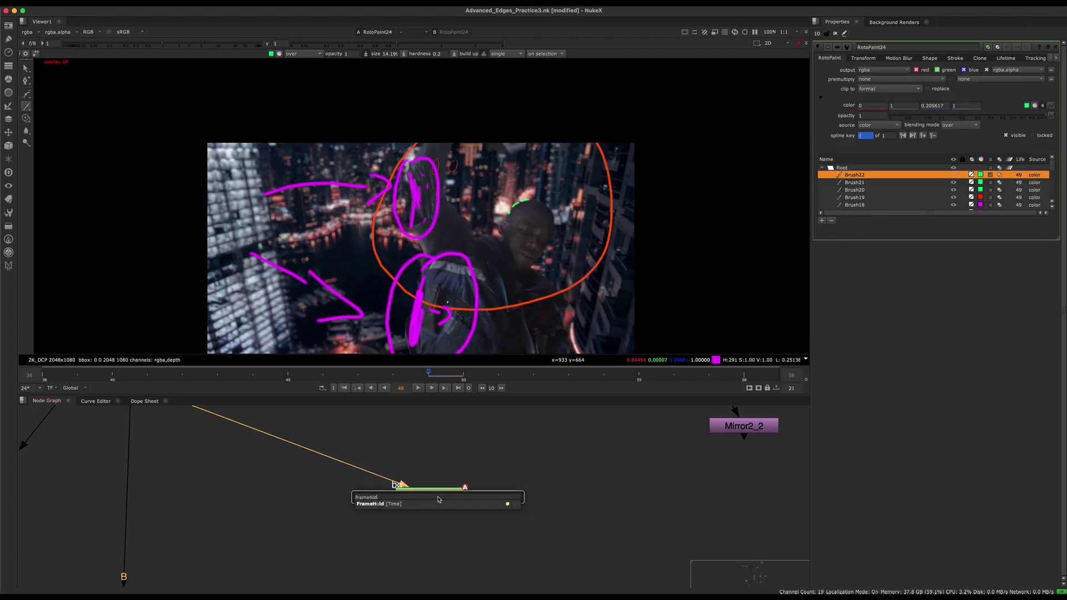
key(Return)
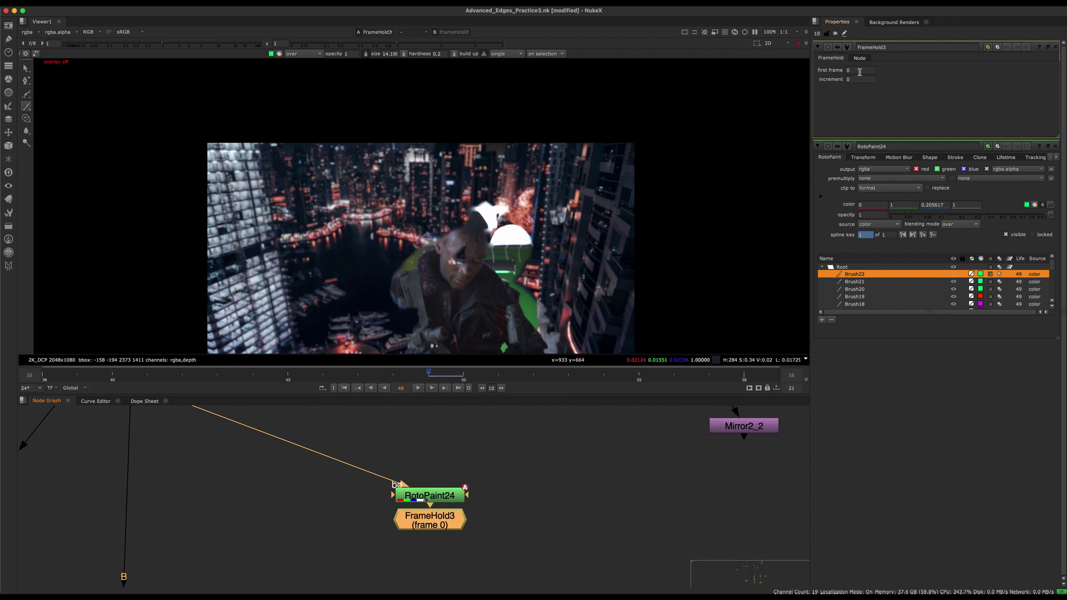
text(49)
key(Return)
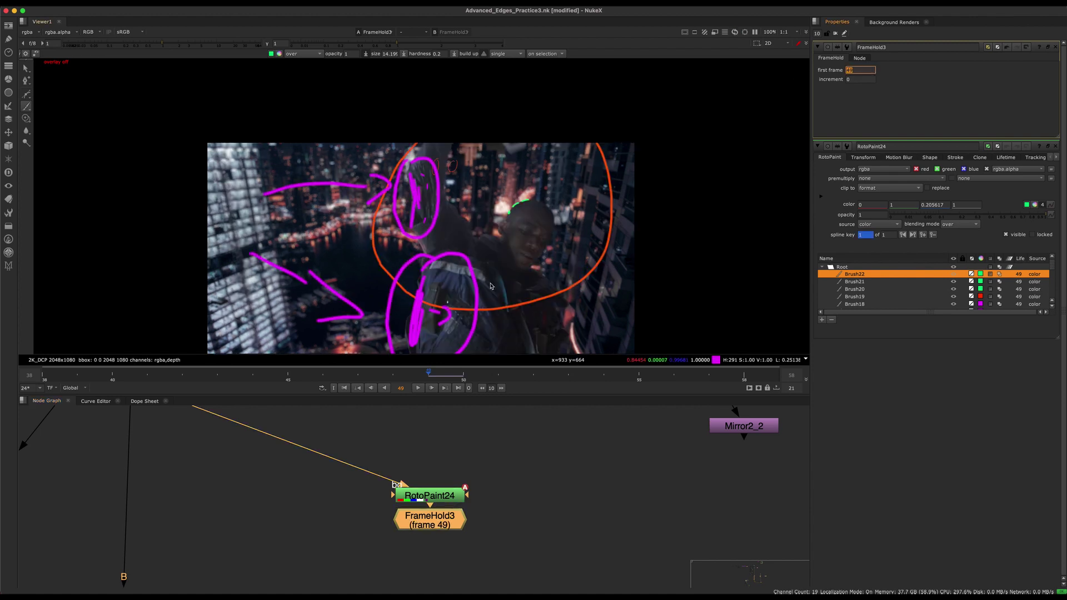
key(f)
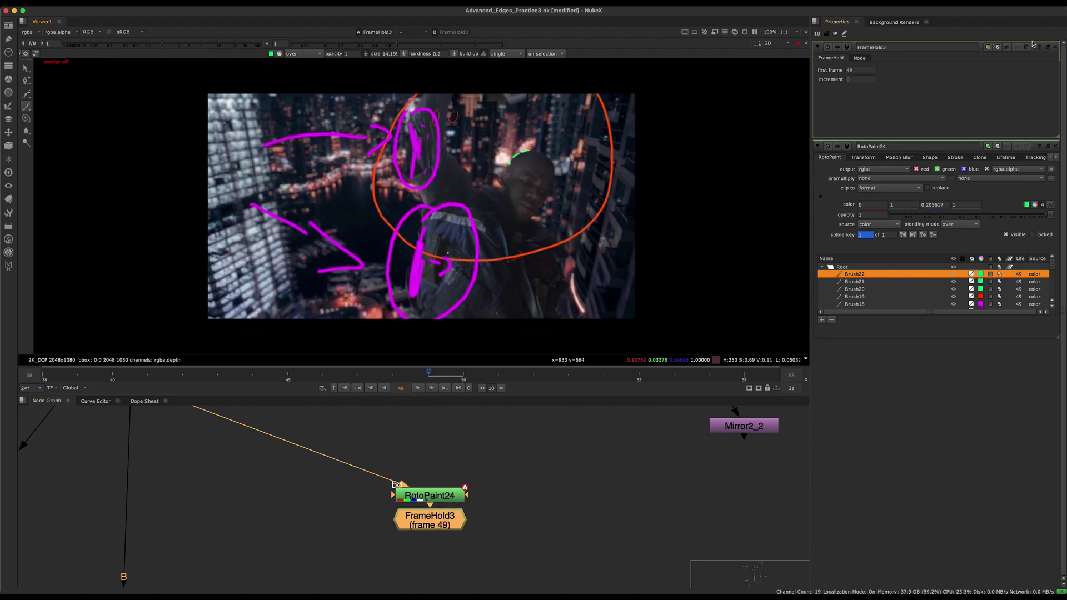
click(1056, 48)
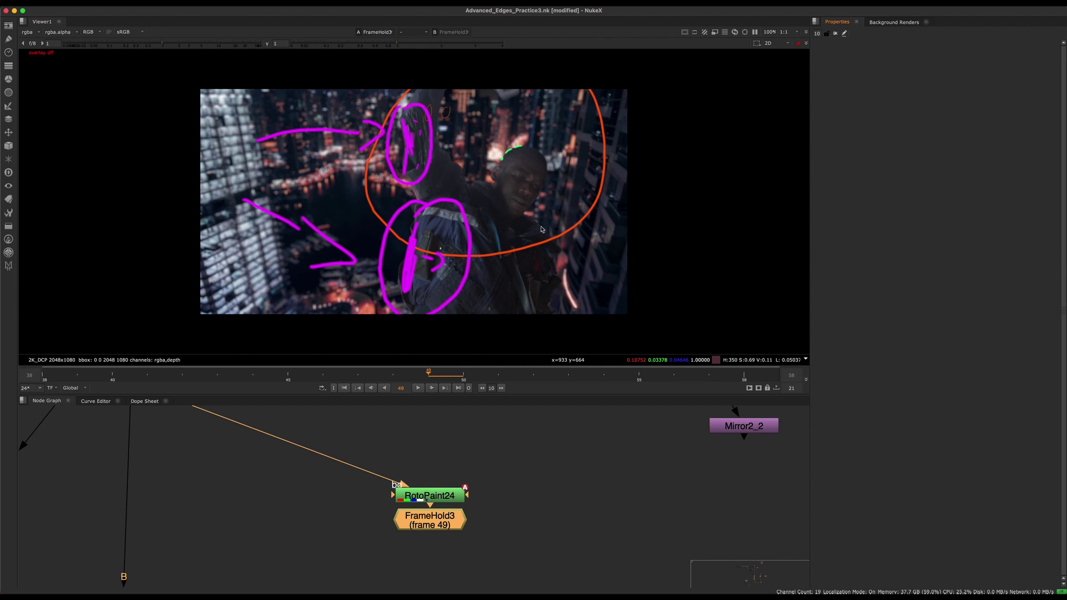
Space the FrameHold node further below RotoPaint24 in the node graph.
scroll(498, 533, down, 5)
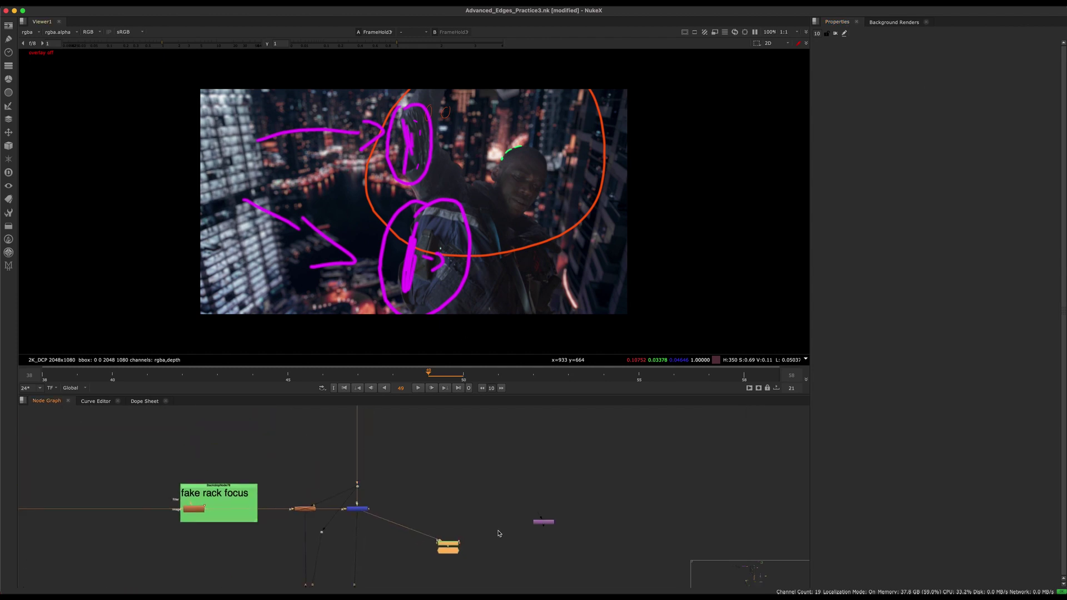
scroll(498, 534, up, 4)
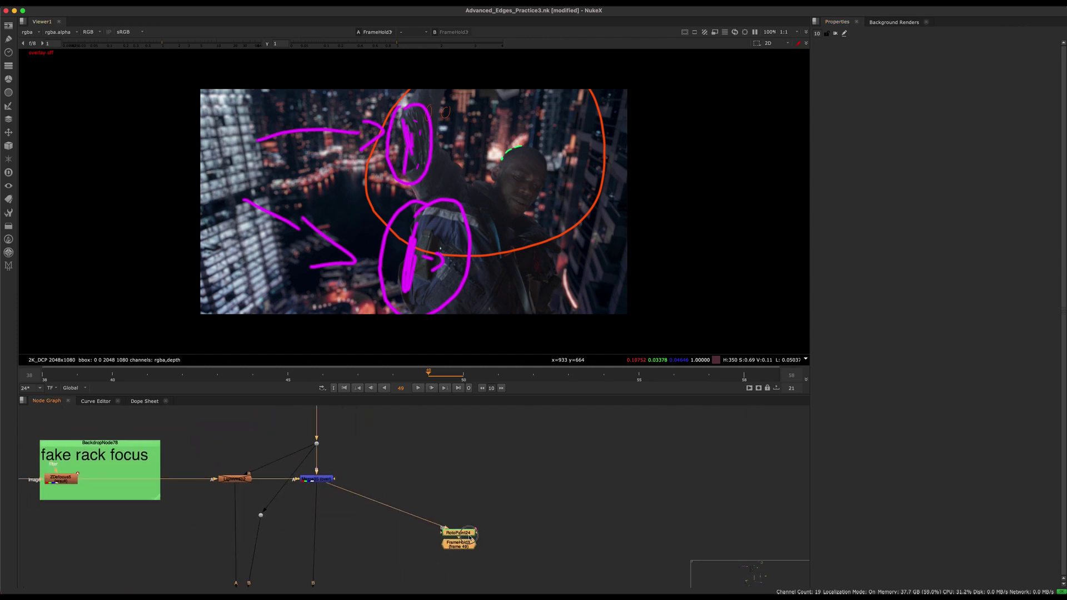
scroll(470, 537, up, 5)
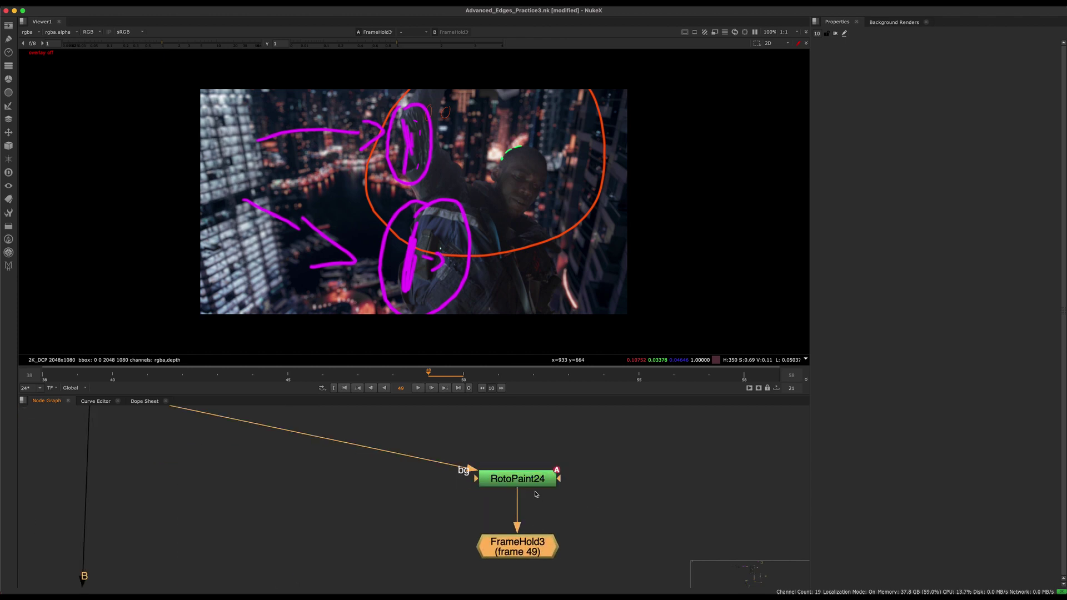
click(528, 481)
middle_drag(528, 482, 601, 477)
Add a second RotoPaint node beside RotoPaint24 and connect its bg input to Merge35 (over).
click(365, 499)
key(Tab)
text(roto)
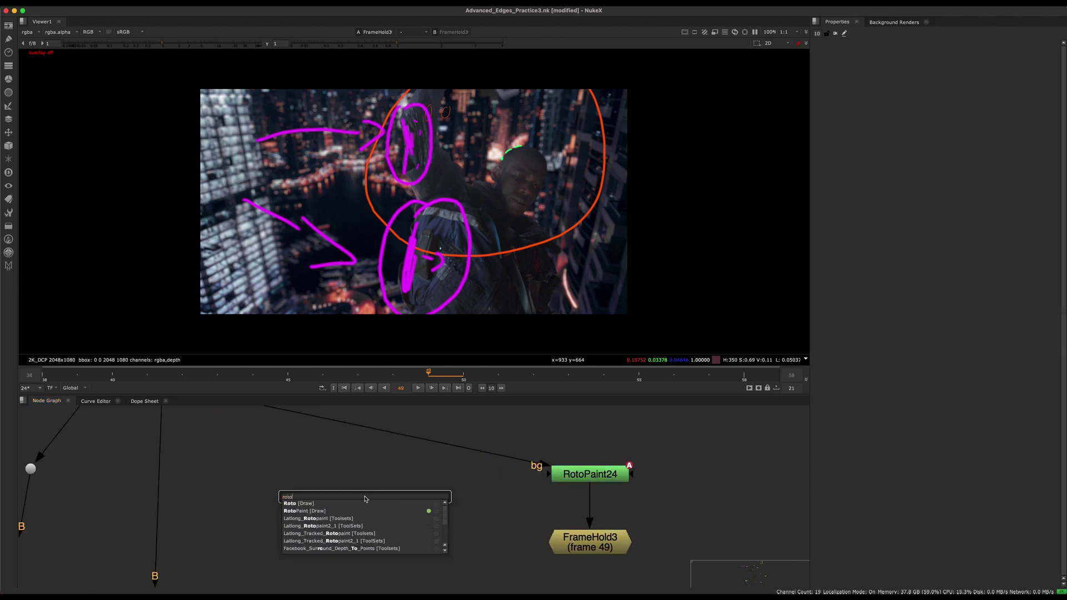
text(paint)
key(Return)
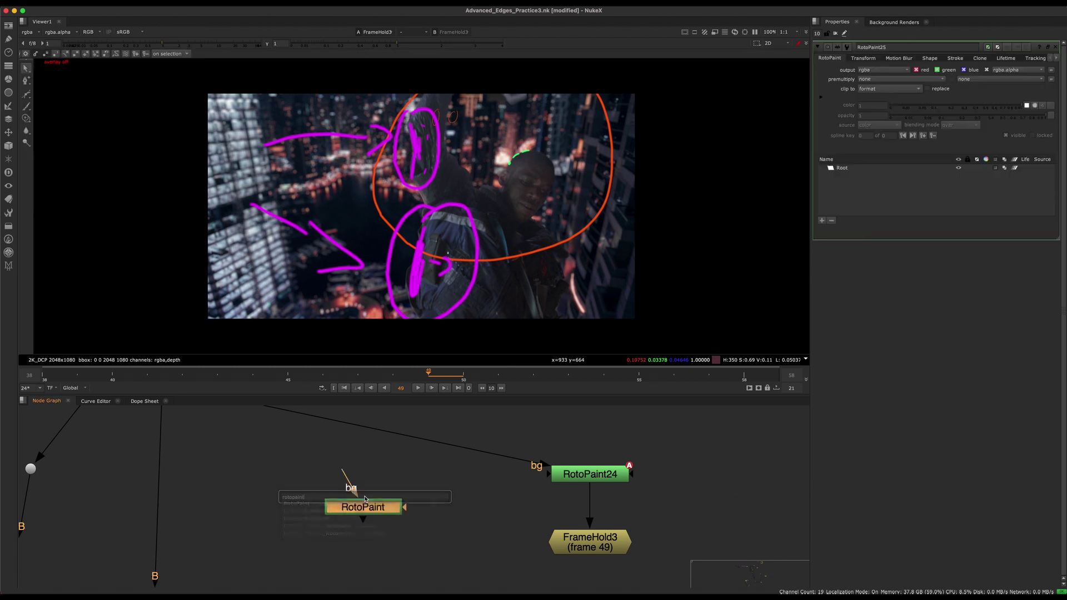
middle_drag(345, 484, 400, 483)
drag(400, 484, 235, 408)
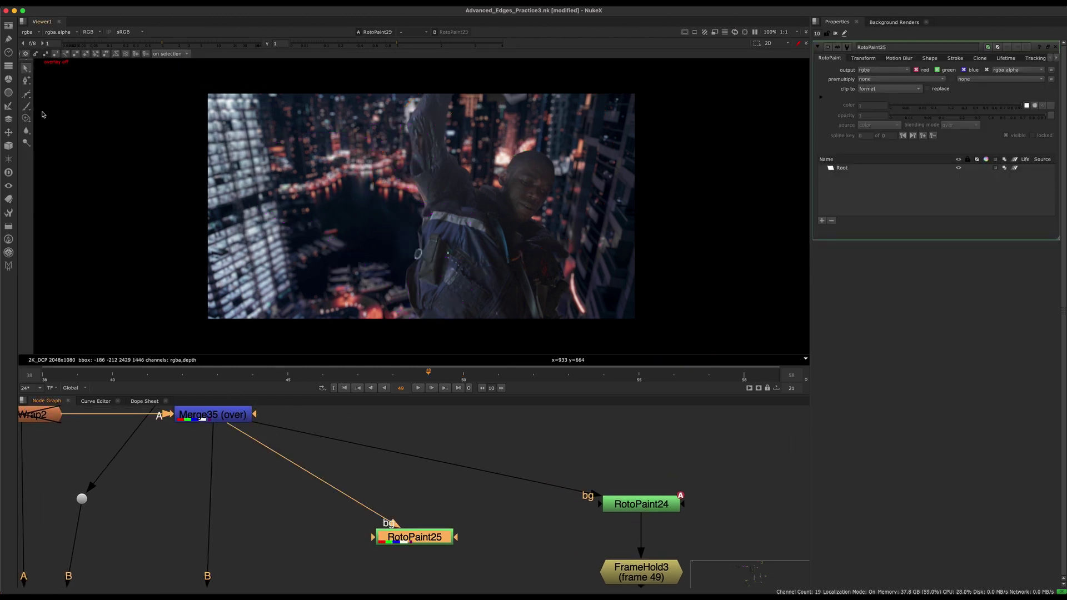
Activate the paint Brush for the new RotoPaint node and set its colour to light purple (0.65721, 0.314421, 1).
click(27, 107)
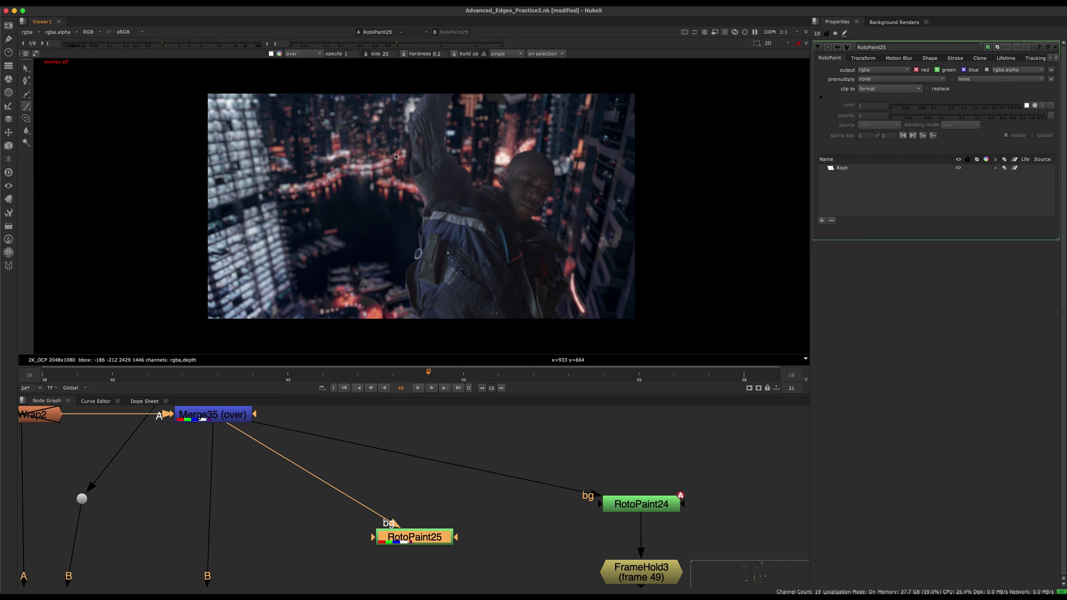
click(280, 54)
mouse_move(640, 345)
mouse_down()
mouse_move(623, 350)
mouse_move(624, 364)
mouse_move(640, 369)
mouse_up()
click(604, 171)
Paint a purple loop around the edge of the man's sleeve above the waistband at frame 49, undoing the trial strokes before it.
scroll(432, 198, up, 6)
middle_drag(432, 198, 442, 252)
mouse_move(442, 126)
mouse_down()
mouse_move(436, 309)
mouse_move(452, 139)
mouse_up()
scroll(451, 225, down, 2)
key(super+z)
drag(415, 172, 425, 277)
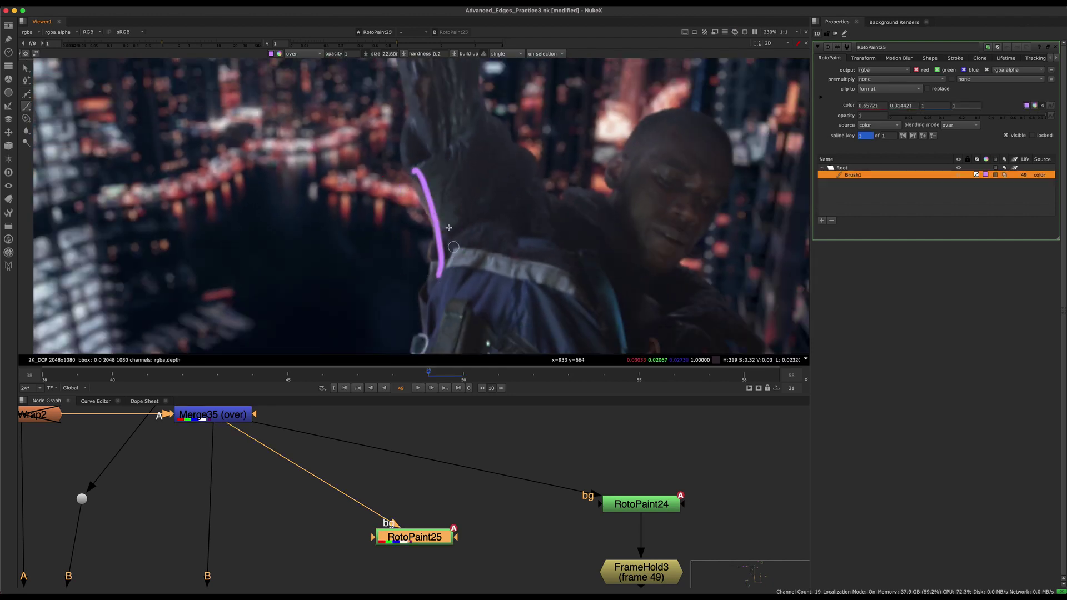
key(super+z)
mouse_move(428, 166)
mouse_down()
mouse_move(408, 268)
mouse_move(459, 159)
mouse_up()
scroll(480, 175, down, 2)
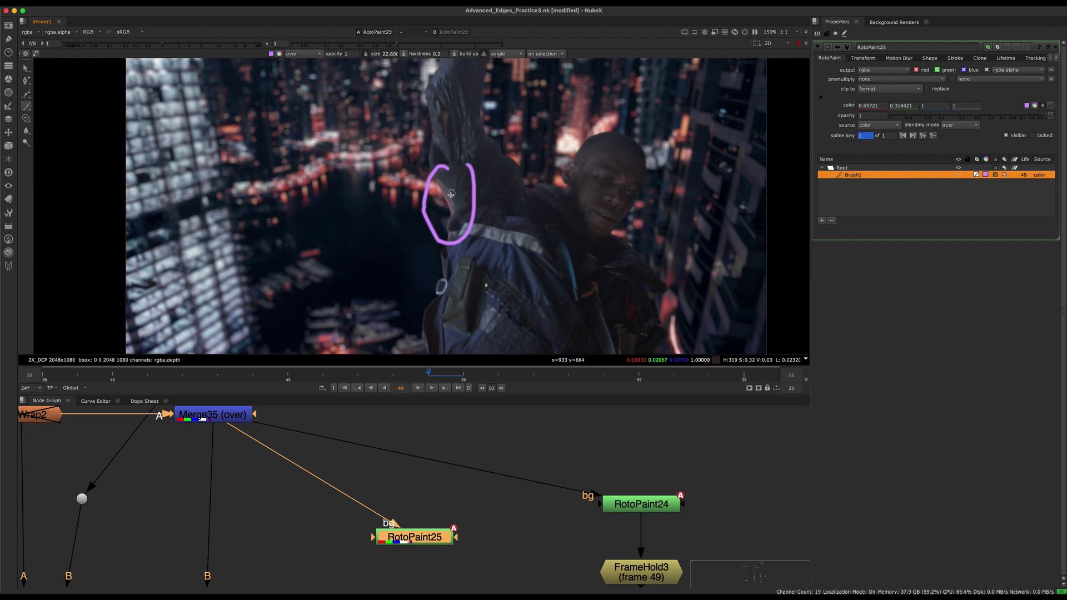
Go to frame 42 and examine the orange-lit edge of the man's arm just above the waistband.
click(182, 373)
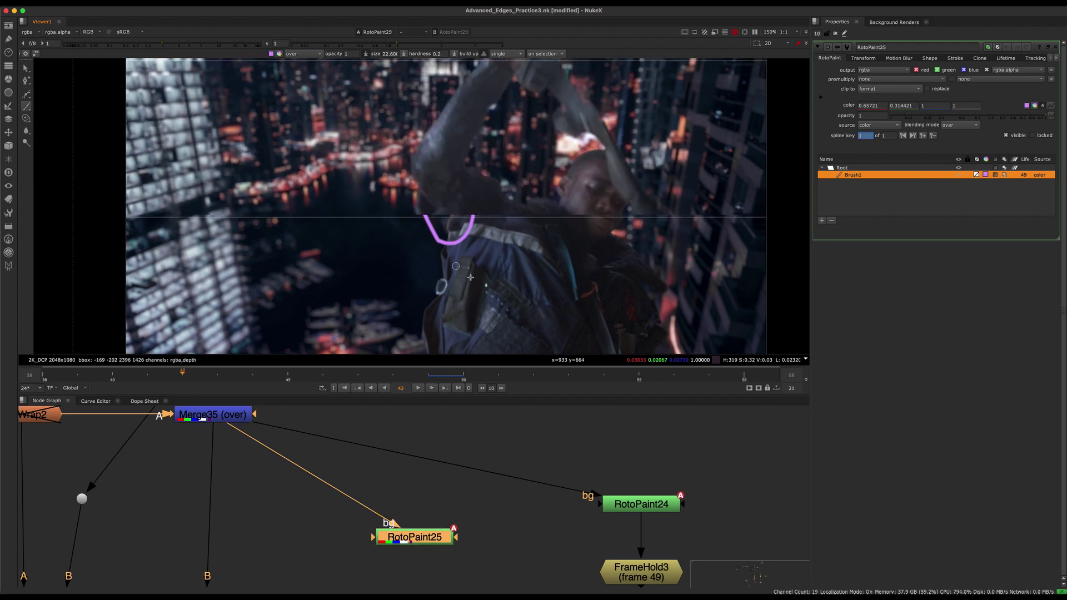
middle_drag(478, 212, 455, 229)
scroll(421, 263, up, 5)
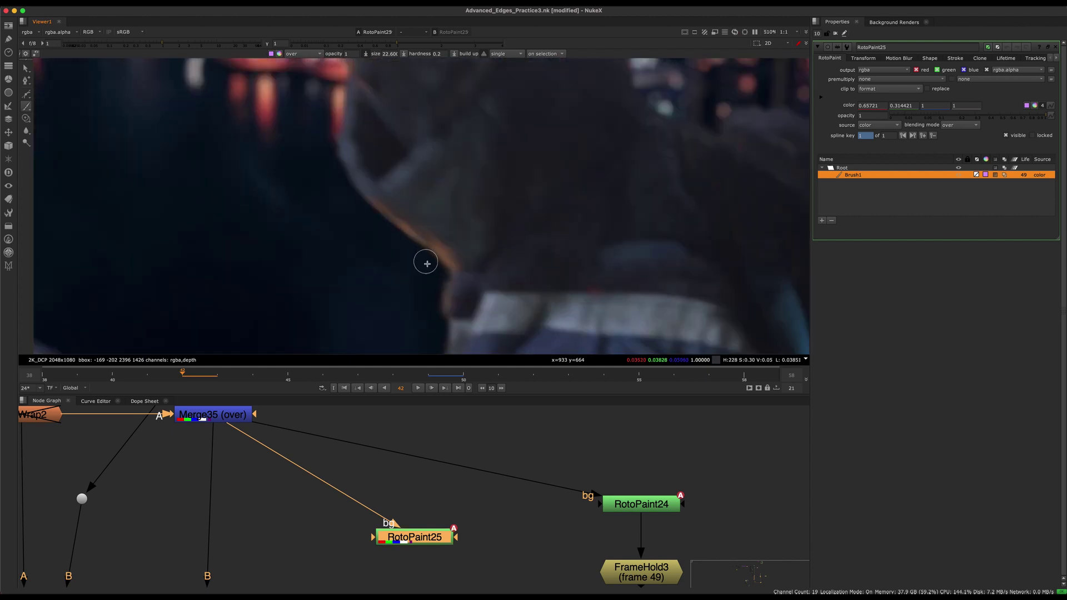
middle_drag(426, 262, 466, 249)
Try a purple stroke beside the orange-lit arm edge at frame 42, and undo it.
mouse_move(458, 167)
mouse_down()
mouse_move(507, 208)
mouse_move(467, 156)
mouse_move(456, 237)
mouse_move(497, 208)
mouse_up()
scroll(479, 200, down, 5)
key(super+z)
scroll(489, 225, up, 3)
mouse_move(497, 208)
middle_down()
mouse_move(498, 177)
mouse_move(483, 162)
middle_up()
key(super+z)
Try painting a small arrow and a loop over the dark water pointing at the orange-lit edge, and undo them.
scroll(451, 158, up, 4)
scroll(431, 155, up, 6)
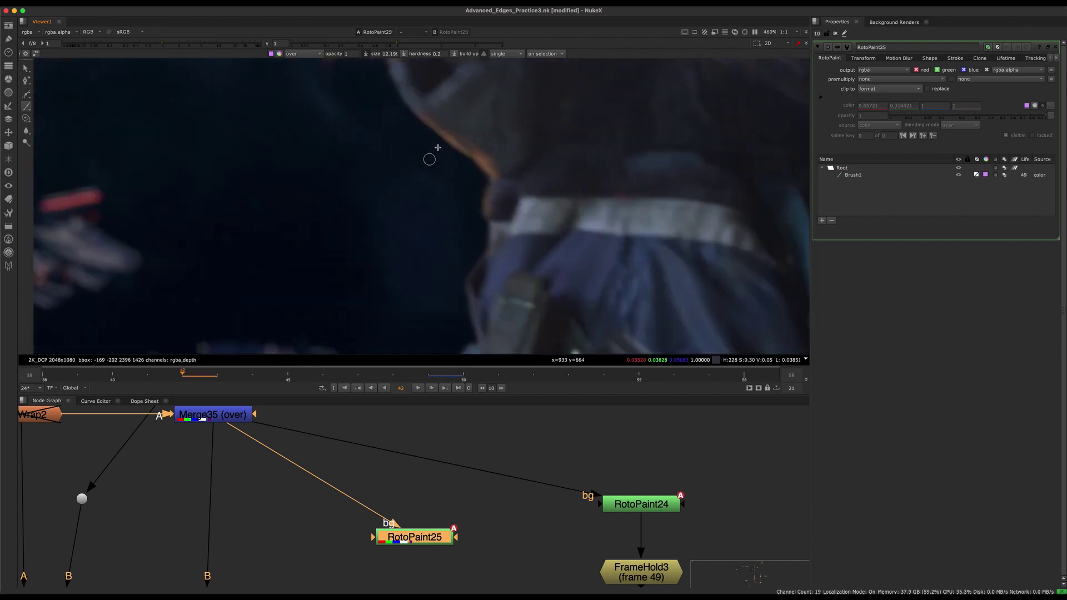
mouse_move(470, 235)
mouse_down()
mouse_move(502, 198)
mouse_move(508, 227)
mouse_up()
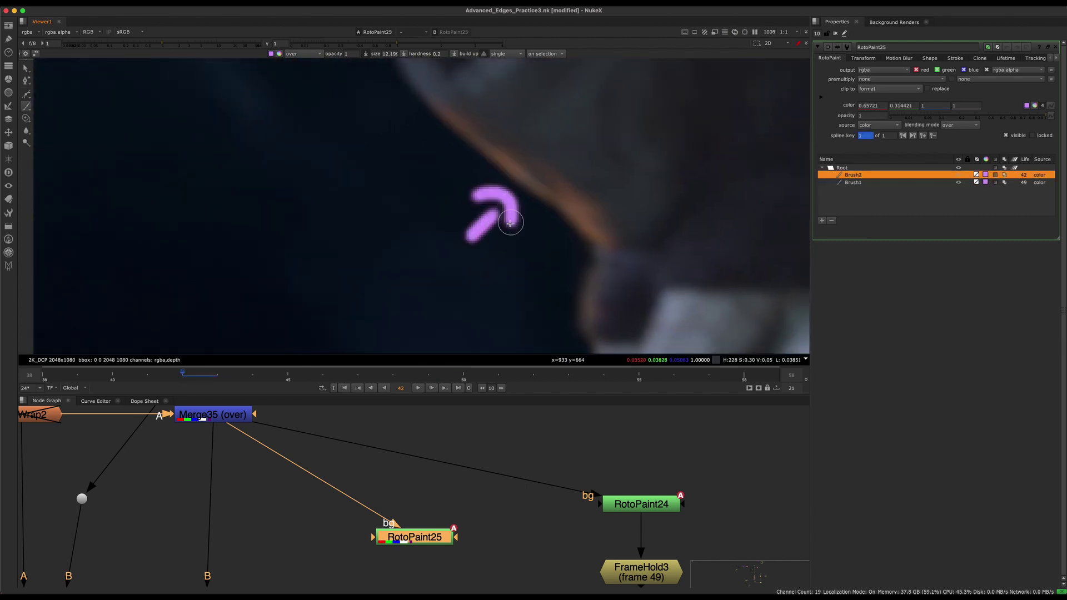
scroll(494, 232, down, 4)
mouse_move(466, 190)
mouse_down()
mouse_move(481, 274)
mouse_move(490, 232)
mouse_up()
scroll(493, 239, down, 8)
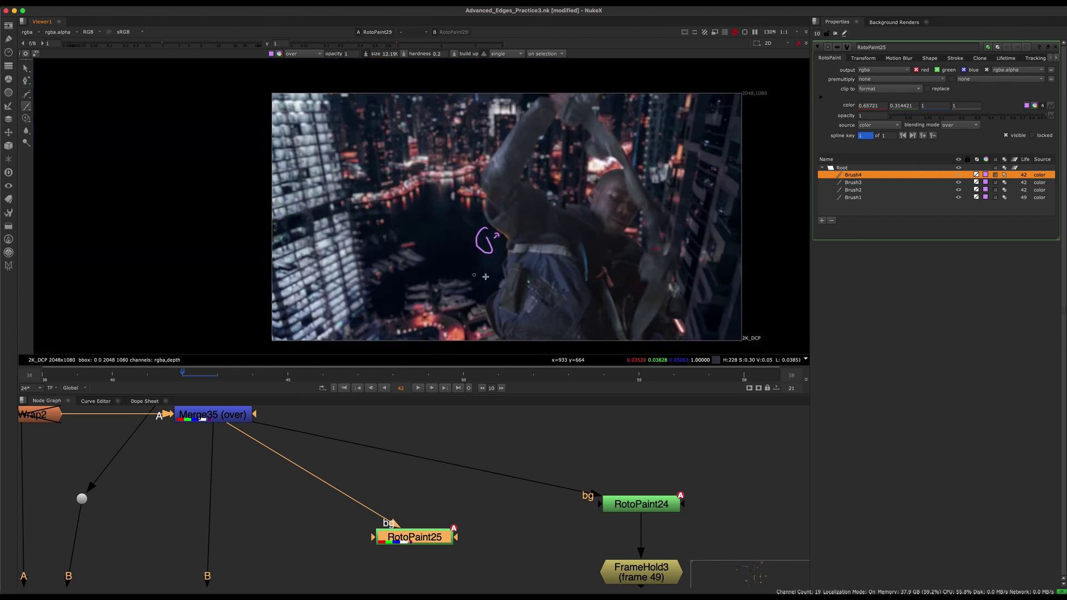
scroll(492, 262, up, 4)
key(super+z)
key(ctrl+z)
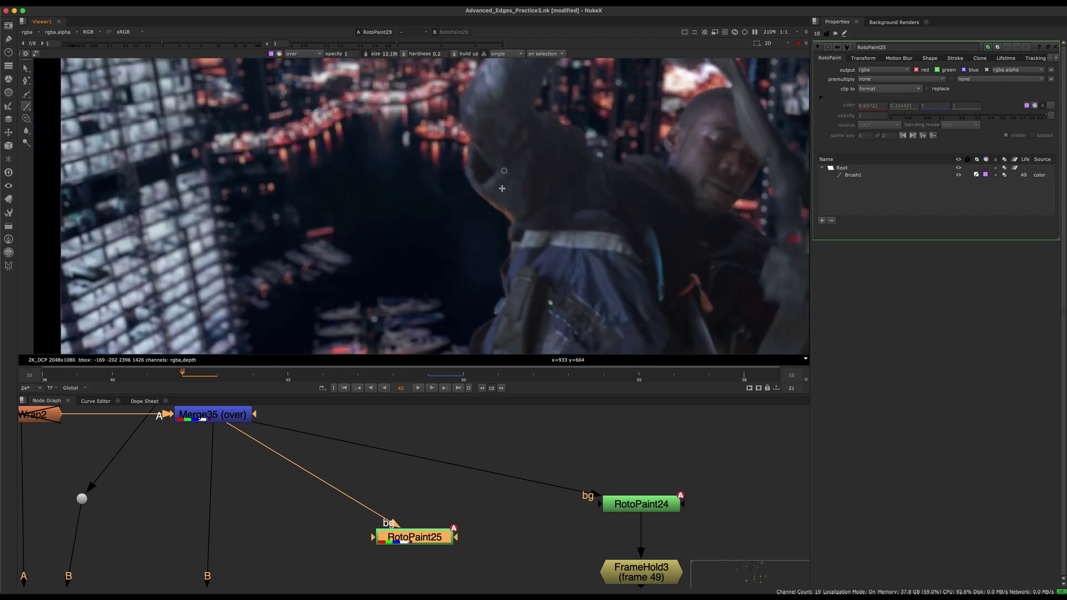
Try circling the orange-lit arm edge with a purple loop, and remove the stroke.
scroll(516, 211, down, 4)
scroll(529, 216, up, 4)
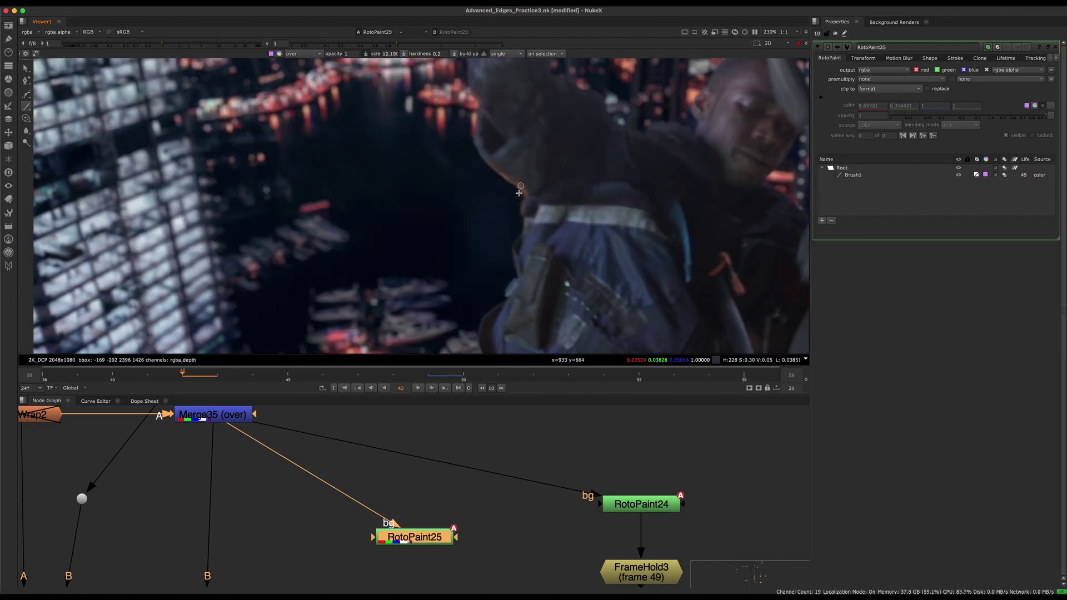
mouse_move(486, 146)
mouse_down()
mouse_move(476, 202)
mouse_move(512, 142)
mouse_up()
middle_drag(522, 173, 425, 173)
scroll(423, 184, down, 5)
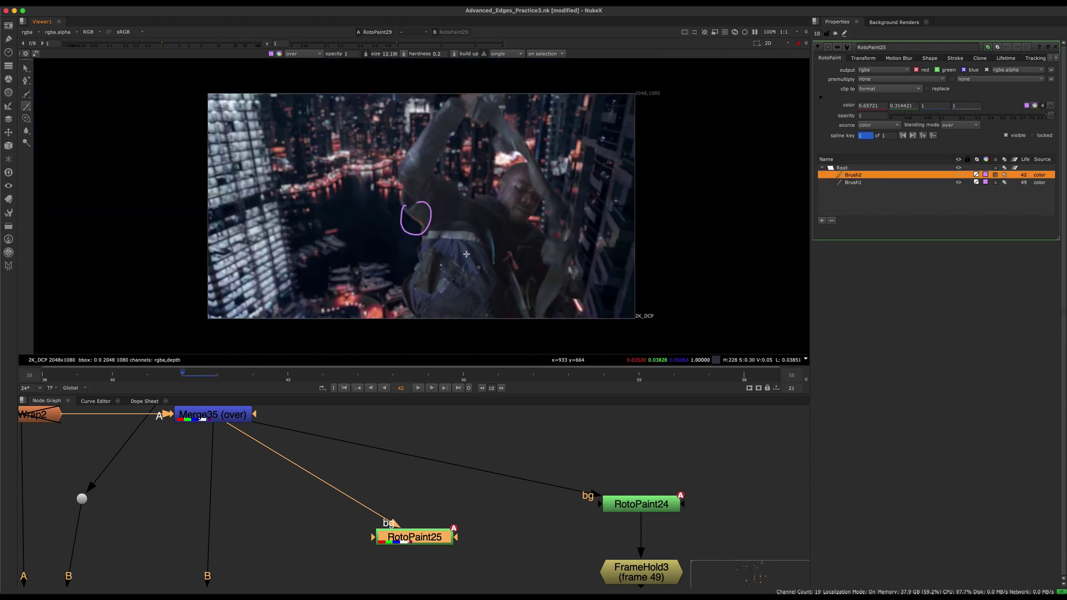
scroll(432, 245, up, 3)
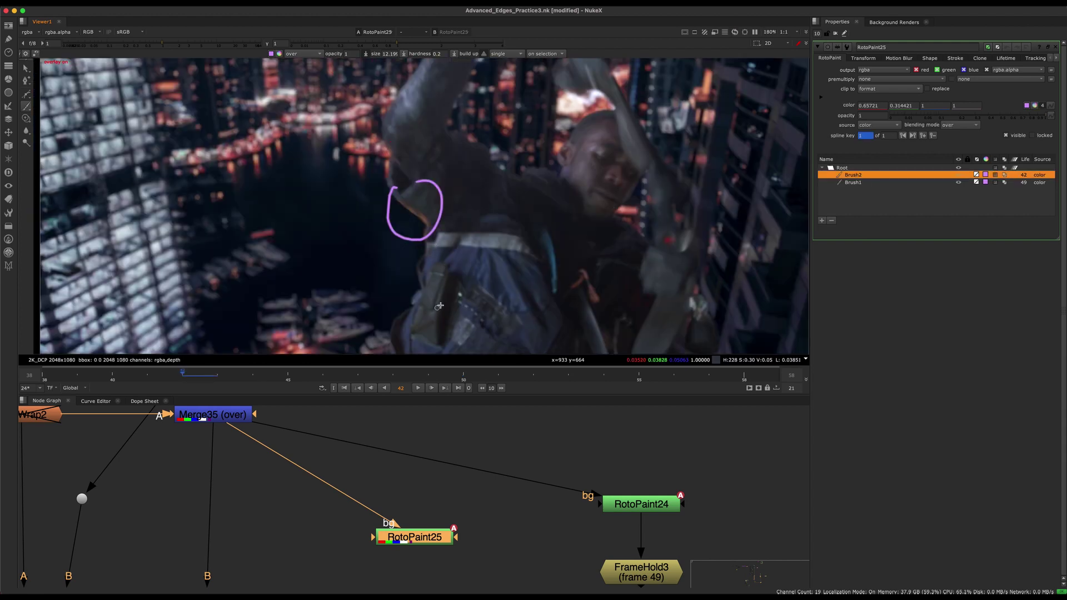
key(Delete)
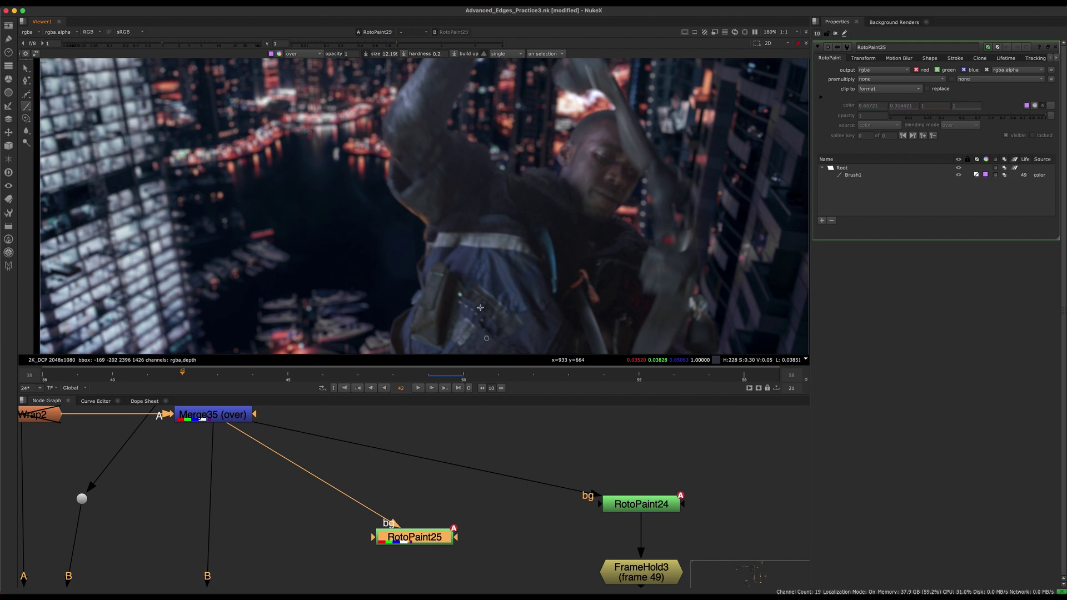
Try a narrower purple loop hugging the orange-lit arm edge, and remove it.
mouse_move(434, 219)
mouse_down()
mouse_move(418, 195)
mouse_move(425, 236)
mouse_up()
scroll(436, 218, down, 3)
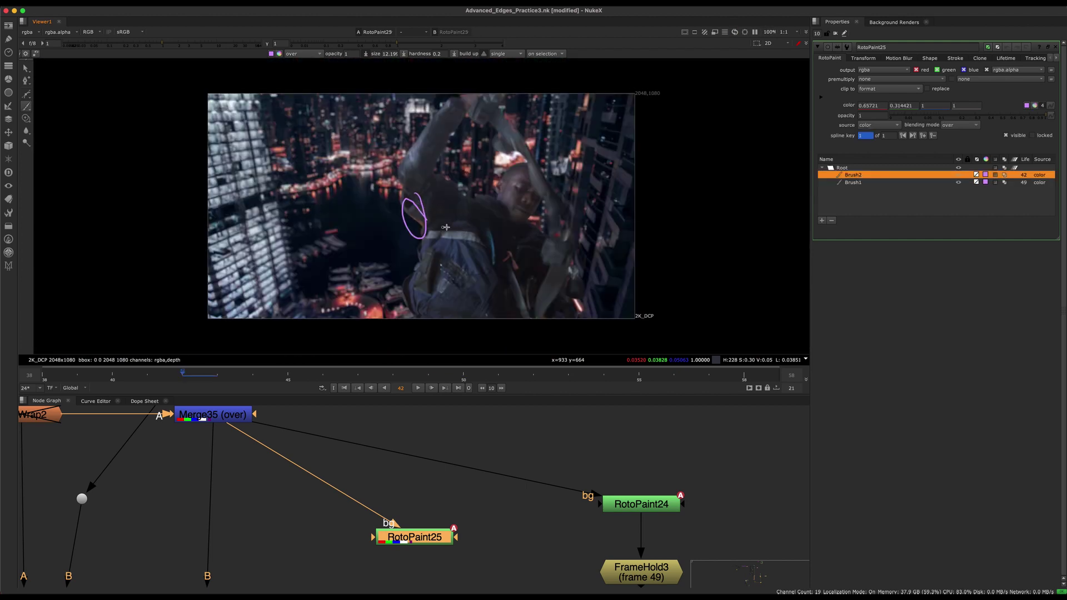
key(Delete)
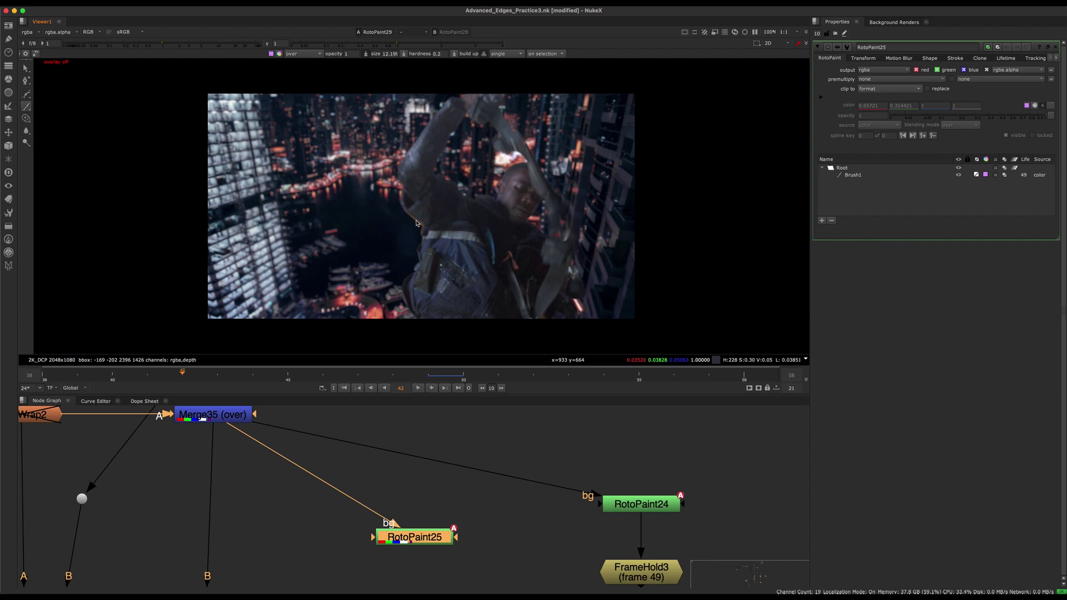
Try marking the dark trouser edge beside the pouch with a short purple stroke, and undo it.
key(o)
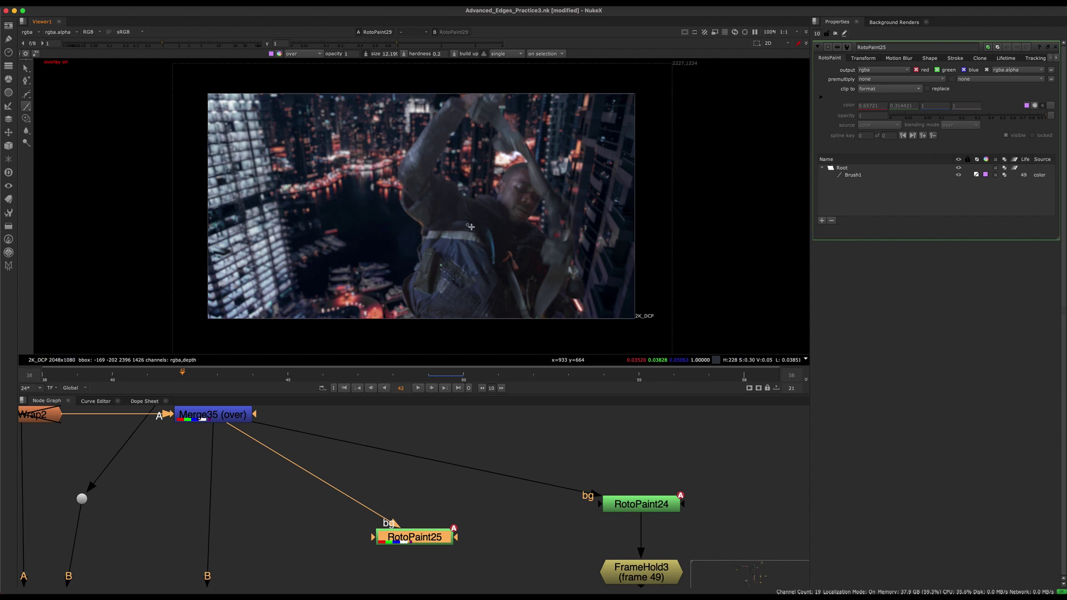
scroll(426, 268, up, 3)
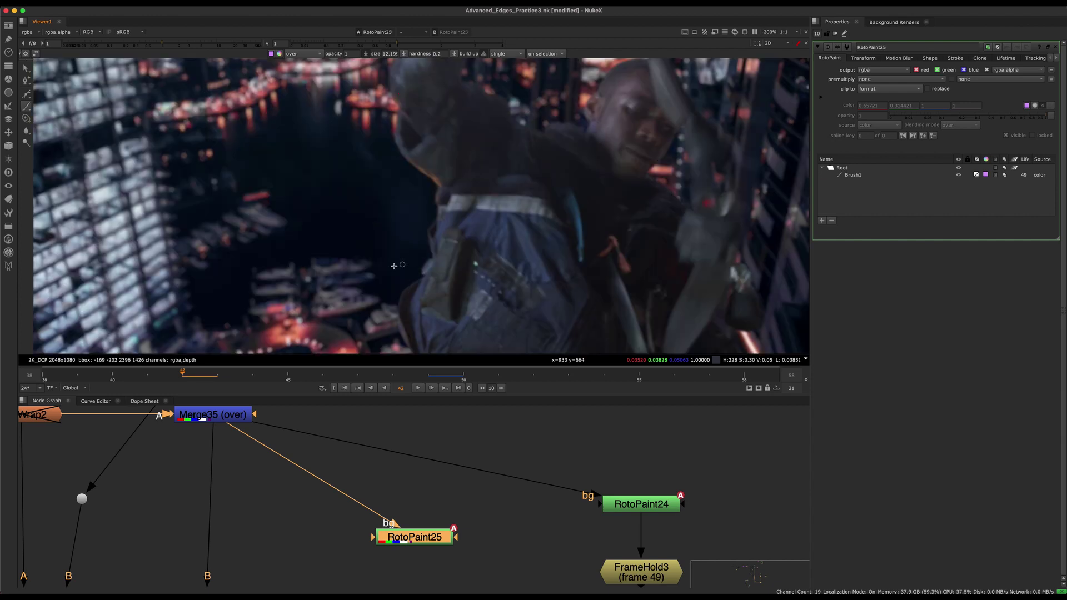
scroll(435, 225, up, 3)
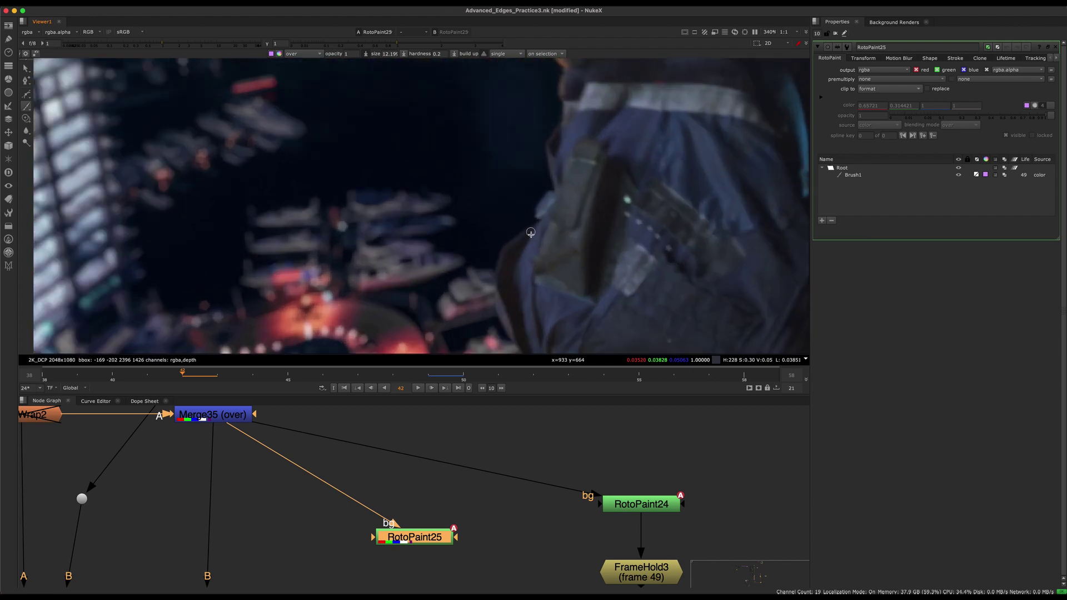
drag(519, 247, 504, 270)
scroll(520, 250, down, 2)
scroll(522, 248, up, 5)
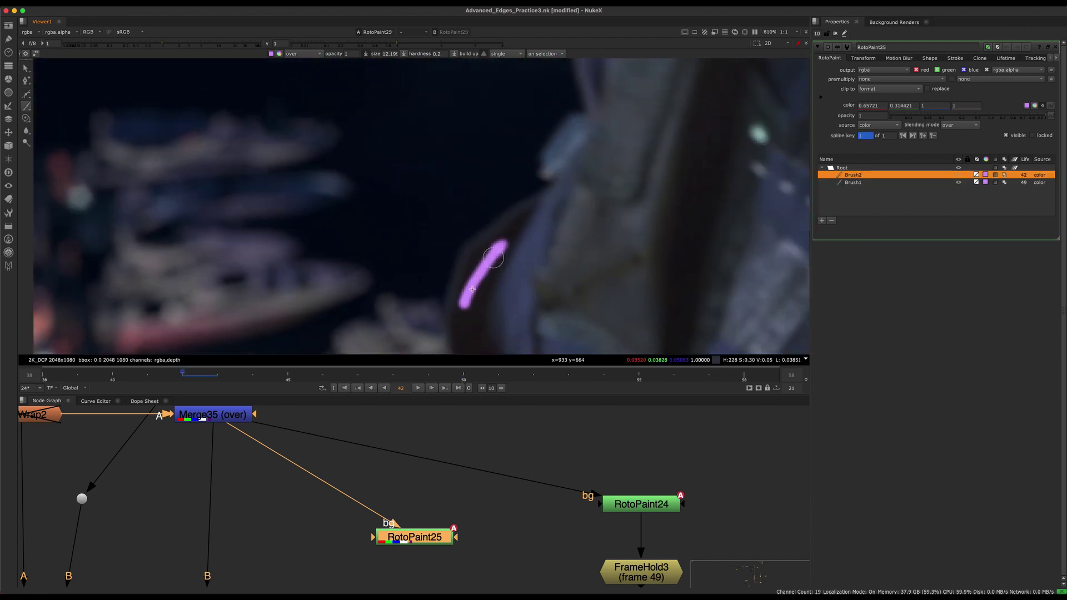
scroll(500, 278, down, 5)
scroll(509, 245, up, 3)
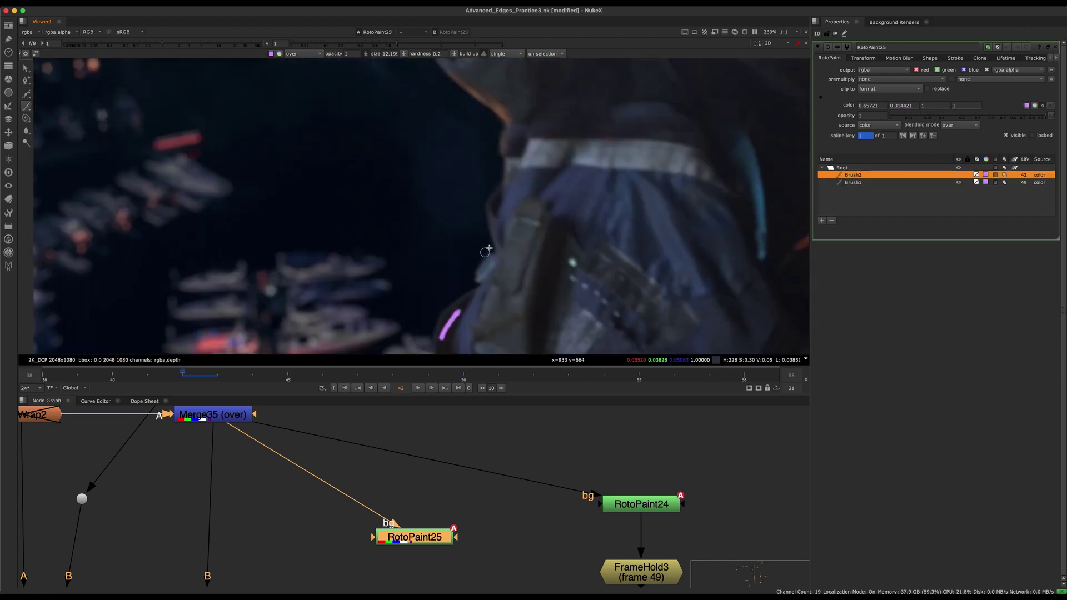
scroll(465, 241, down, 2)
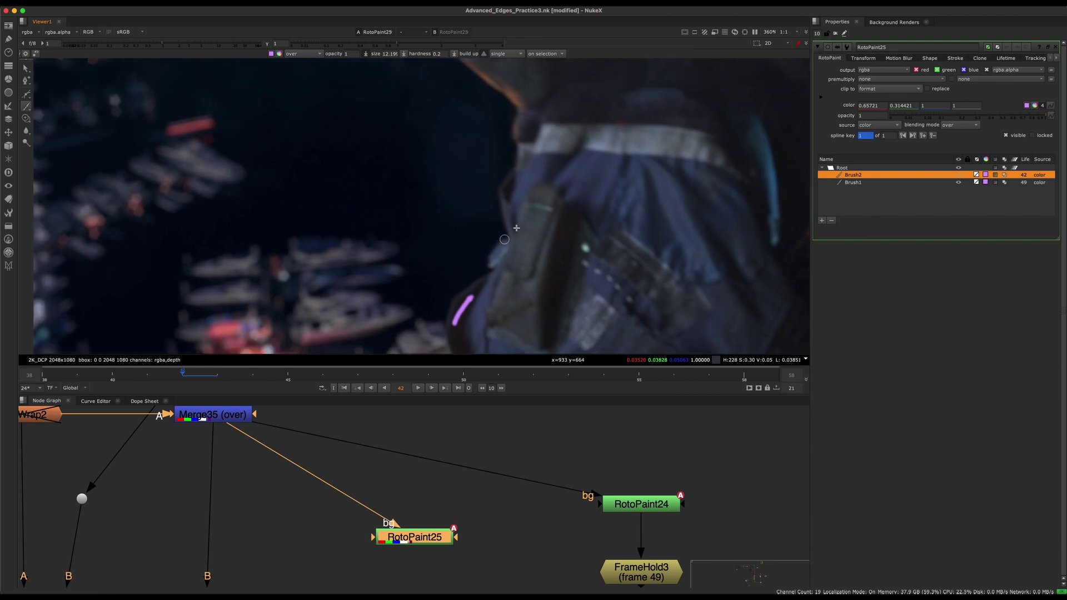
key(super+z)
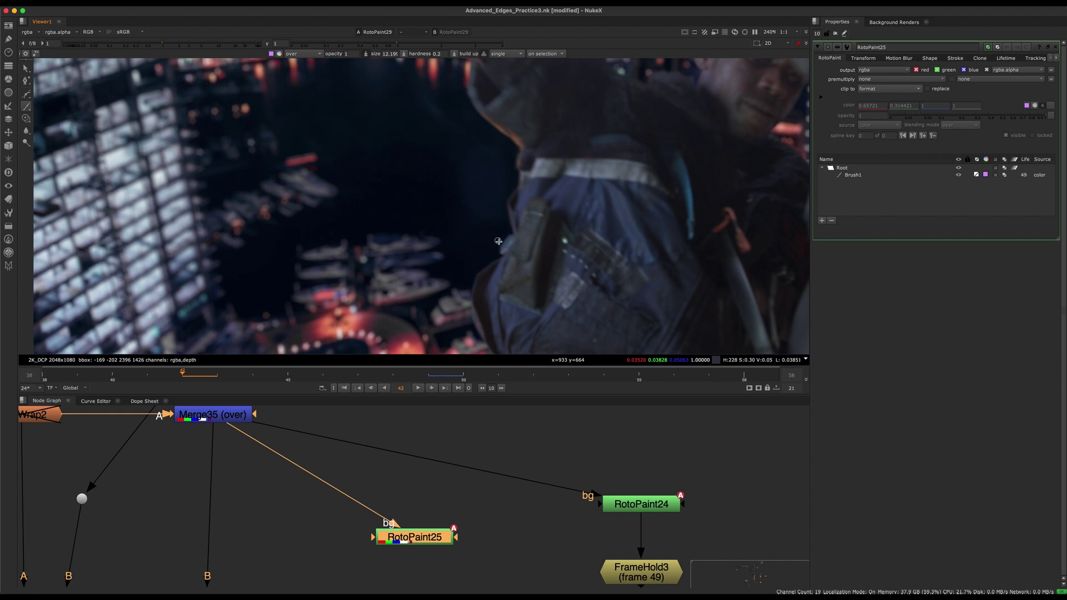
Set the brush size to 169 and its opacity to 0.1, undoing the test strokes painted over the water.
middle_drag(475, 212, 444, 218)
shift+drag(401, 204, 435, 180)
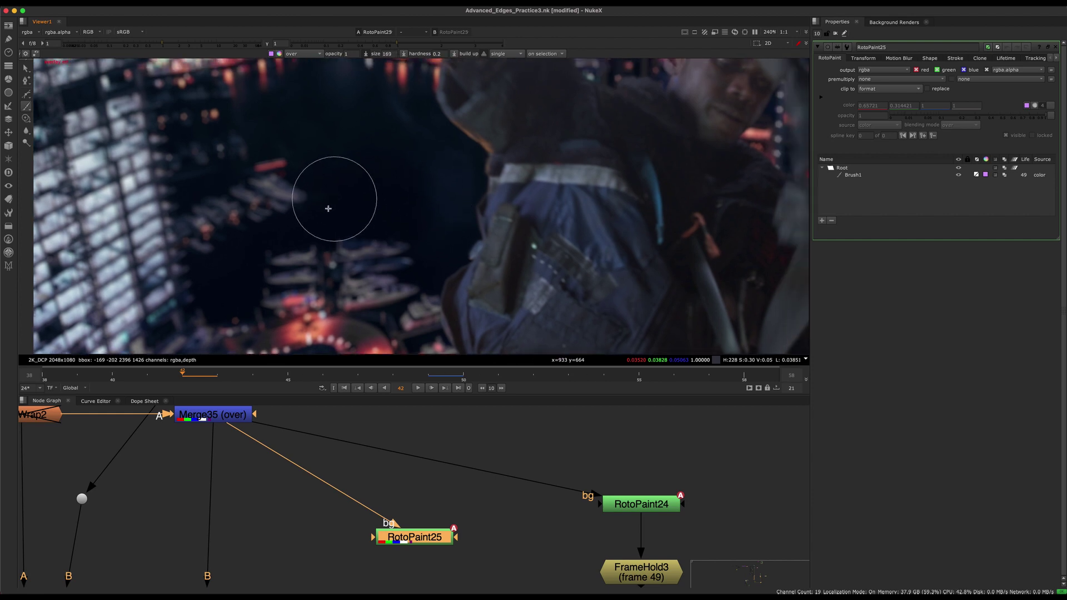
drag(273, 209, 453, 210)
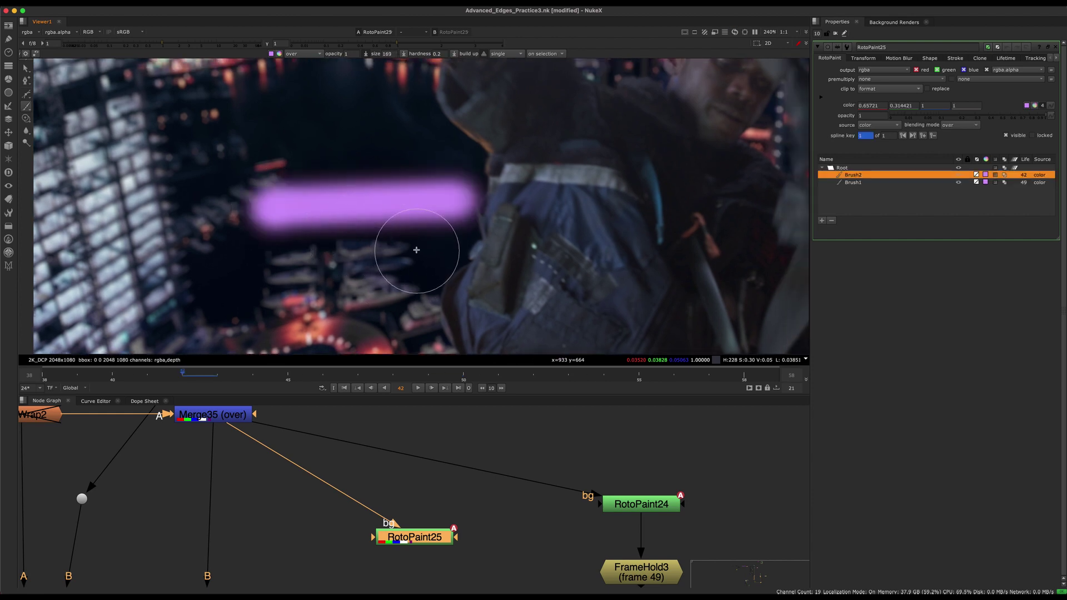
key(super+z)
click(329, 56)
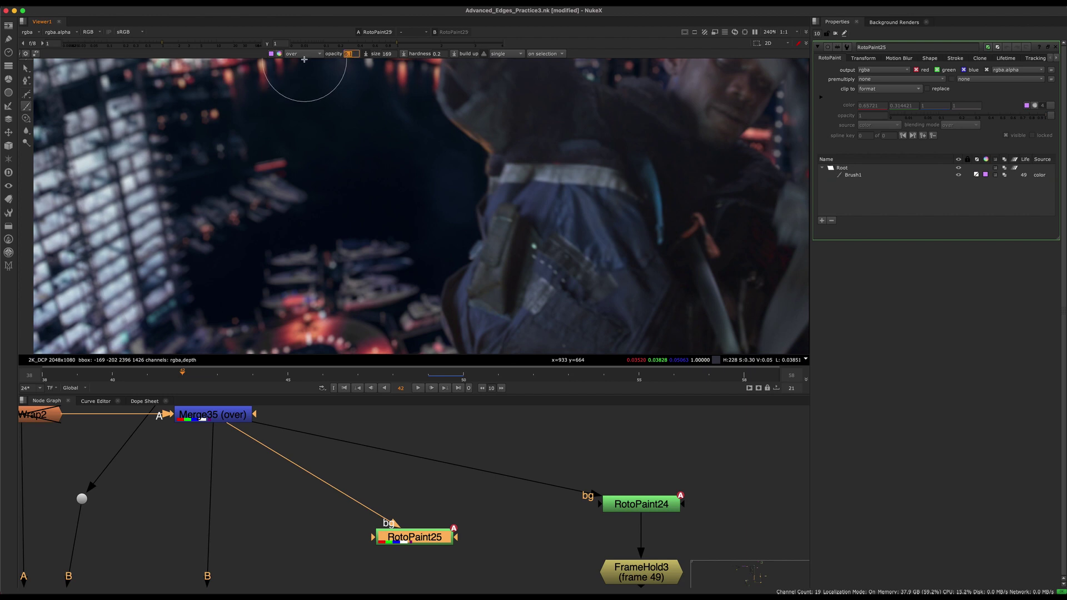
mouse_move(272, 232)
mouse_down()
mouse_move(350, 208)
mouse_move(410, 225)
mouse_up()
key(super+z)
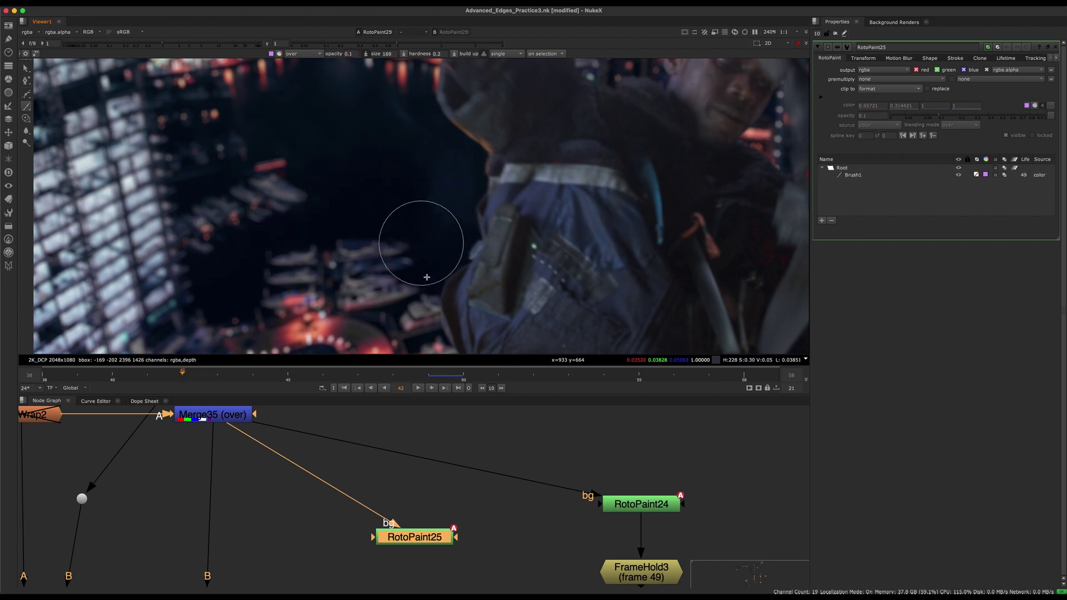
Paint faint purple strokes across the boats and water, from the bright tower to the man's trousers.
mouse_move(427, 277)
mouse_down()
mouse_move(445, 261)
mouse_move(347, 248)
mouse_move(251, 277)
mouse_move(216, 301)
mouse_up()
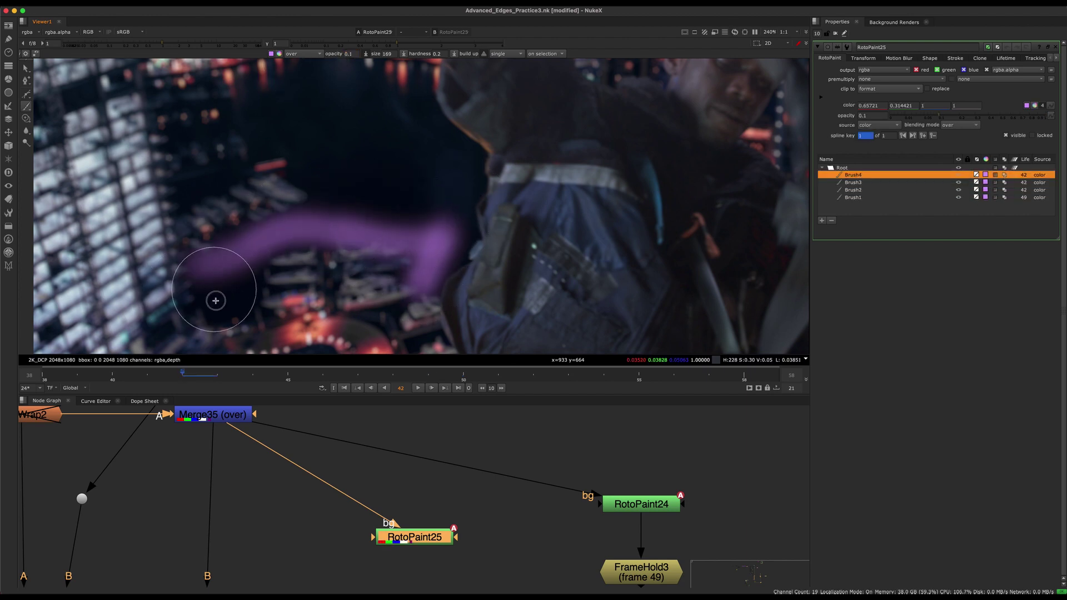
scroll(468, 228, down, 5)
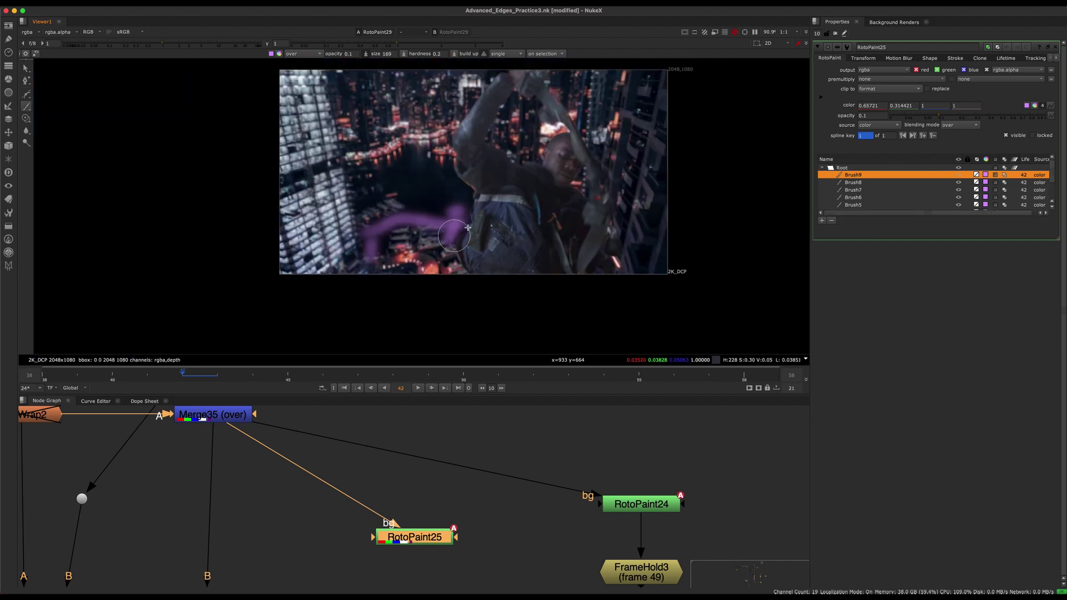
scroll(468, 228, up, 5)
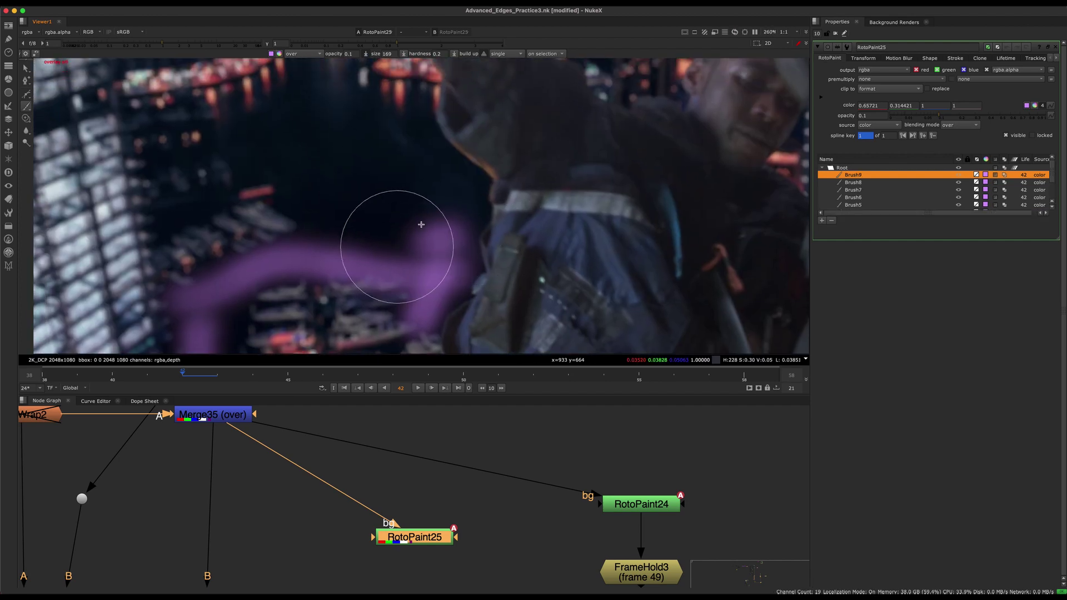
Enlarge the brush to about 297 and build up more faint purple over the water beside the man's trousers.
shift+drag(421, 224, 424, 223)
mouse_move(421, 248)
mouse_down()
mouse_move(290, 240)
mouse_move(400, 254)
mouse_up()
scroll(400, 254, down, 3)
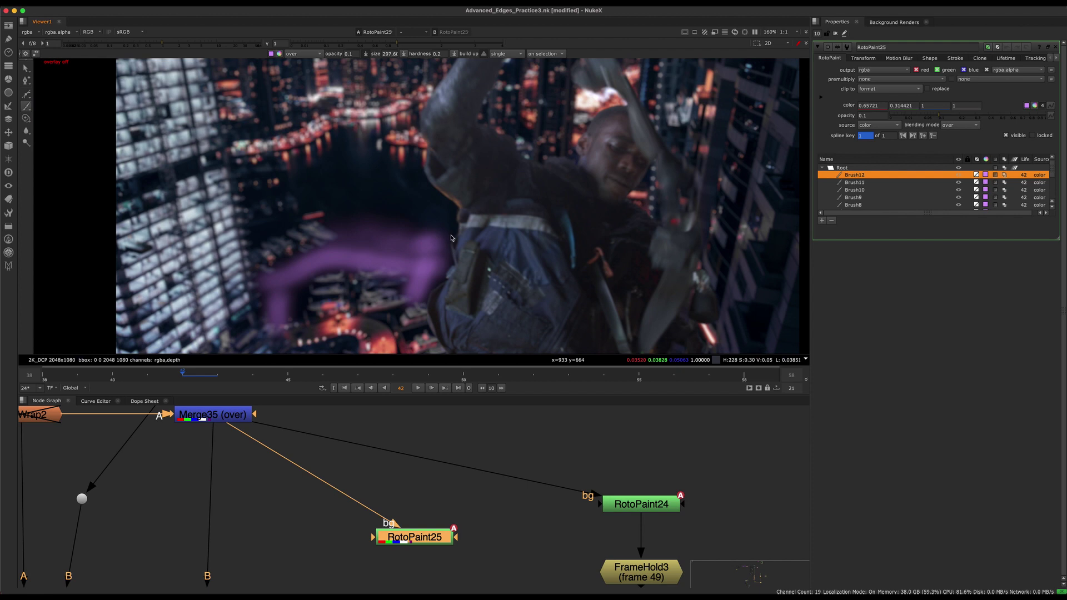
scroll(451, 237, down, 2)
scroll(451, 238, up, 4)
drag(439, 225, 437, 236)
scroll(461, 252, down, 4)
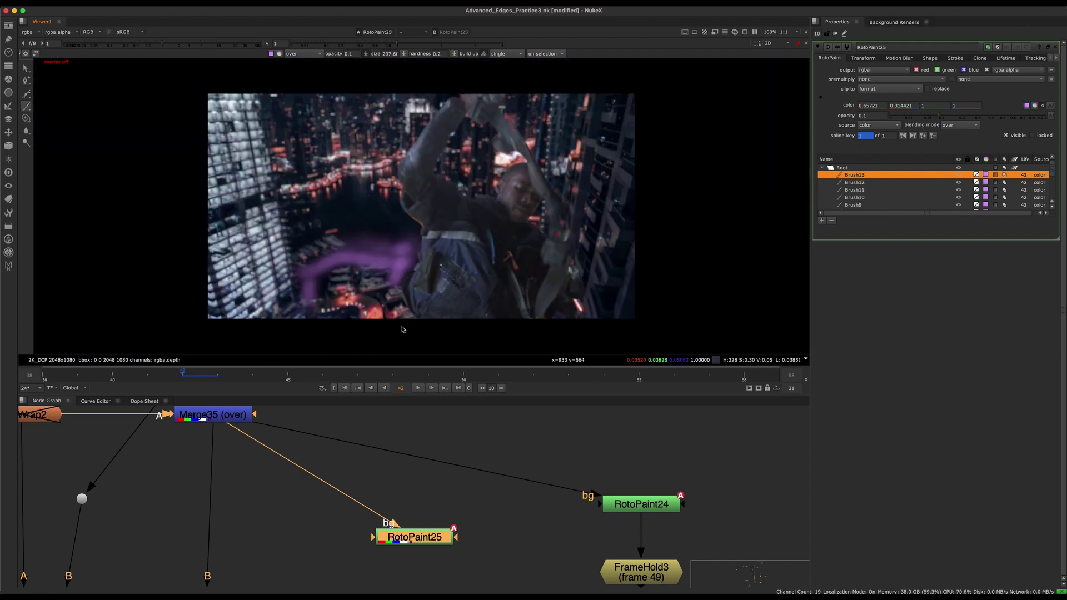
Toggle RotoPaint25 to compare the composite with and without the purple haze, leaving the node disabled.
drag(418, 537, 418, 536)
key(d)
key(d)
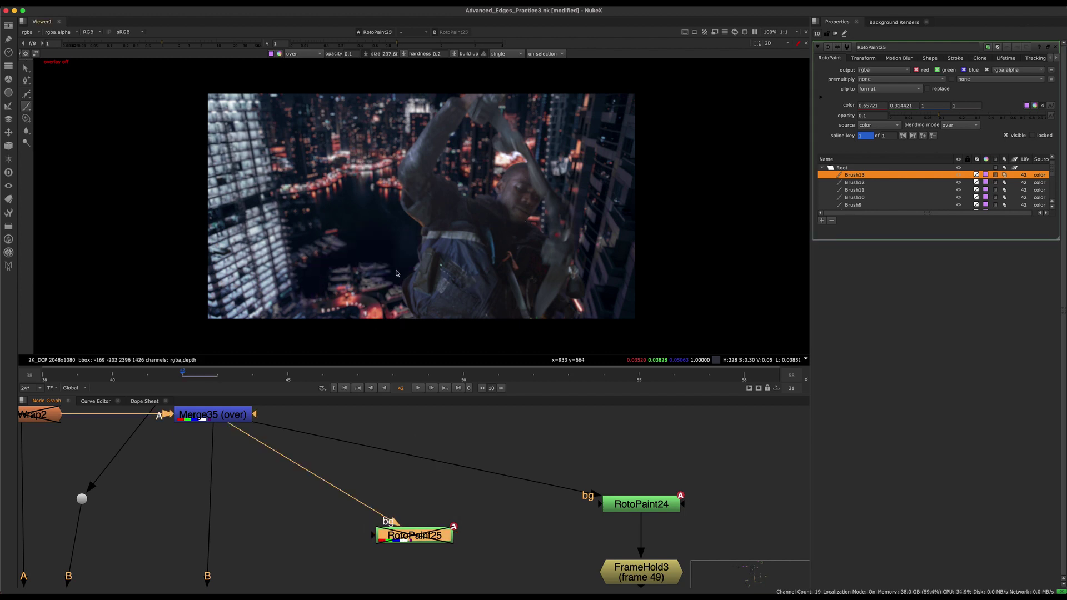
Compare the composite around the man's trousers with RotoPaint25 disabled and enabled, leaving the node enabled.
scroll(412, 271, up, 3)
key(d)
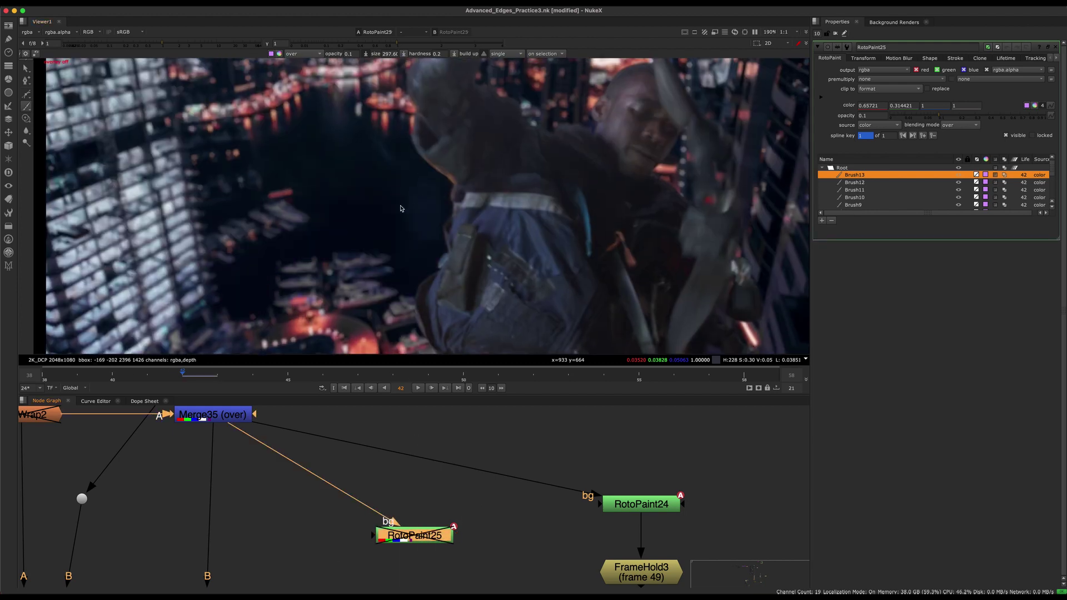
scroll(416, 261, down, 2)
scroll(448, 240, up, 4)
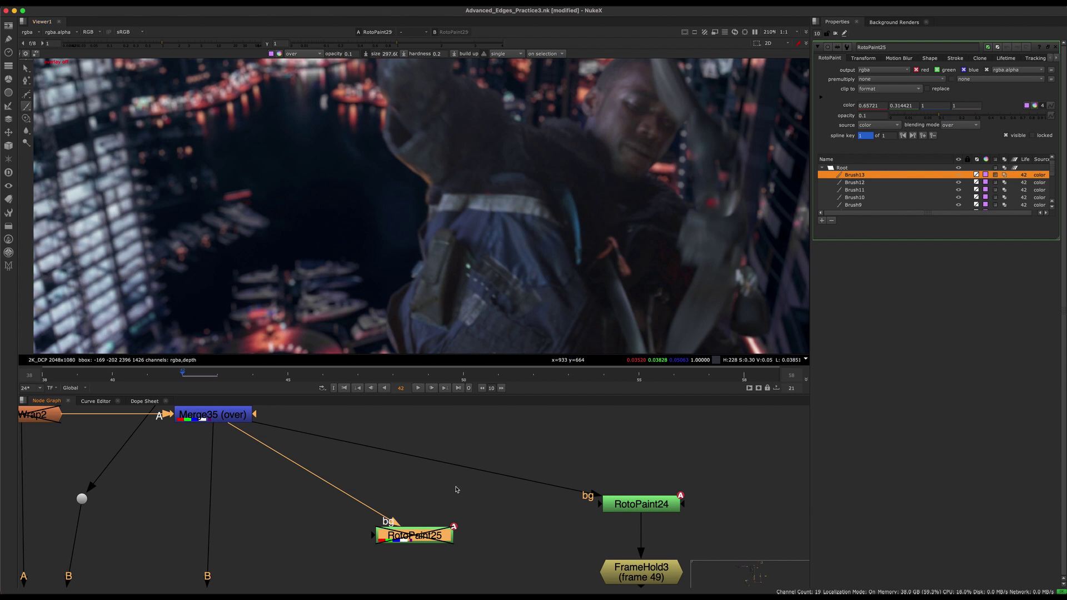
key(d)
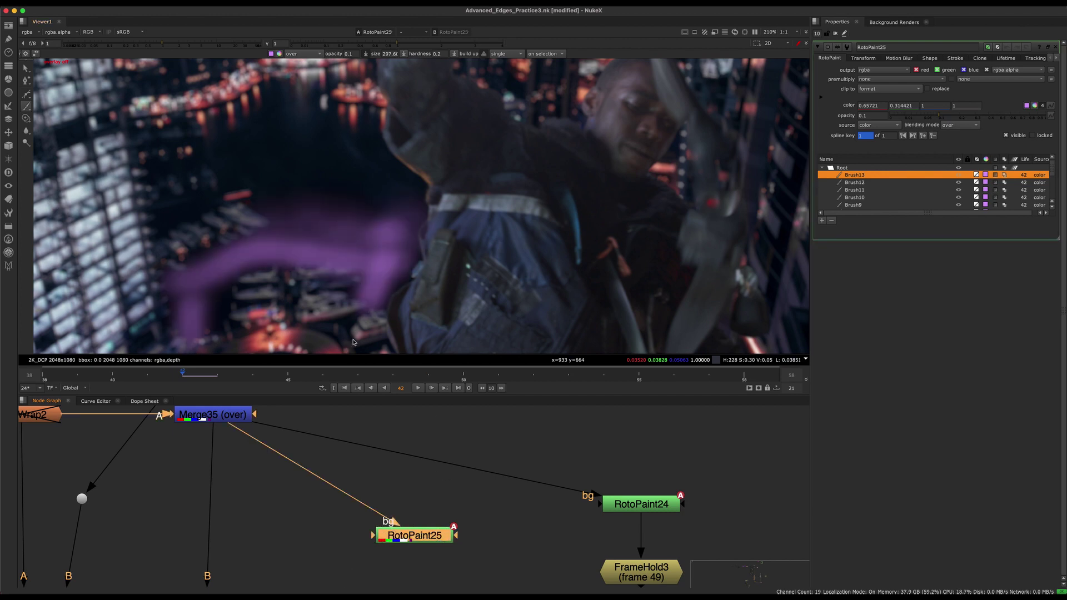
key(f)
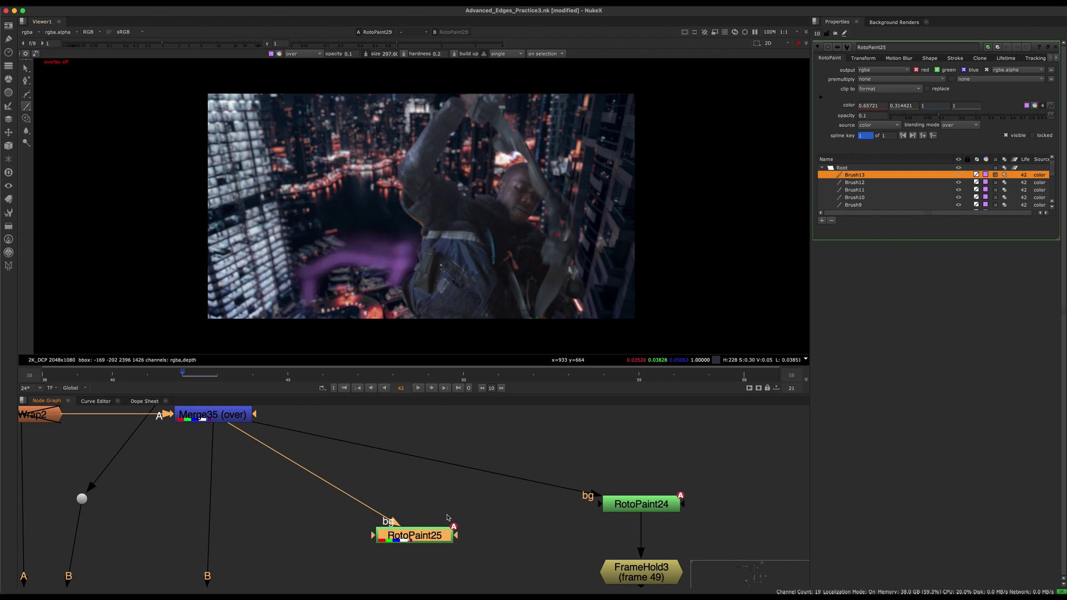
Add a FrameHold node beneath RotoPaint25 and set its first frame to 42.
middle_drag(392, 498, 353, 527)
middle_drag(419, 459, 431, 438)
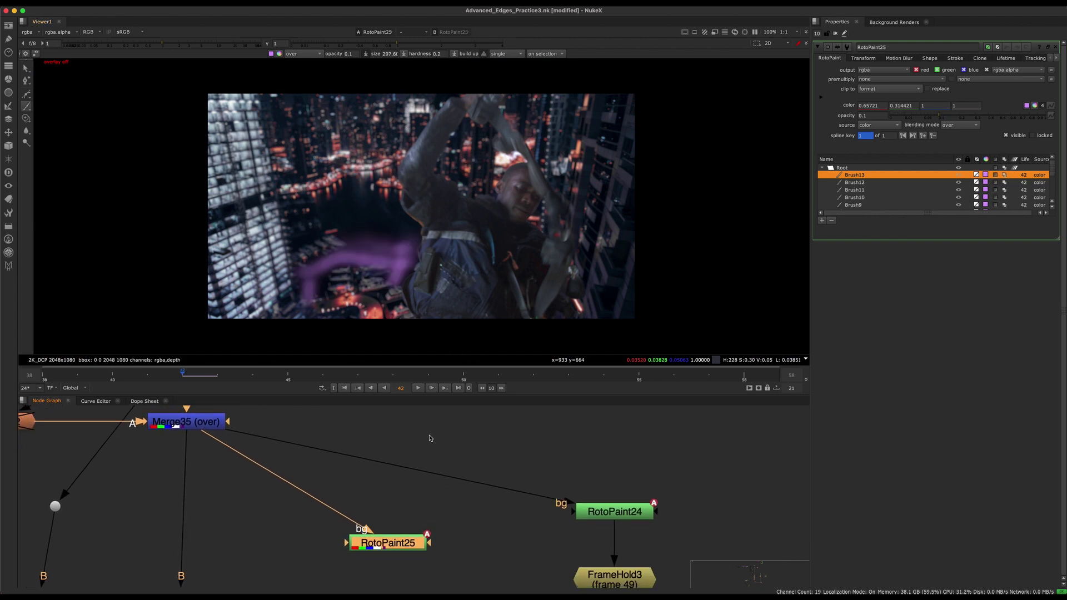
scroll(431, 438, down, 3)
scroll(481, 197, up, 6)
scroll(462, 221, down, 2)
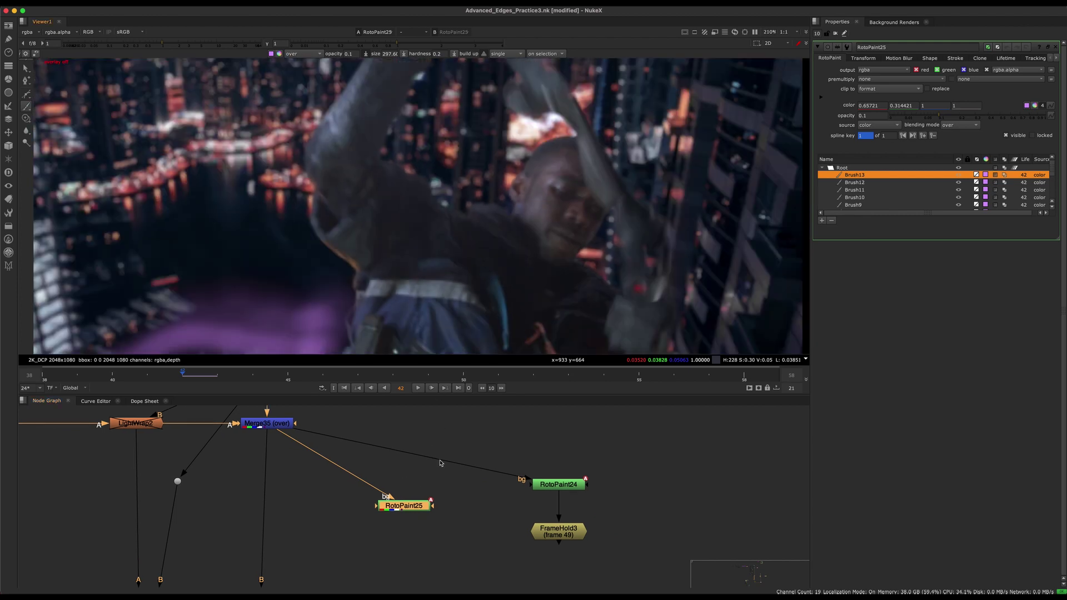
scroll(415, 470, up, 3)
key(Tab)
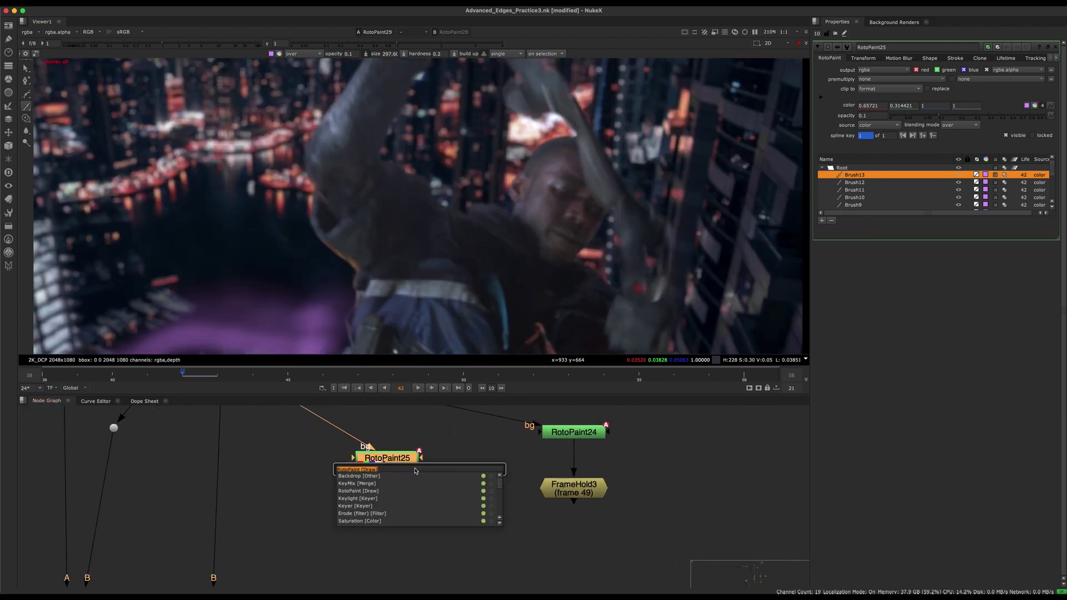
key(Escape)
key(Tab)
text(fra)
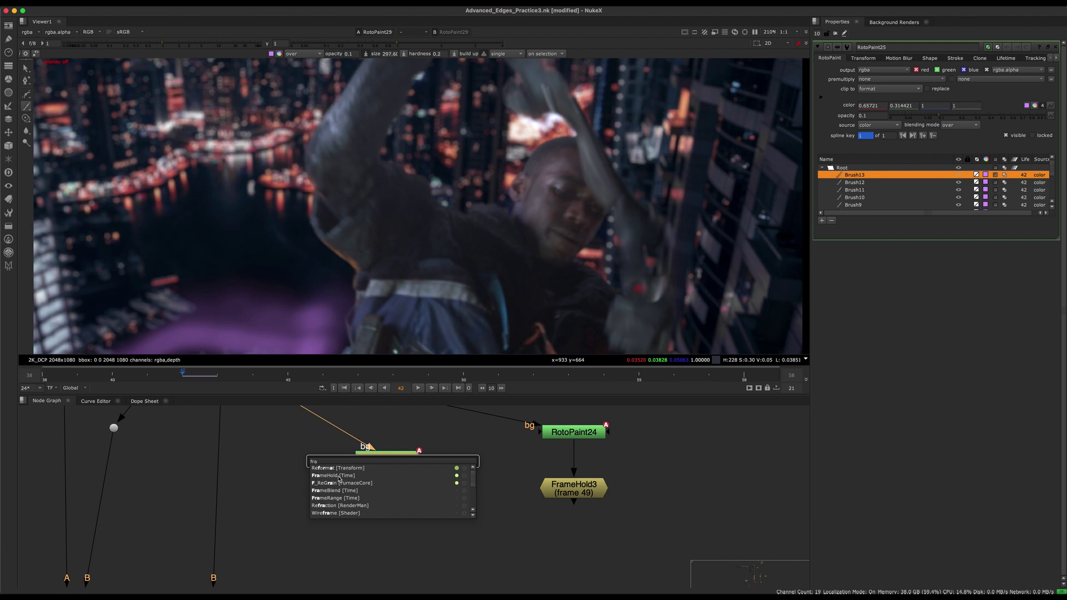
click(339, 477)
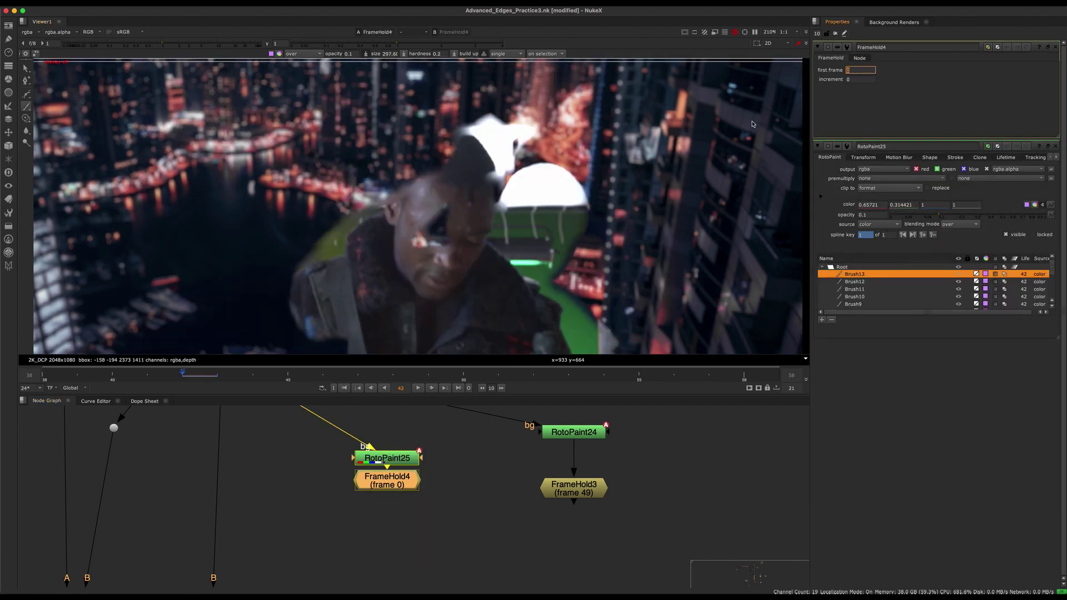
scroll(517, 436, down, 3)
Move both RotoPaint and FrameHold pairs well away from Merge35, and lower the frame 42 hold slightly beneath RotoPaint25.
key(space)
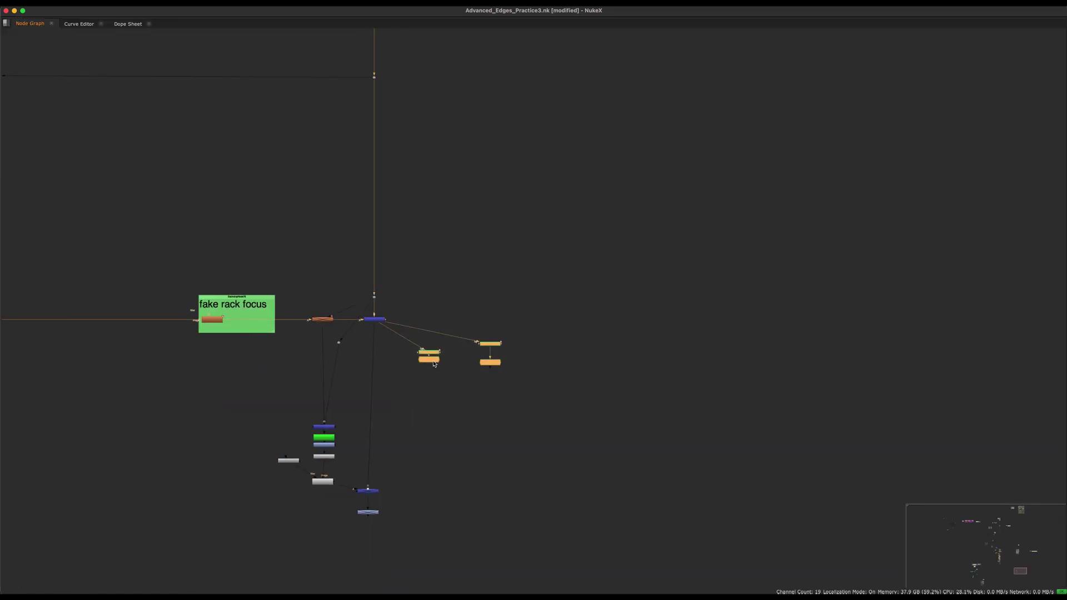
drag(433, 361, 635, 361)
scroll(661, 363, up, 5)
middle_drag(626, 343, 566, 426)
click(565, 426)
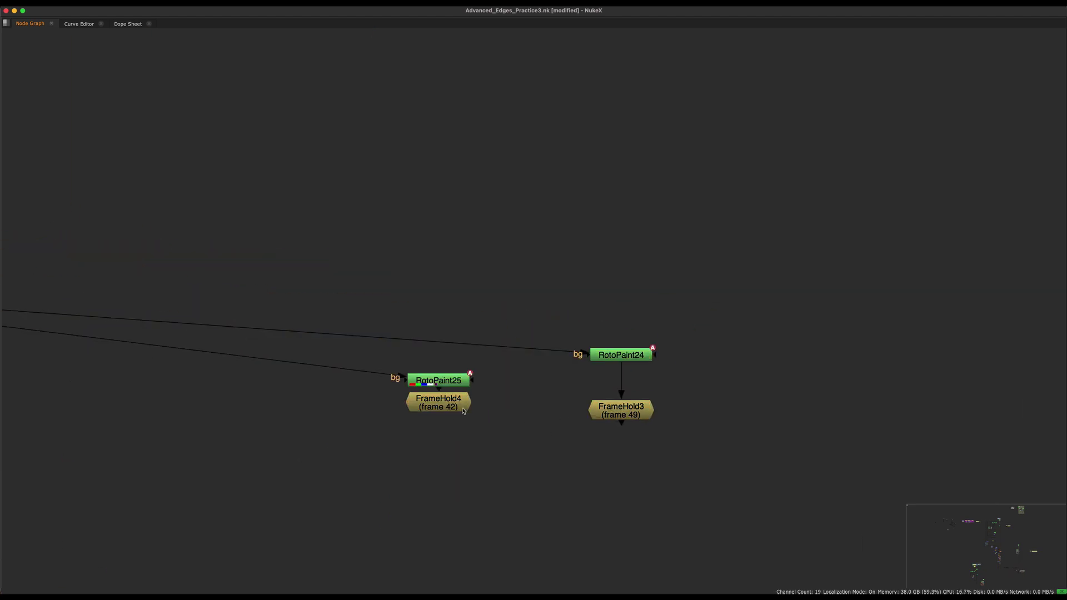
drag(463, 412, 463, 425)
middle_drag(466, 470, 462, 561)
key(space)
Wrap both RotoPaint and FrameHold pairs in a backdrop and label it "Integration Ideas".
middle_drag(601, 482, 521, 477)
drag(640, 423, 333, 523)
middle_drag(393, 447, 381, 495)
key(Tab)
text(back)
key(Return)
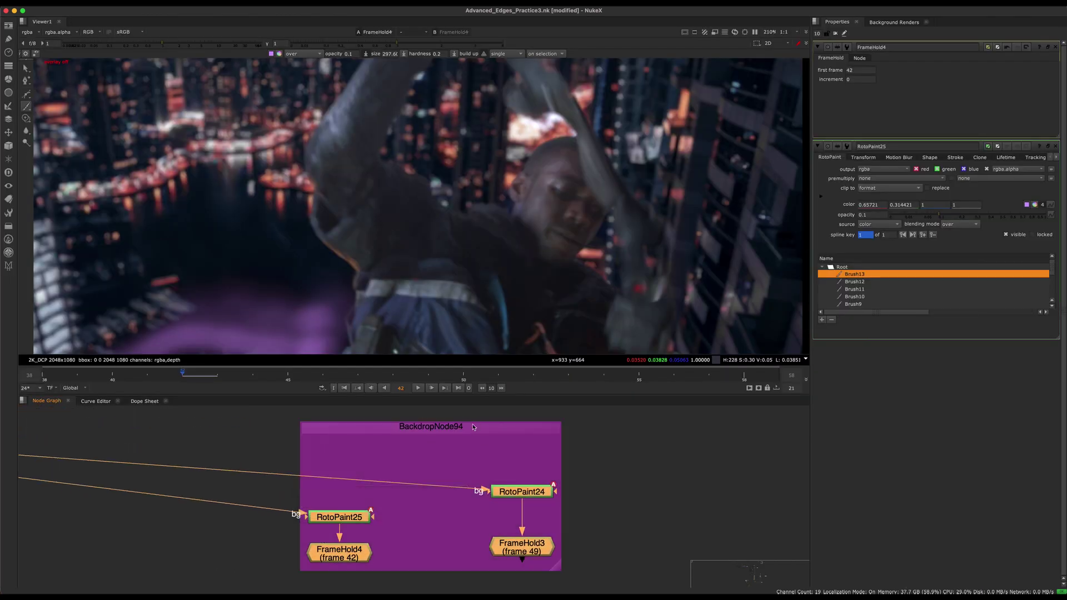
drag(473, 427, 474, 421)
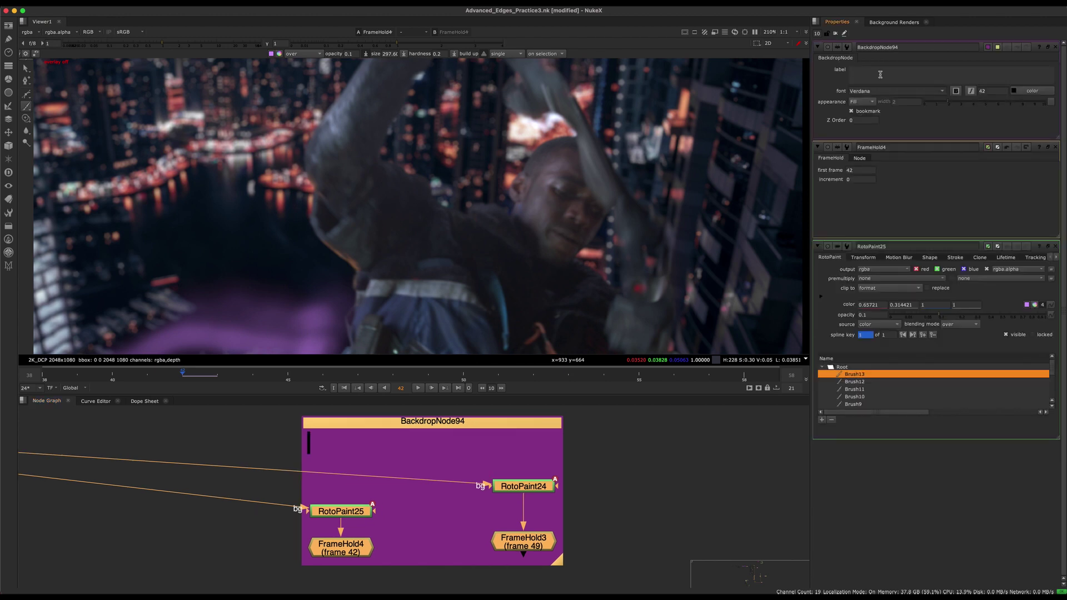
text(Integration IDeas)
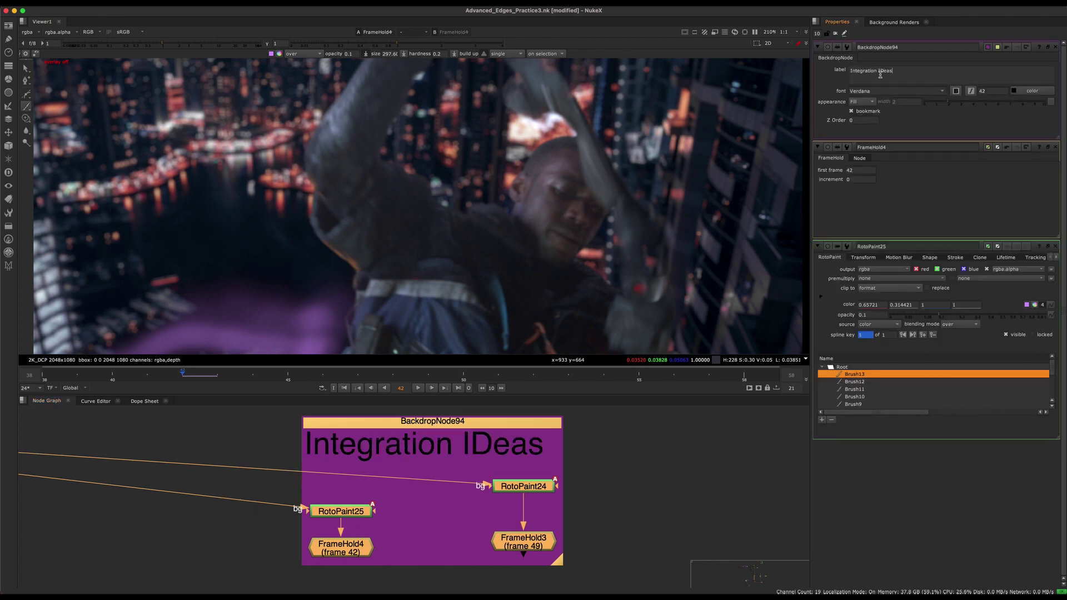
text(eas)
key(ctrl+1)
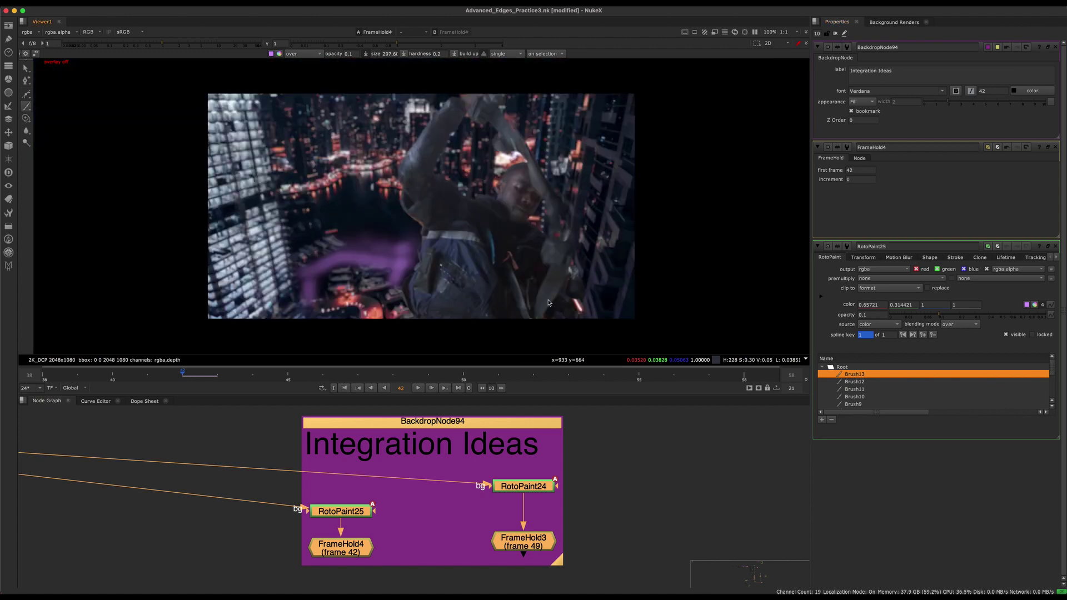
Display the output of Merge35 in the viewer.
scroll(448, 477, down, 3)
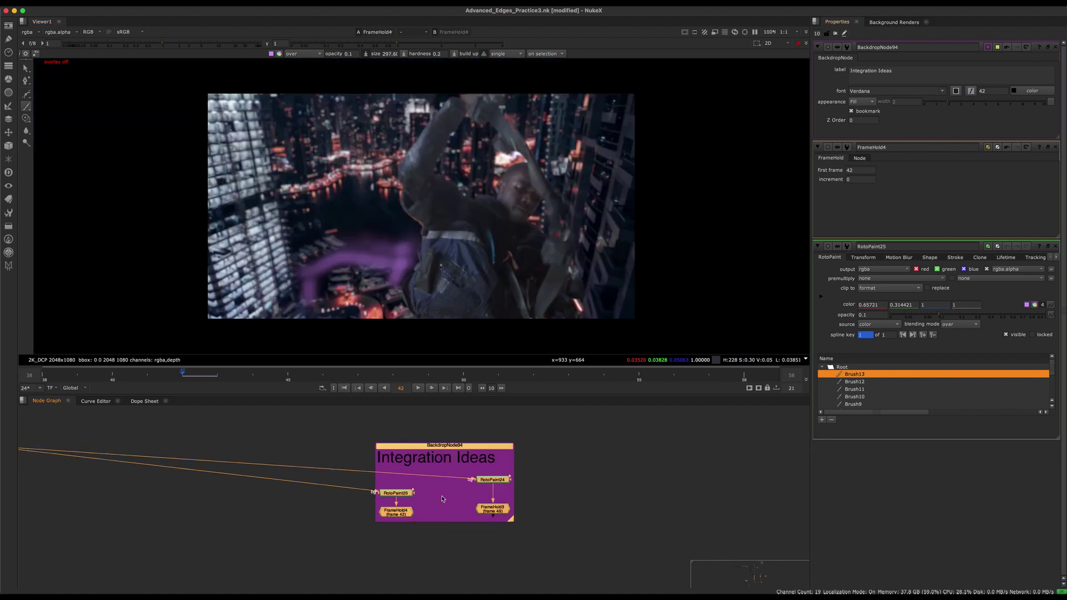
middle_drag(278, 495, 620, 486)
scroll(397, 473, down, 3)
middle_drag(375, 466, 375, 510)
click(355, 480)
drag(392, 465, 336, 491)
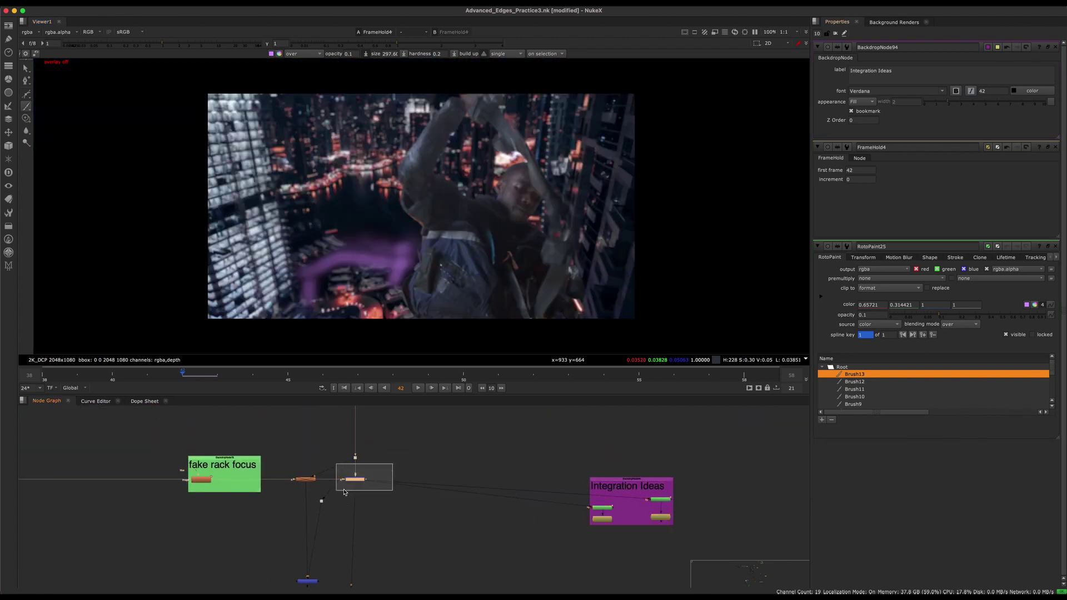
key(1)
Add a new RotoPaint node with the brush active, connect its background input to Merge35 and view its output.
click(472, 435)
middle_drag(472, 436, 381, 413)
scroll(223, 453, up, 3)
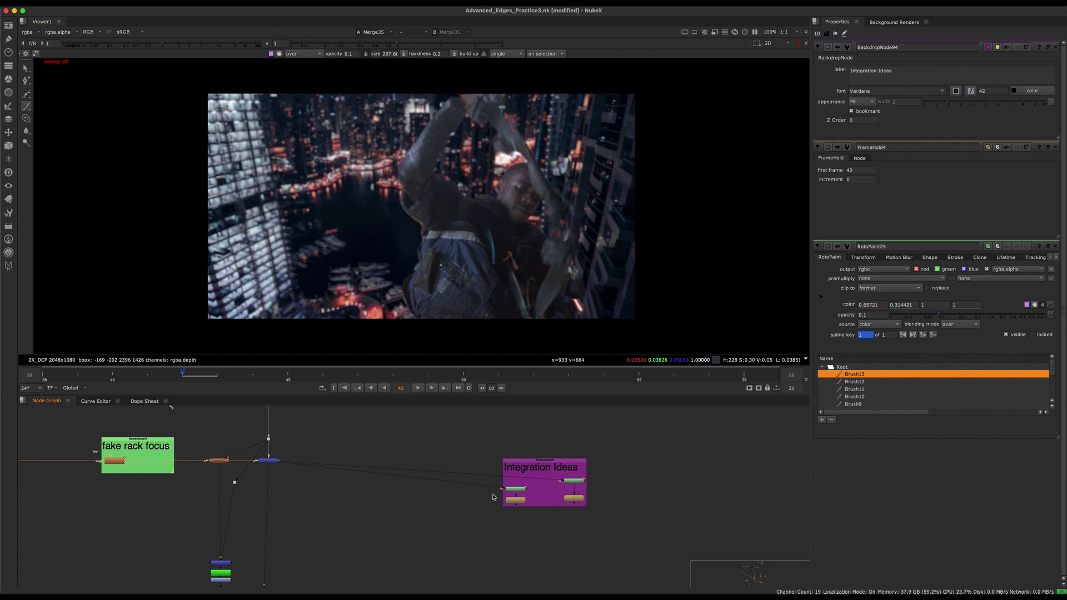
key(Tab)
text(roto)
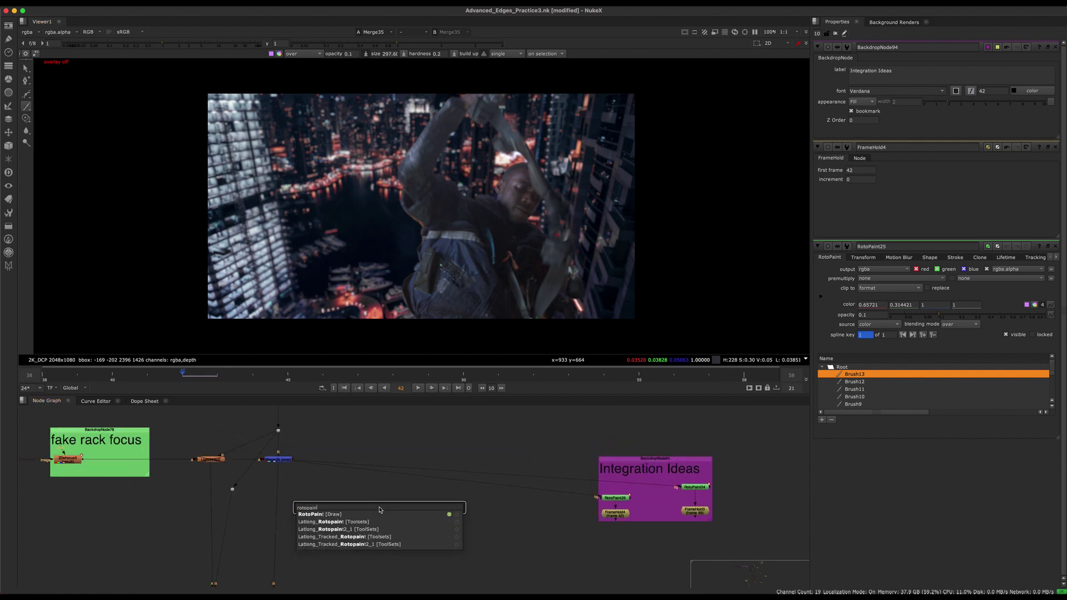
key(Return)
scroll(419, 486, up, 2)
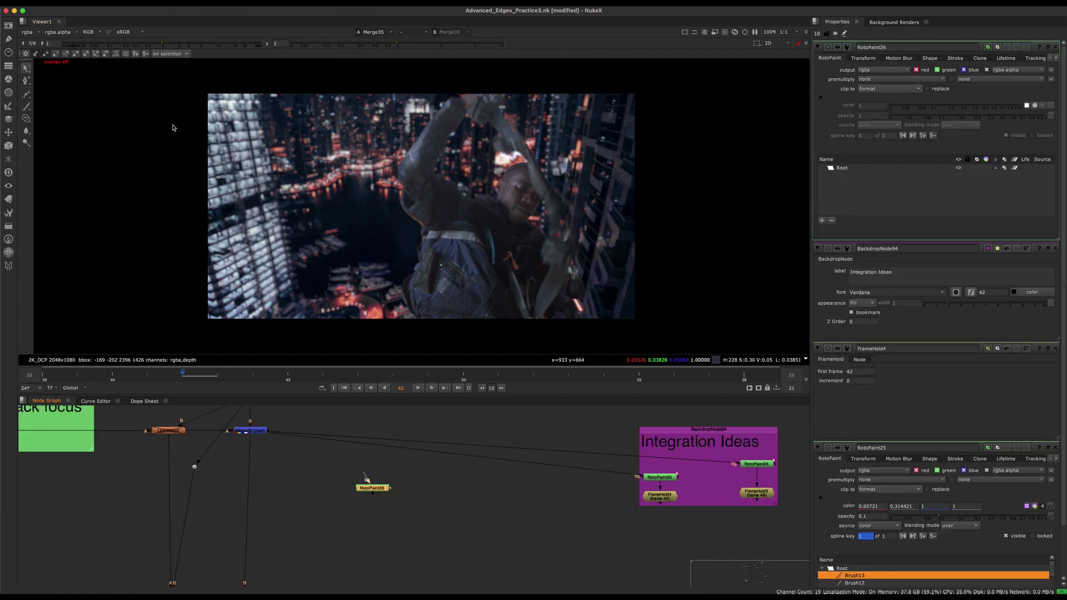
click(26, 106)
middle_drag(236, 134, 273, 139)
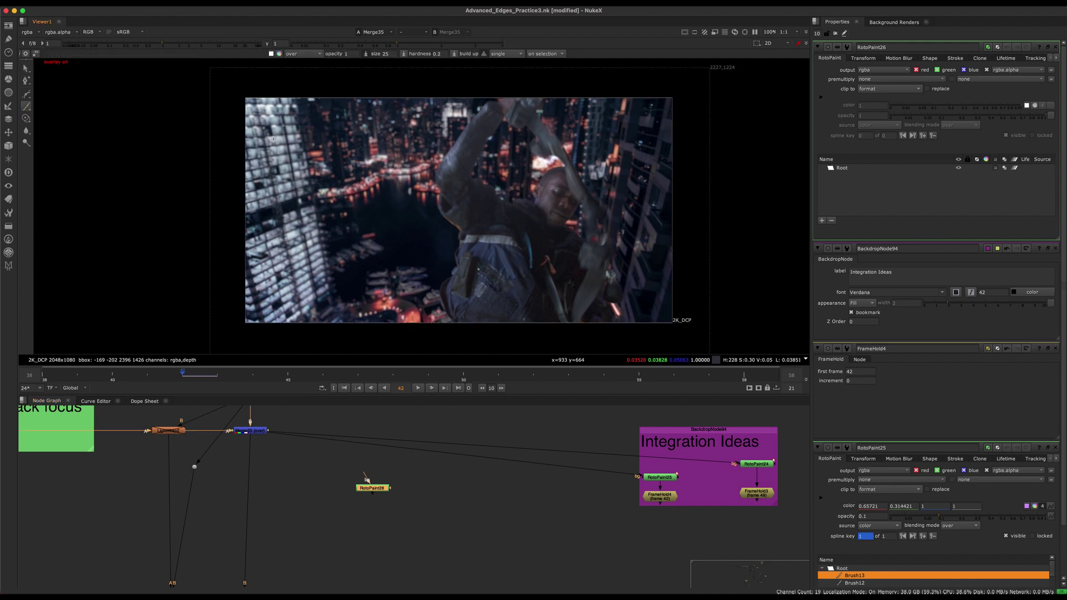
key(1)
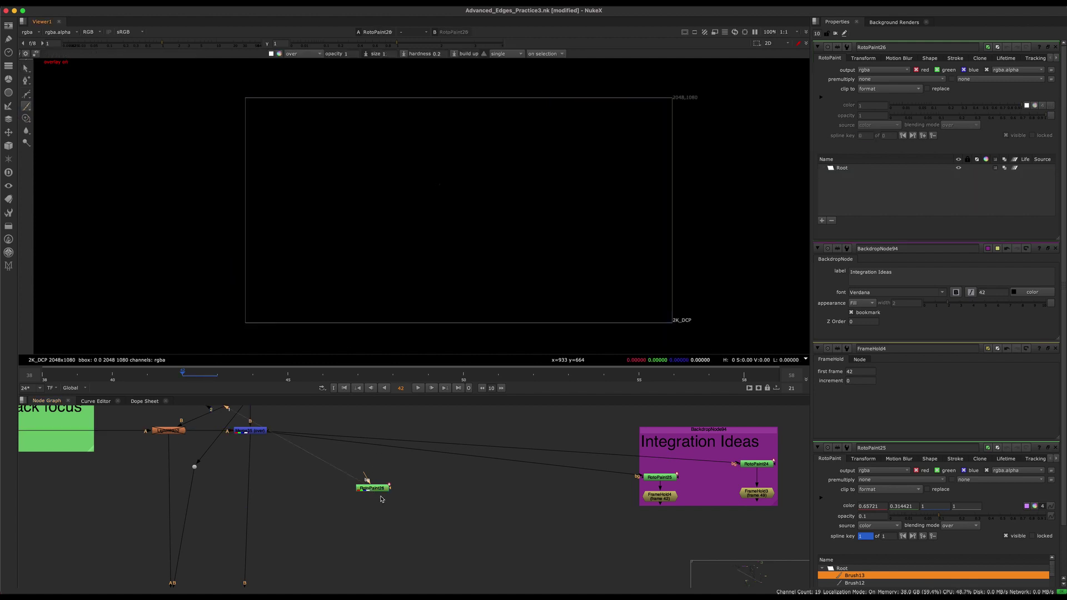
drag(262, 434, 263, 433)
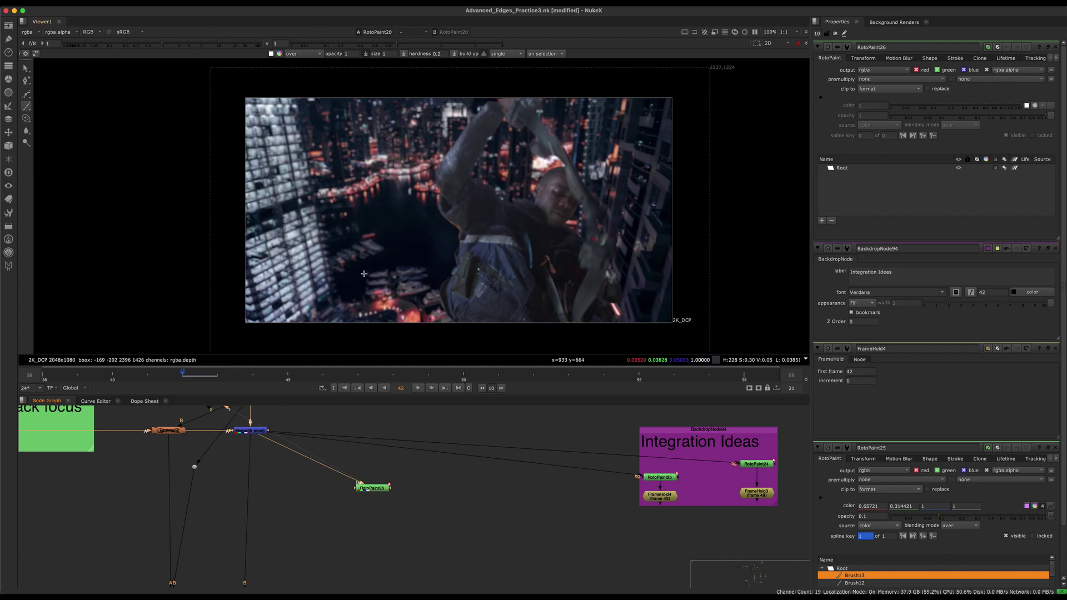
Set the new node's brush color to magenta (1, 0.006459, 0.583118), undoing the test strokes.
drag(288, 210, 301, 212)
key(super+z)
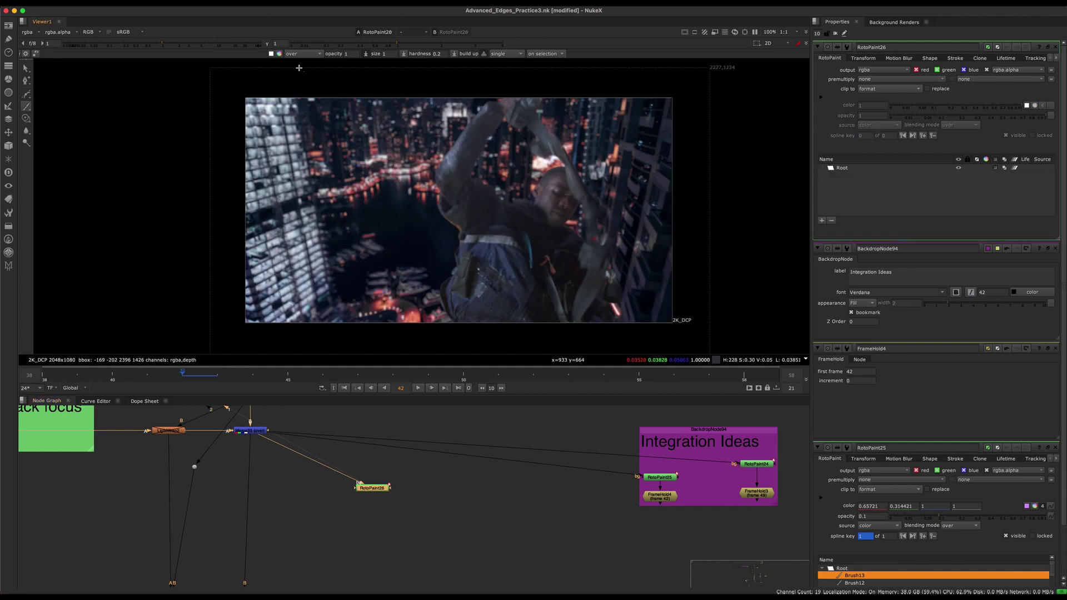
click(279, 53)
drag(641, 345, 669, 367)
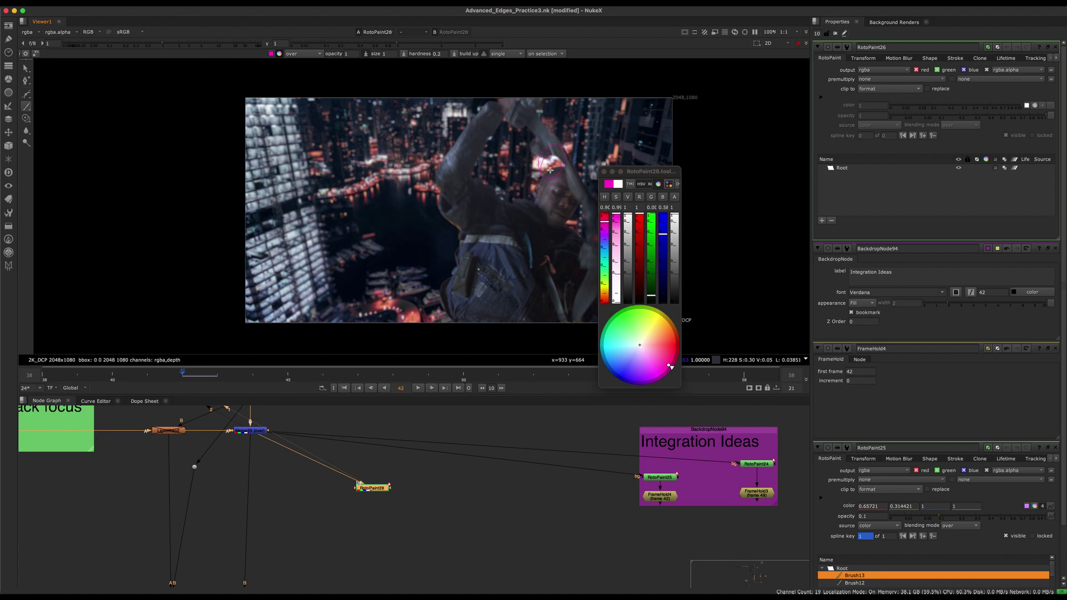
drag(548, 155, 534, 170)
key(ctrl+z)
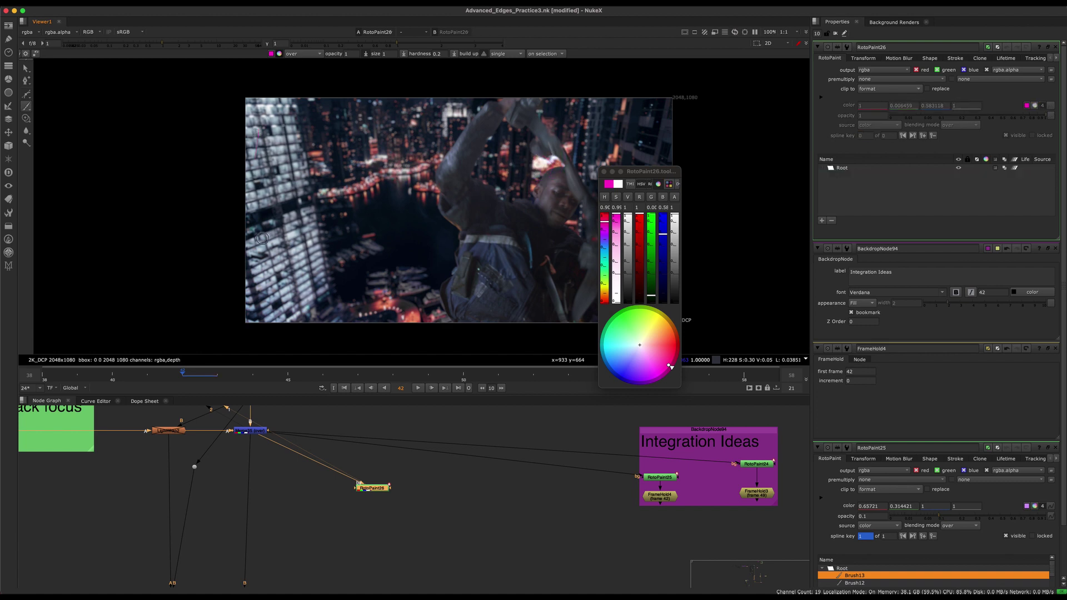
key(ctrl+shift+z)
key(ctrl+z)
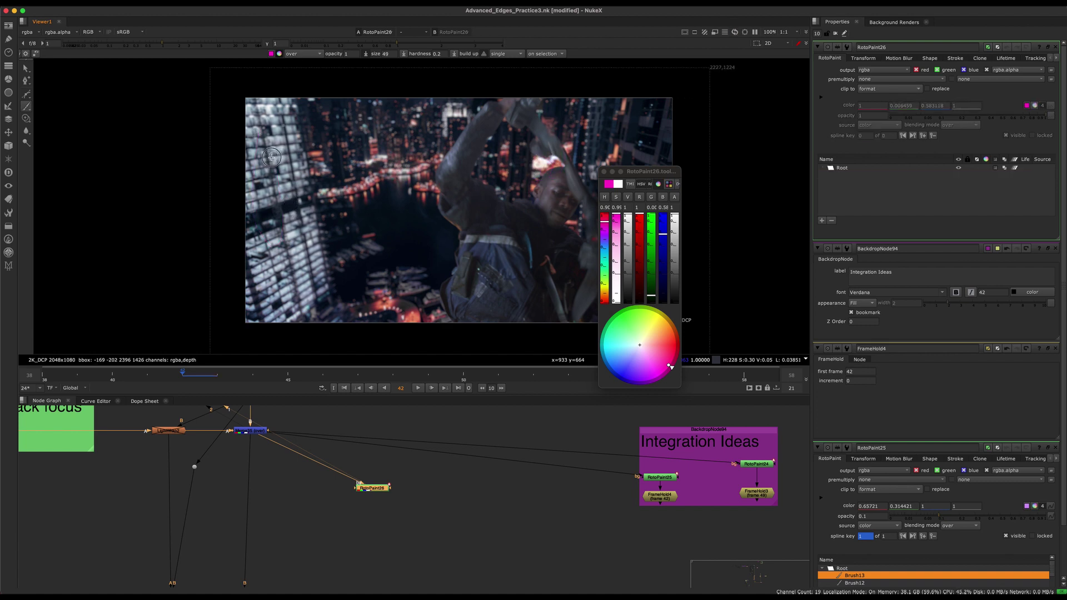
Draw a magenta outline around the brightly lit tower with a size 17 brush, undoing the extra stroke.
mouse_move(269, 139)
mouse_down()
mouse_move(304, 216)
mouse_move(256, 181)
mouse_up()
mouse_move(439, 220)
middle_down()
mouse_move(417, 236)
mouse_move(422, 226)
middle_up()
scroll(386, 166, up, 6)
mouse_move(386, 177)
mouse_down()
mouse_move(400, 195)
mouse_move(403, 182)
mouse_up()
mouse_move(384, 192)
middle_down()
mouse_move(421, 192)
mouse_move(300, 192)
middle_up()
key(ctrl+z)
Circle the bluish highlight on the edge of the man's raised arm in magenta.
scroll(349, 187, down, 3)
middle_drag(449, 132, 450, 90)
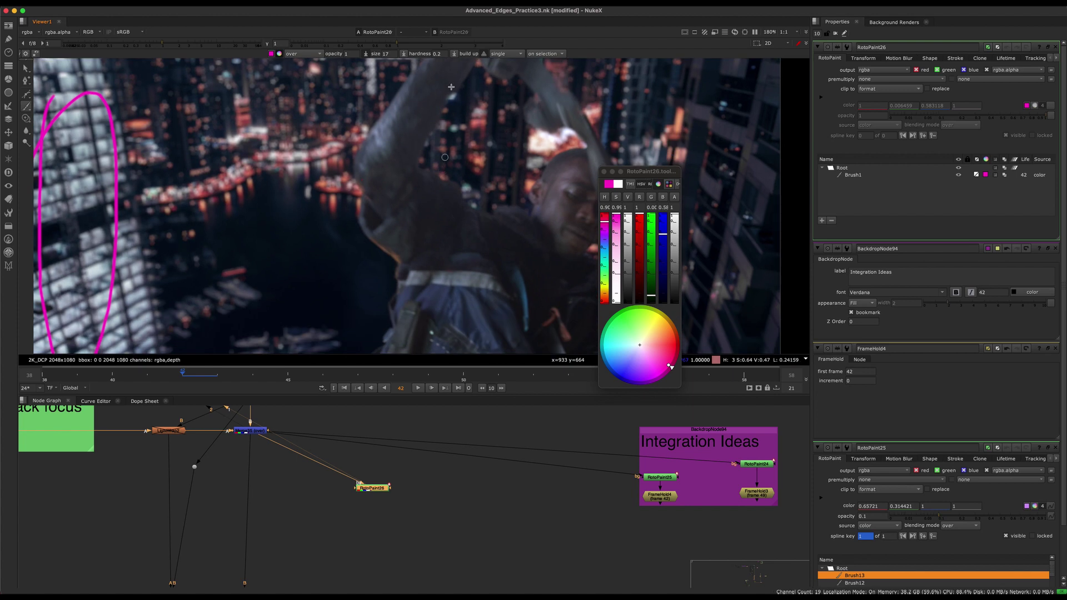
middle_drag(447, 151, 453, 72)
scroll(441, 129, up, 6)
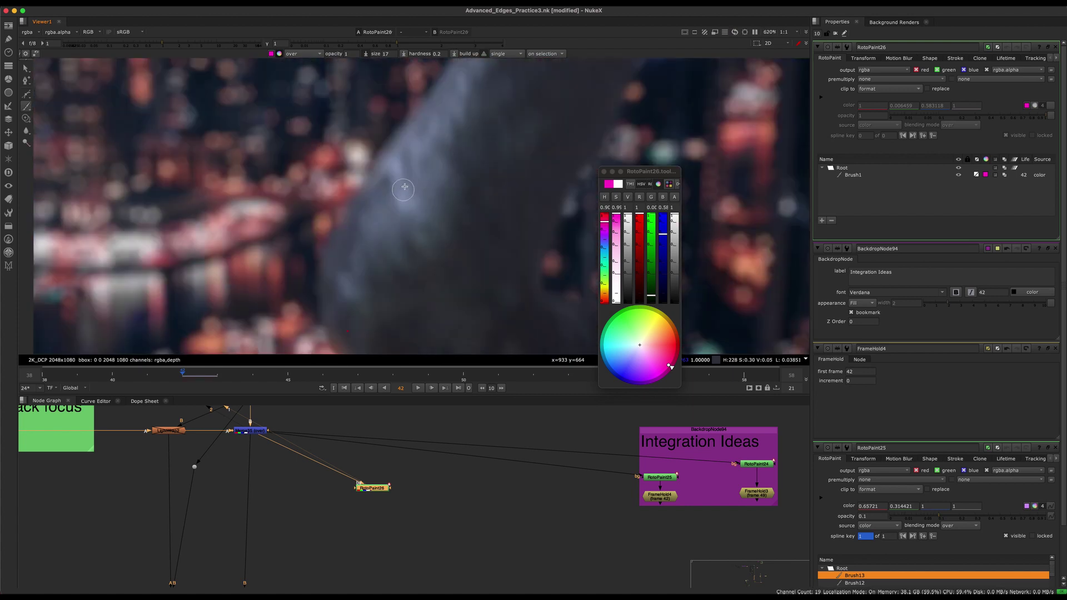
drag(412, 163, 428, 251)
Circle the bright waterfront lights with a thin magenta brush of about size 1.8, undoing the thick stroke.
scroll(420, 213, down, 4)
scroll(346, 197, up, 5)
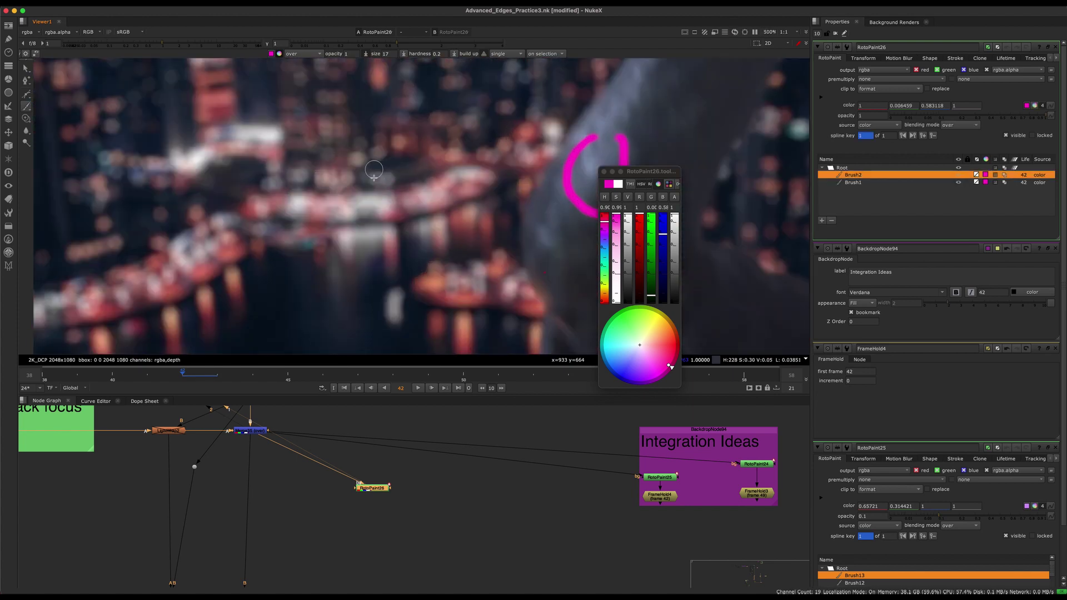
mouse_move(373, 179)
mouse_down()
mouse_move(388, 222)
mouse_move(365, 195)
mouse_move(388, 193)
mouse_move(353, 187)
mouse_up()
key(ctrl+z)
scroll(450, 186, down, 3)
scroll(523, 184, up, 3)
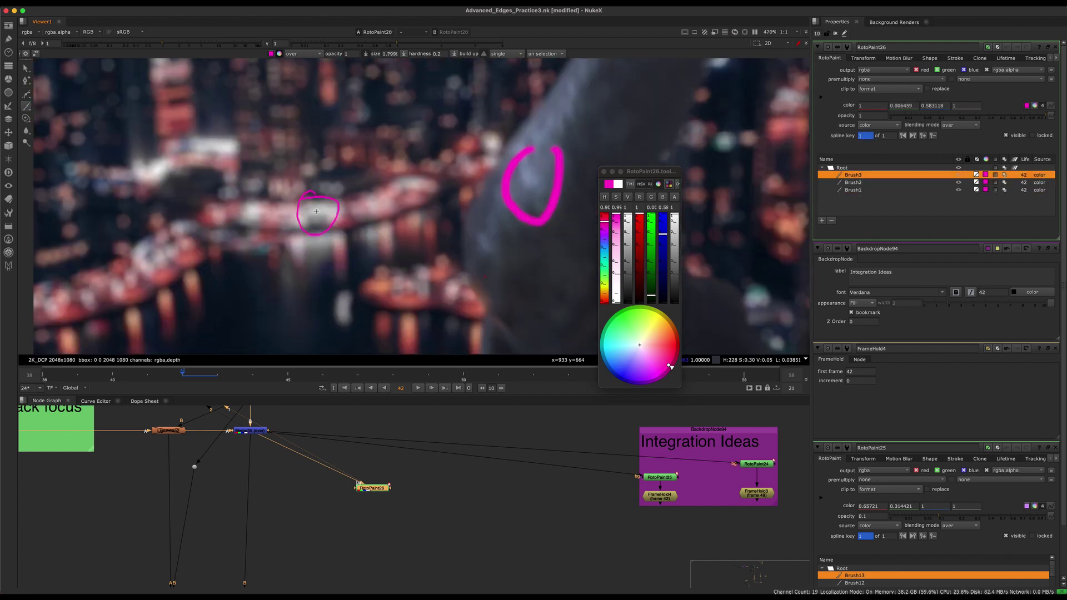
Try a scribble inside the waterfront circle and a dab on the circled arm highlight, undoing both marks.
drag(308, 208, 326, 205)
middle_drag(541, 184, 474, 193)
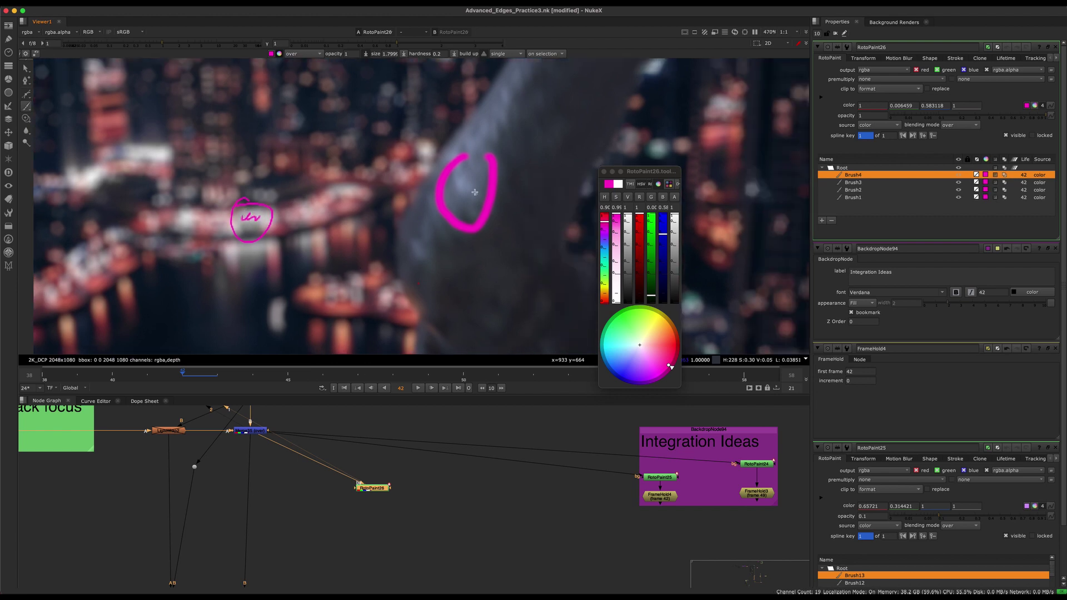
click(463, 175)
scroll(472, 180, down, 3)
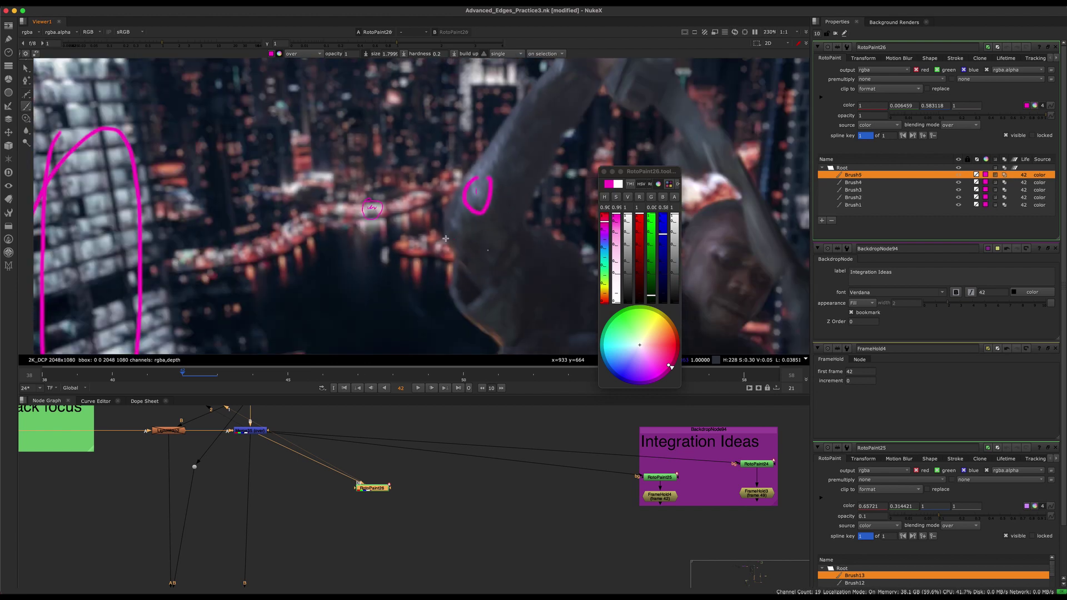
scroll(380, 223, up, 3)
key(ctrl+z)
key(ctrl+z)
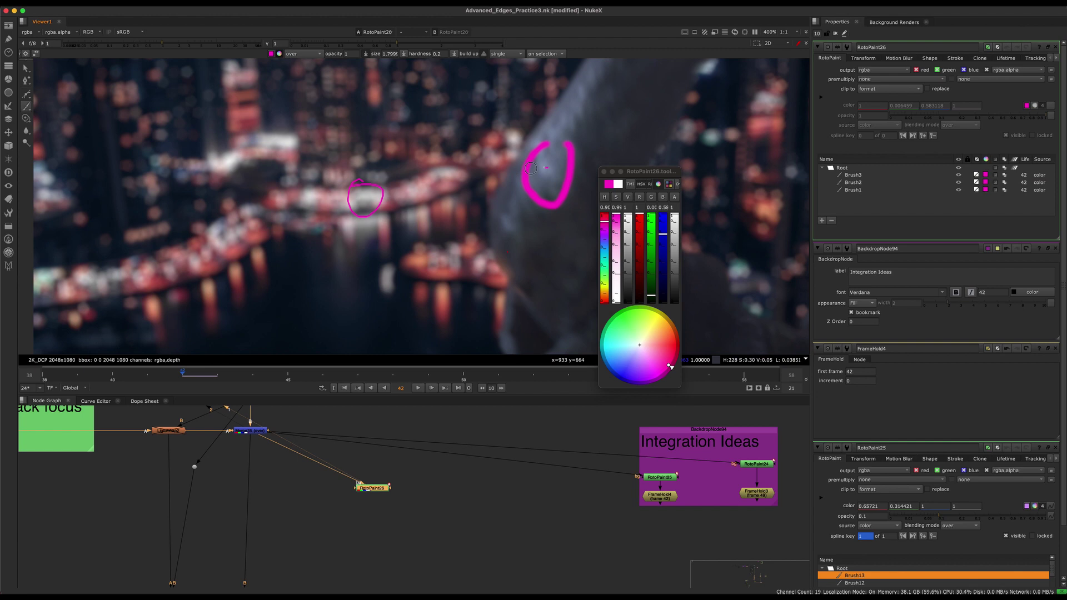
Draw a thin magenta line connecting the circled arm highlight to the circled waterfront lights.
drag(530, 168, 370, 192)
scroll(451, 191, down, 3)
scroll(449, 190, up, 3)
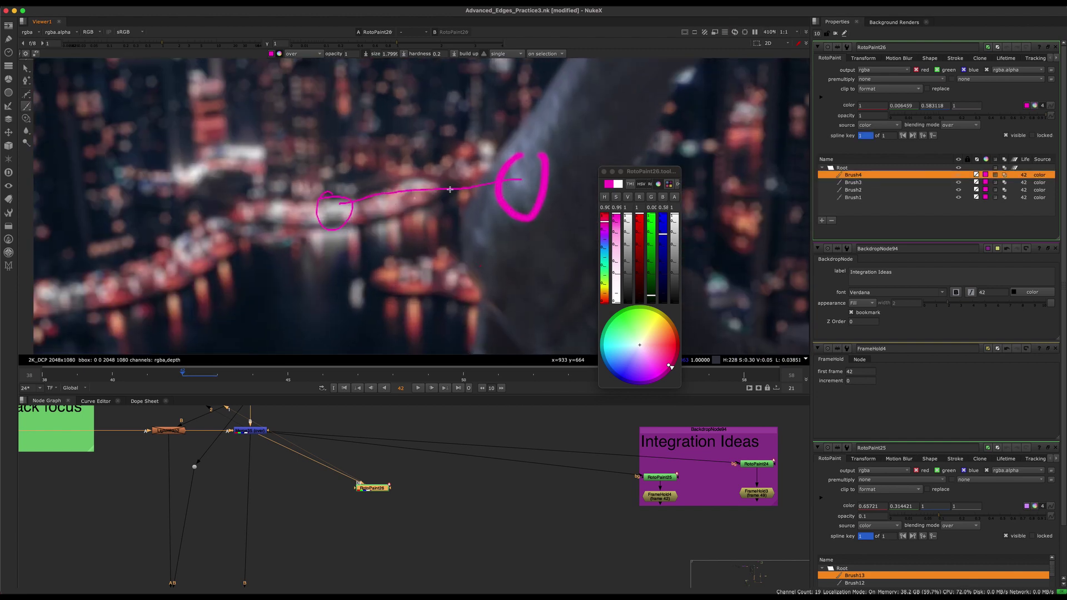
Mark several bright lights along the waterfront on both sides of the circled lights with small magenta brush dabs.
scroll(479, 181, down, 3)
middle_drag(479, 181, 399, 193)
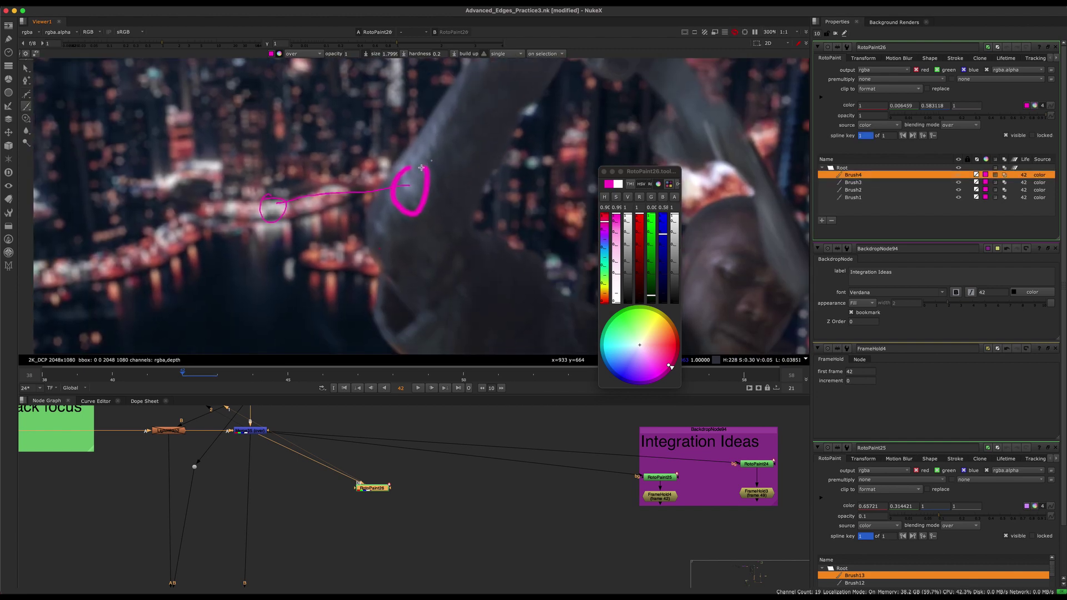
scroll(443, 140, up, 2)
scroll(504, 183, down, 3)
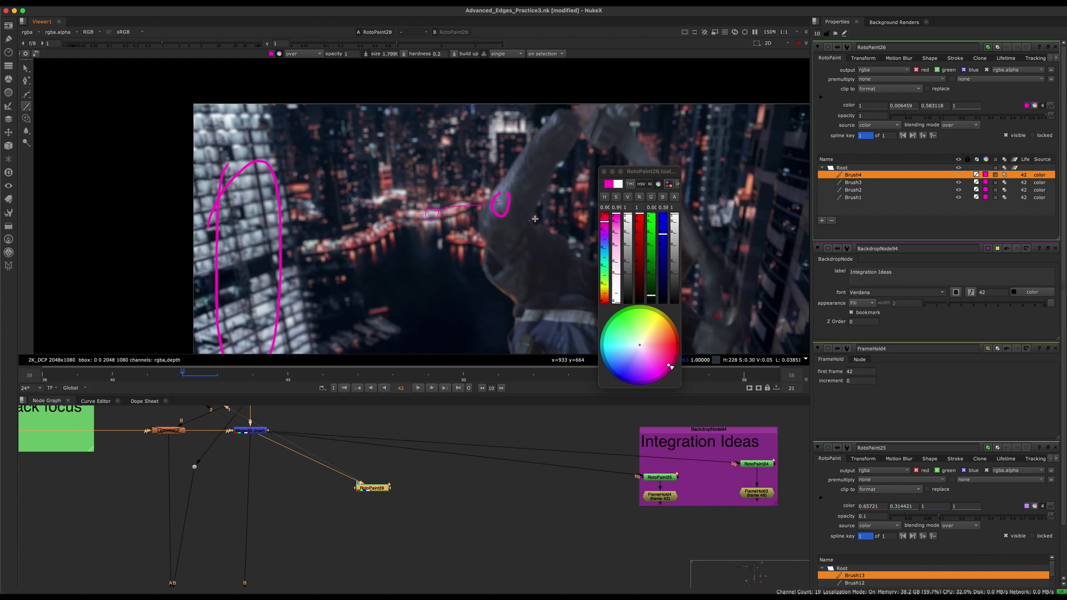
scroll(535, 219, up, 5)
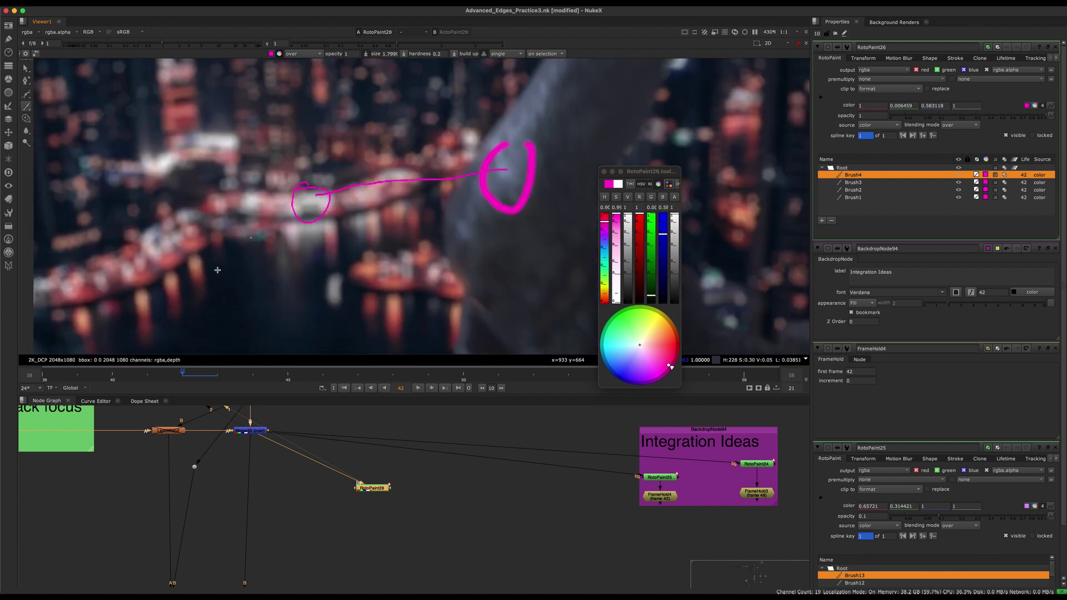
middle_drag(217, 270, 321, 210)
drag(399, 166, 407, 162)
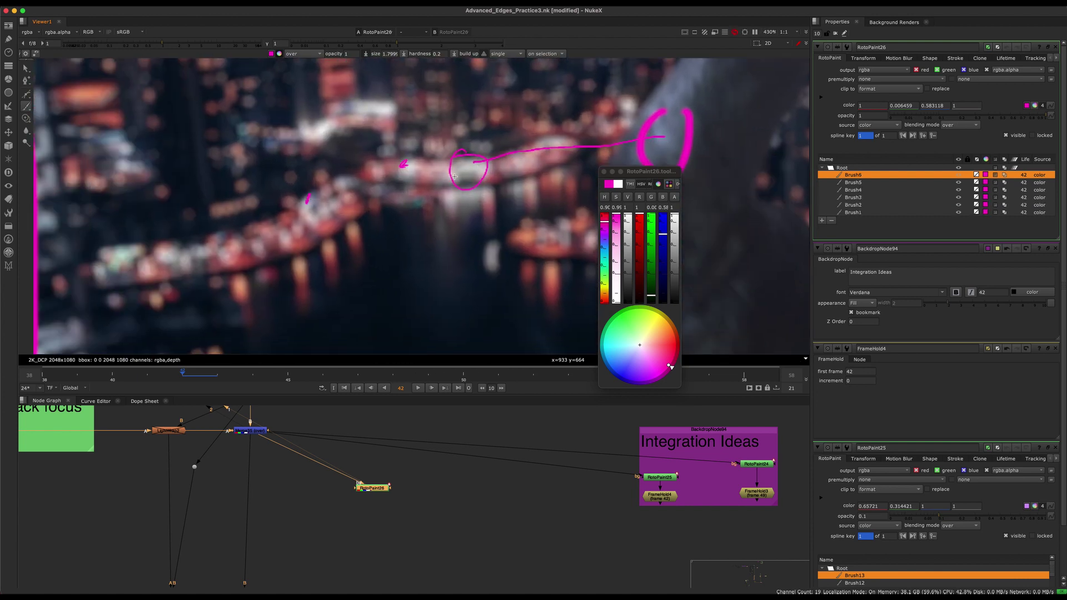
drag(486, 256, 495, 255)
drag(519, 164, 522, 170)
middle_drag(495, 169, 412, 275)
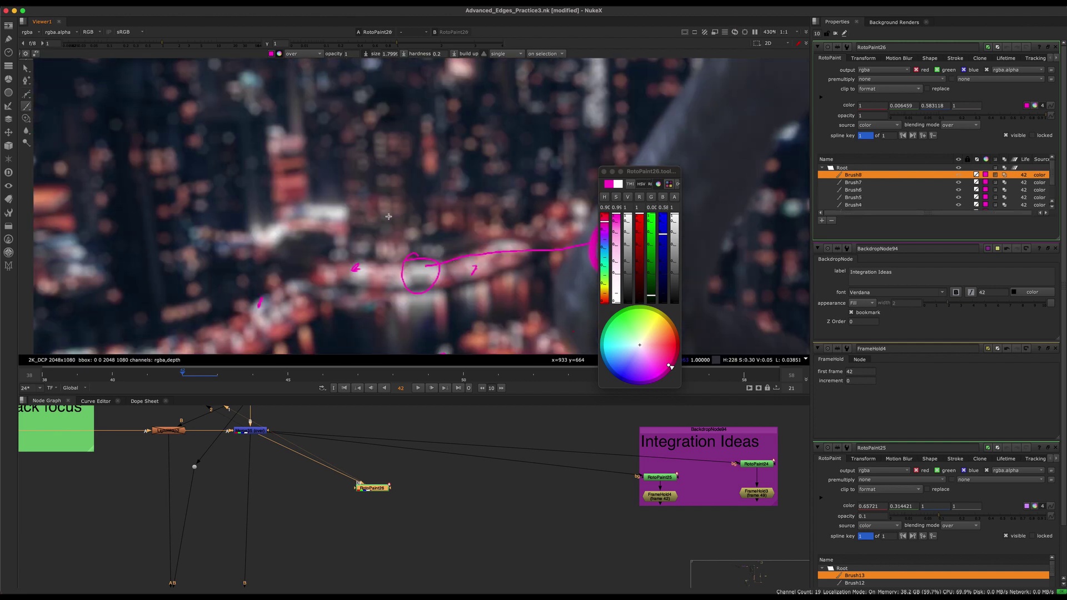
Mark bright lights on the buildings above the waterfront with more short magenta brush strokes.
middle_drag(421, 161, 420, 245)
drag(341, 182, 347, 176)
middle_drag(536, 198, 502, 213)
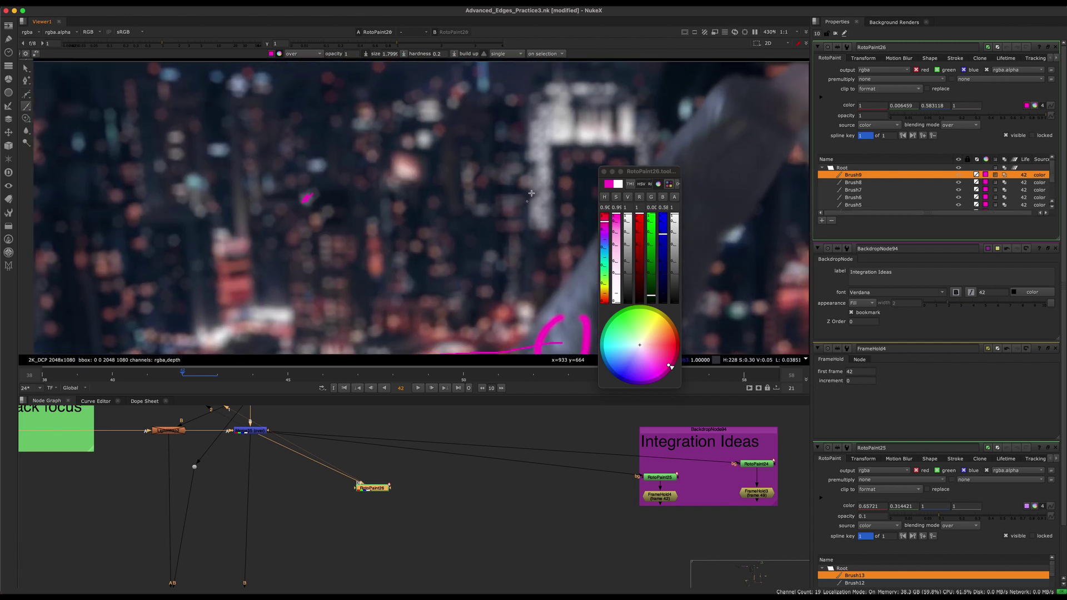
drag(546, 153, 545, 213)
middle_drag(517, 230, 502, 213)
scroll(503, 213, down, 6)
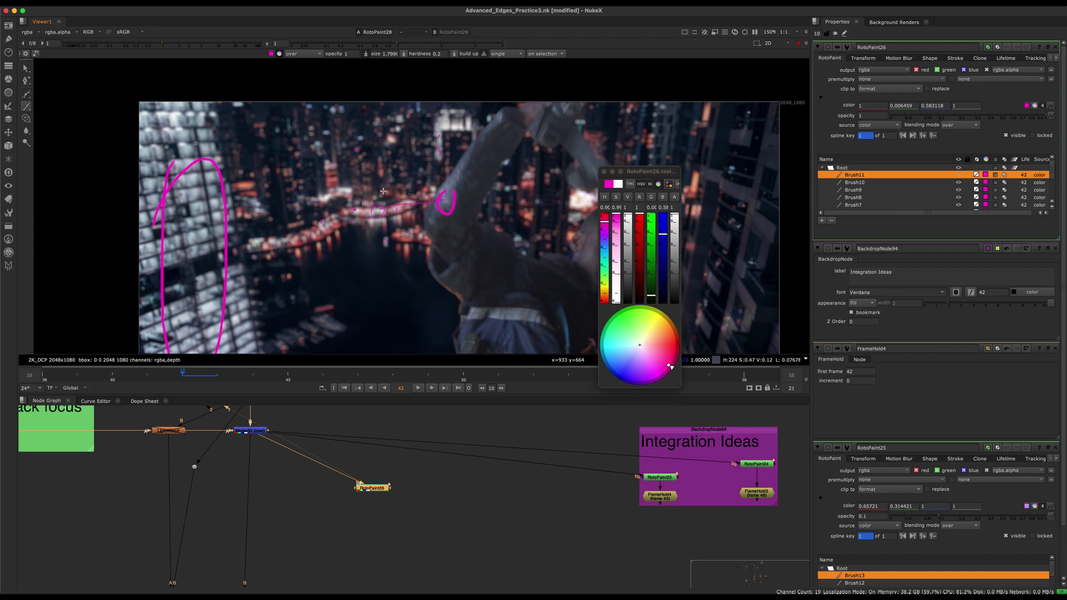
scroll(377, 133, up, 3)
mouse_move(351, 104)
mouse_down()
mouse_move(349, 121)
mouse_move(336, 116)
mouse_up()
mouse_move(437, 89)
mouse_down()
mouse_move(429, 106)
mouse_move(443, 106)
mouse_up()
Turn off the viewer overlay, fit the annotated image in view and close the brush colour picker.
key(q)
key(f)
middle_drag(423, 469, 474, 459)
scroll(428, 497, up, 3)
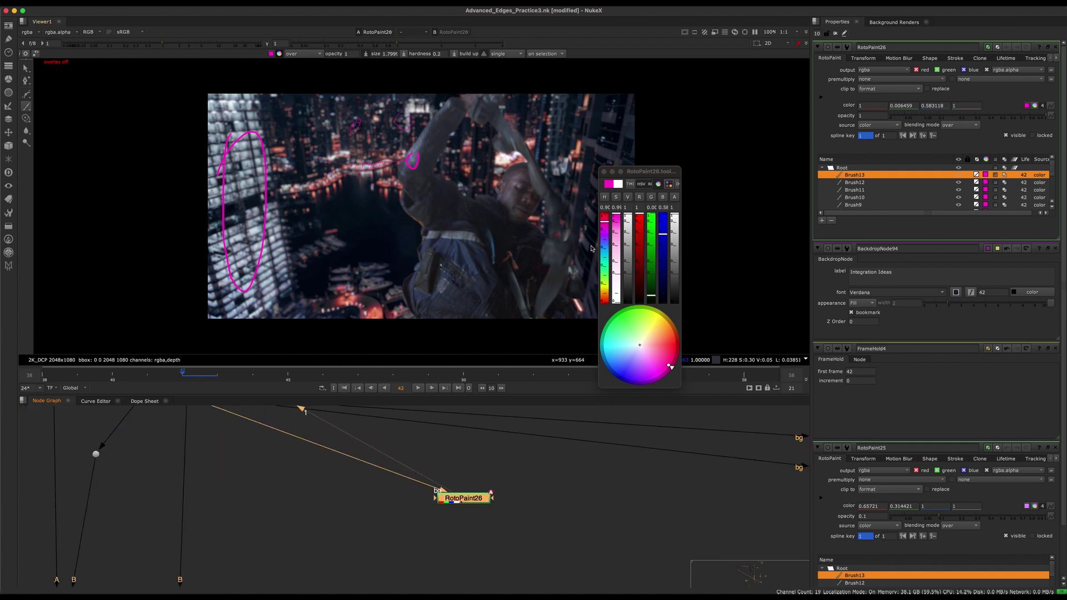
click(606, 174)
click(604, 171)
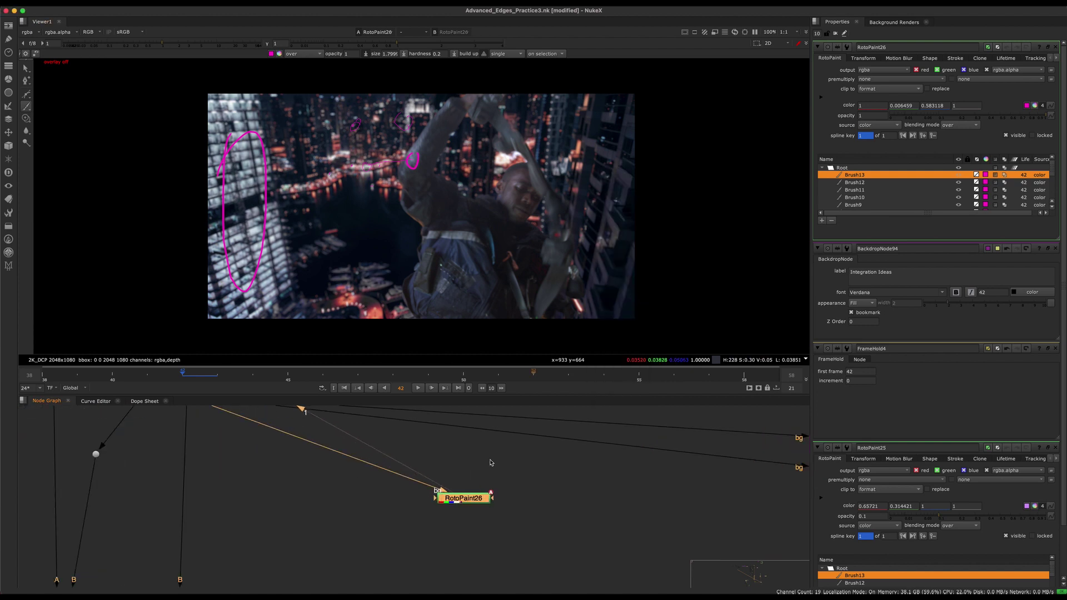
Copy the frame 42 FrameHold node from the Integration Ideas backdrop and attach the copy below RotoPaint26.
scroll(492, 462, down, 2)
click(620, 509)
key(super+c)
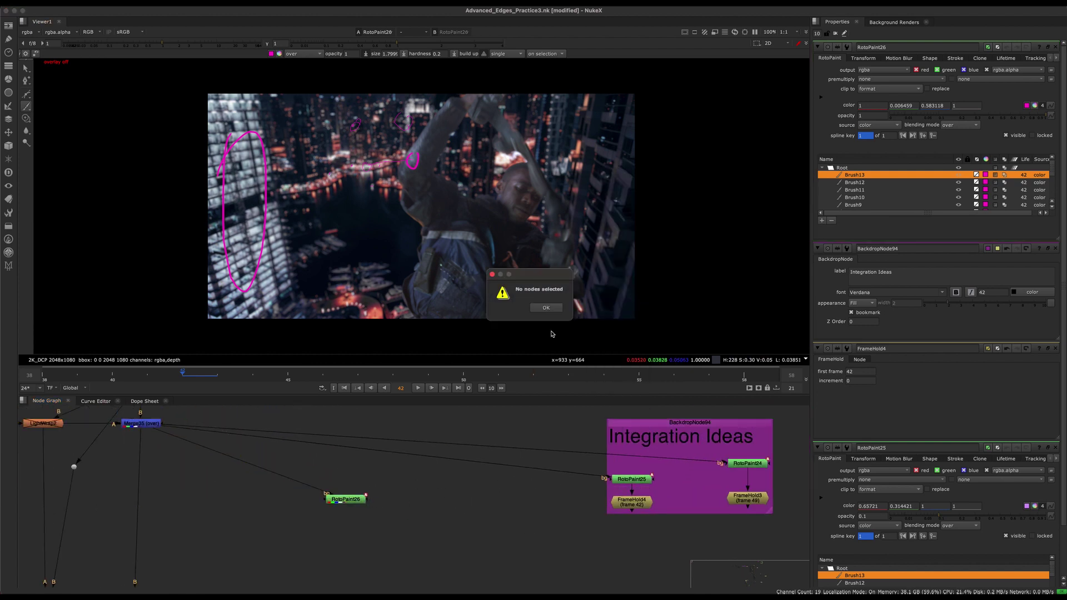
click(553, 309)
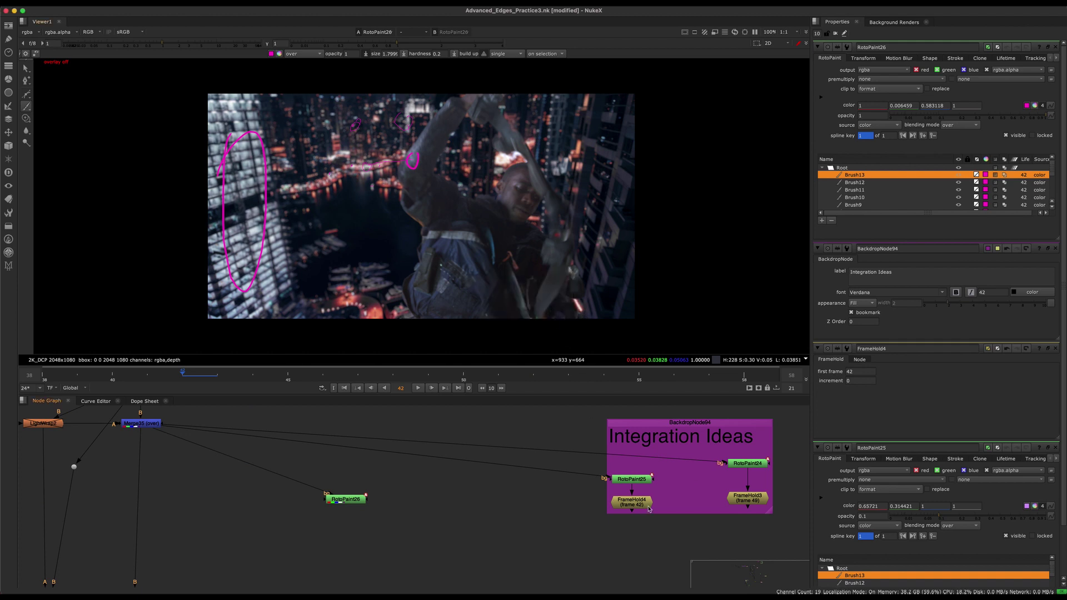
drag(677, 498, 600, 518)
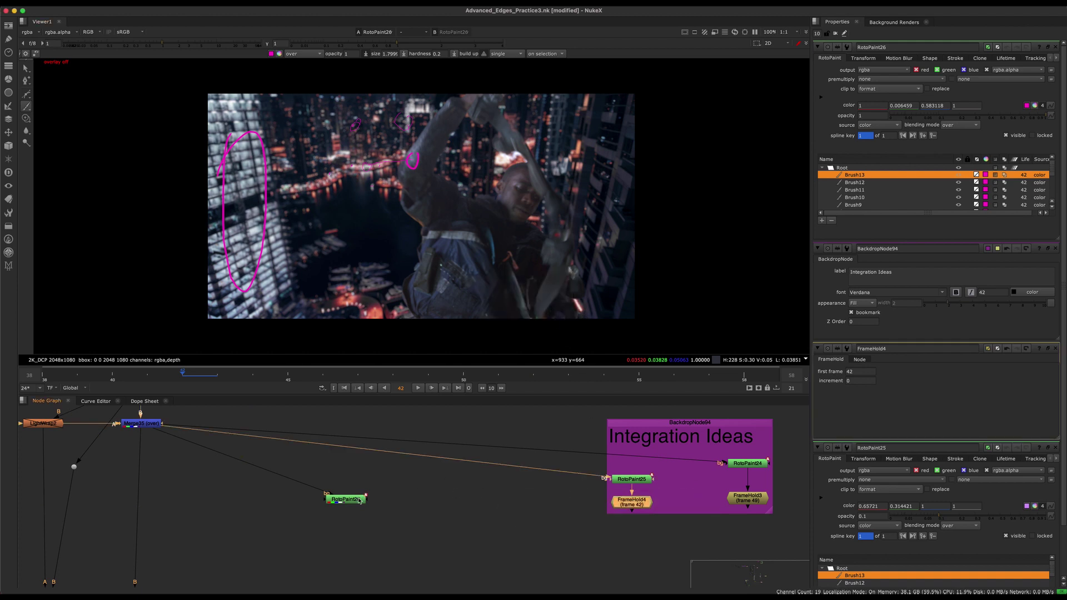
drag(359, 500, 472, 512)
key(super+v)
middle_drag(356, 446, 516, 472)
View the unannotated Merge35 composite and fit the full frame in the viewer.
drag(365, 430, 290, 471)
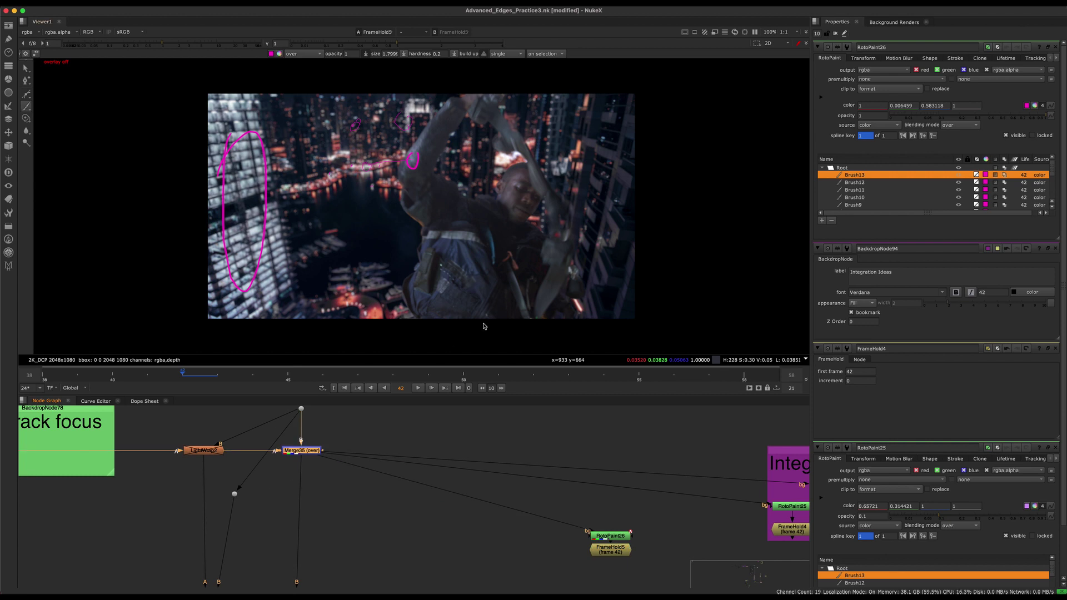
scroll(446, 290, up, 3)
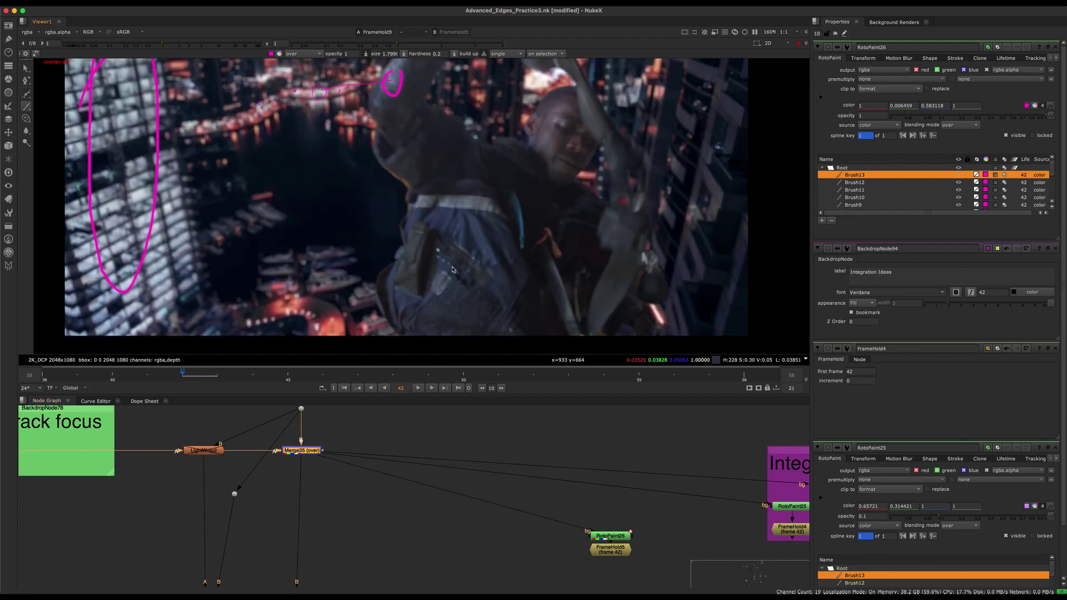
key(1)
click(376, 440)
scroll(461, 295, down, 4)
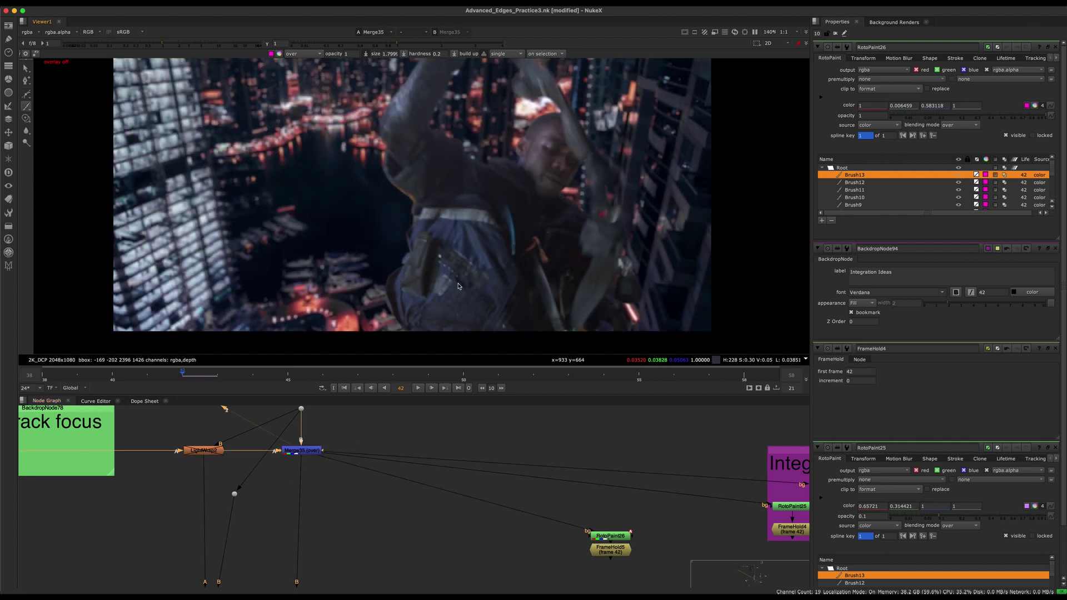
key(f)
Play the Merge35 composite from frame 48 and stop at frame 55.
drag(333, 378, 377, 379)
click(313, 451)
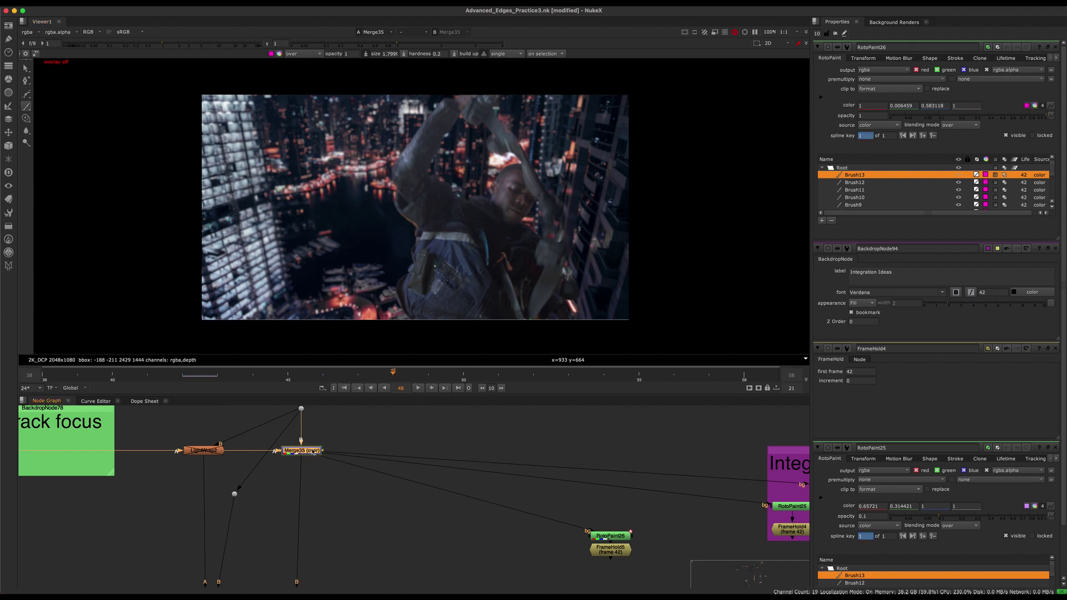
click(433, 388)
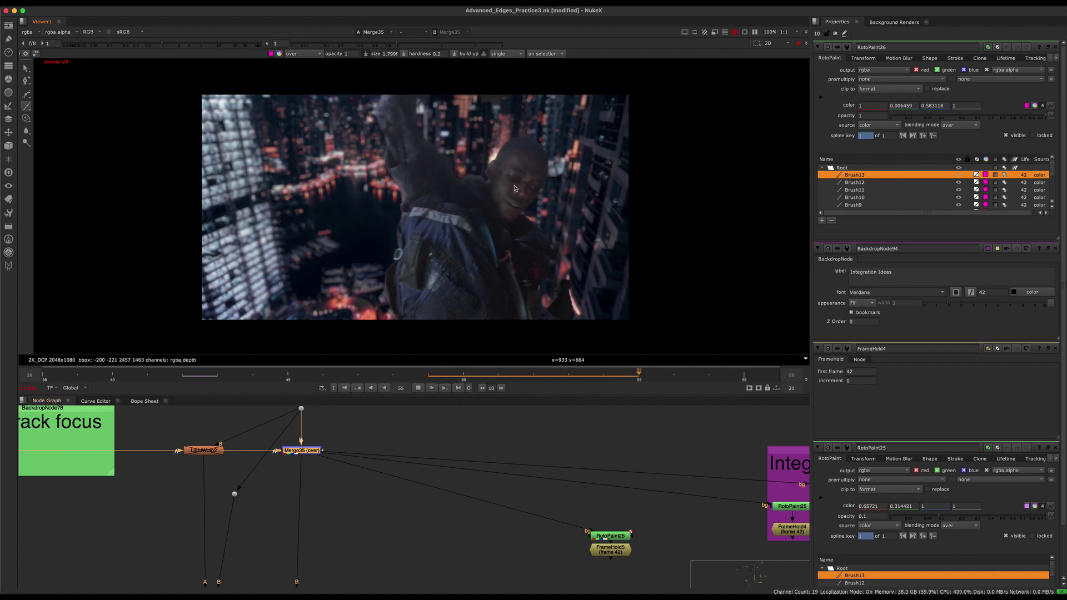
key(k)
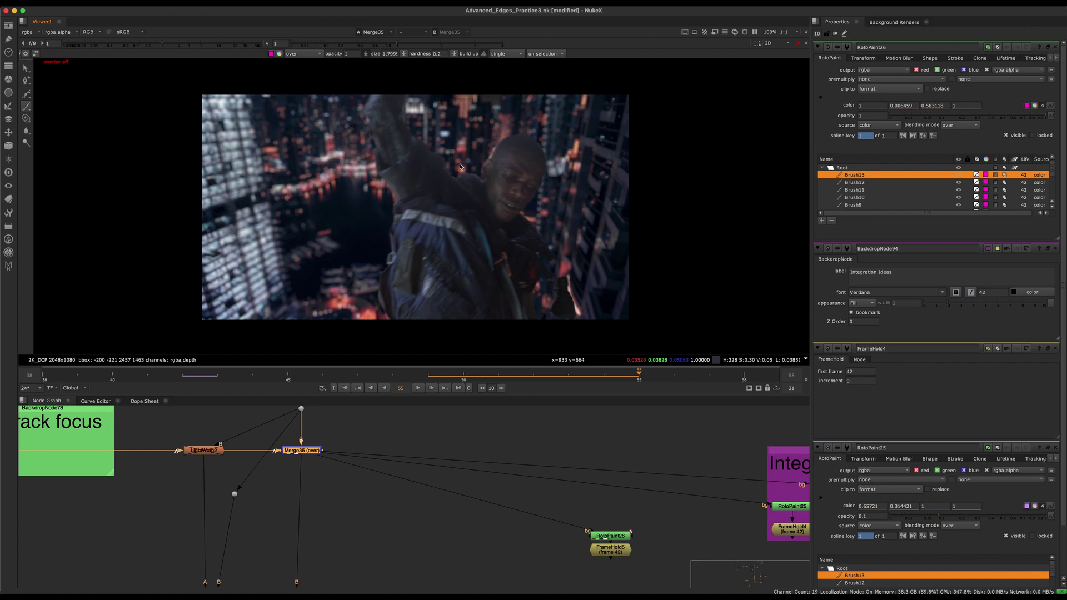
Examine the edge between the man's raised arm and head around frame 54, comparing it with neighbouring frames.
scroll(460, 166, up, 8)
key(Left)
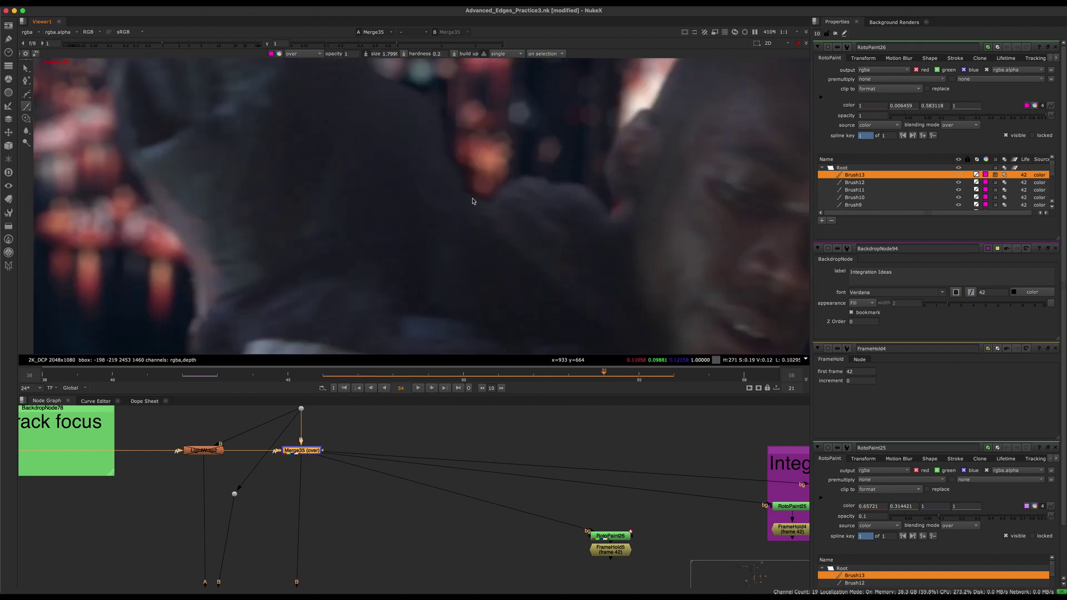
scroll(472, 201, down, 2)
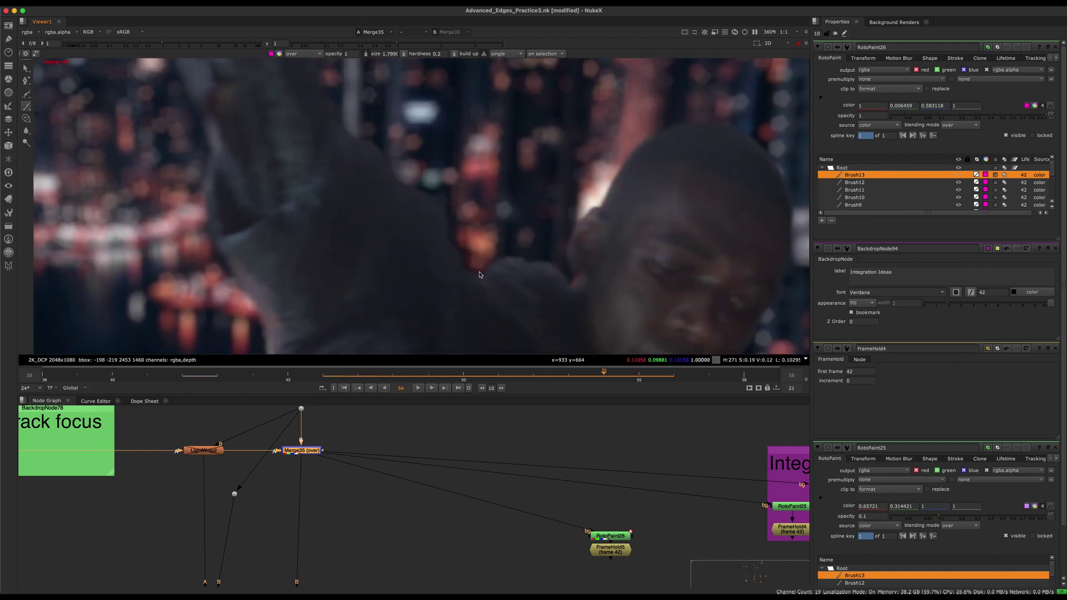
middle_drag(480, 274, 468, 246)
scroll(450, 226, up, 2)
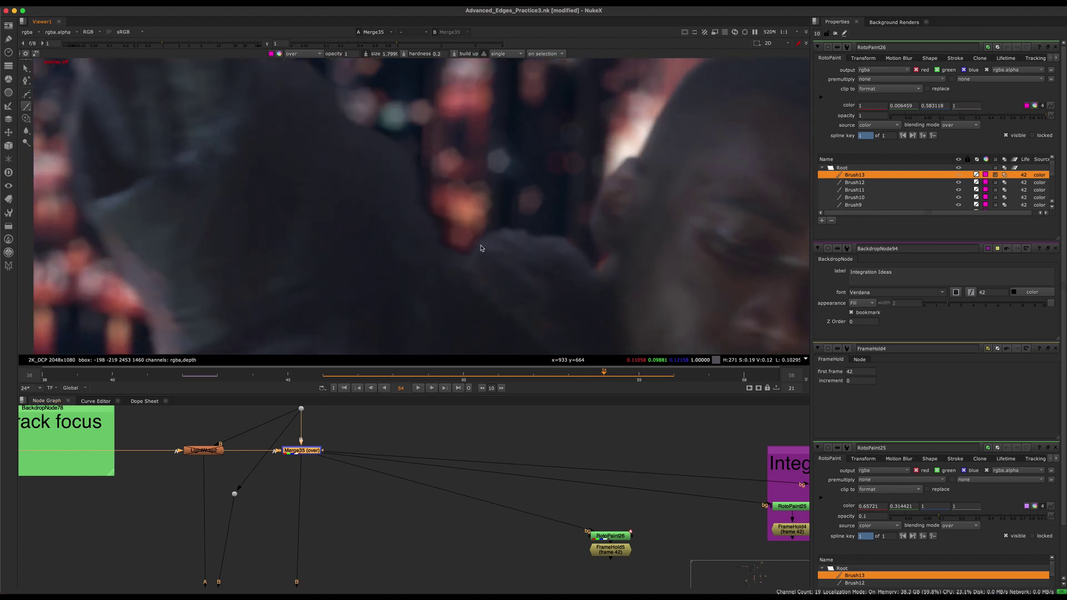
key(Left)
key(Right)
key(Right)
key(Left)
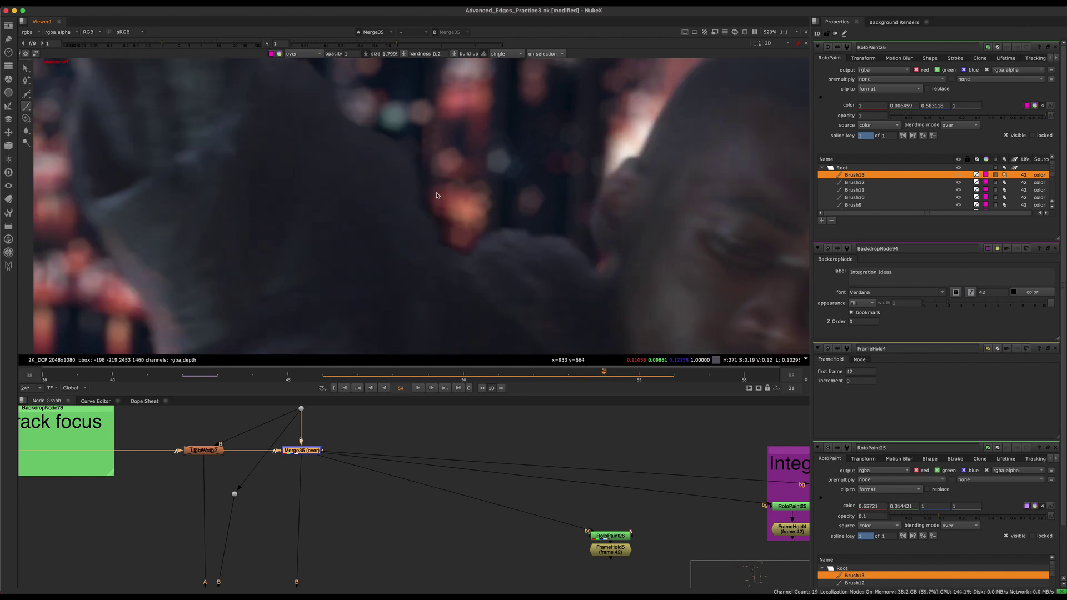
View the background alone at frame 54 from the dot feeding Merge35's B input.
middle_drag(367, 503, 413, 550)
click(347, 455)
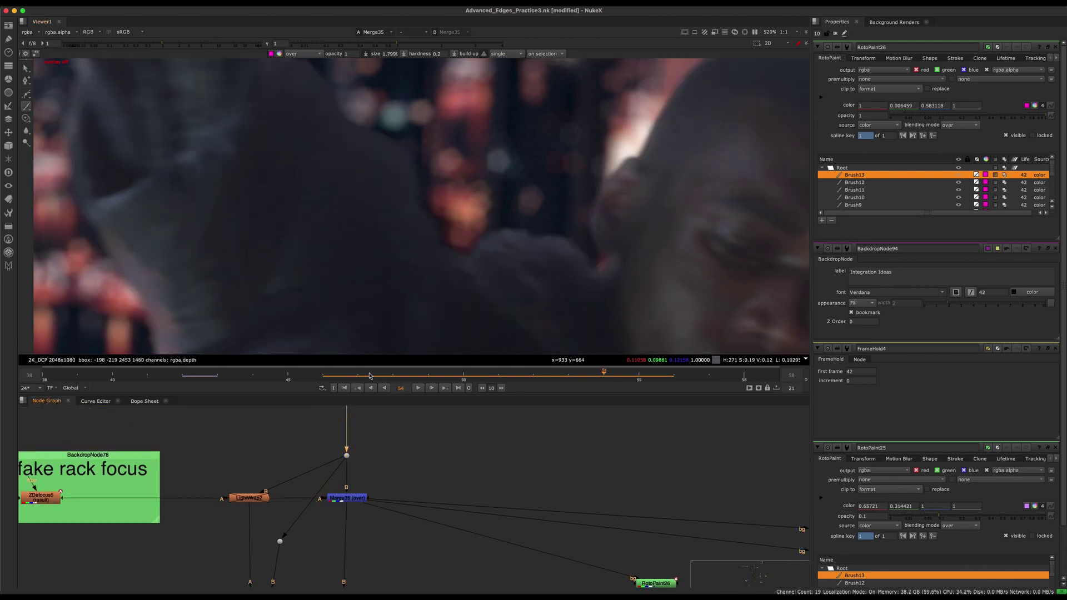
key(1)
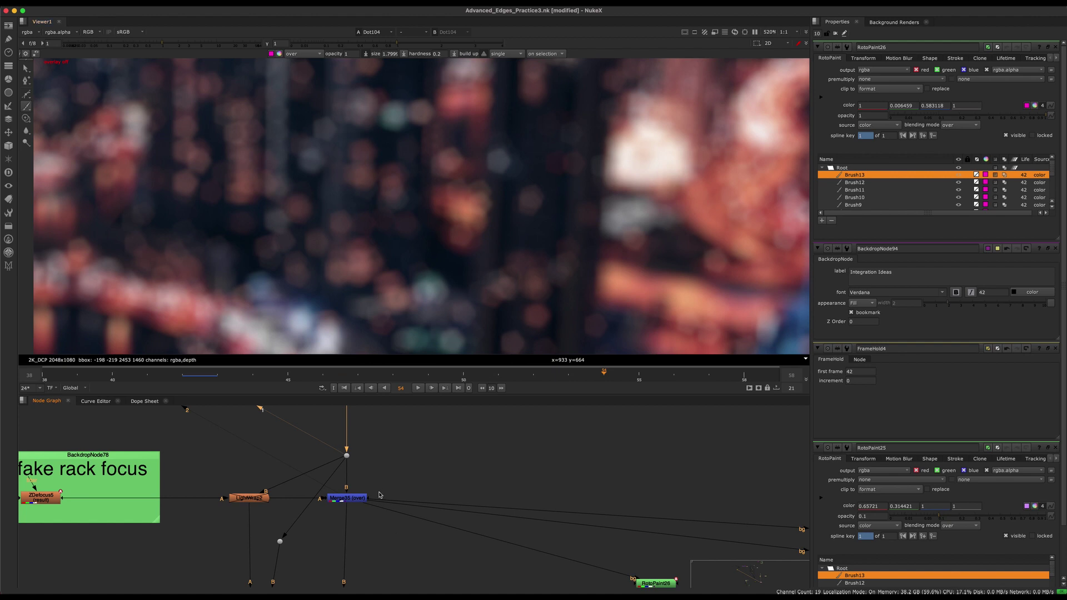
Add a RotoPaint node connected to the background dot above Merge35 and view its output.
scroll(379, 495, up, 3)
key(Tab)
text(rotopaint)
key(Return)
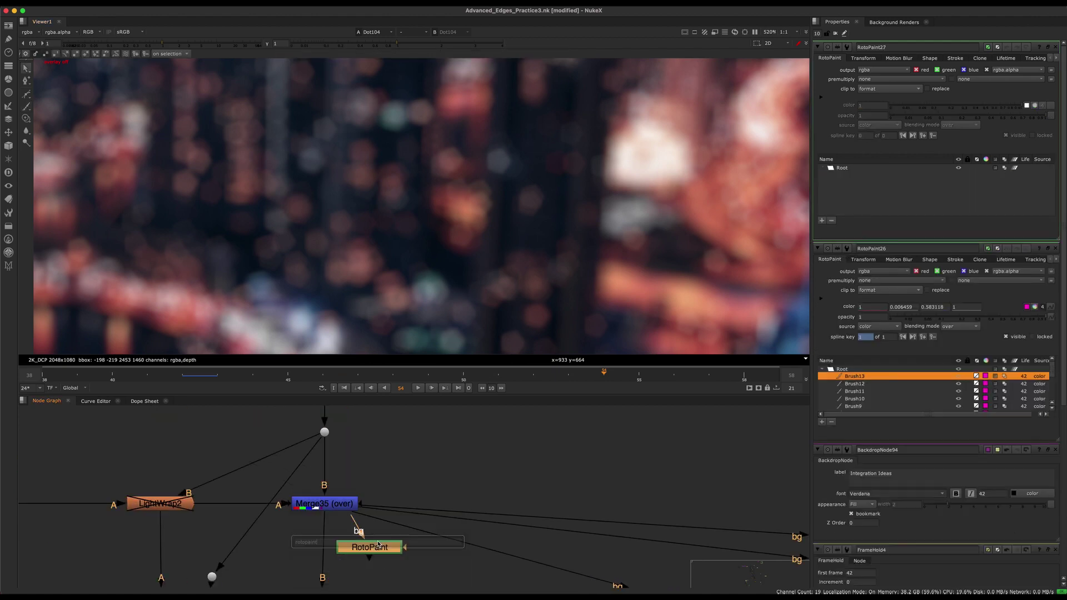
drag(359, 517, 325, 432)
drag(367, 543, 430, 468)
key(1)
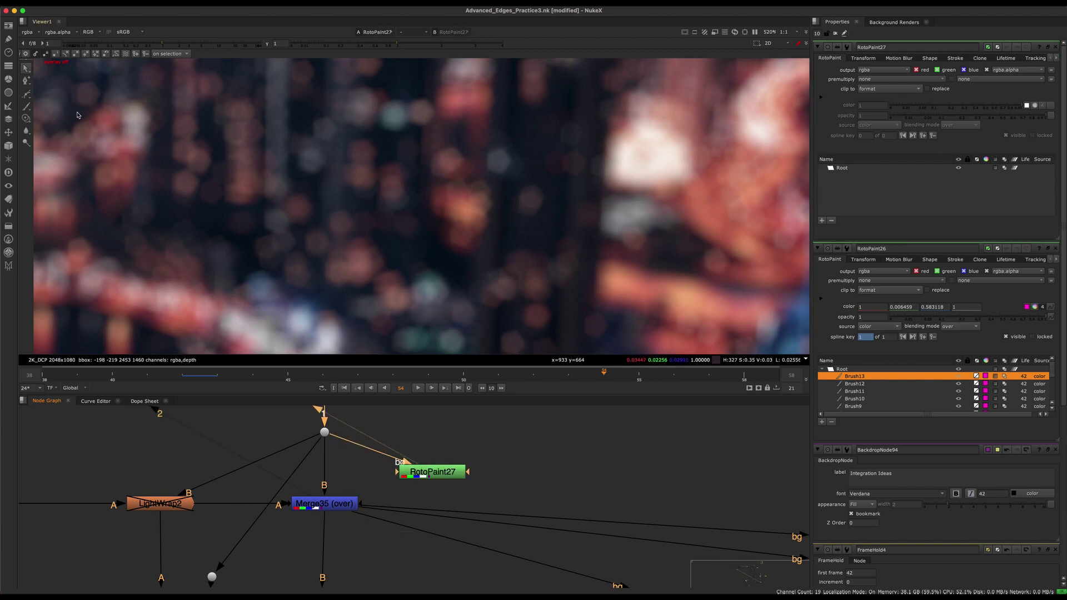
Set up the new RotoPaint's Brush tool with opacity 0.1 and a magenta colour.
click(28, 106)
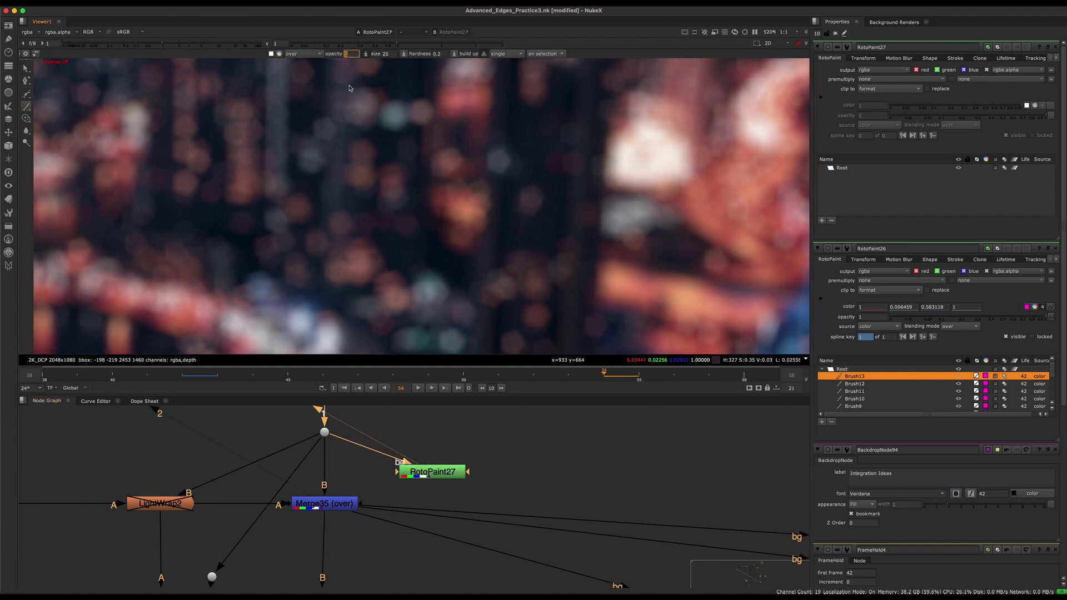
key(Return)
click(279, 53)
drag(640, 355, 654, 373)
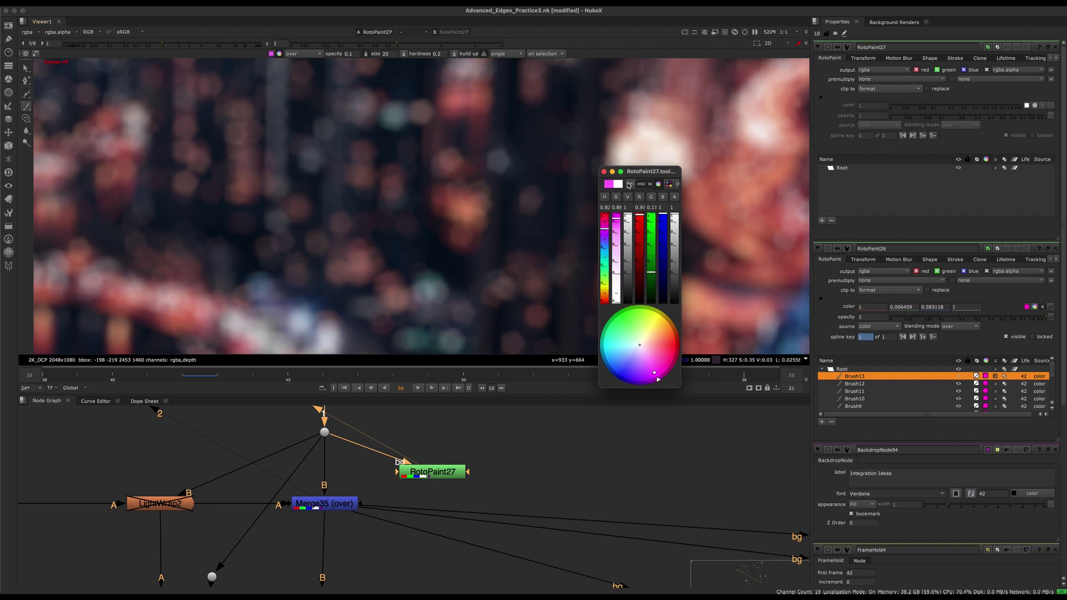
click(604, 172)
Try a thick stroke beside the orange light, undo it and reduce the brush size to 6.5.
mouse_move(425, 186)
mouse_down()
mouse_move(397, 257)
mouse_move(431, 278)
mouse_up()
key(super+z)
shift+drag(428, 221, 414, 221)
Trace the lower contour of the orange light in the background with thin magenta strokes at frame 54.
scroll(425, 220, up, 3)
middle_drag(425, 209, 430, 142)
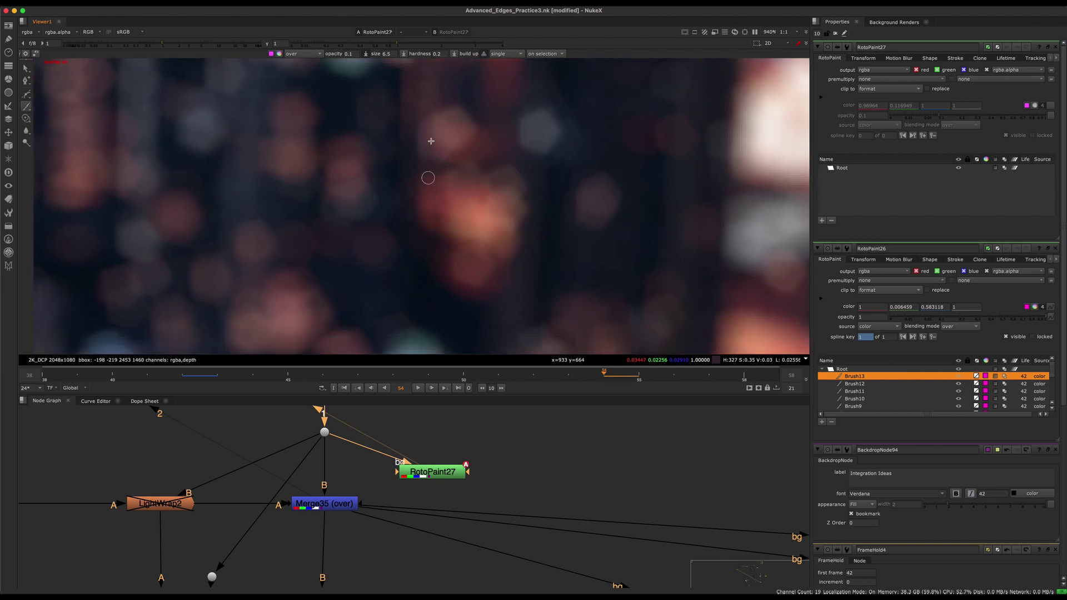
scroll(429, 194, down, 4)
scroll(432, 171, up, 2)
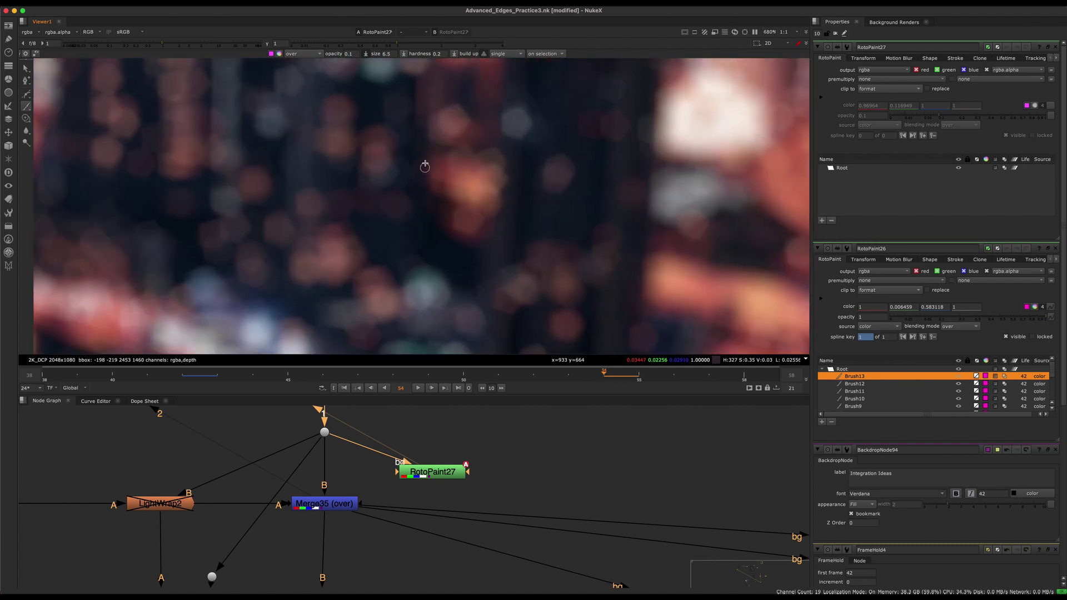
mouse_move(427, 159)
mouse_down()
mouse_move(424, 186)
mouse_move(448, 238)
mouse_move(477, 239)
mouse_up()
scroll(472, 245, down, 4)
scroll(468, 232, up, 3)
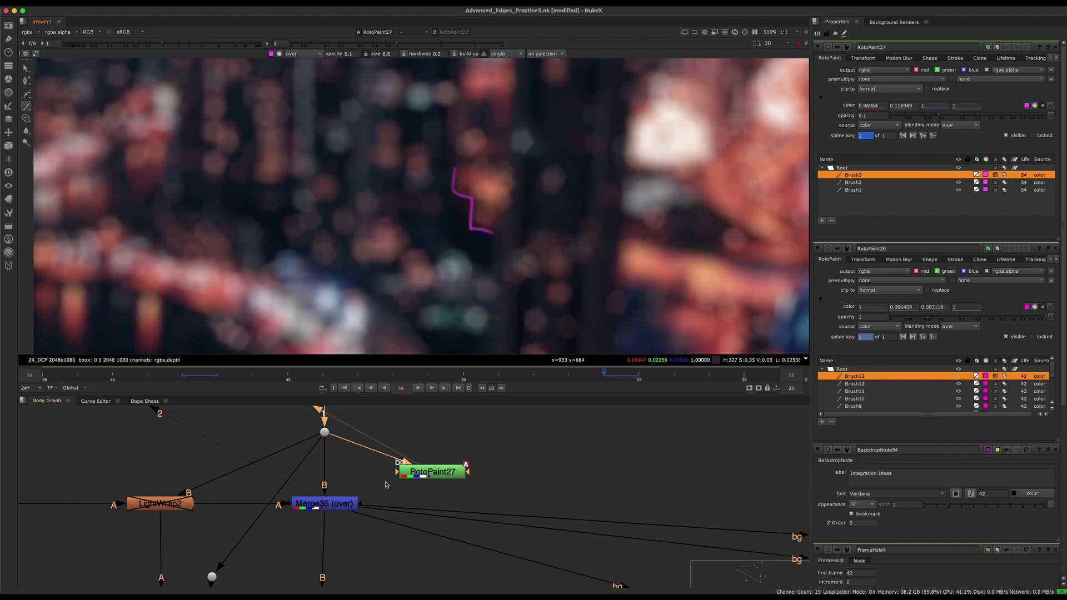
Reconnect RotoPaint27's input to Merge35 and view the traced outline over the composite.
key(2)
drag(360, 448, 334, 503)
click(443, 479)
key(1)
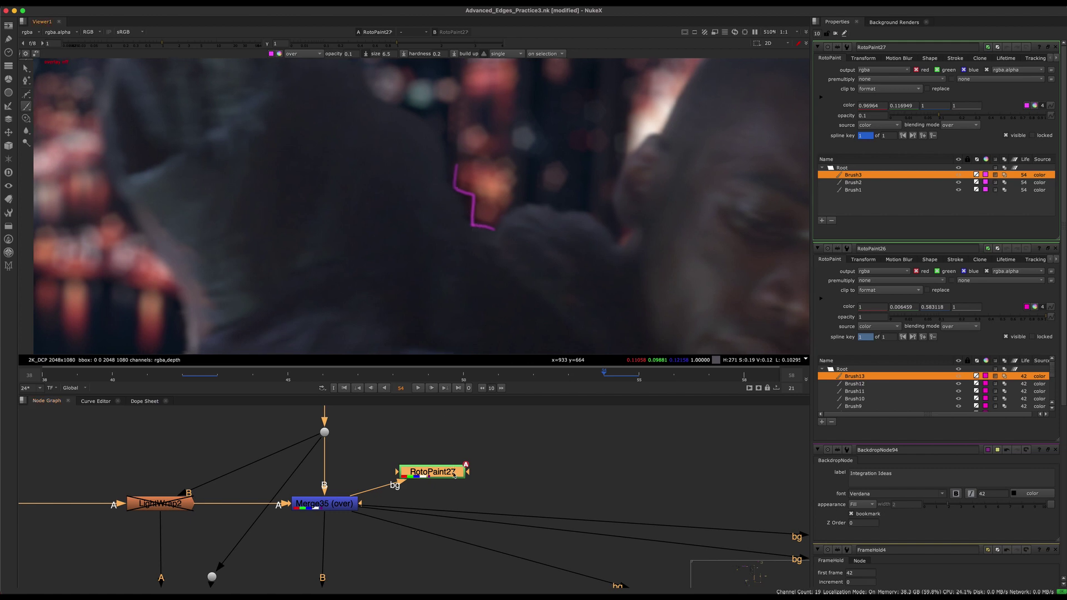
Toggle RotoPaint27 off and on to compare the traced outline with the man's edge, leaving it disabled.
key(d)
key(d)
key(d)
scroll(470, 211, down, 10)
scroll(420, 224, up, 12)
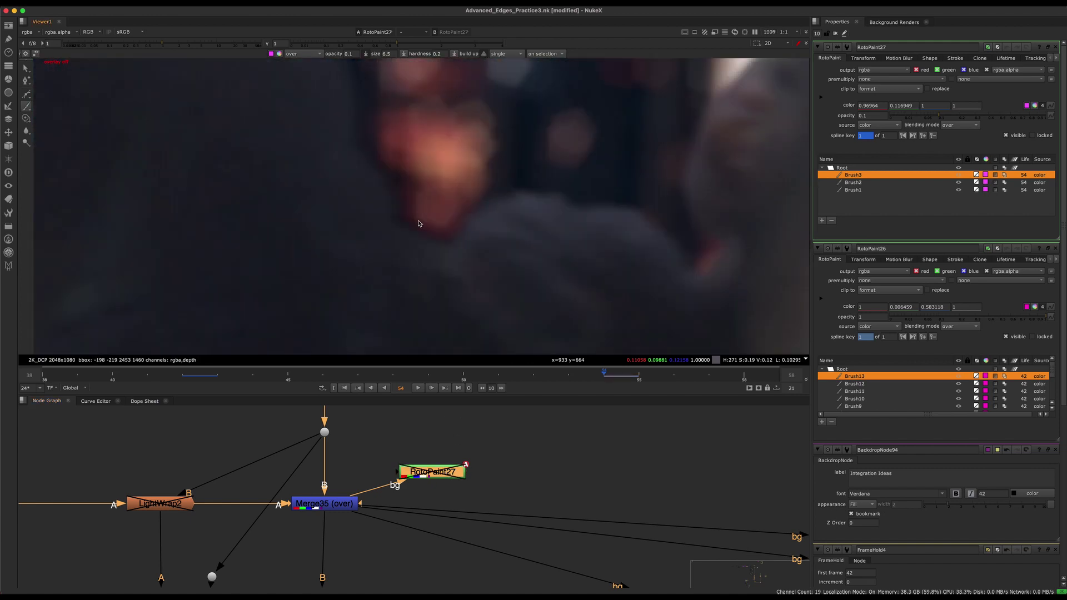
scroll(384, 194, down, 3)
Add a small magenta dab on the arm's edge above the traced outline and re-enable RotoPaint27.
click(372, 129)
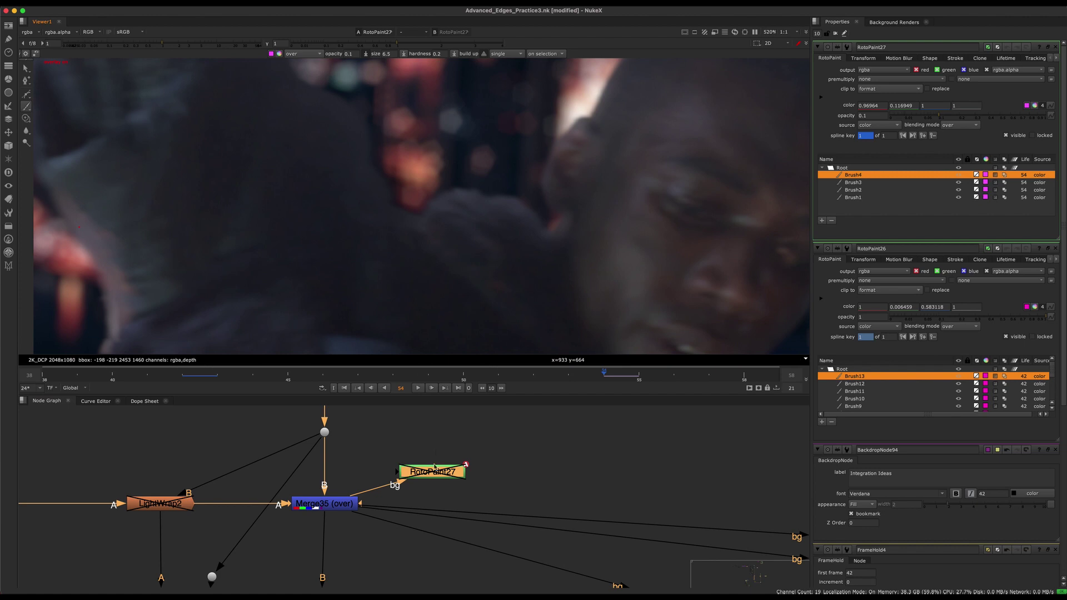
key(d)
scroll(396, 219, up, 3)
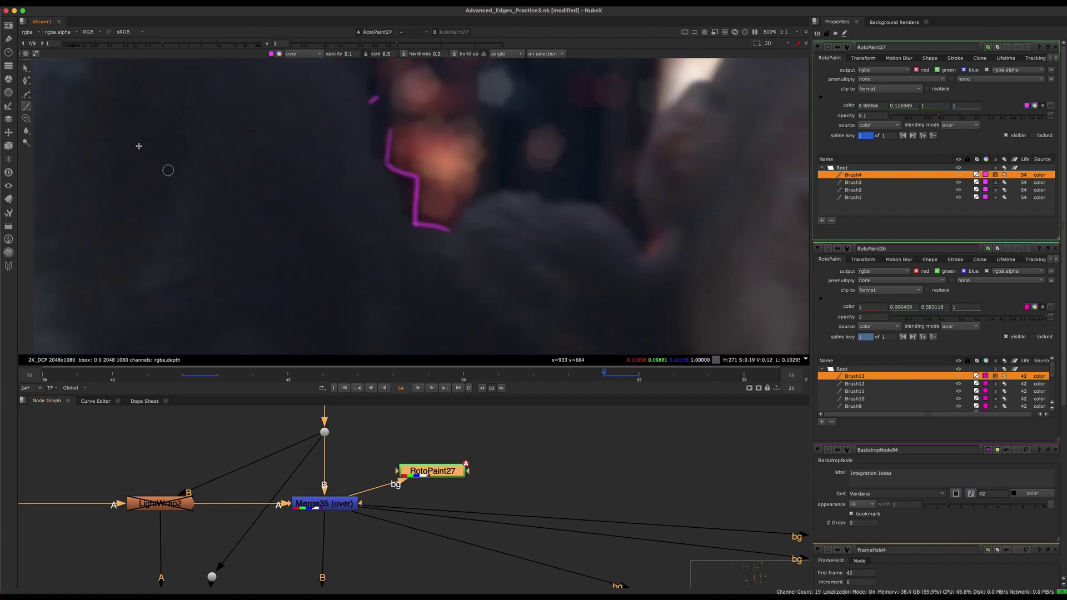
Toggle RotoPaint27 to compare the marked contour with the man's arm edge in the composite, leaving it disabled.
scroll(377, 201, down, 5)
scroll(391, 200, up, 4)
key(d)
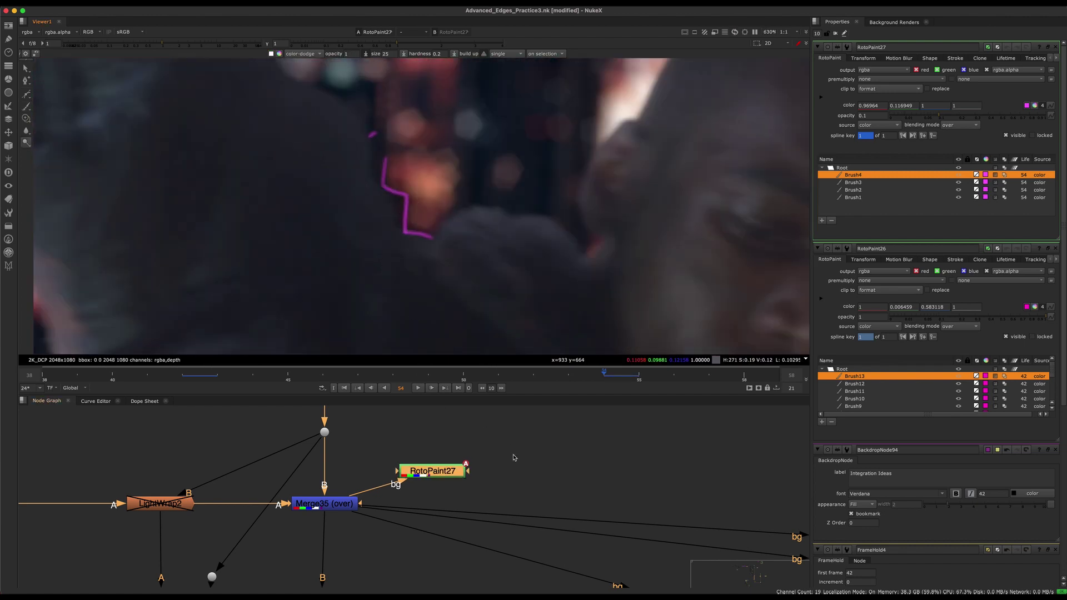
click(512, 457)
drag(376, 458, 505, 514)
key(d)
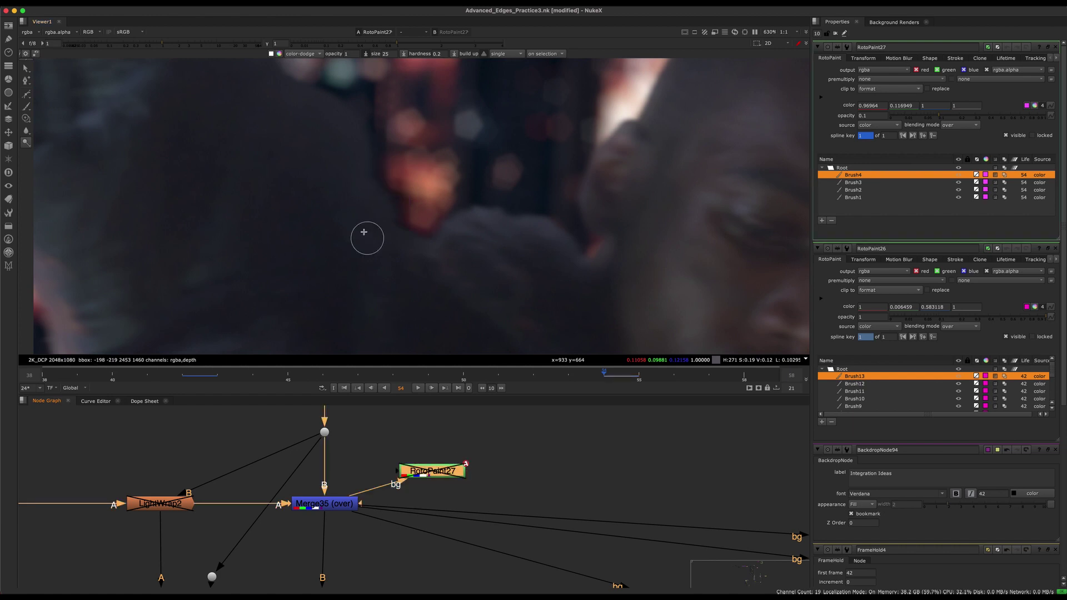
View LightWrap2 and add a Constant node above it with its color set to grey 0.225.
middle_drag(234, 462, 327, 448)
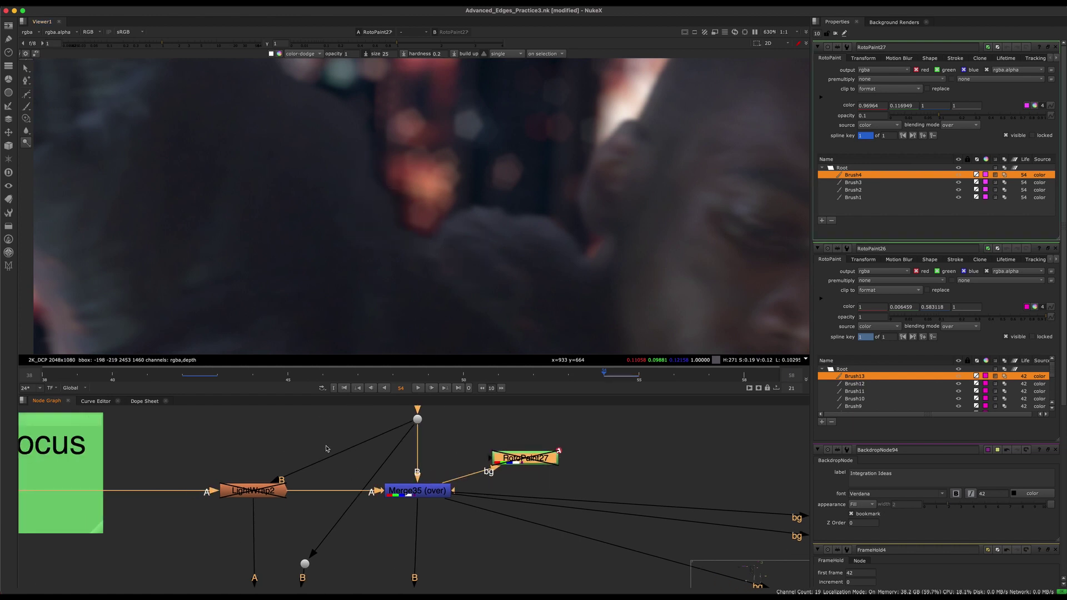
click(270, 487)
key(1)
middle_drag(278, 414, 281, 483)
key(Tab)
text(const)
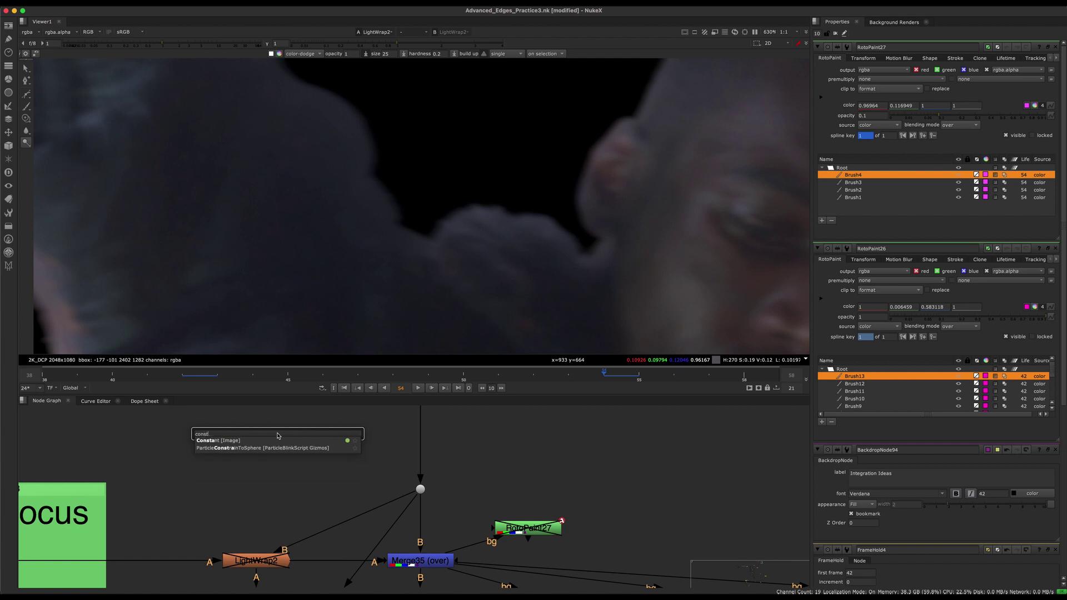
key(Return)
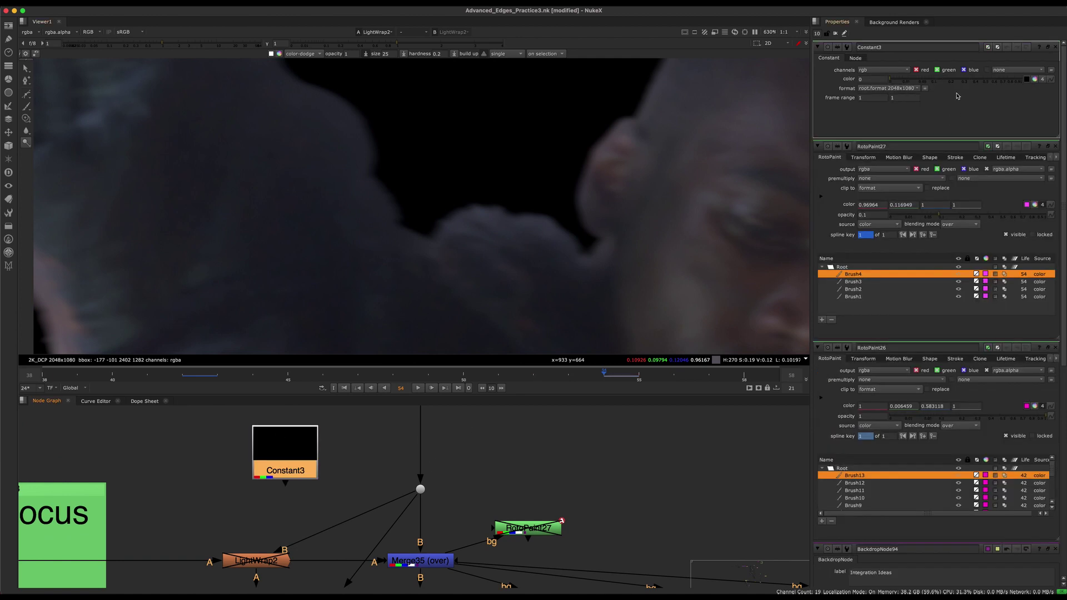
click(946, 82)
Merge the defocused foreground over the grey Constant with a new Merge node and view the result.
middle_drag(409, 570, 427, 528)
middle_drag(224, 482, 283, 500)
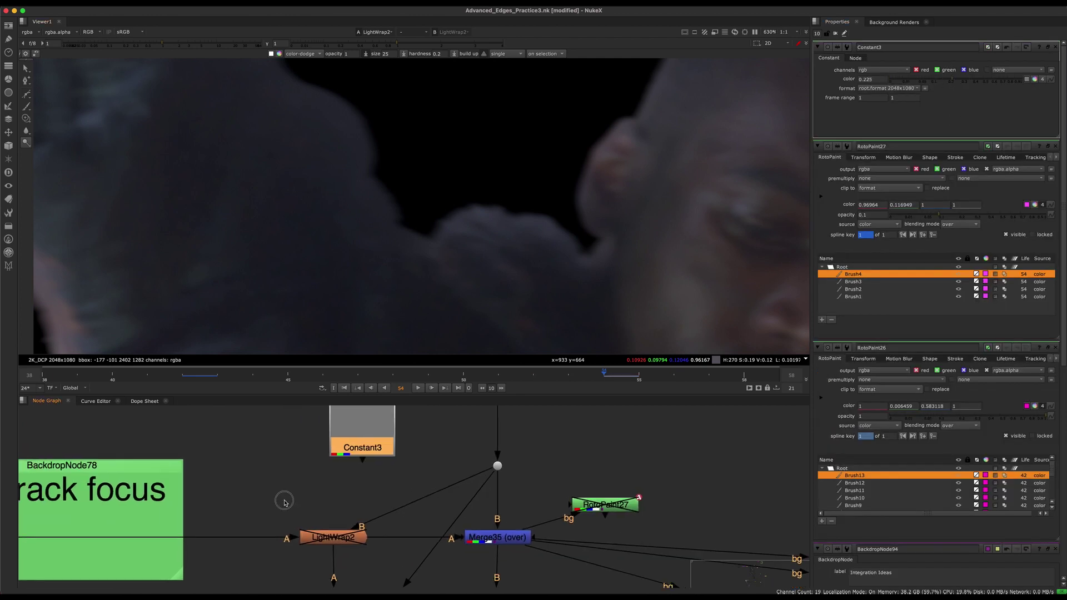
click(283, 500)
key(m)
super+click(159, 538)
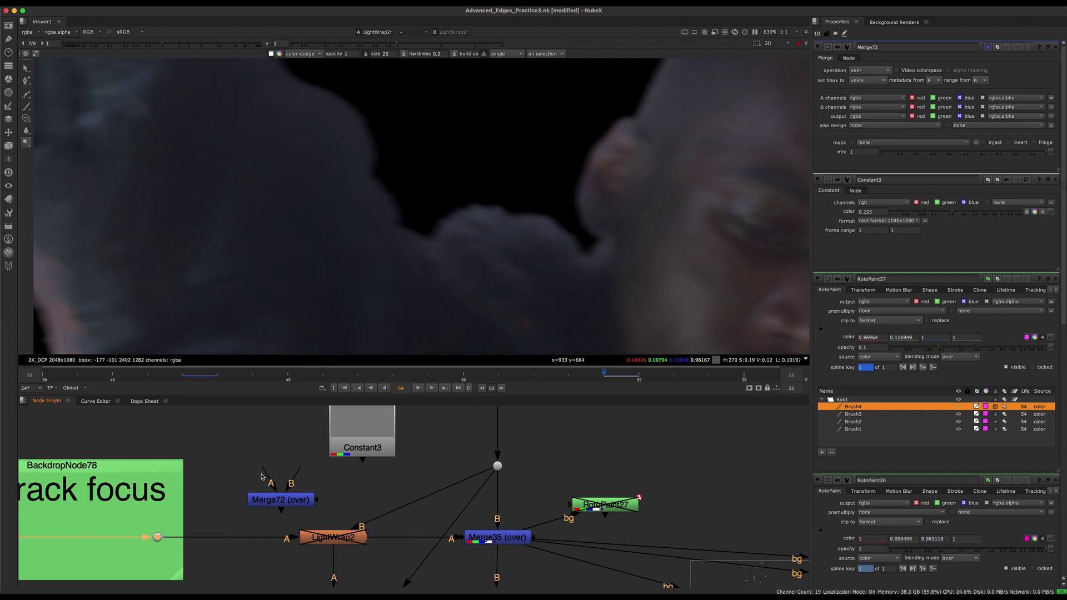
drag(264, 474, 165, 540)
drag(302, 468, 339, 451)
drag(299, 504, 303, 503)
key(1)
middle_drag(293, 504, 353, 500)
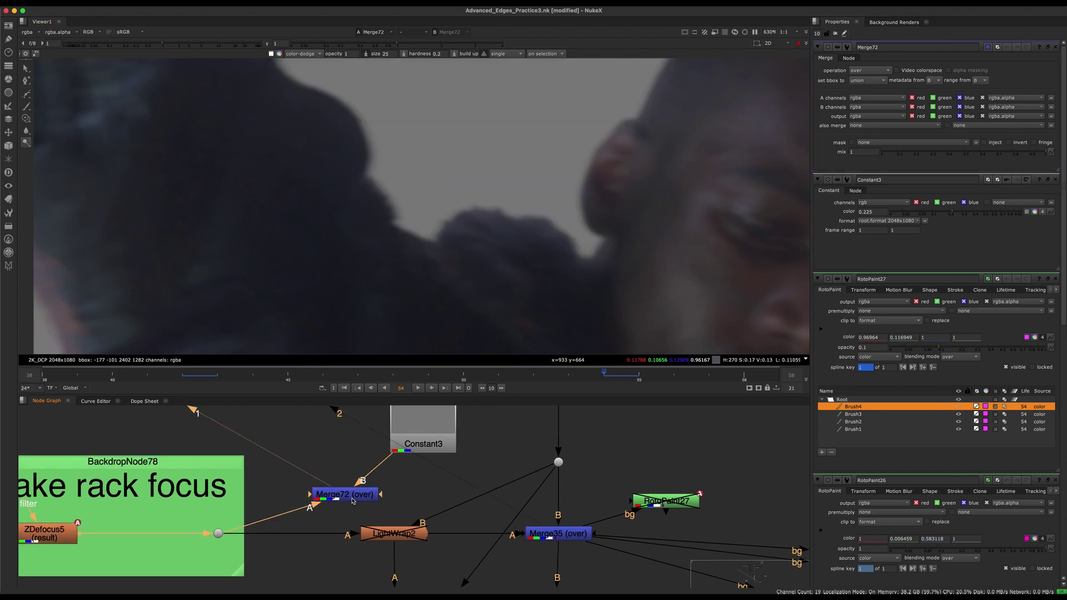
Delete the temporary grey Constant and the Merge that places the foreground over it.
click(352, 498)
shift+click(429, 427)
middle_drag(429, 427, 326, 426)
scroll(328, 428, down, 3)
key(Delete)
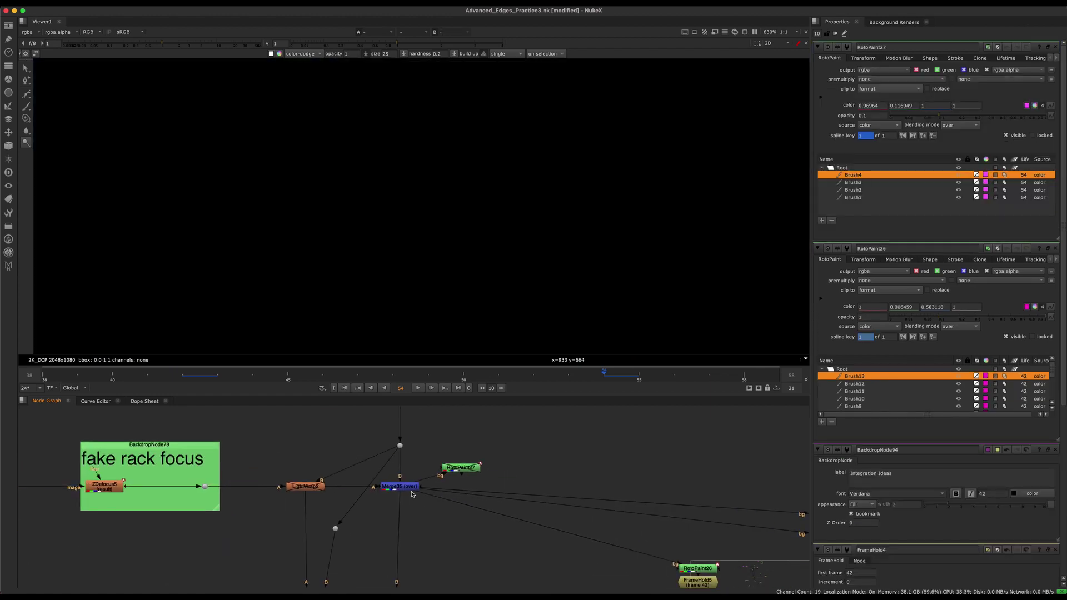
View Merge35, re-enable RotoPaint27 and view its traced outline over the composite.
click(411, 491)
key(1)
click(466, 475)
middle_drag(491, 463, 405, 465)
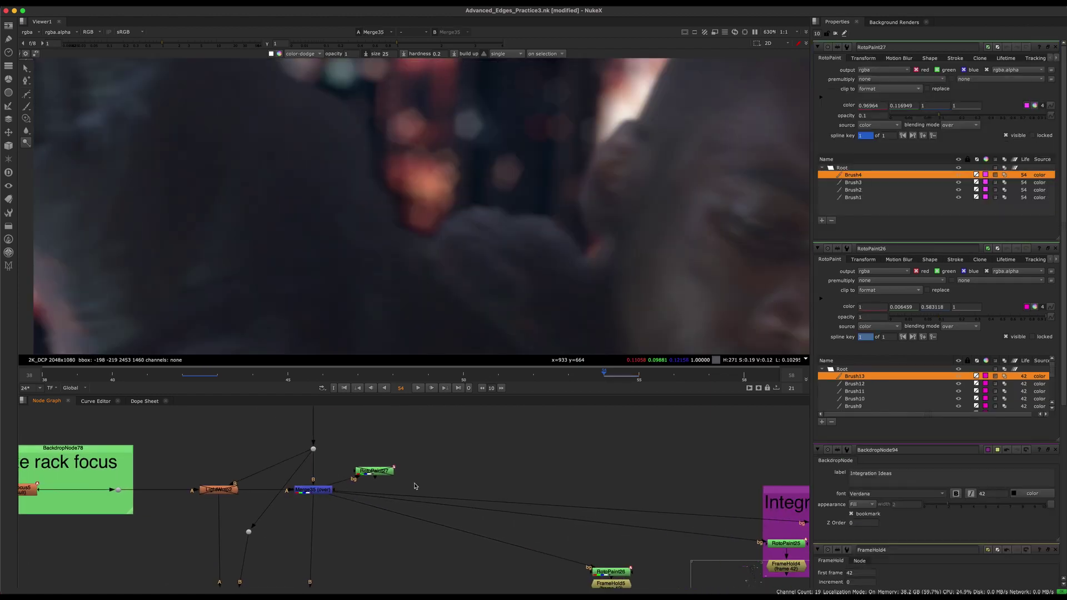
click(374, 472)
key(1)
click(404, 459)
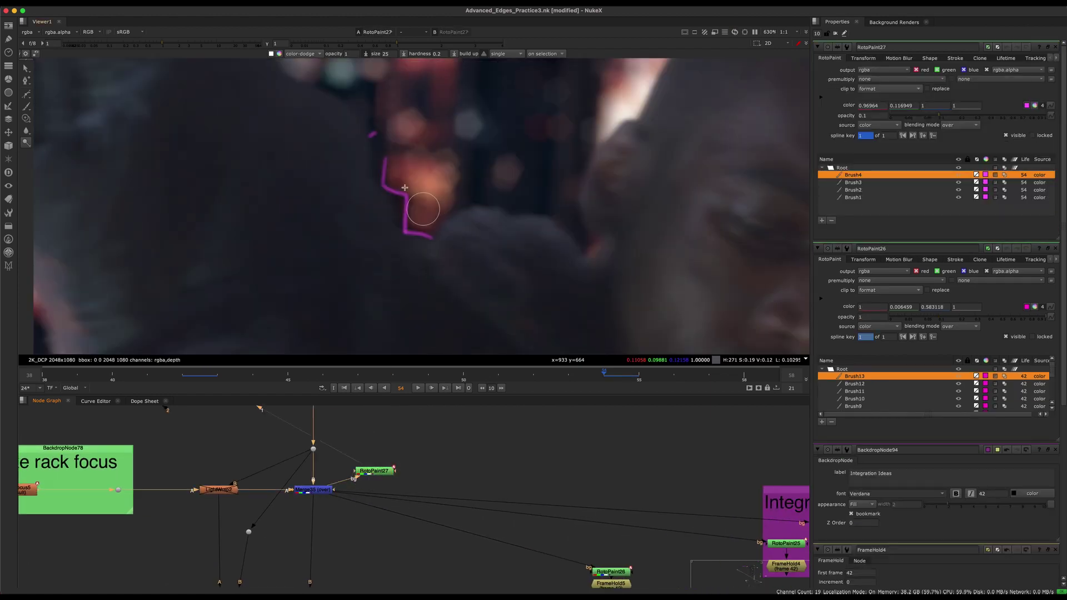
key(q)
scroll(410, 184, down, 8)
scroll(411, 183, up, 6)
middle_drag(384, 462, 428, 541)
scroll(428, 541, up, 2)
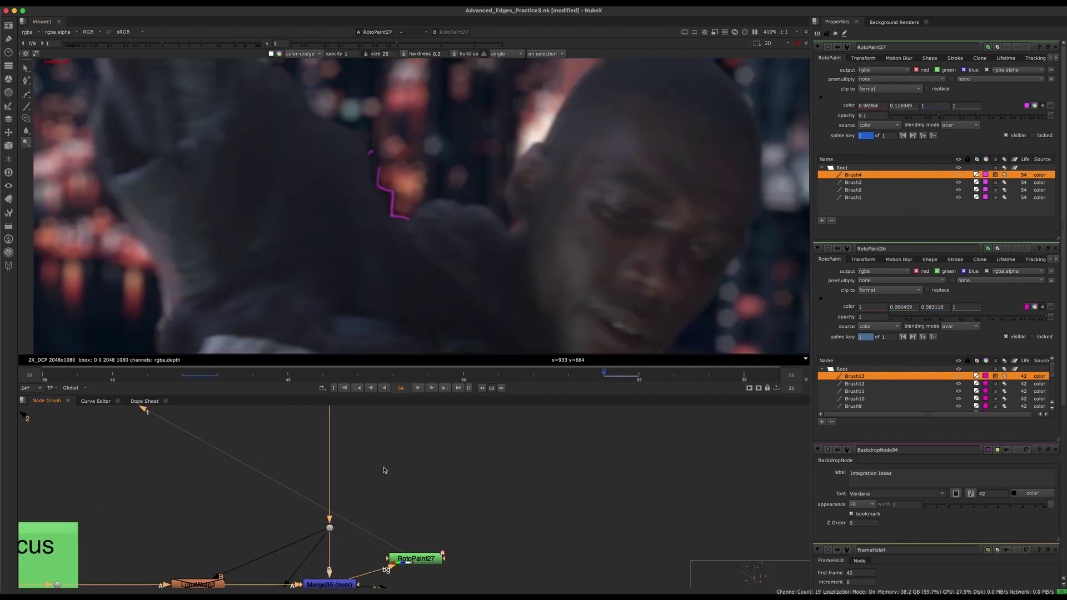
middle_drag(278, 436, 336, 481)
key(Tab)
text(const)
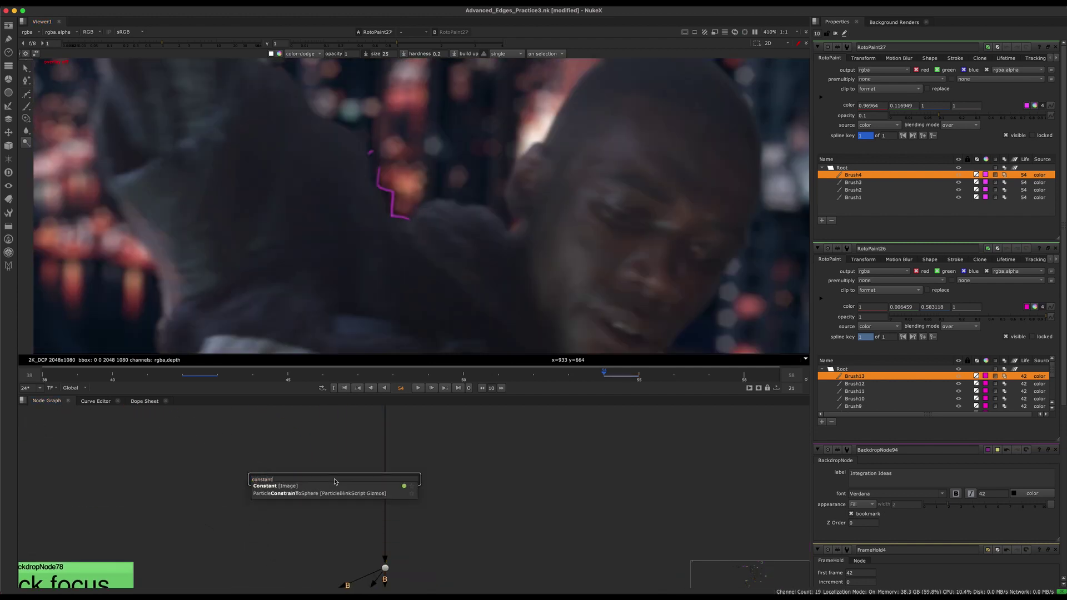
key(Return)
key(Delete)
Add a Radial node beside the background pipe above Merge35.
key(Tab)
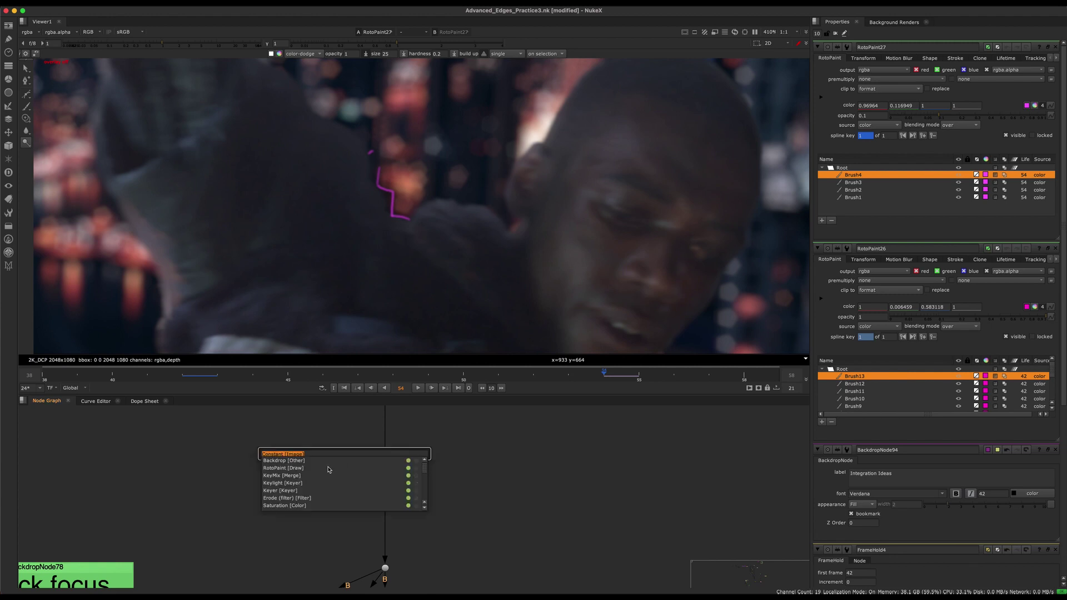
text(rad)
click(284, 469)
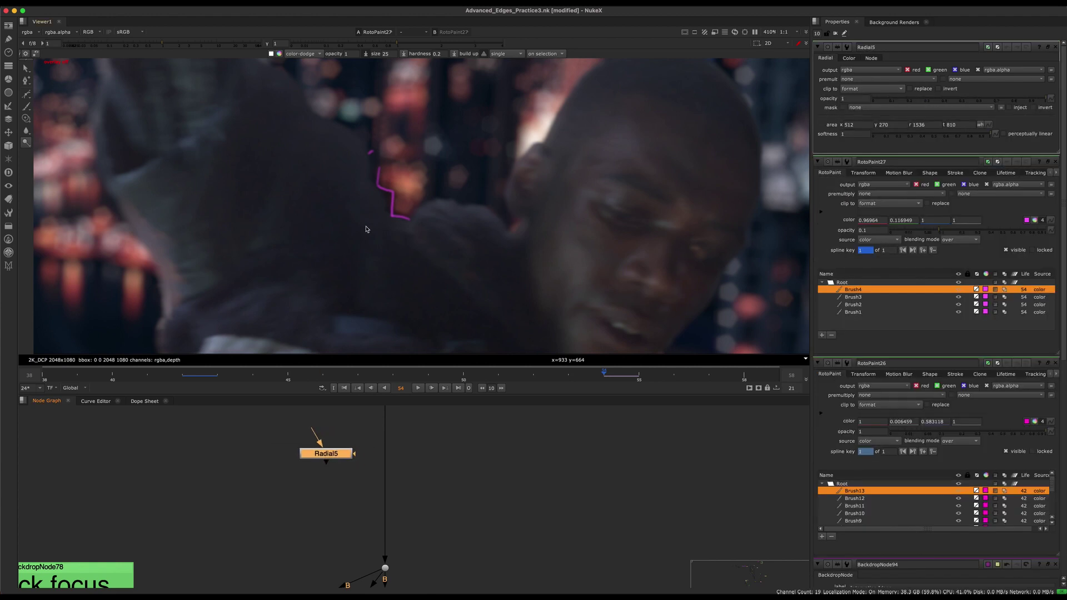
Disable RotoPaint27 and examine the clean composite around the raised arm and the orange light.
middle_drag(390, 473, 381, 355)
click(465, 479)
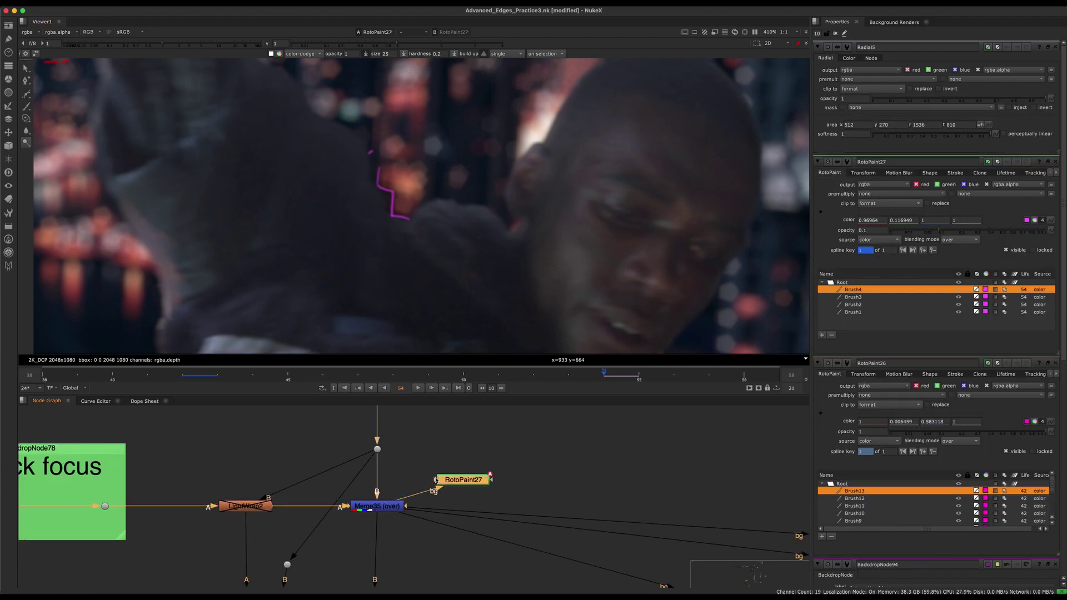
key(d)
middle_drag(390, 410, 430, 536)
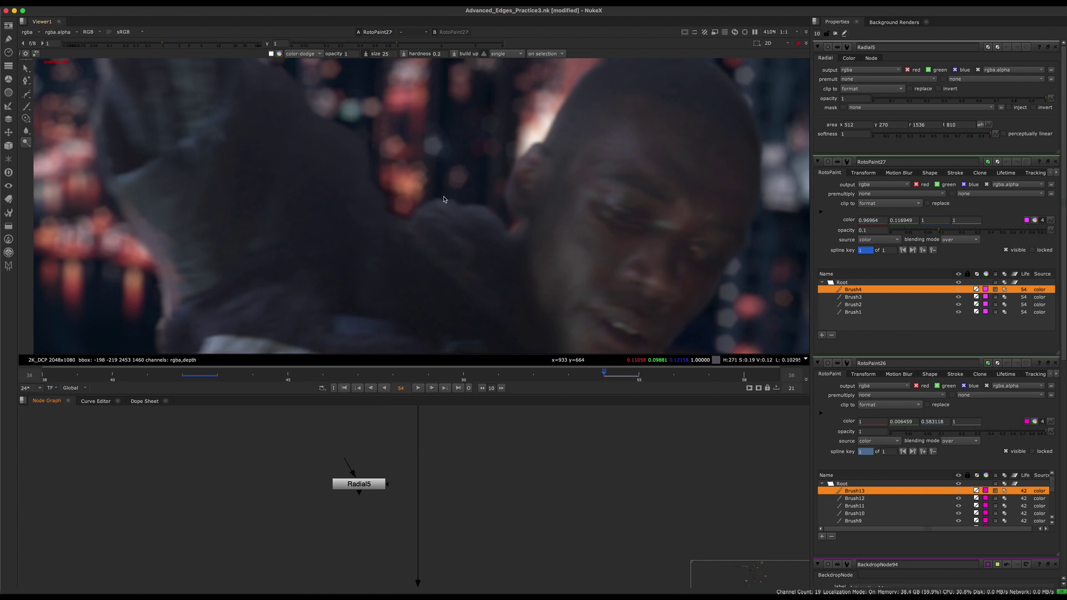
scroll(431, 221, up, 5)
scroll(437, 207, down, 9)
middle_drag(420, 205, 446, 210)
scroll(441, 260, up, 5)
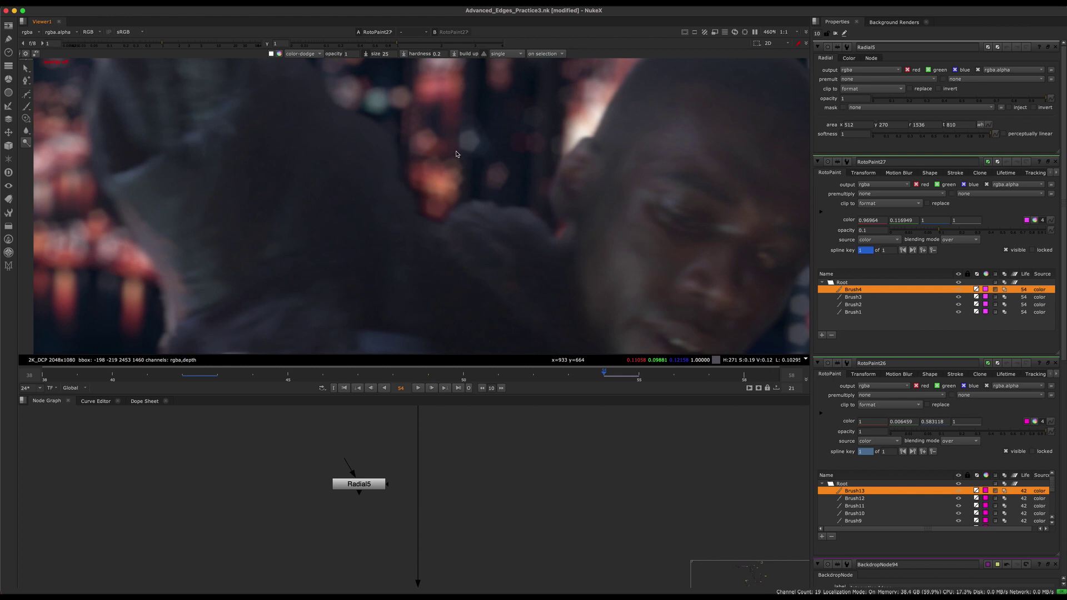
Insert a Grade node into the background pipe above Merge35 and mask it with the Radial.
key(g)
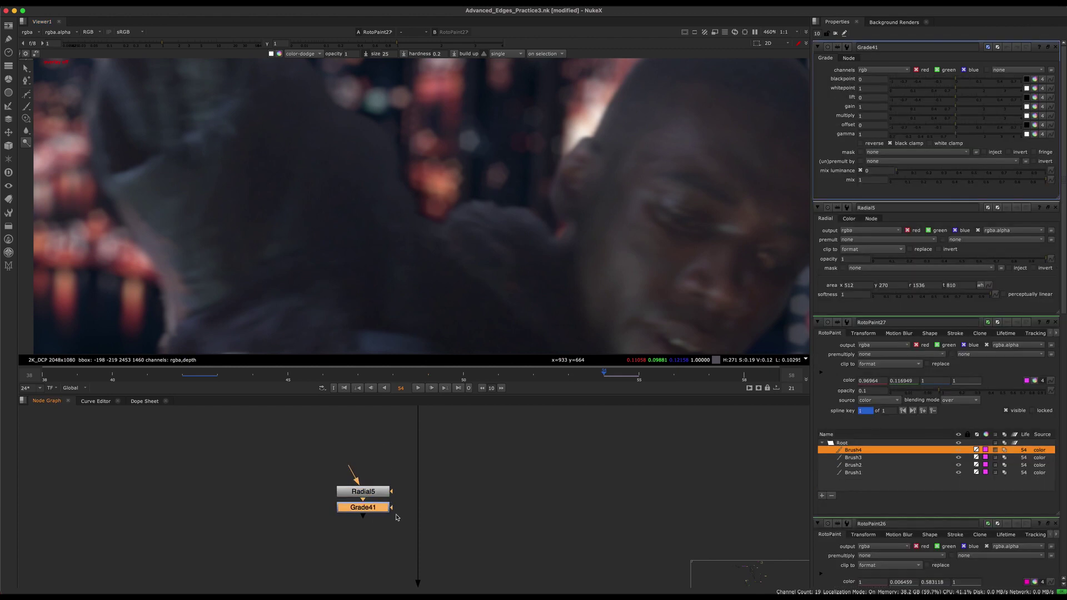
key(ctrl+z)
key(g)
drag(384, 518, 363, 492)
Close the other nodes' properties, then shrink and move the Radial around the orange light to area 1030, 534, 1448, 870.
key(f)
key(o)
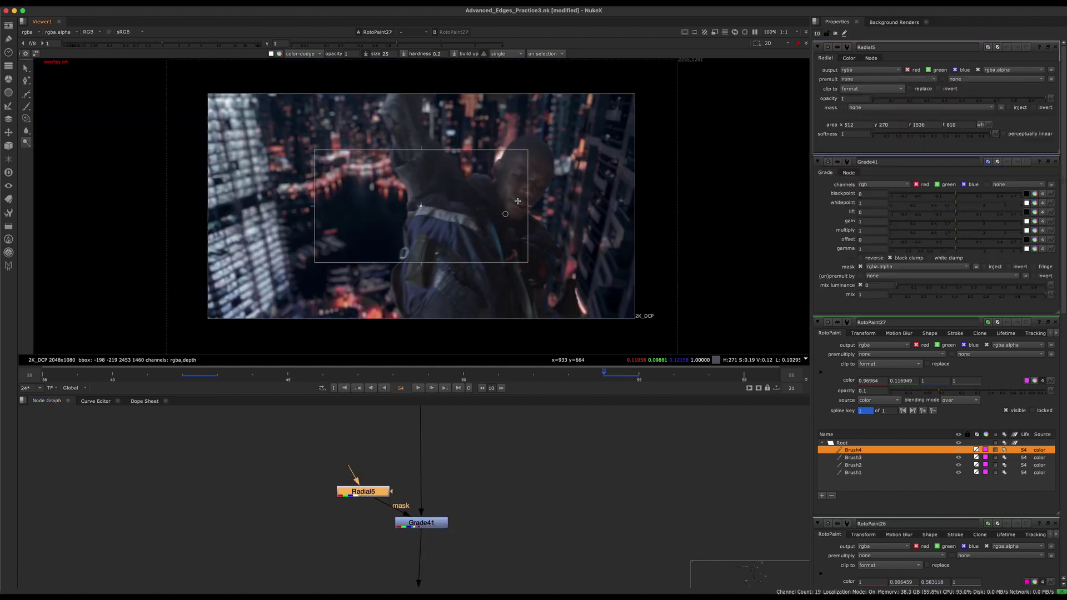
click(1055, 162)
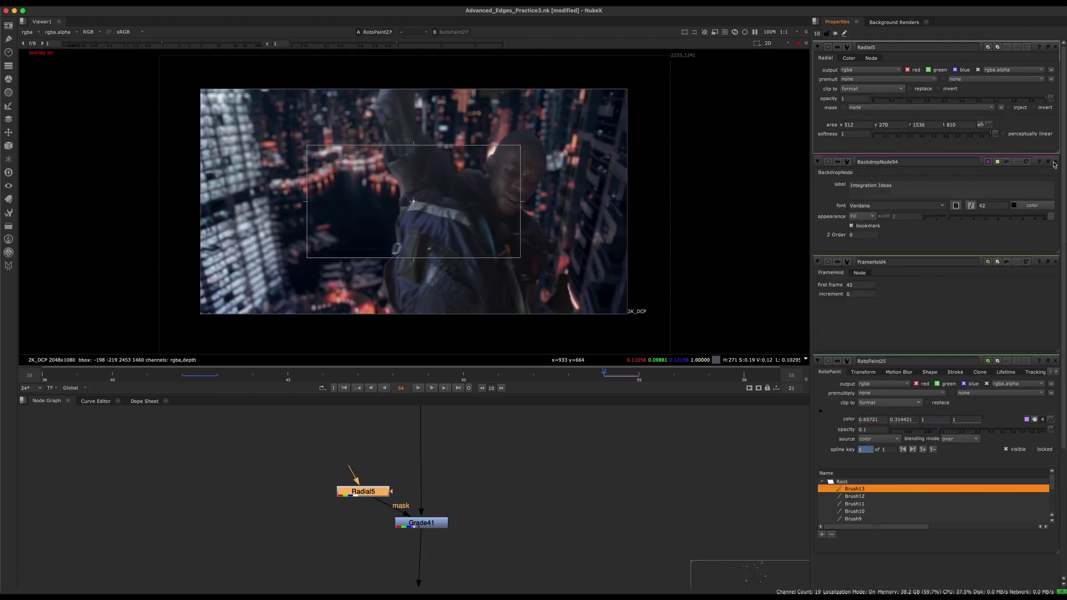
click(1055, 161)
click(1056, 162)
click(1055, 162)
drag(521, 145, 394, 188)
drag(348, 225, 459, 169)
alt+middle_drag(458, 172, 478, 169)
Raise the gamma of the masked Grade to 1.28 to lift the background behind the arm.
double_click(425, 522)
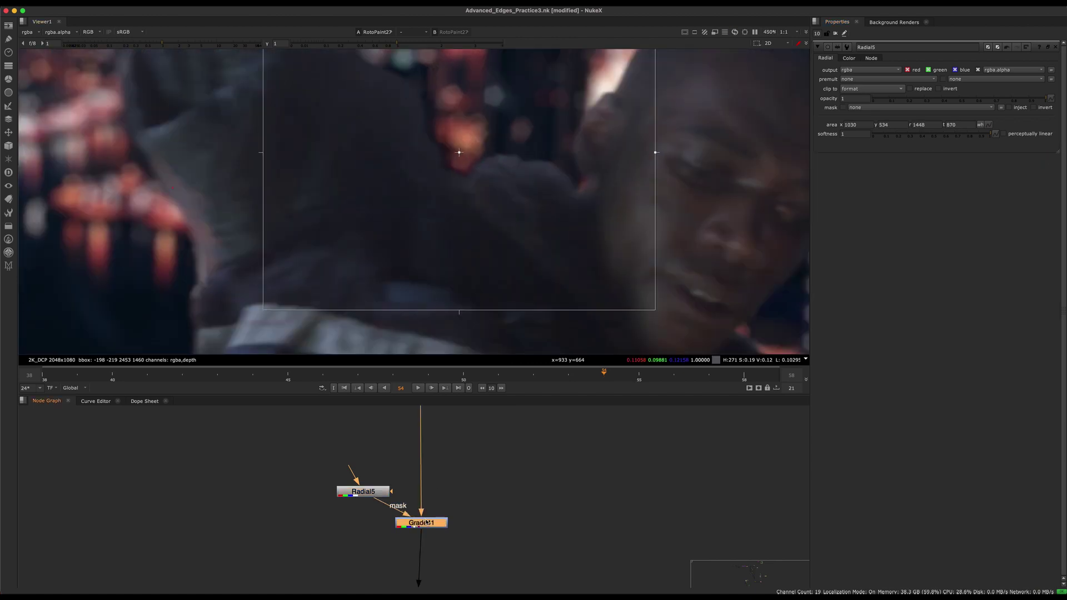
click(964, 139)
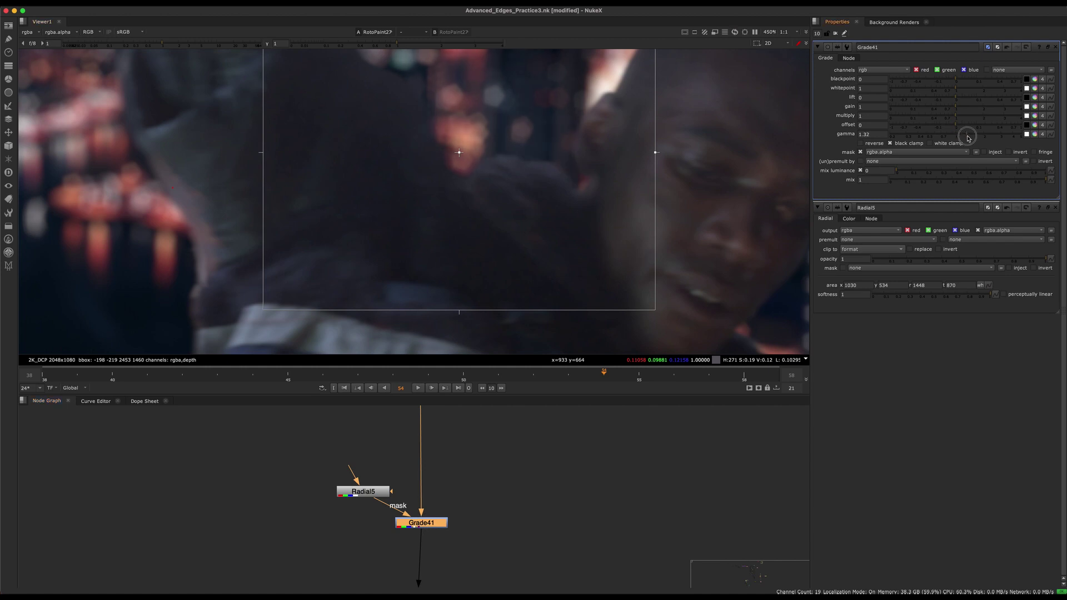
scroll(466, 205, down, 1)
scroll(466, 206, down, 5)
key(q)
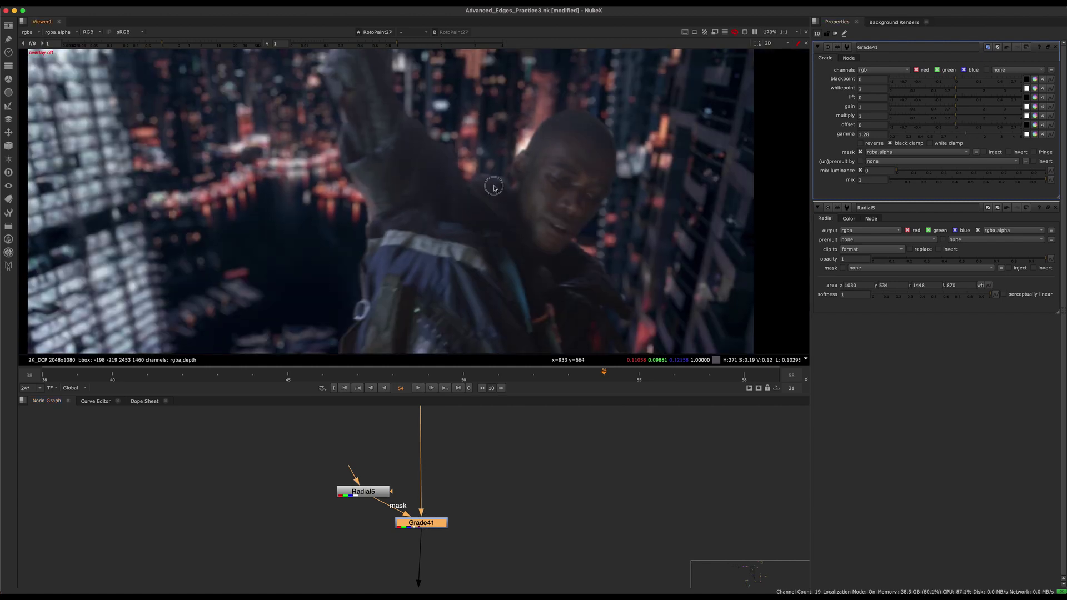
Reposition and shorten the Radial over the gap between arm and head, to area 1010, 535.5, 1428, 792.5.
middle_drag(475, 179, 474, 209)
key(o)
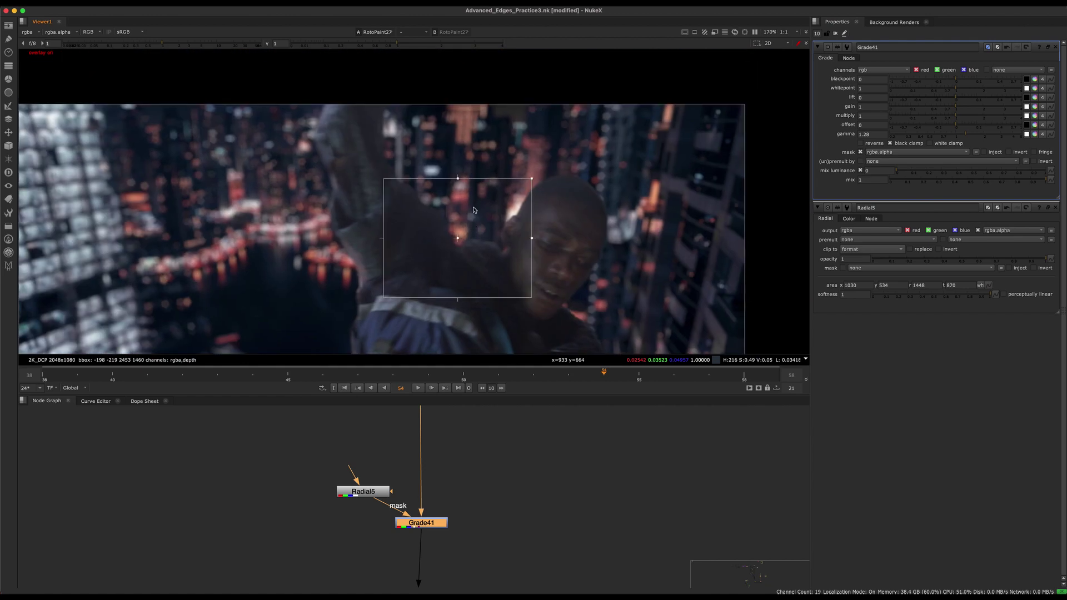
drag(476, 222, 457, 272)
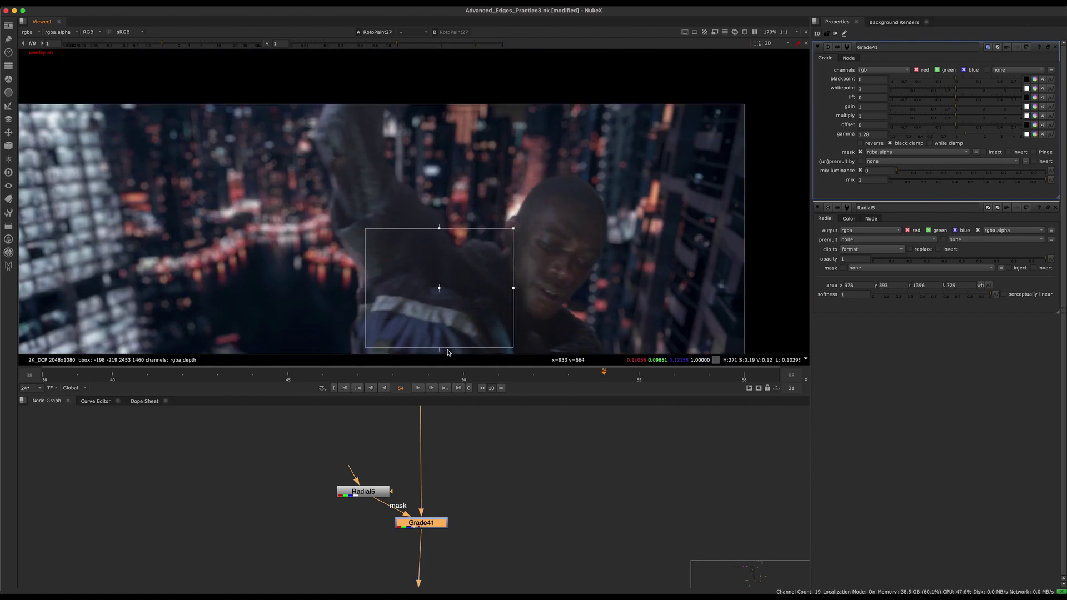
drag(449, 347, 449, 320)
click(438, 274)
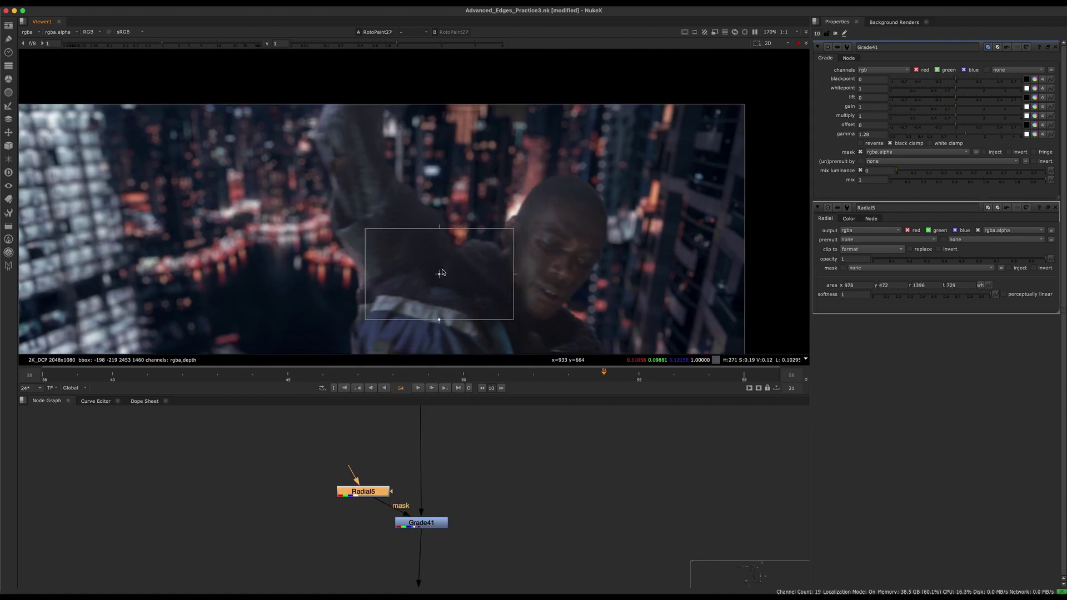
drag(442, 273, 449, 251)
Toggle Grade41 off and on to compare the arm's edge against the lifted and original background.
scroll(450, 257, up, 4)
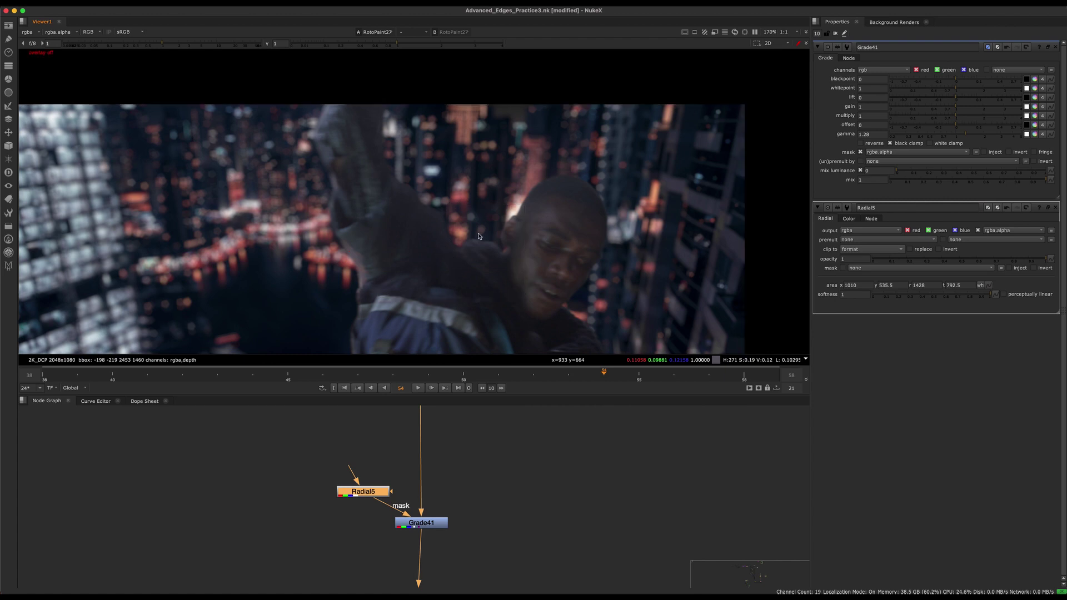
click(432, 521)
scroll(438, 222, up, 5)
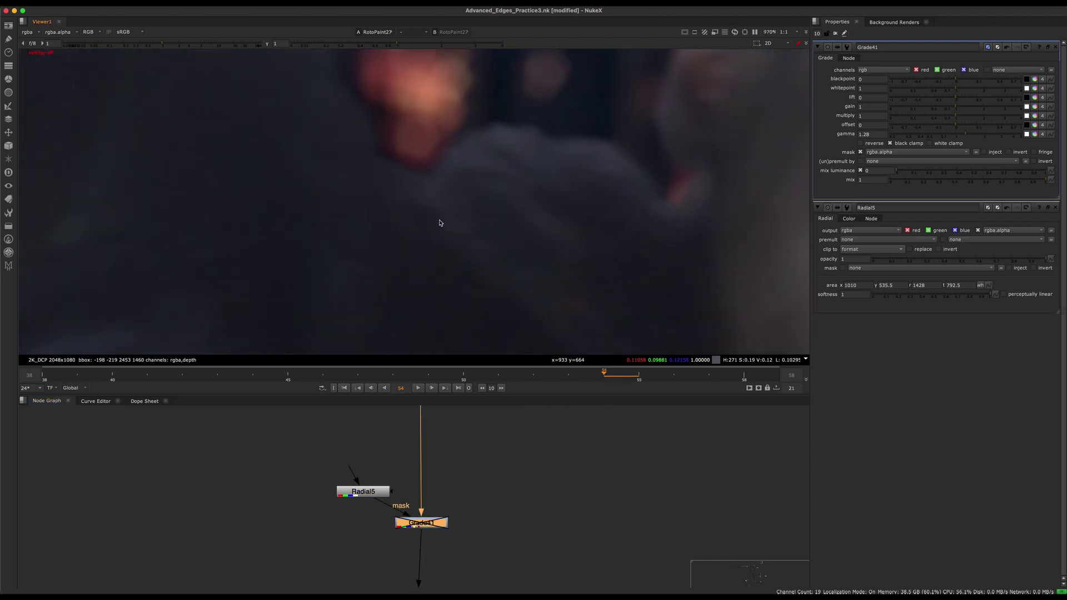
scroll(383, 217, down, 6)
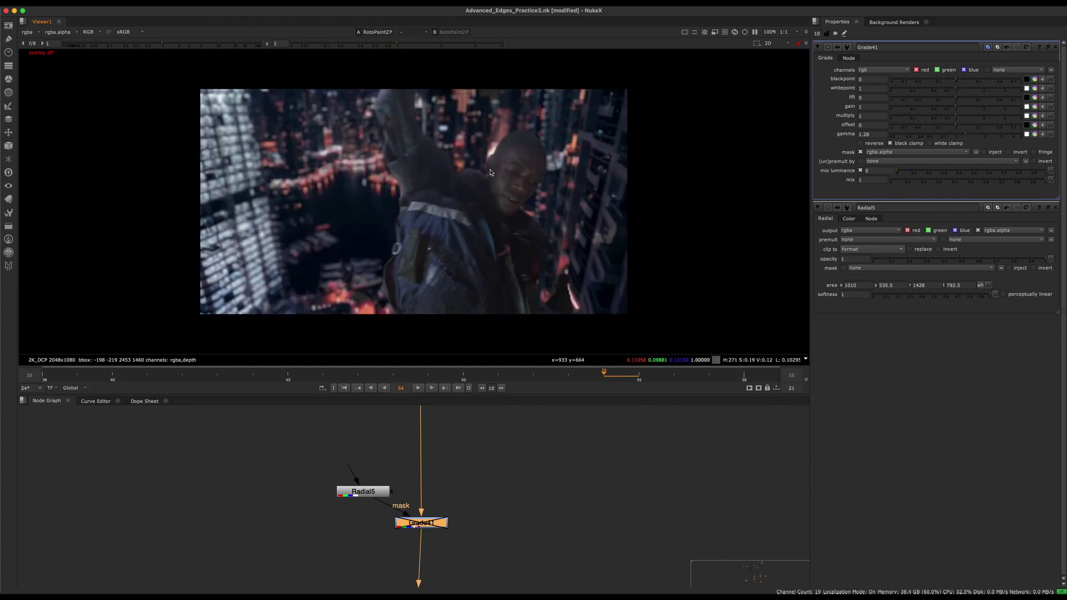
scroll(489, 173, up, 5)
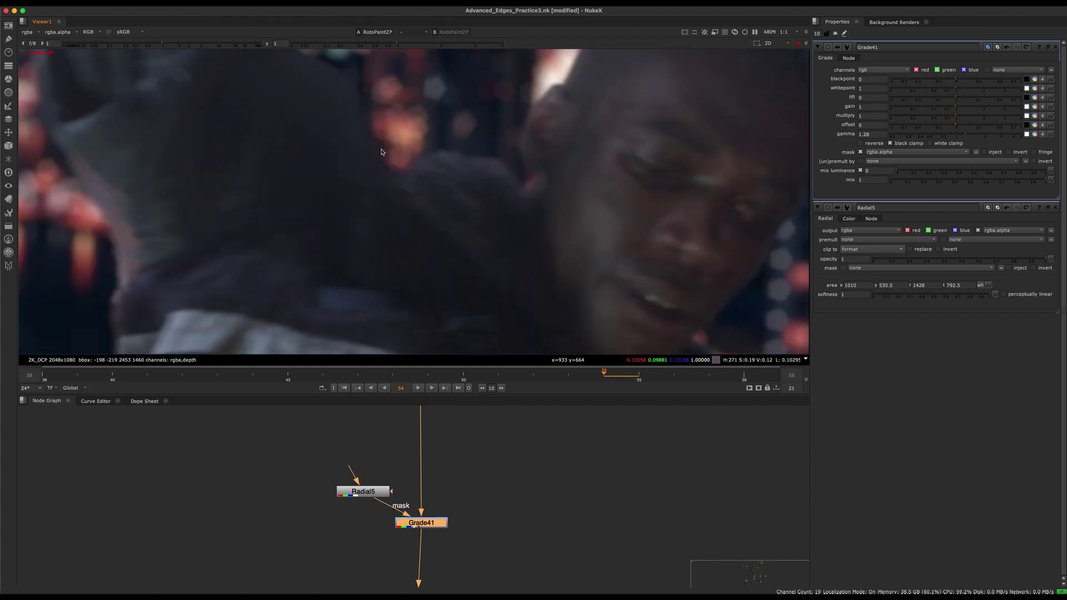
middle_drag(381, 152, 407, 200)
key(d)
key(d)
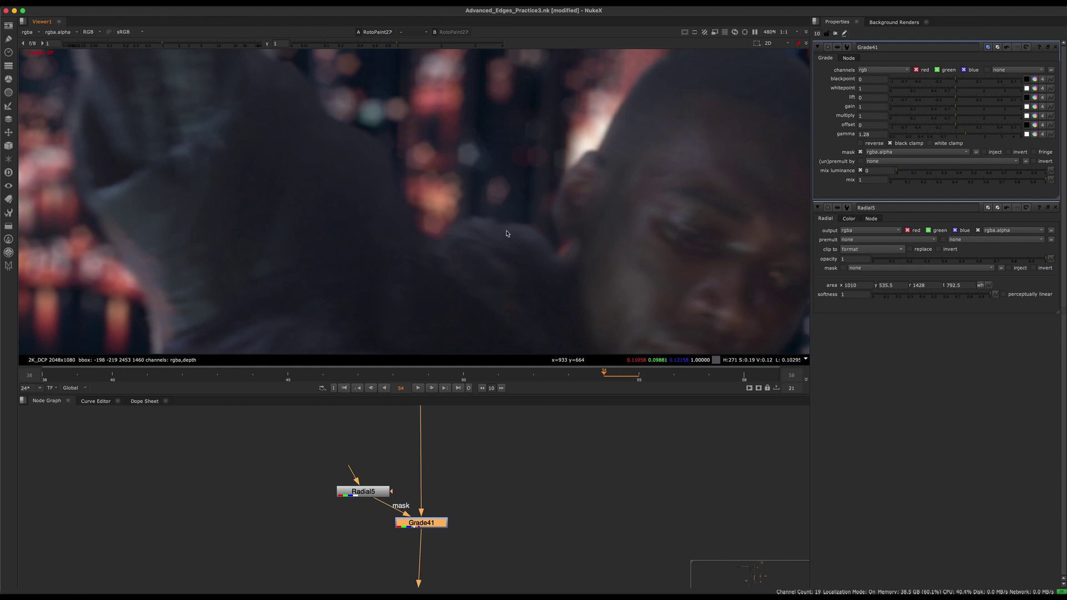
Compare the man's shoulder and head edges with Grade41 off and on at several zoom levels, leaving it disabled.
key(d)
middle_drag(639, 284, 445, 205)
scroll(450, 206, down, 3)
middle_drag(562, 134, 553, 121)
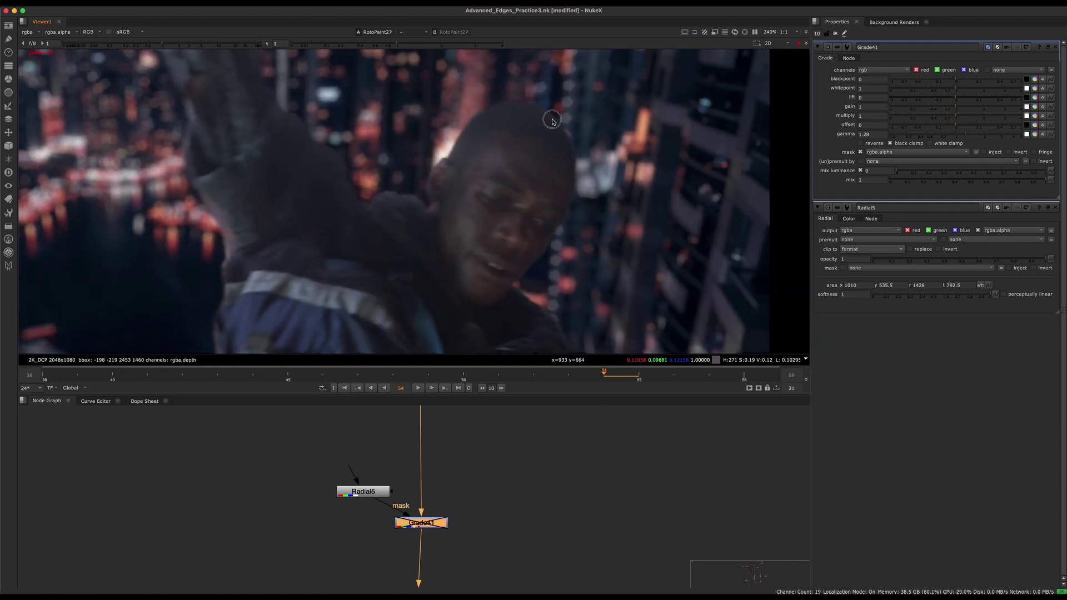
scroll(473, 263, up, 3)
key(d)
scroll(472, 264, up, 1)
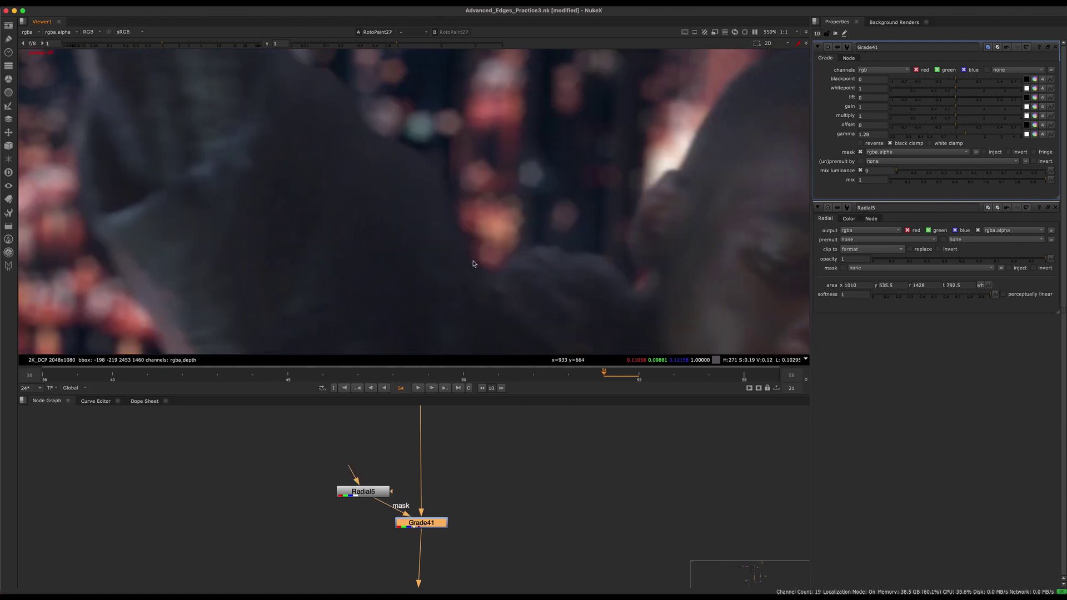
scroll(490, 251, down, 1)
key(d)
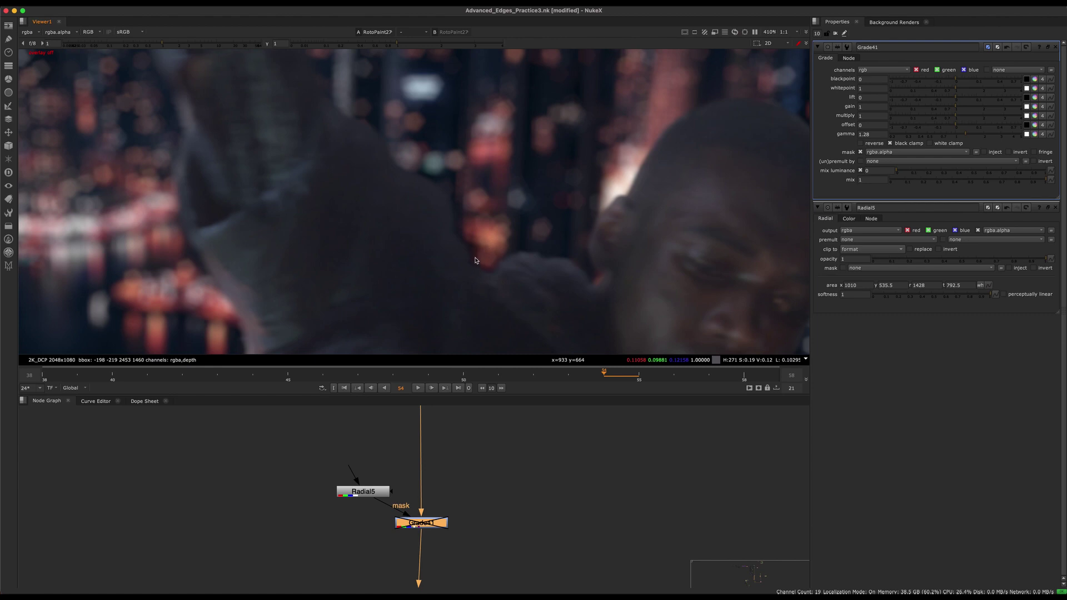
Re-enable Grade41 and review the whole frame with the lifted background between the man's arm and head.
middle_drag(469, 272, 482, 338)
key(d)
scroll(450, 259, down, 3)
key(f)
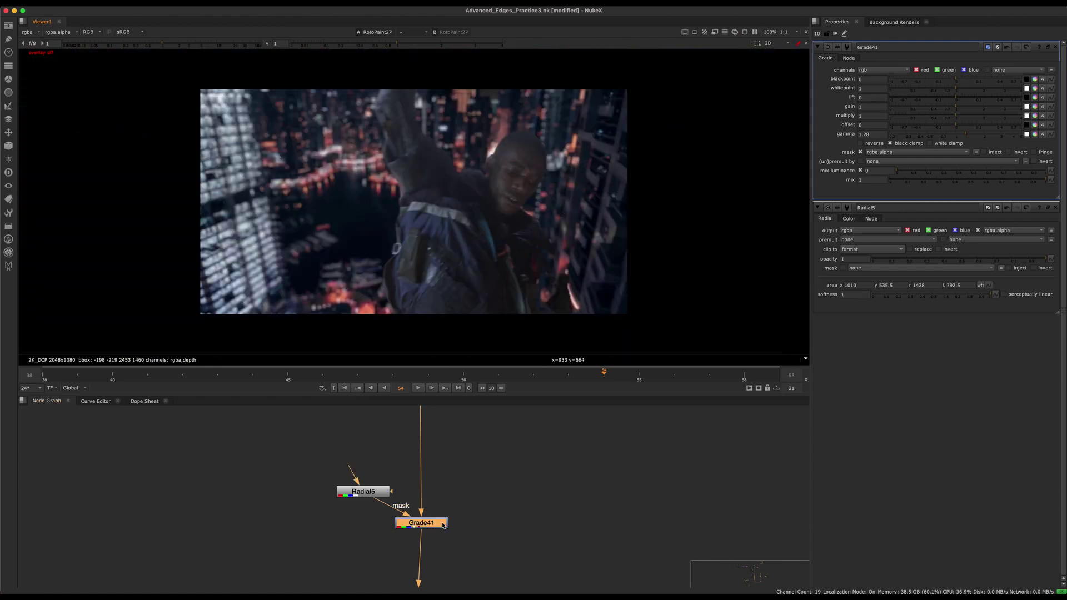
scroll(401, 475, down, 5)
middle_drag(443, 525, 381, 482)
scroll(347, 531, up, 3)
middle_drag(381, 445, 396, 512)
scroll(396, 511, up, 4)
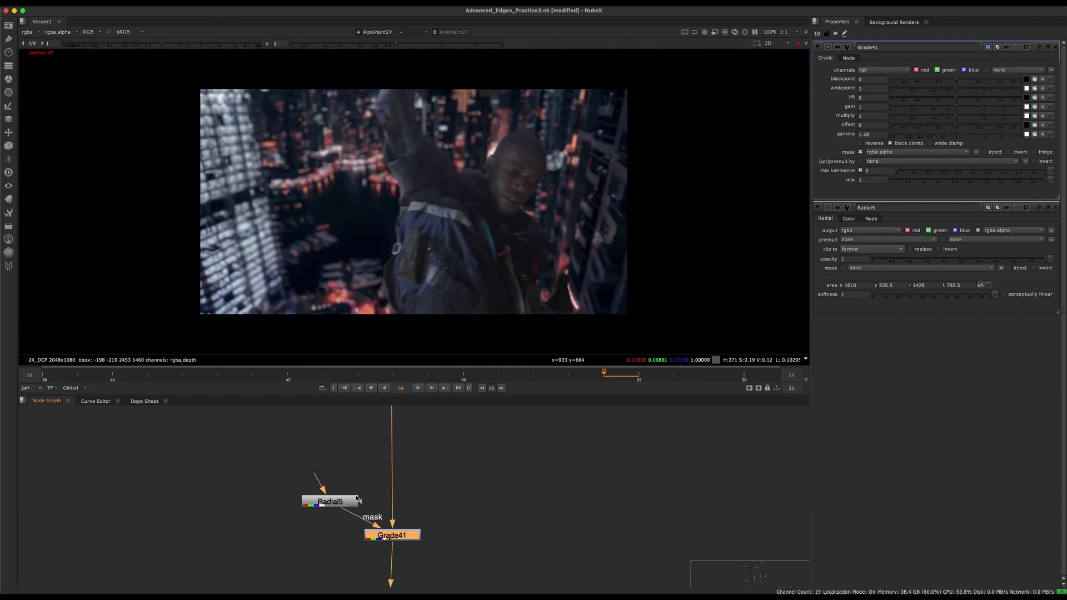
Delete Grade41 and its Radial mask from the background branch.
drag(333, 500, 223, 474)
drag(446, 487, 314, 550)
middle_drag(401, 491, 450, 478)
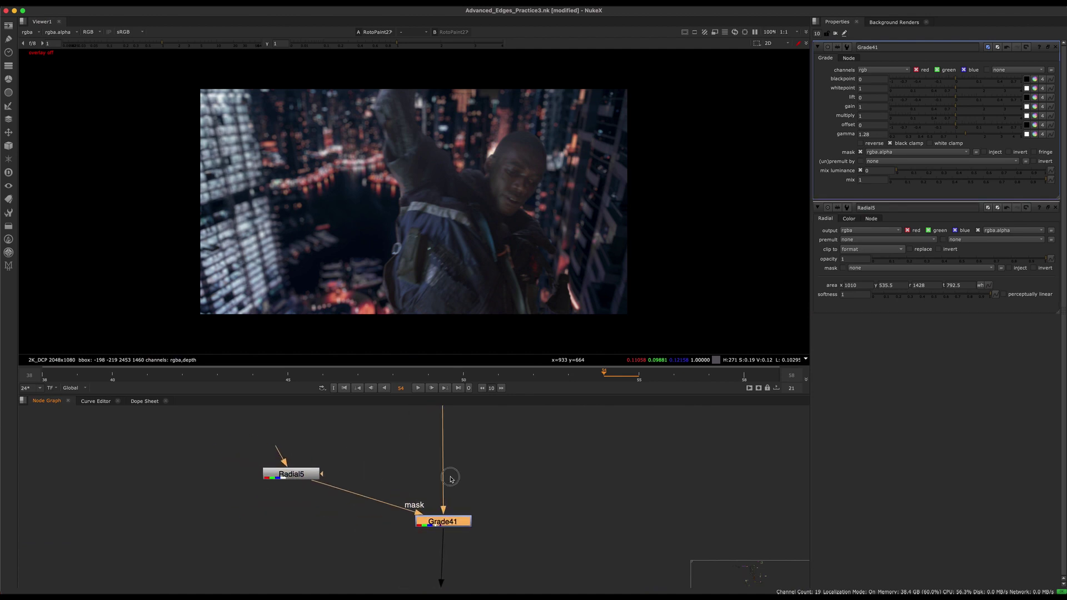
scroll(450, 479, down, 3)
drag(488, 529, 326, 471)
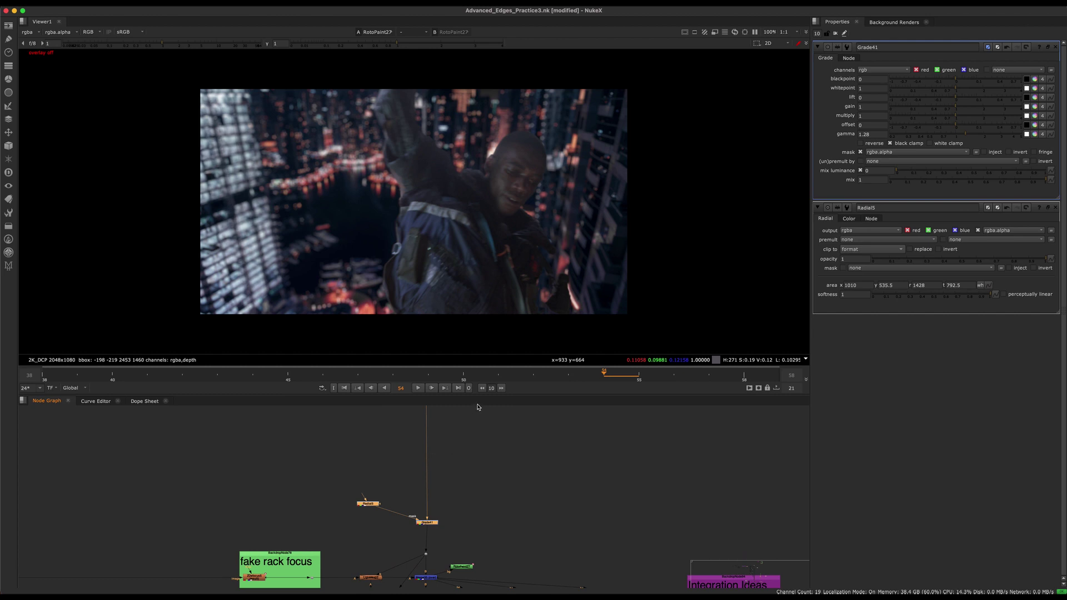
key(Delete)
middle_drag(528, 581, 414, 489)
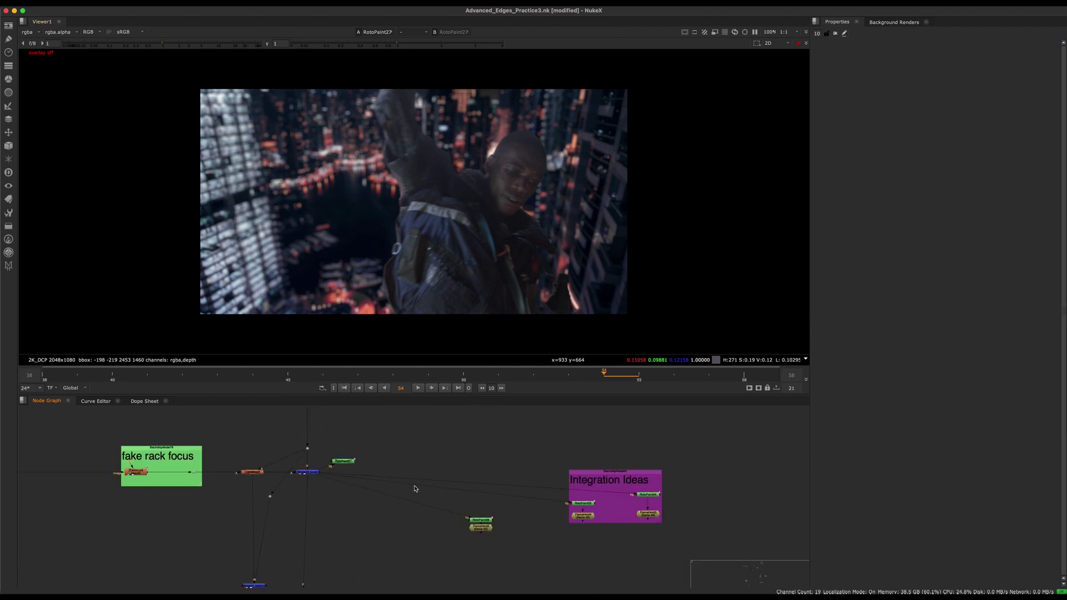
Play the ungraded composite to review the man's edges against the changing background lights.
scroll(567, 254, up, 5)
middle_drag(567, 254, 552, 276)
scroll(521, 235, up, 2)
scroll(552, 276, up, 2)
key(f)
click(419, 388)
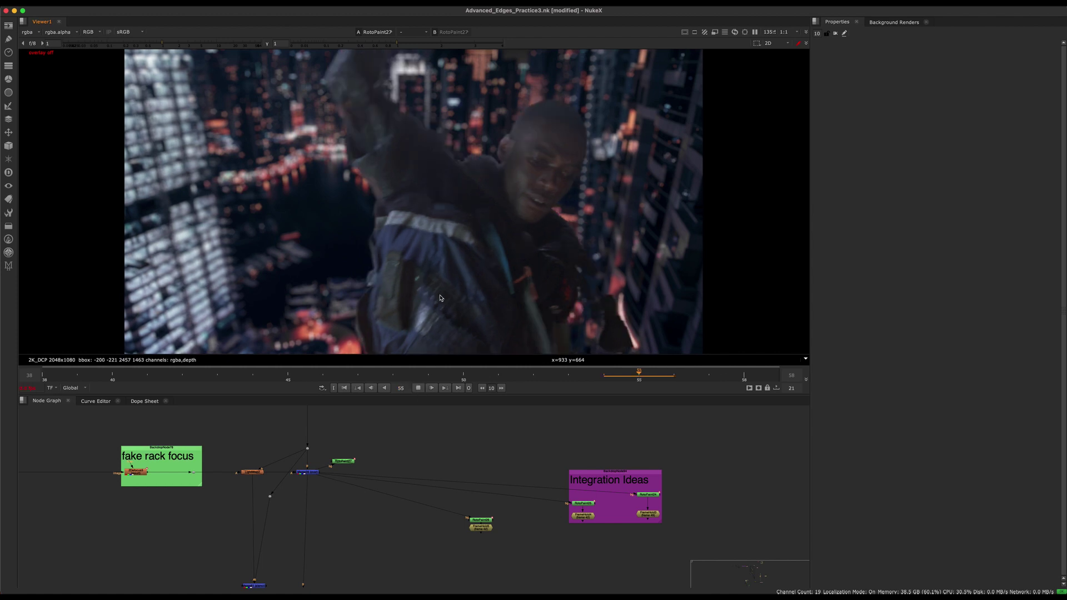
scroll(460, 255, down, 3)
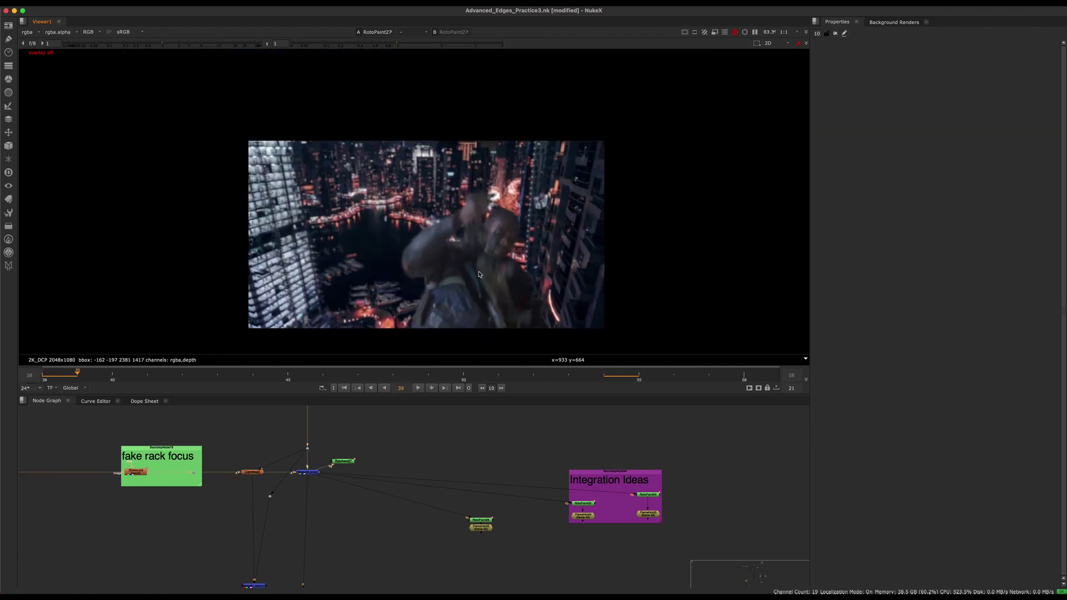
Stop on the first frame and examine the raised hand and head edges against the bright city lights.
key(Left)
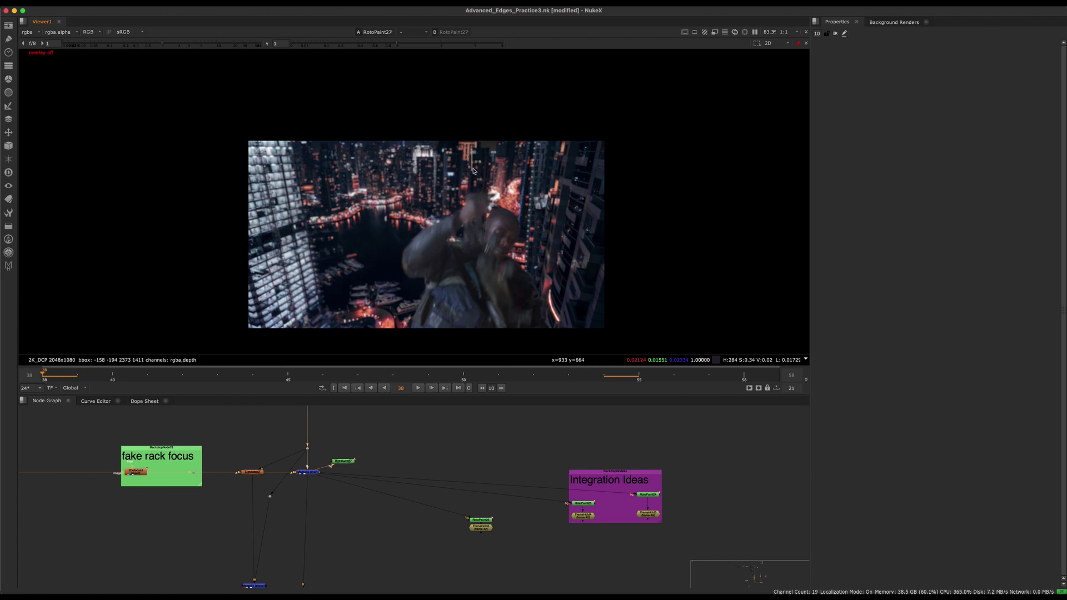
scroll(473, 171, up, 5)
scroll(482, 241, down, 5)
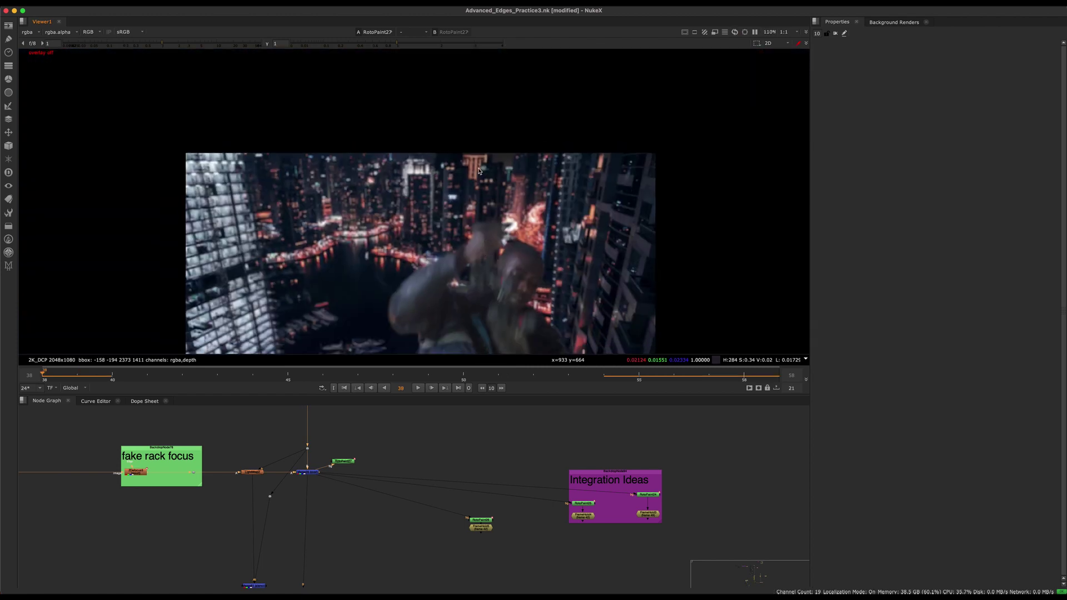
scroll(491, 235, up, 4)
scroll(490, 235, down, 2)
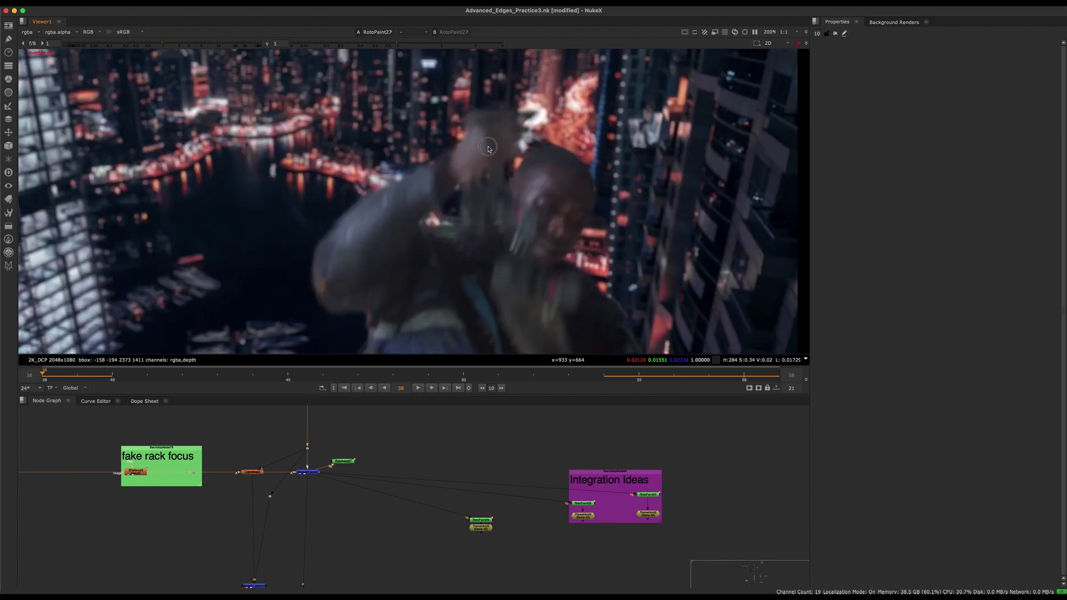
middle_drag(481, 209, 519, 253)
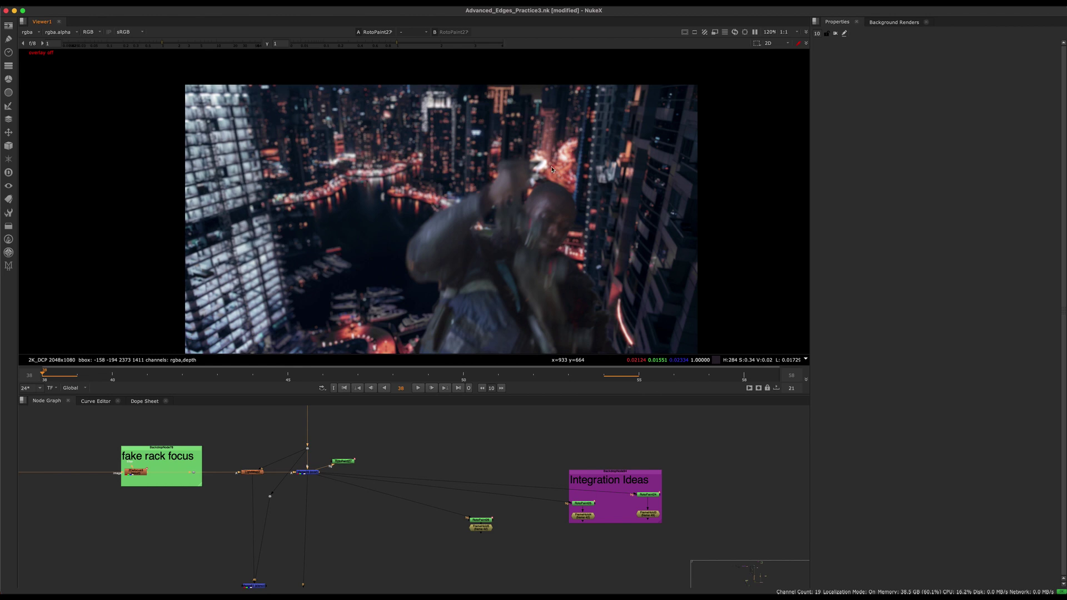
Look through the node graph from the fake rack focus area to the Dynamic Despill section and back to the merge.
middle_drag(405, 469, 497, 493)
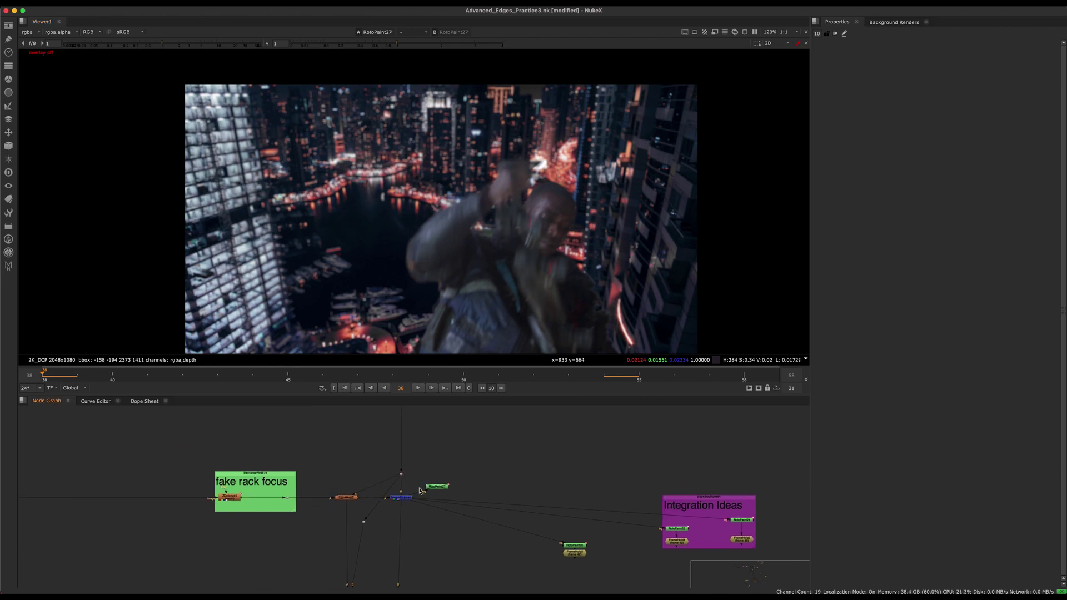
scroll(413, 488, up, 3)
middle_drag(327, 494, 579, 484)
scroll(578, 484, down, 6)
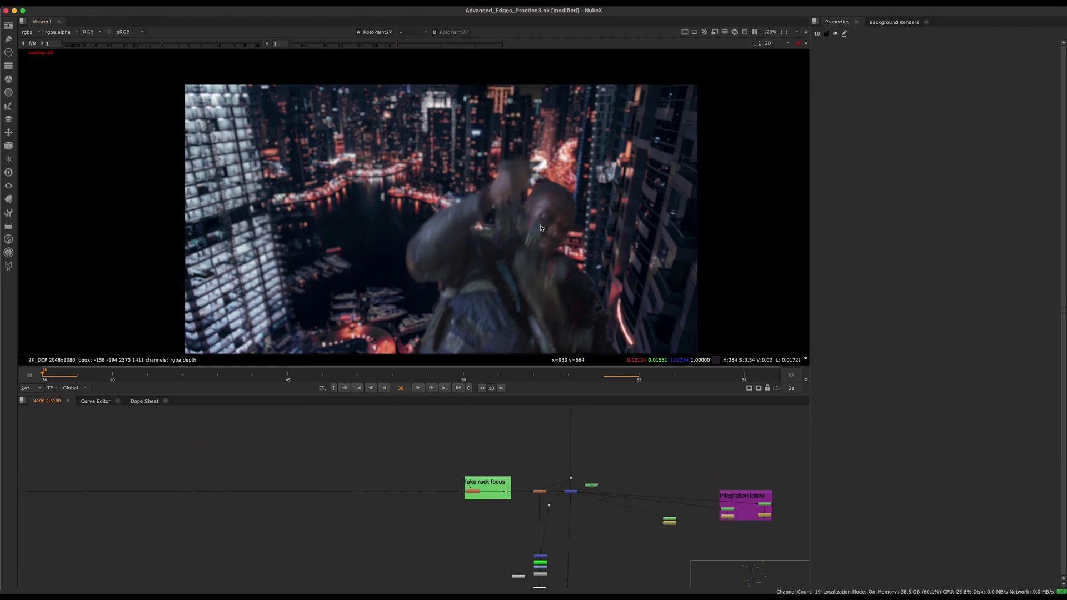
middle_drag(339, 470, 538, 586)
middle_drag(176, 474, 400, 592)
scroll(328, 440, up, 3)
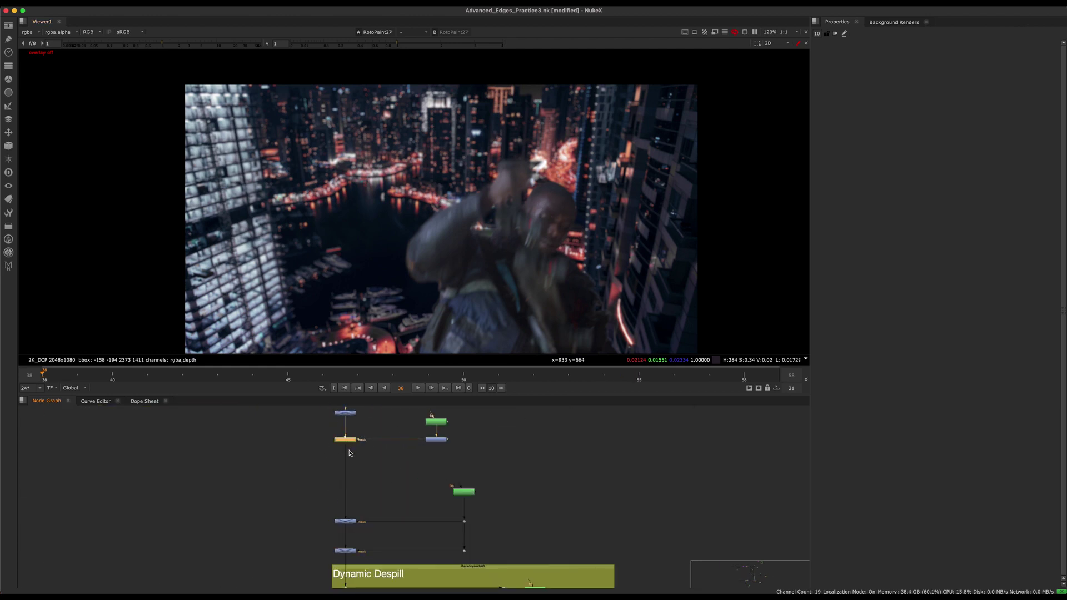
scroll(302, 513, down, 4)
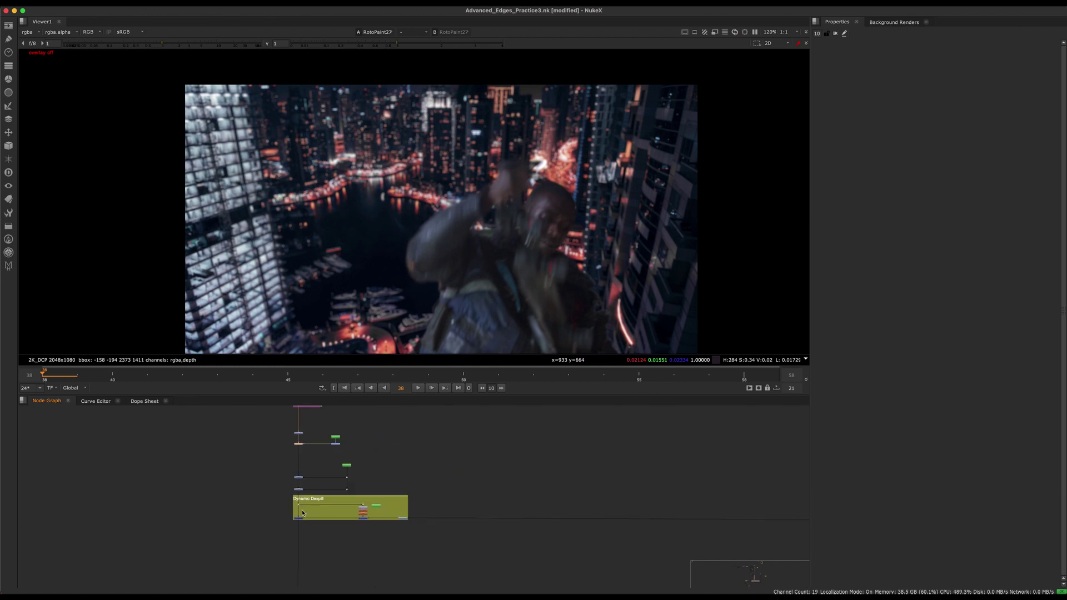
middle_drag(574, 496, 183, 514)
middle_drag(555, 583, 360, 560)
middle_drag(288, 562, 358, 484)
scroll(358, 484, up, 3)
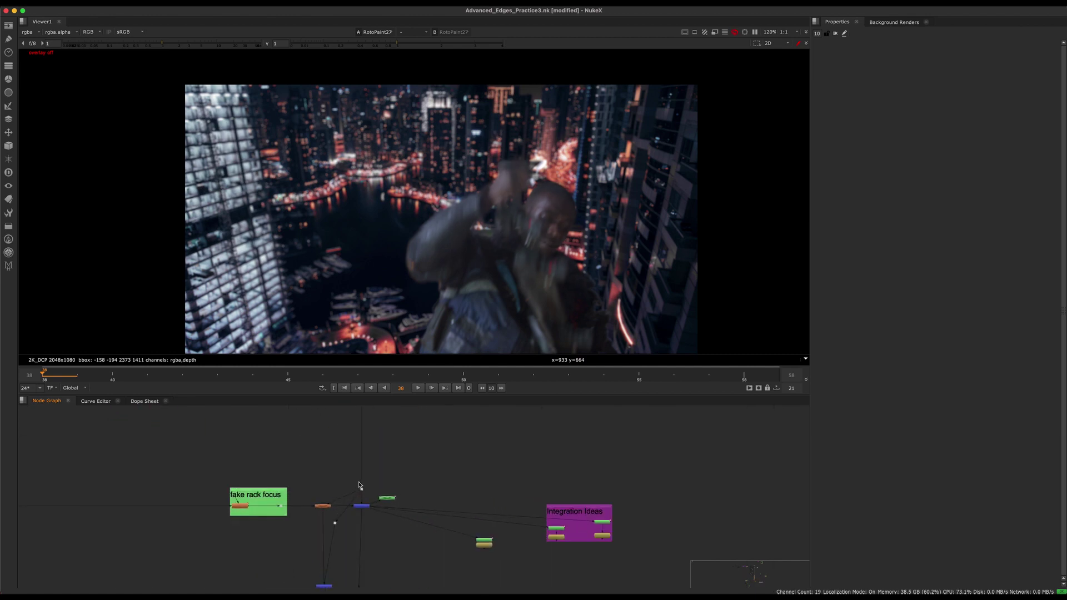
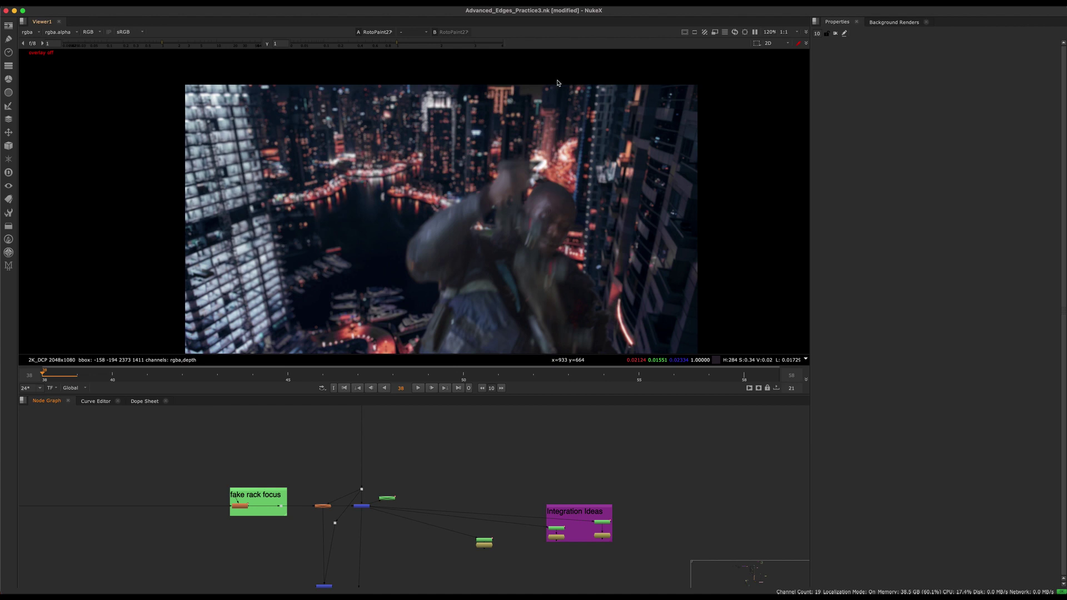
Insert a Grade in the background branch above the Merge and raise its gamma to 1.3.
middle_drag(350, 470, 399, 460)
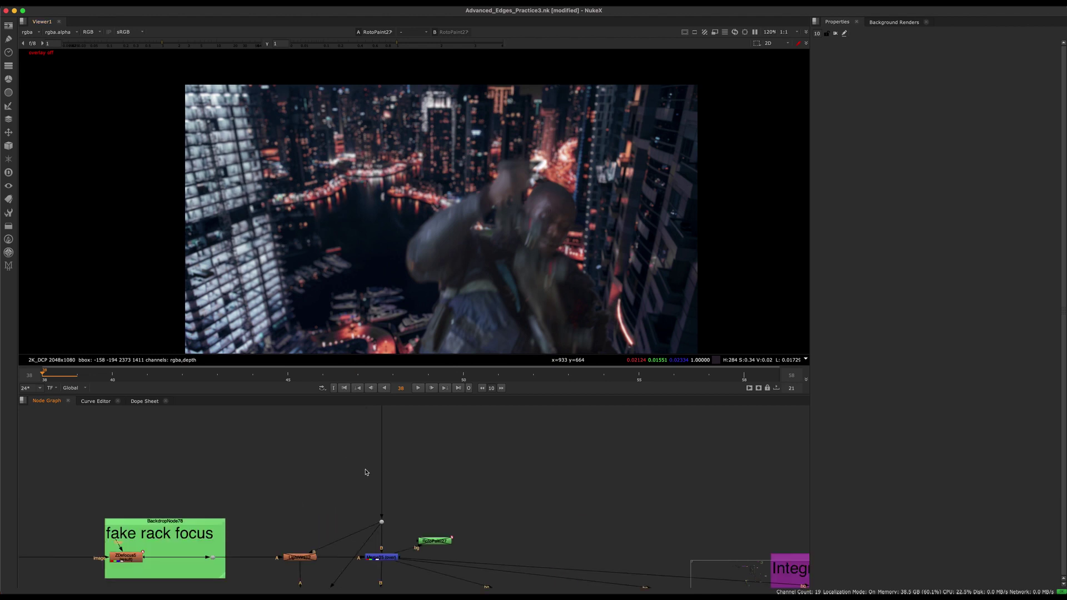
key(g)
drag(369, 456, 385, 460)
scroll(386, 460, up, 2)
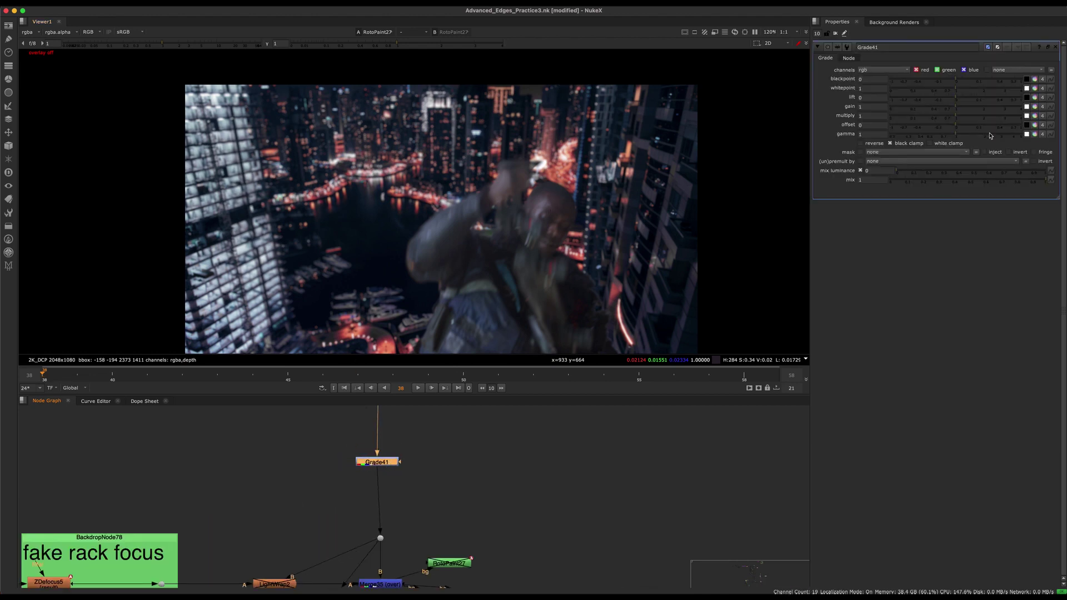
drag(954, 138, 966, 137)
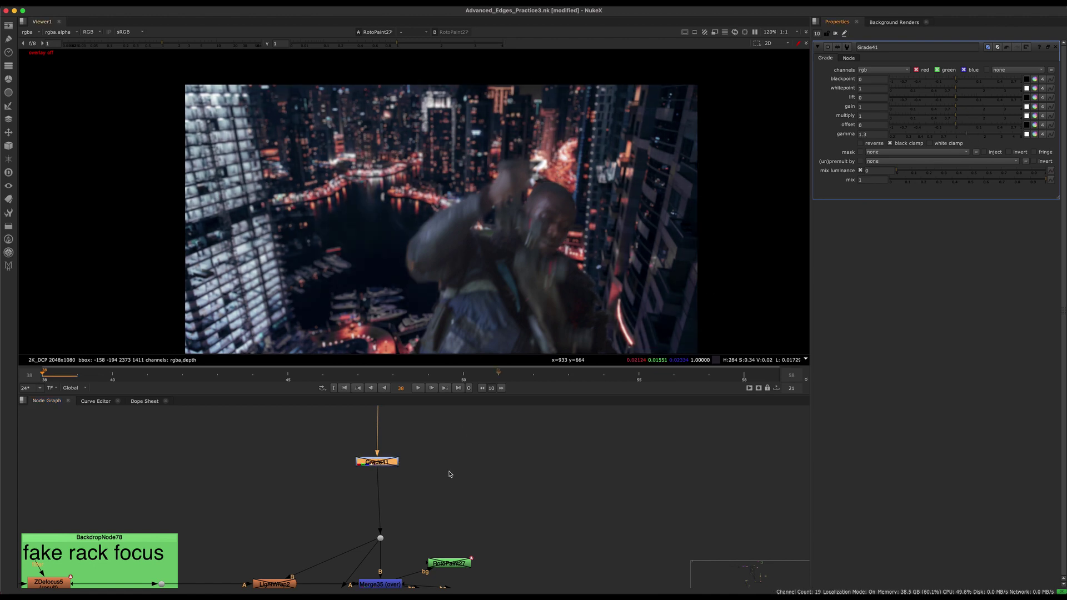
Compare the composite with Grade41 on and off, leave it disabled, and play forward to frame 47.
scroll(443, 422, up, 1)
middle_drag(458, 447, 462, 494)
key(d)
key(d)
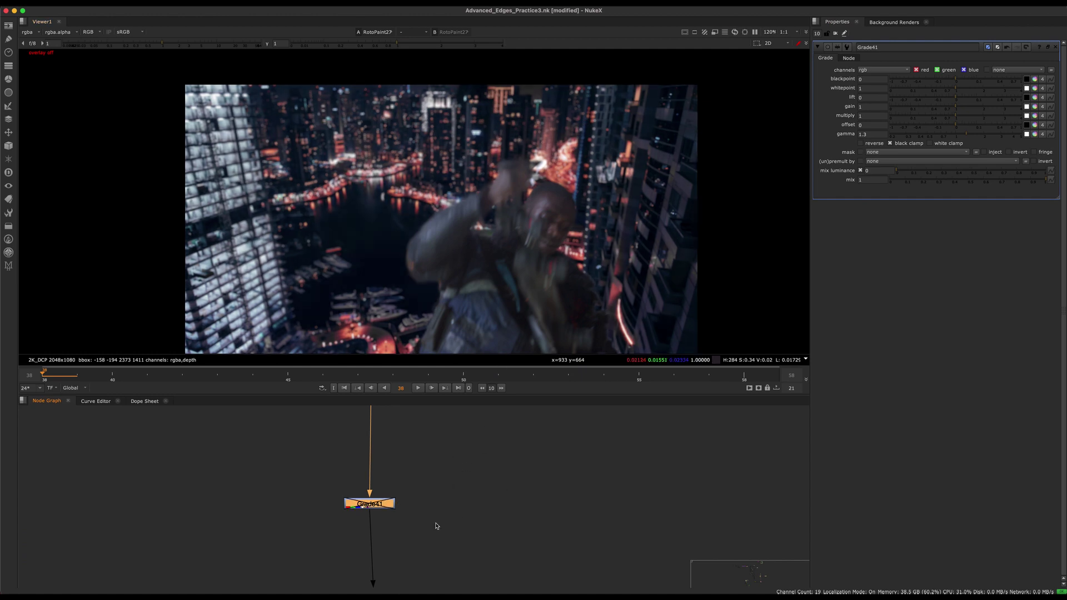
click(417, 389)
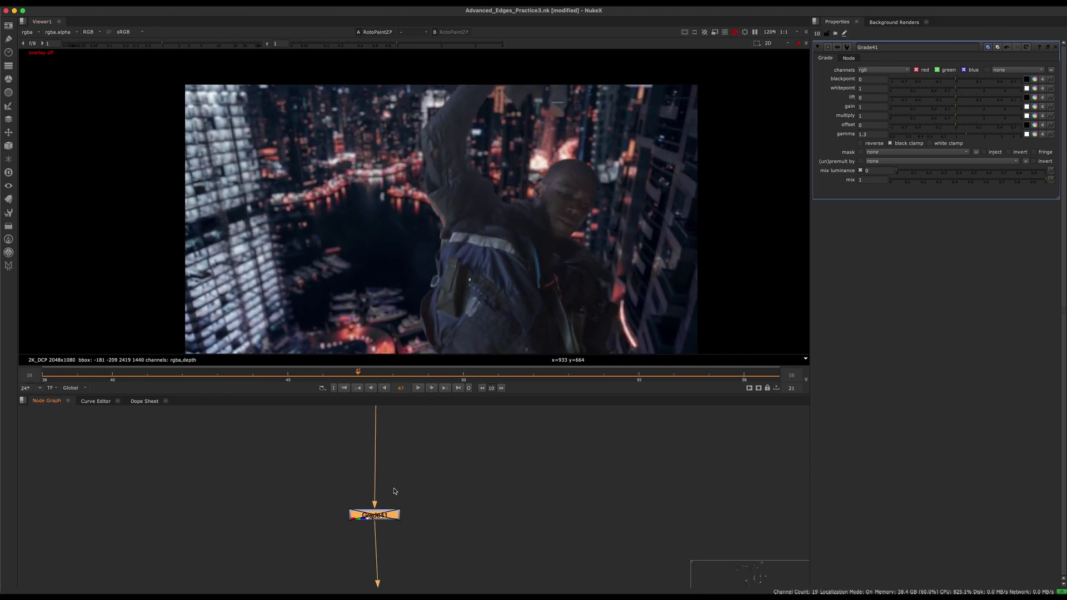
Add a Radial node beside Grade41 and connect it as the Grade's mask.
key(Tab)
text(radial)
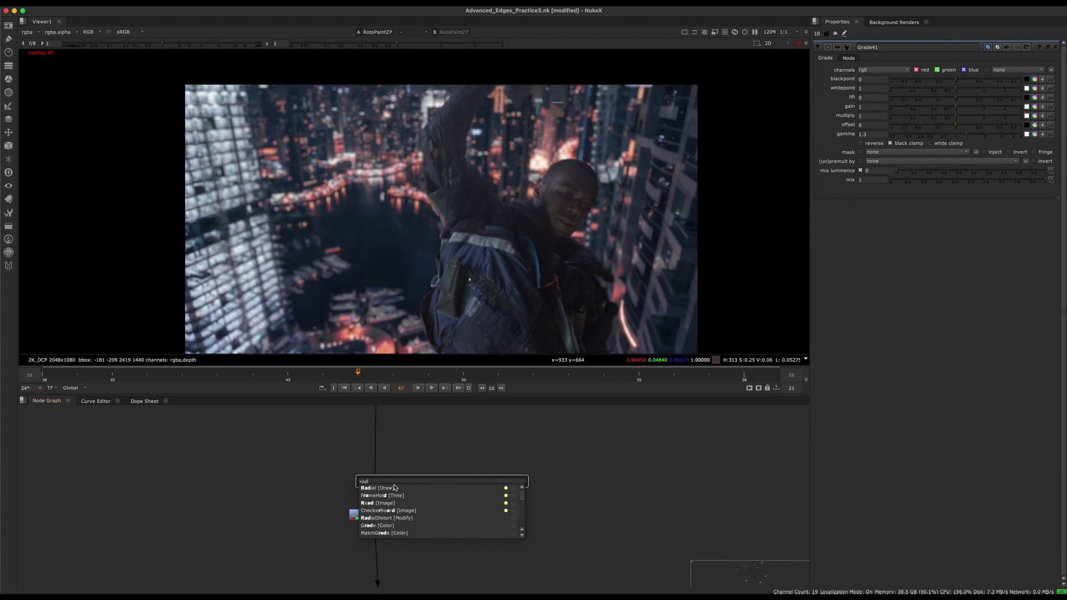
key(Return)
drag(446, 468, 413, 518)
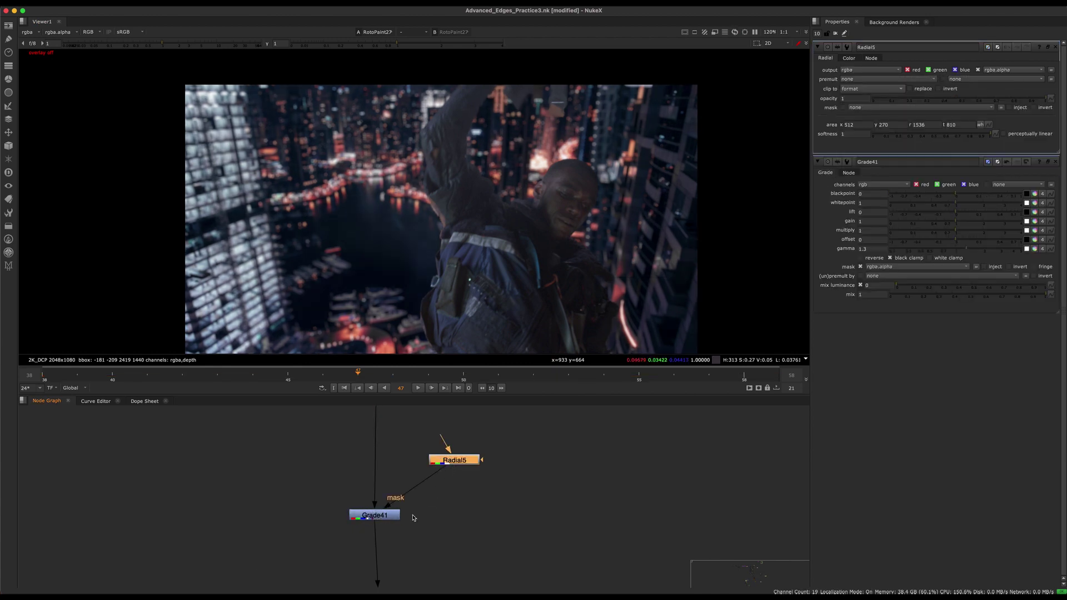
drag(459, 462, 459, 457)
Enlarge the Radial and place it over the upper part of the frame, with area 138, 582, 2032, 1914.
scroll(485, 281, down, 1)
key(q)
middle_drag(485, 281, 470, 322)
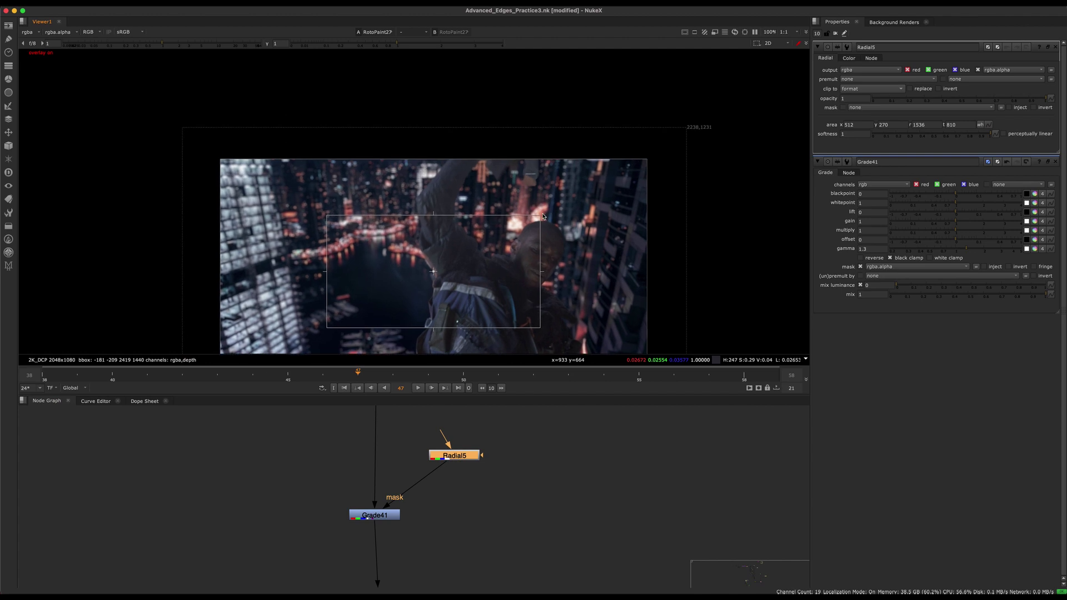
drag(541, 218, 723, 58)
drag(663, 271, 721, 271)
drag(524, 215, 524, 51)
drag(524, 189, 446, 124)
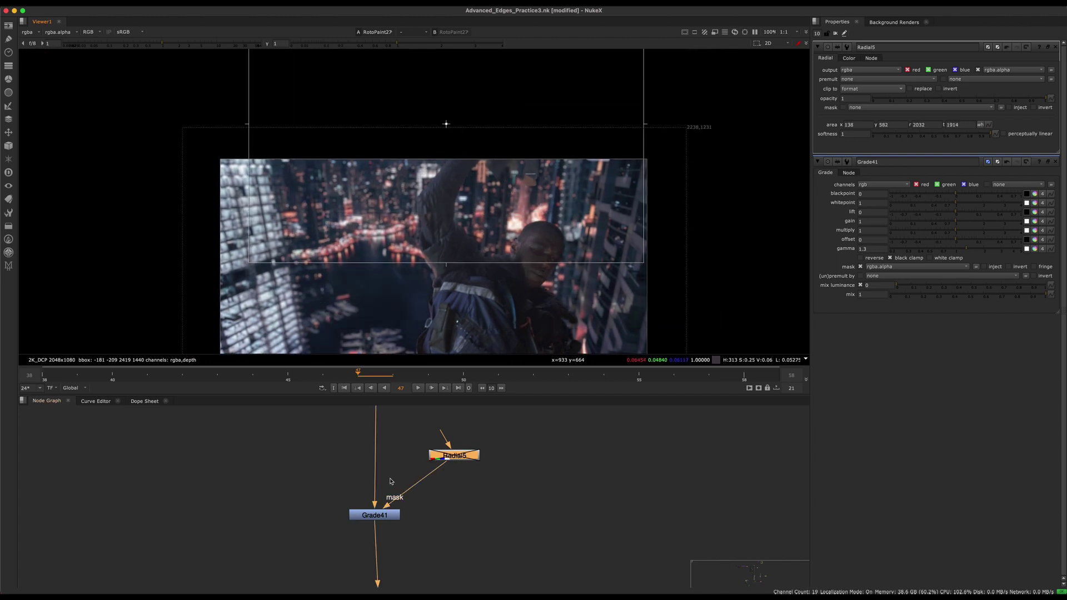
Set the masked Grade41's lift to 0.018 and gamma to 1.2.
drag(375, 515, 378, 511)
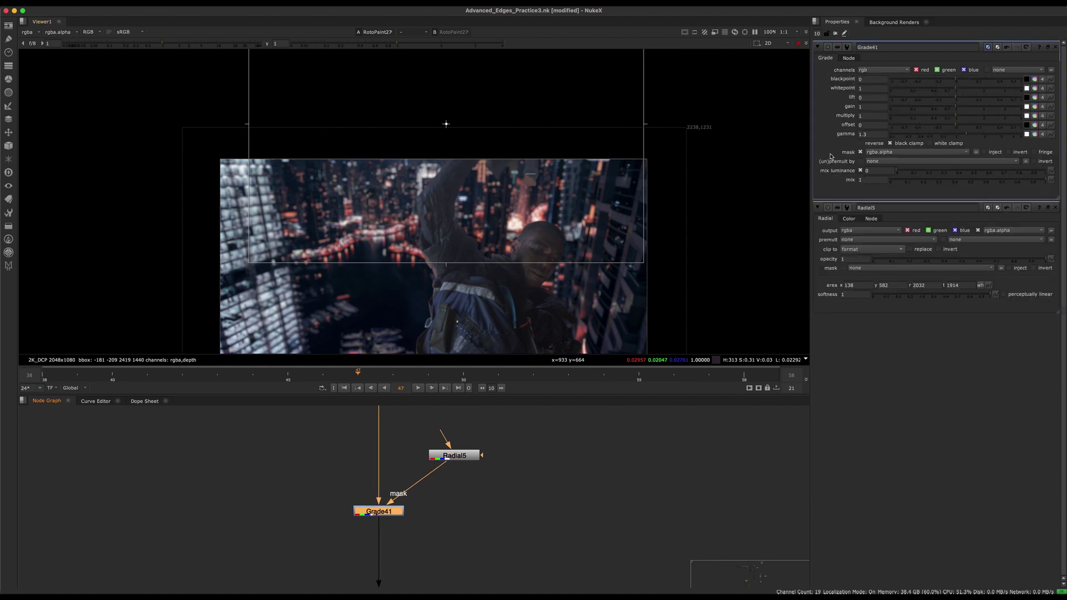
click(956, 134)
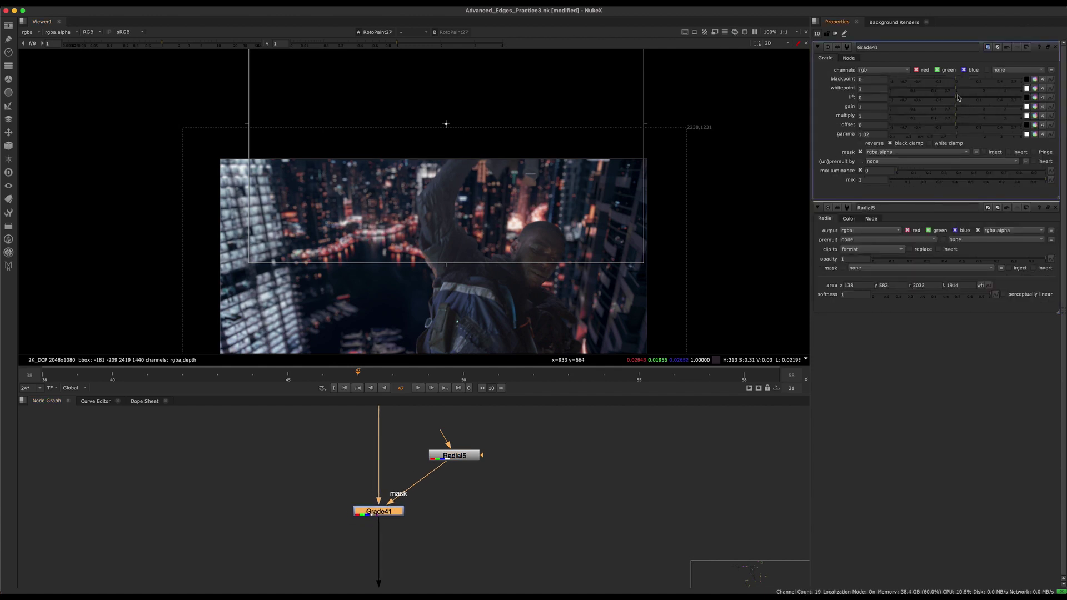
drag(964, 94, 965, 95)
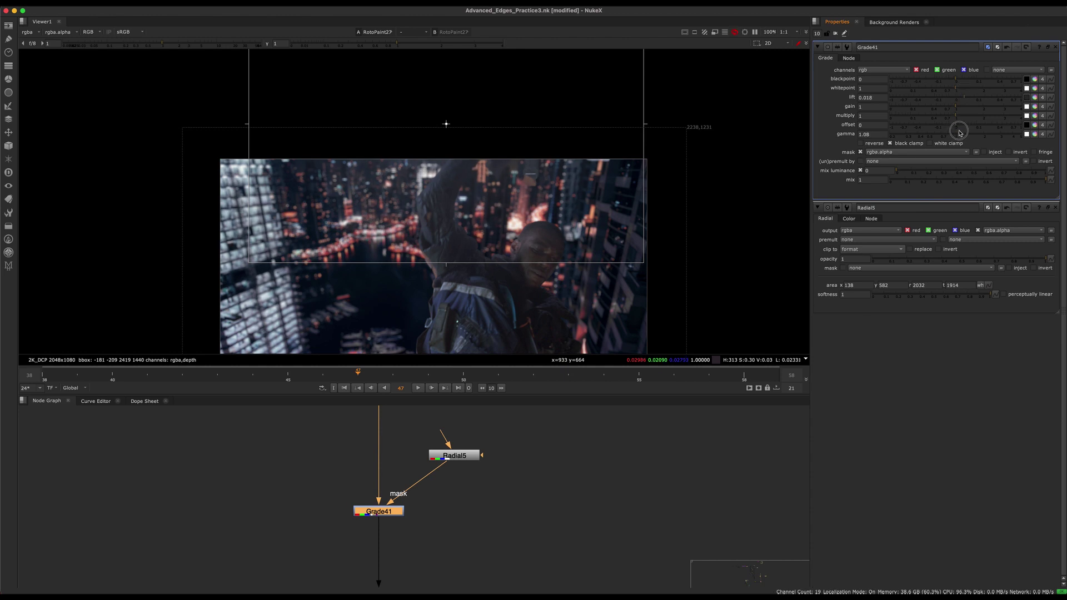
mouse_move(963, 132)
mouse_down()
mouse_move(967, 107)
mouse_move(948, 111)
mouse_move(958, 115)
mouse_up()
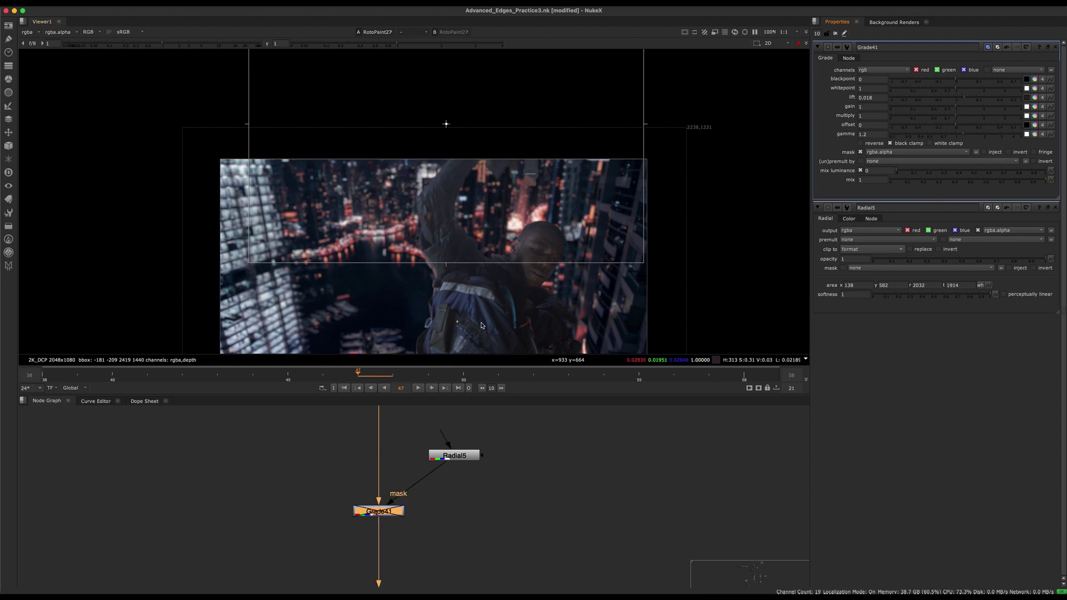
Reposition and shrink the Radial over the top of the background, to area 224, 632, 1886, 1790.
drag(449, 125, 467, 152)
middle_drag(513, 265, 494, 195)
key(q)
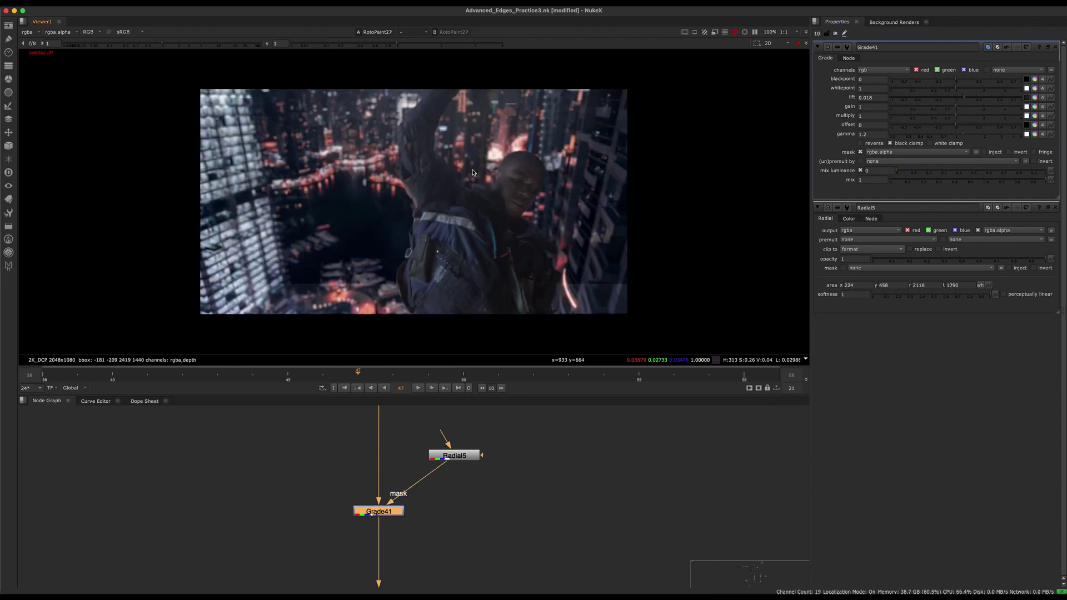
key(q)
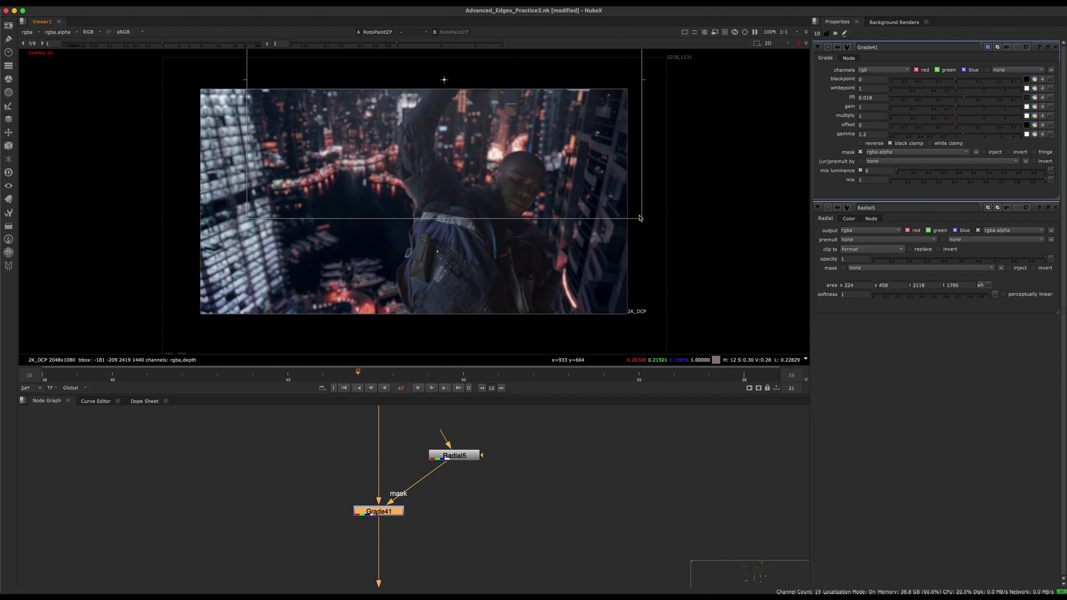
drag(639, 215, 590, 182)
key(o)
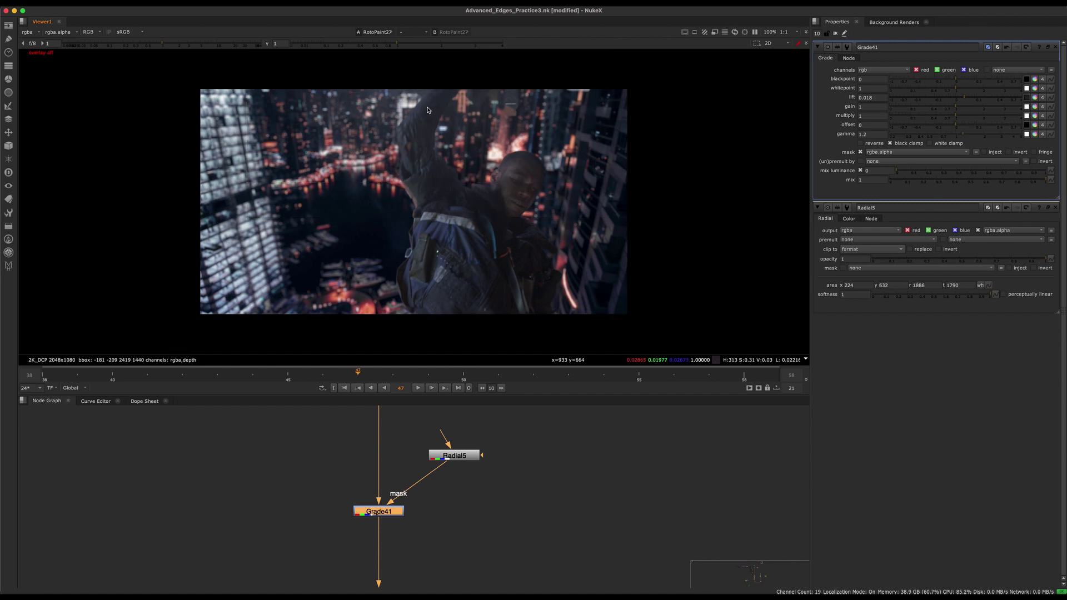
Toggle Grade41 off and on repeatedly to compare the raised arm's edges against the original and lifted background, leaving it enabled.
key(d)
key(d)
middle_drag(485, 116, 515, 182)
key(d)
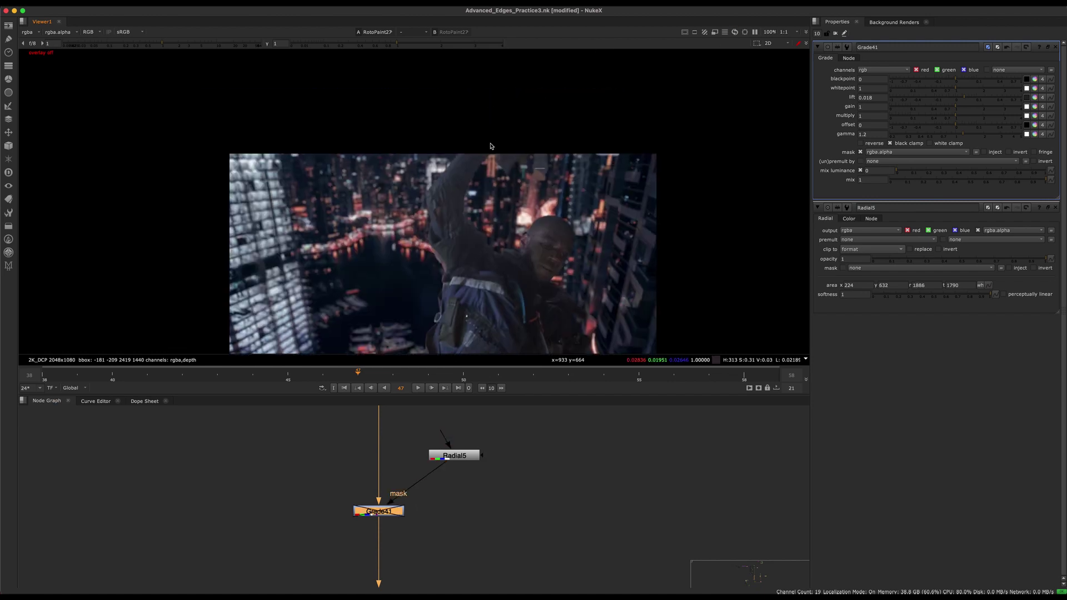
key(d)
scroll(485, 165, down, 4)
key(q)
key(q)
key(f)
key(d)
key(d)
middle_drag(436, 113, 476, 157)
key(d)
key(d)
key(d)
key(d)
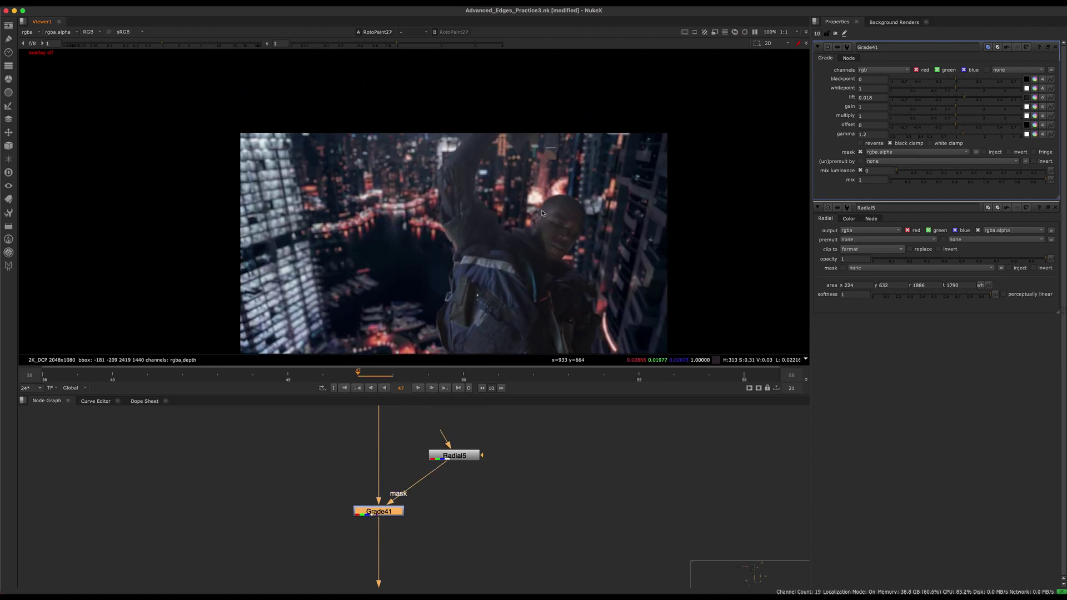
Examine the raised arm's edges at several magnifications with Grade41 disabled and enabled, leaving it enabled.
key(d)
key(d)
key(q)
middle_drag(486, 187, 506, 240)
key(q)
key(d)
scroll(495, 197, up, 5)
middle_drag(509, 136, 545, 76)
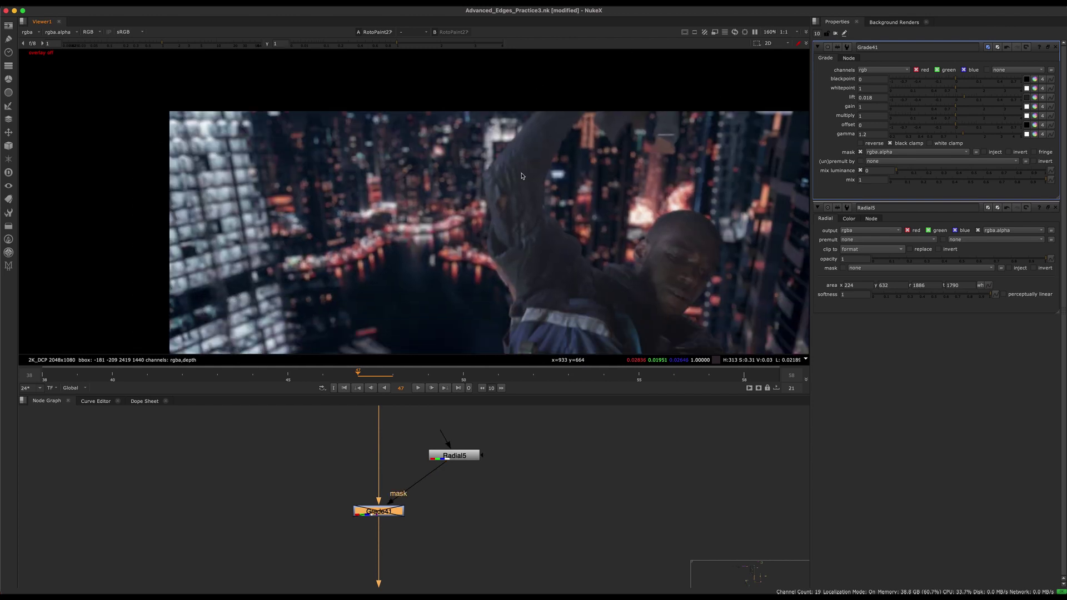
key(d)
middle_drag(549, 221, 420, 208)
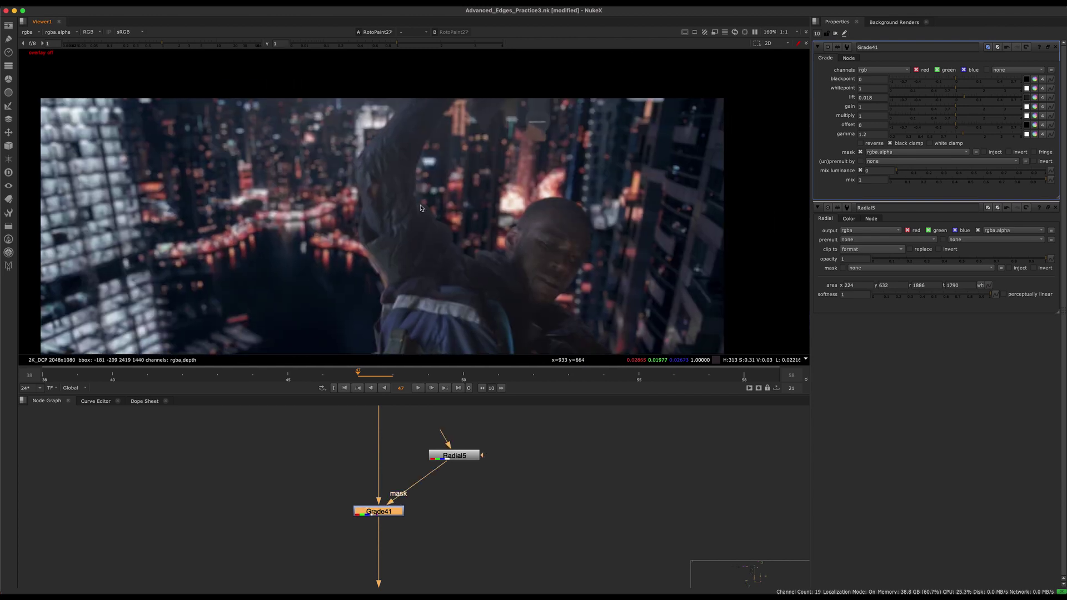
key(d)
scroll(449, 102, up, 2)
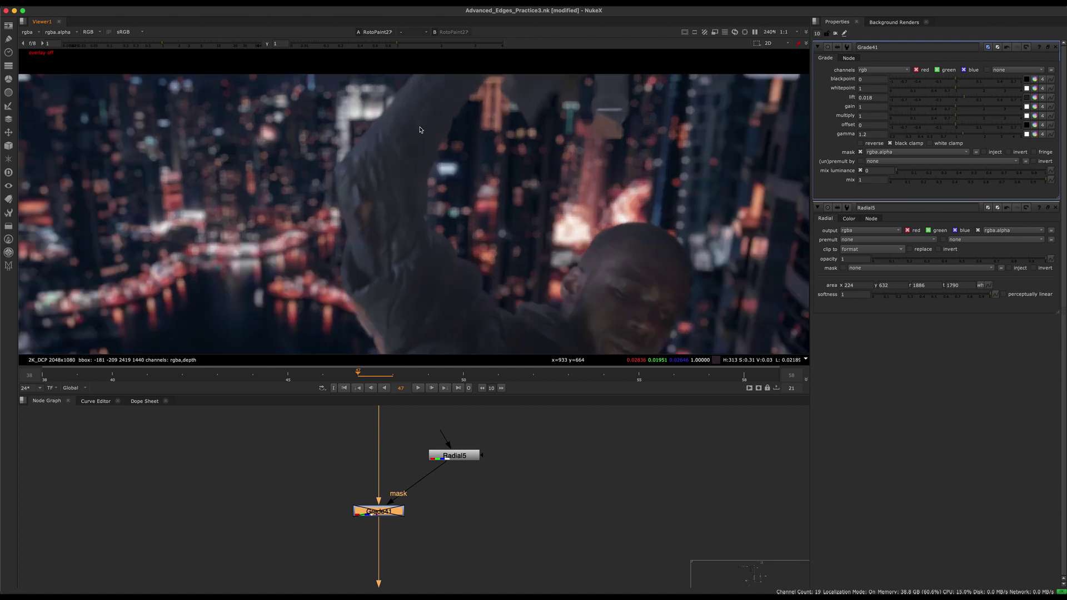
key(d)
scroll(466, 166, down, 3)
key(d)
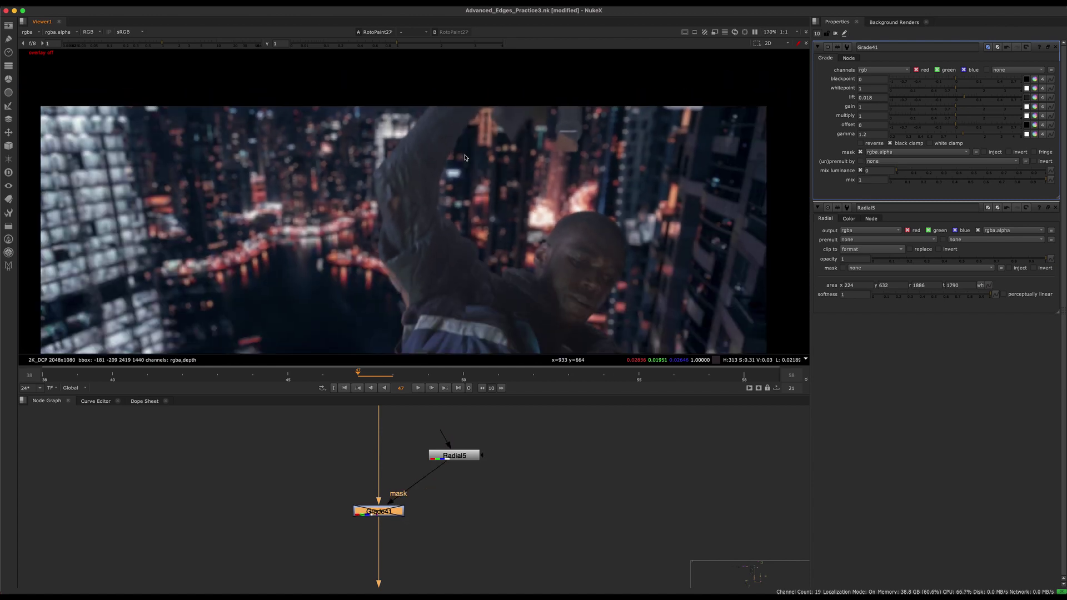
key(d)
key(f)
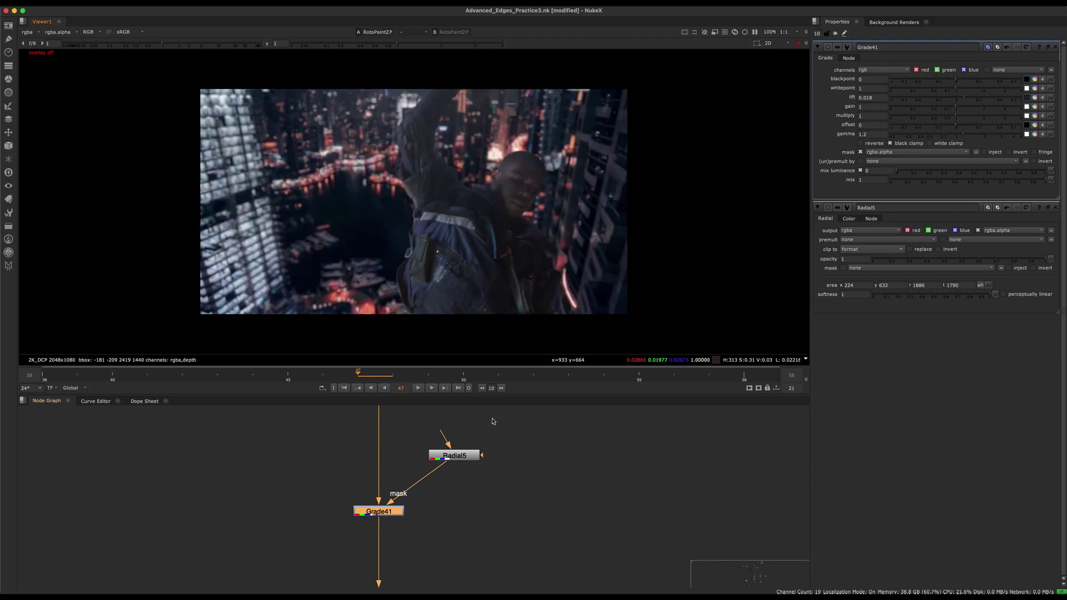
Move Radial5 away from Grade41 and add a Noise node above the mask connection.
middle_drag(481, 434, 424, 426)
drag(391, 449, 521, 464)
scroll(483, 469, up, 3)
middle_drag(395, 407, 409, 449)
click(410, 425)
key(Tab)
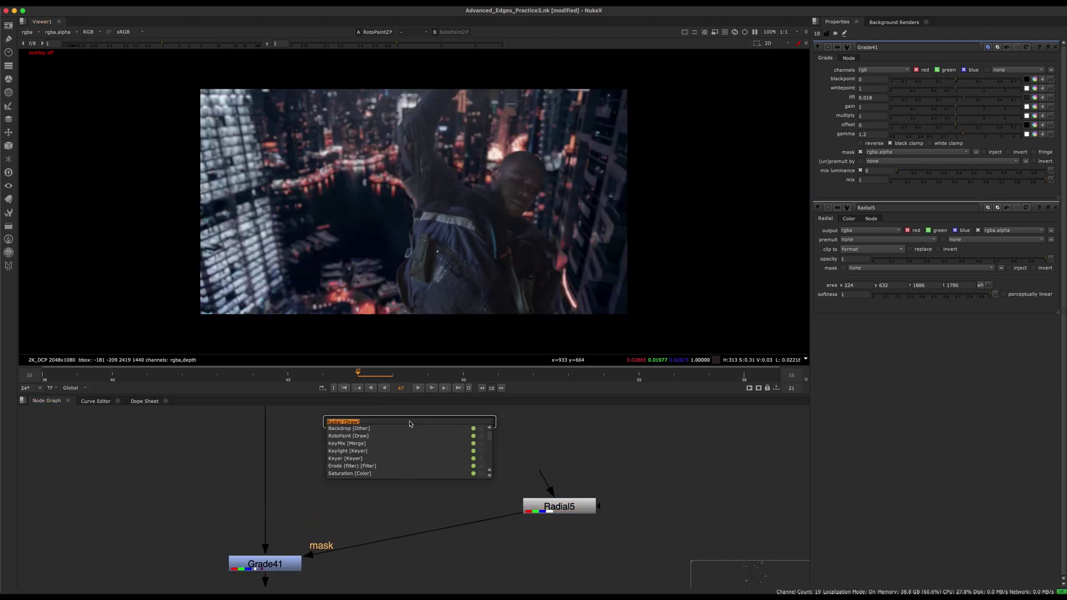
text(noi)
key(Return)
Insert a Merge between Radial5 and Grade41's mask input, with Noise11 as input A and the operation set to stencil.
key(m)
drag(528, 454, 424, 542)
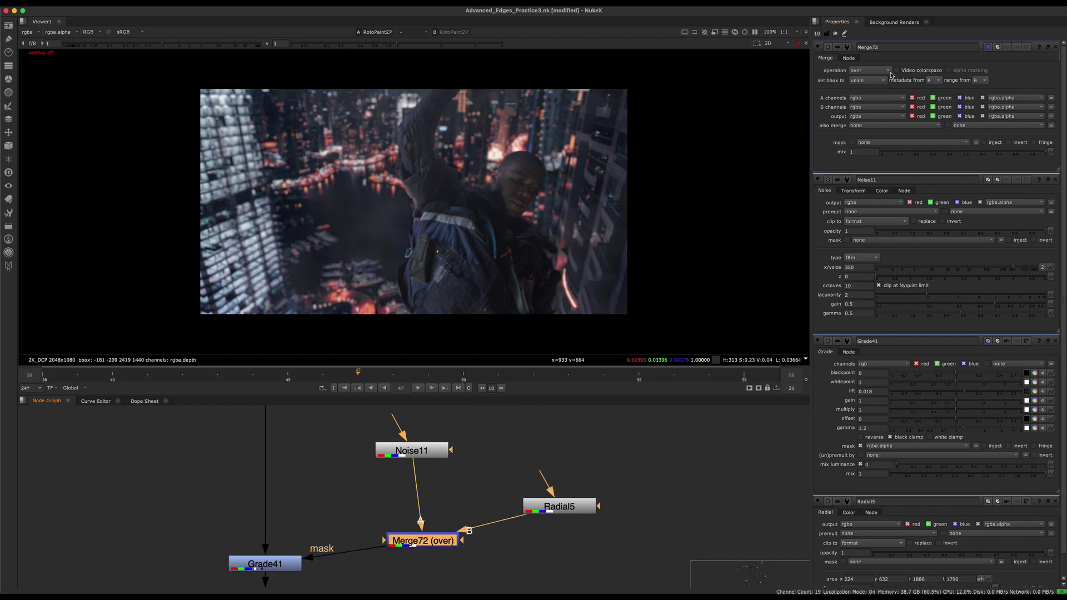
click(869, 71)
click(868, 248)
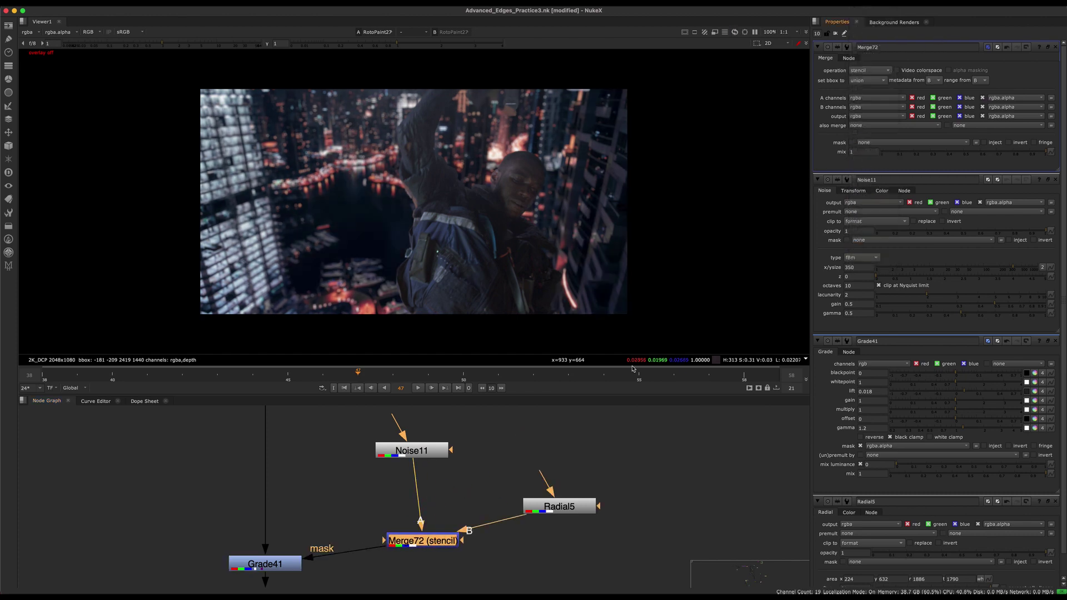
middle_drag(470, 478, 489, 487)
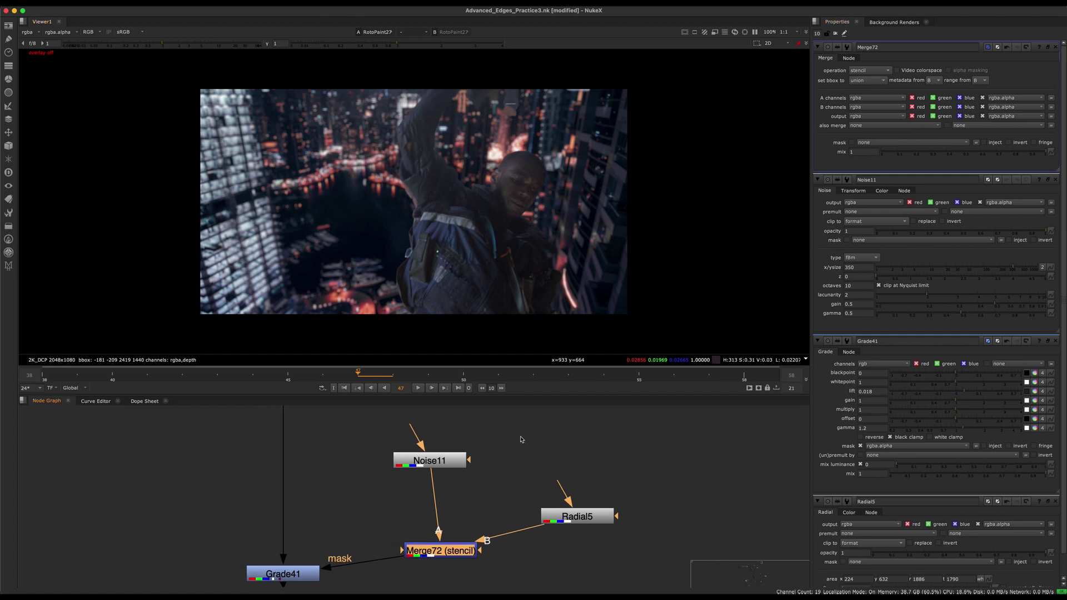
Duplicate the Noise11 node and place the copy on the opposite side of Grade41.
drag(516, 427, 371, 586)
scroll(431, 505, down, 2)
middle_drag(409, 523, 482, 469)
click(517, 437)
key(super+c)
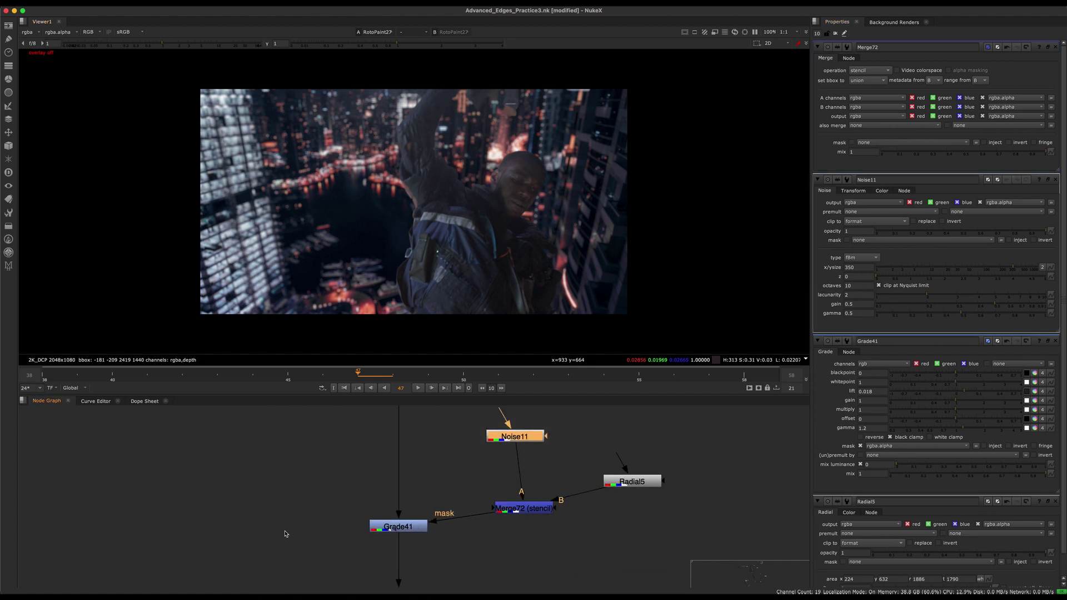
click(265, 531)
key(super+v)
middle_drag(336, 530, 356, 504)
Duplicate Grade41, insert the copy directly below it in the main pipe, and use Noise12 as its mask.
drag(466, 462, 387, 530)
click(332, 547)
key(g)
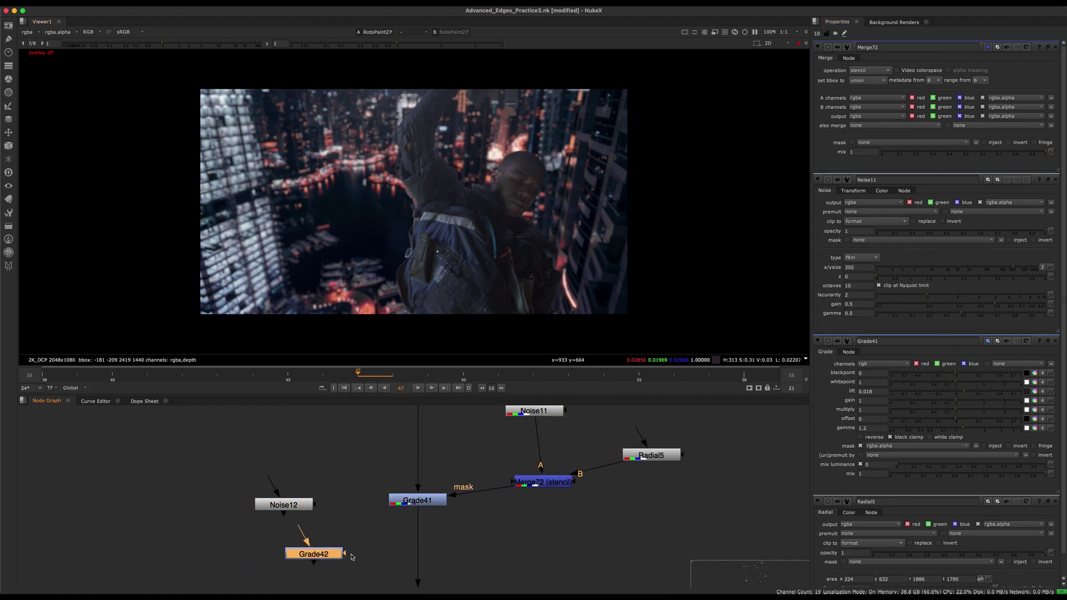
drag(309, 550, 421, 555)
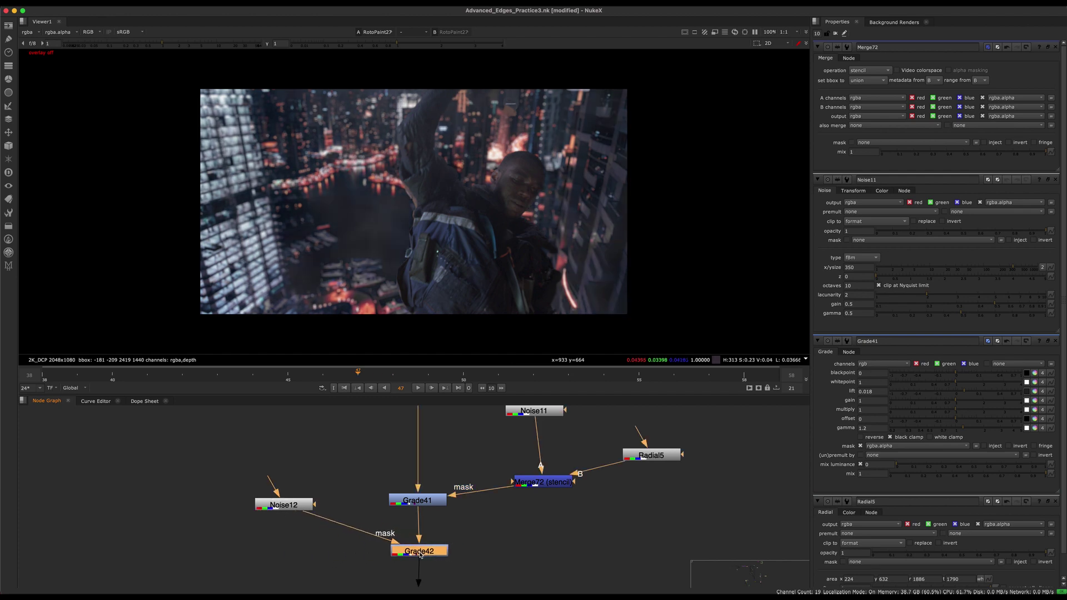
middle_drag(364, 522, 408, 531)
drag(331, 514, 287, 532)
Add a Roto node and merge it with Noise12 in Grade42's mask input, using the mask operation.
click(338, 485)
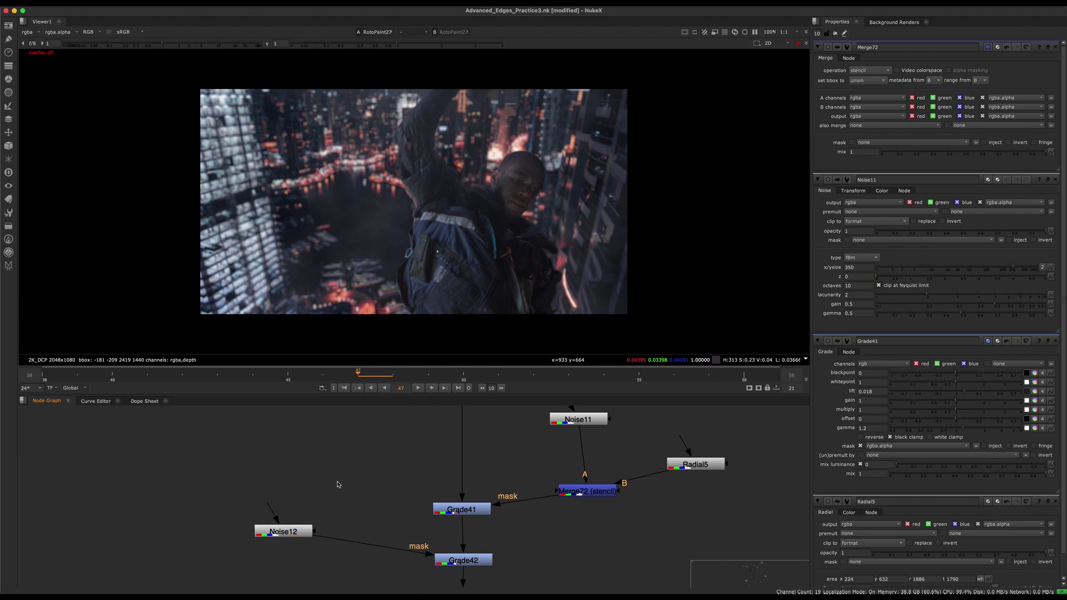
key(o)
key(m)
drag(436, 481, 374, 545)
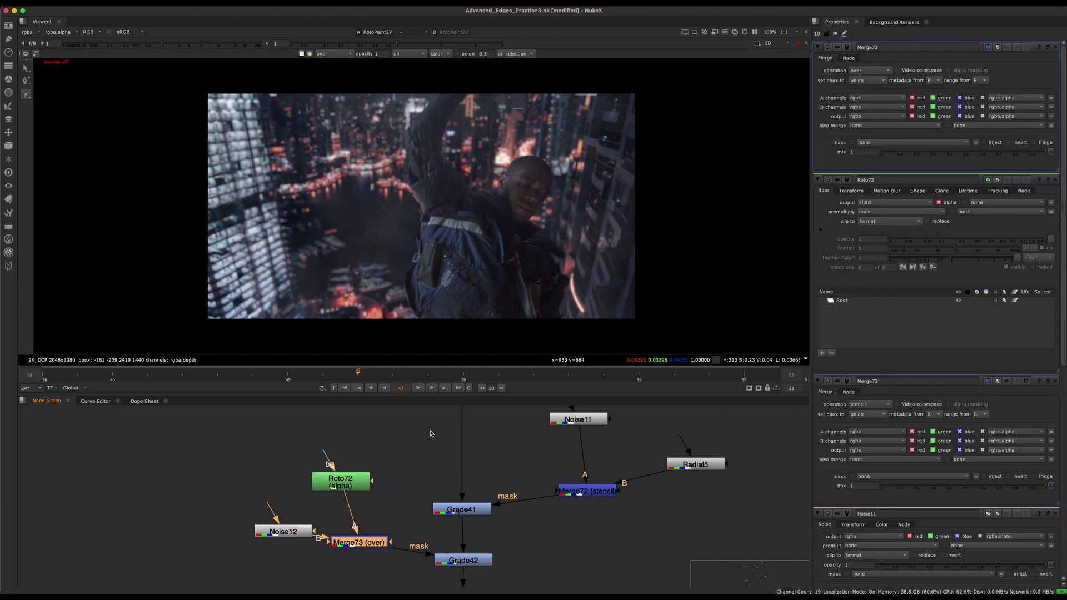
click(870, 70)
click(869, 140)
Open Roto72's properties with the viewer overlay on, and close the other nodes' property panels.
double_click(340, 481)
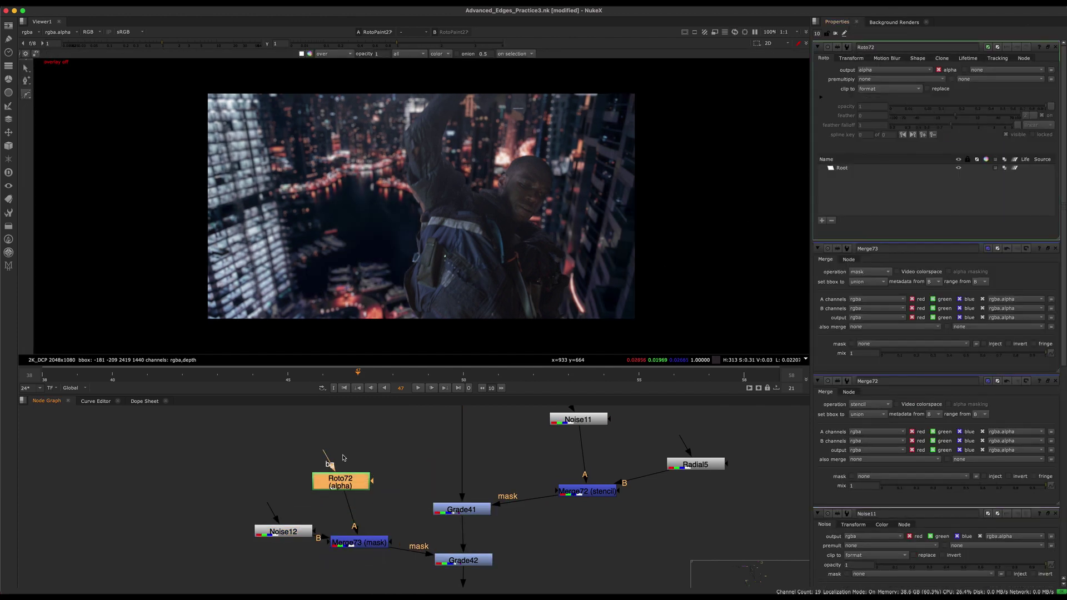
middle_drag(481, 76, 476, 111)
key(o)
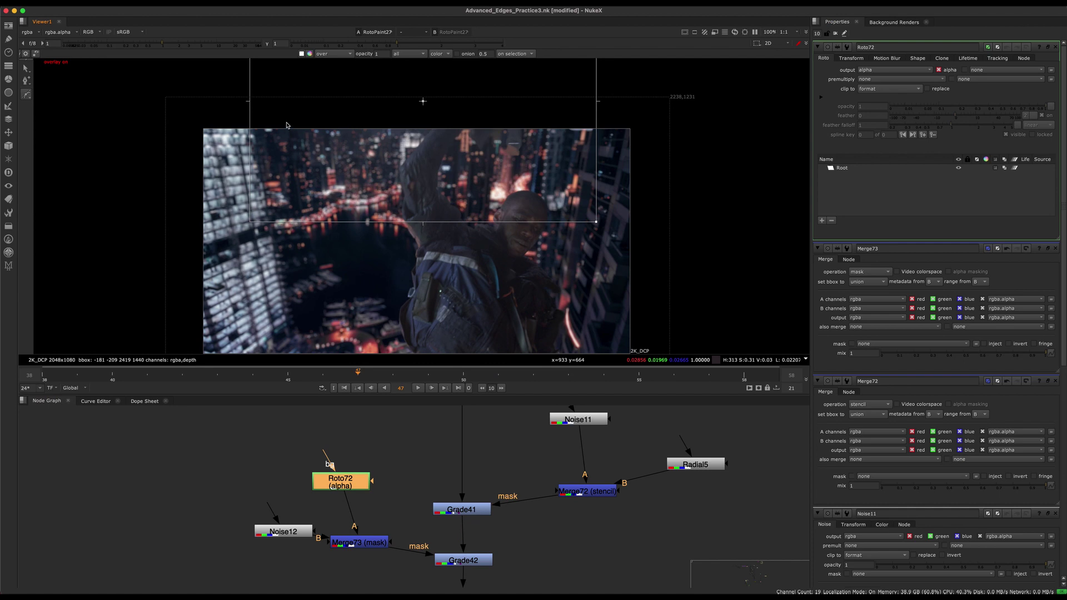
click(1055, 249)
click(1055, 249)
click(1055, 249)
click(1056, 249)
click(1056, 249)
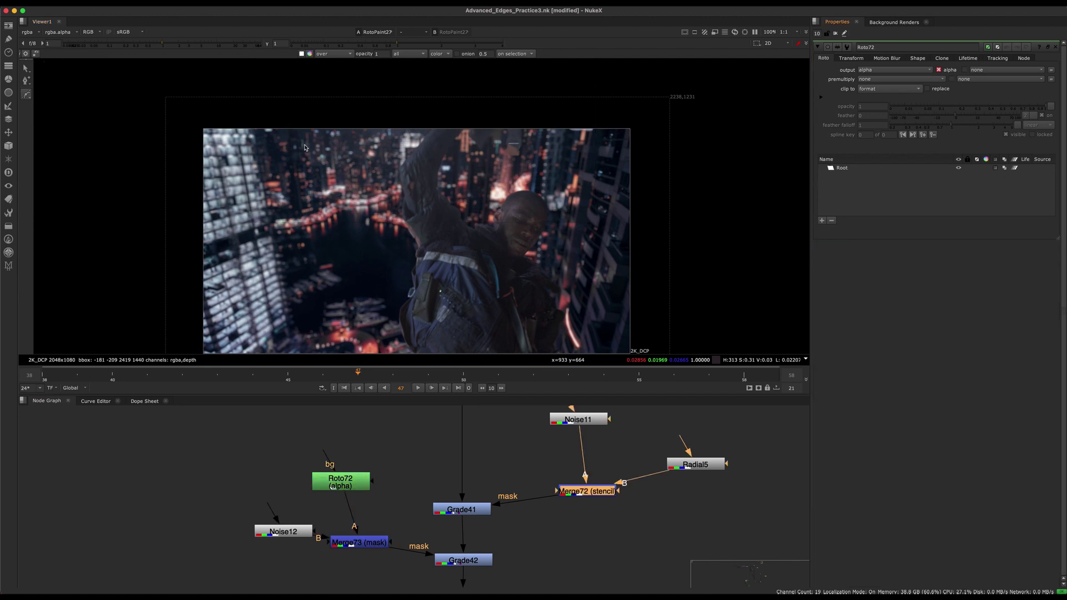
Draw a closed Bezier shape in Roto72 over the background's upper-left area, from above the frame to beside the raised arm.
middle_drag(311, 145, 359, 146)
drag(305, 93, 339, 66)
drag(437, 162, 429, 175)
click(396, 206)
click(327, 244)
click(246, 218)
click(305, 93)
Feather the whole Bezier outward and stretch its lower feather point further toward the dark water.
drag(498, 79, 145, 355)
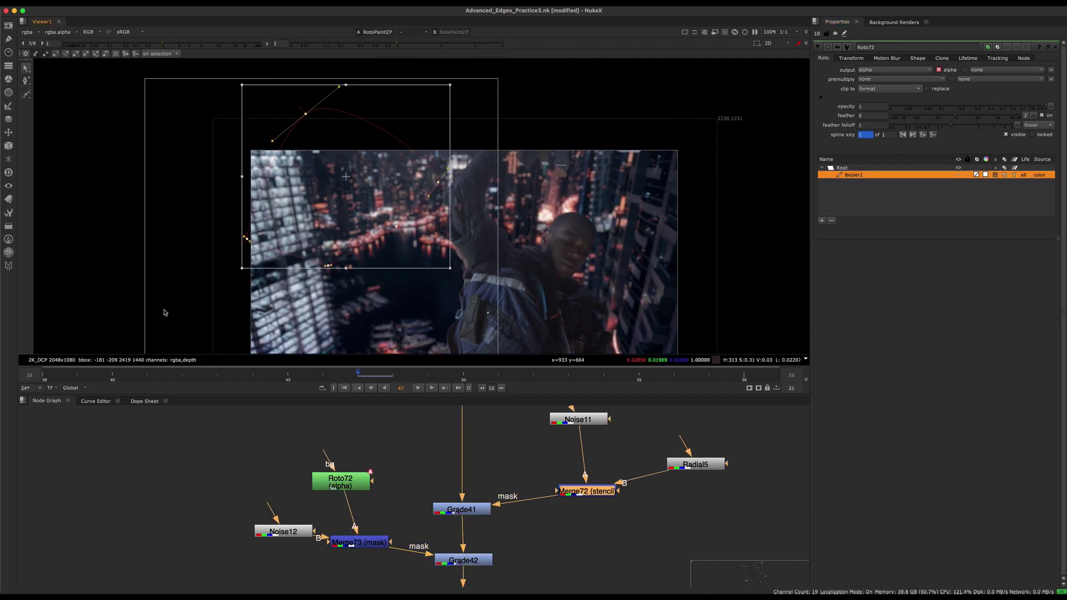
key(e)
key(e)
key(e)
key(e)
key(e)
click(451, 195)
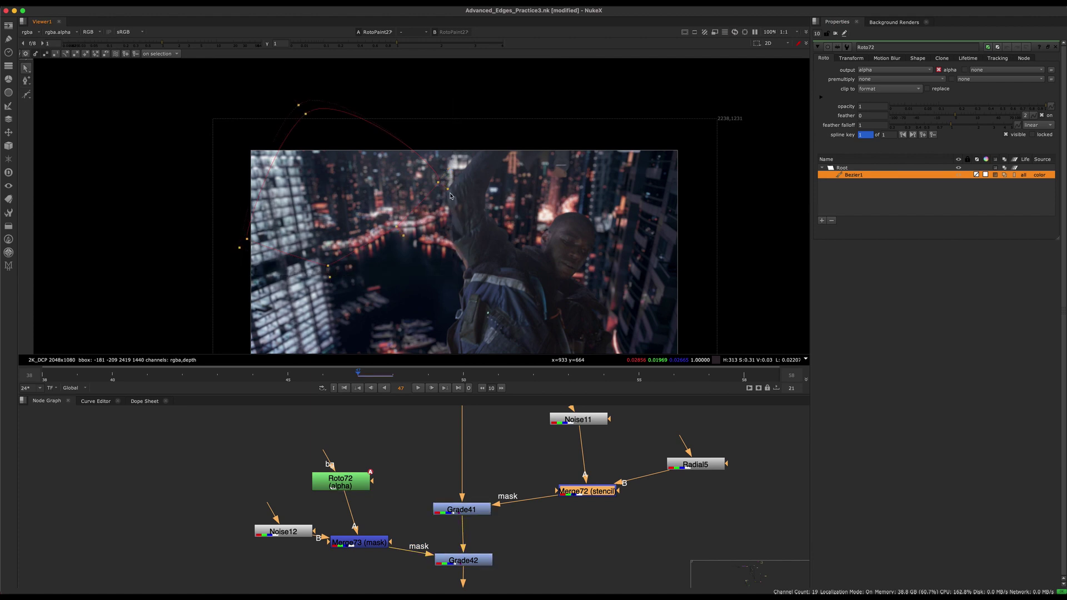
drag(404, 236, 425, 287)
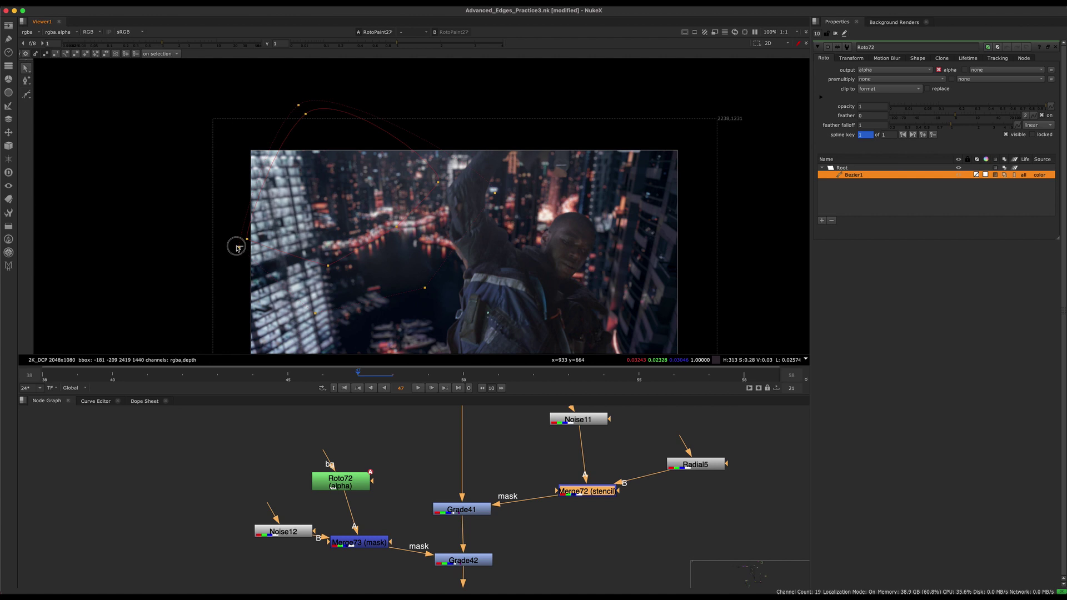
key(f)
key(q)
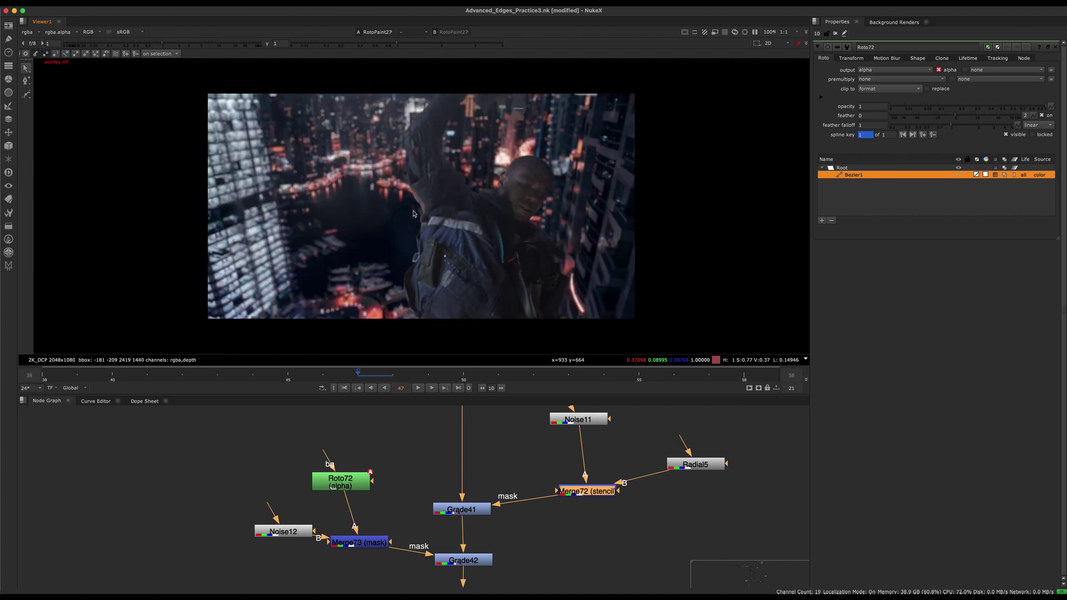
Select Grade41 and Grade42 and toggle both off and on to compare the background with and without them.
click(510, 547)
middle_drag(485, 495, 438, 448)
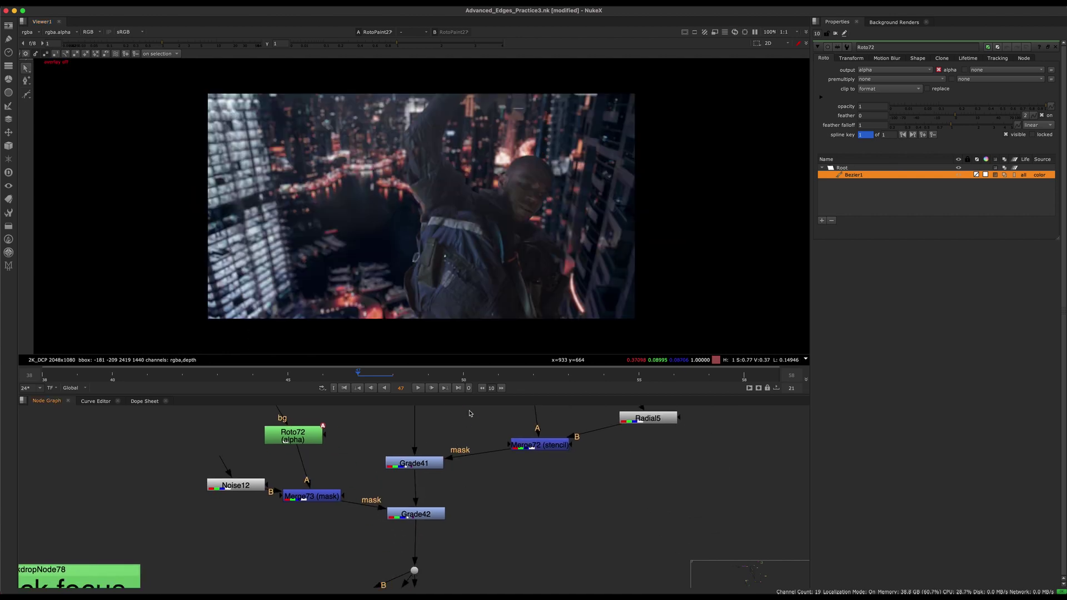
drag(470, 414, 410, 516)
key(d)
key(d)
key(d)
key(d)
Duplicate the Bezier shape in Roto72 and reposition the copy over the buildings at the frame's right side.
key(q)
middle_drag(421, 158, 425, 211)
scroll(457, 196, down, 3)
key(f)
right_click(858, 174)
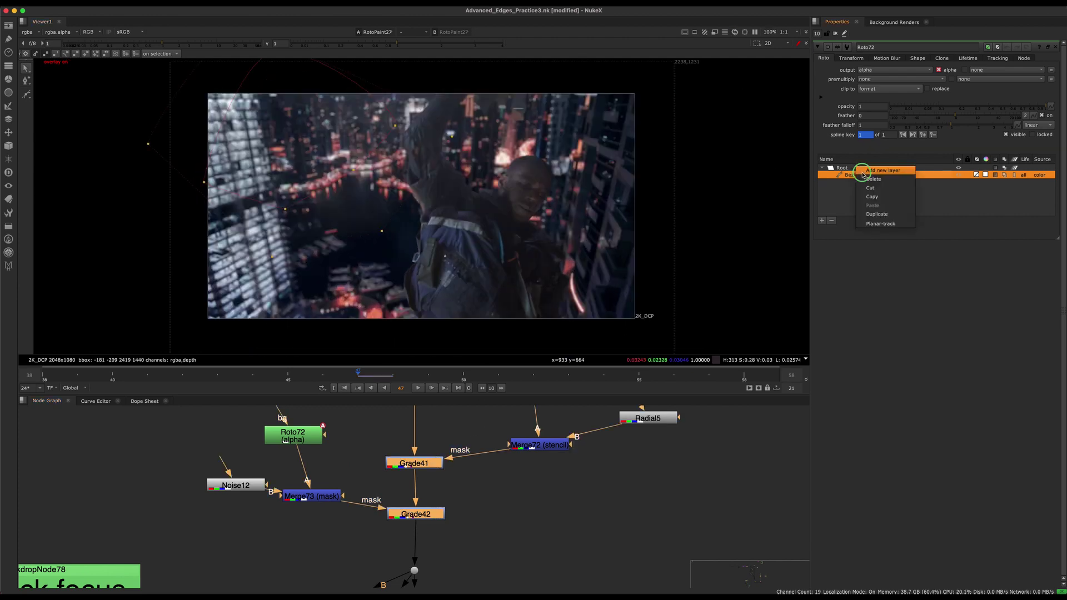
click(884, 216)
click(886, 215)
scroll(479, 218, down, 1)
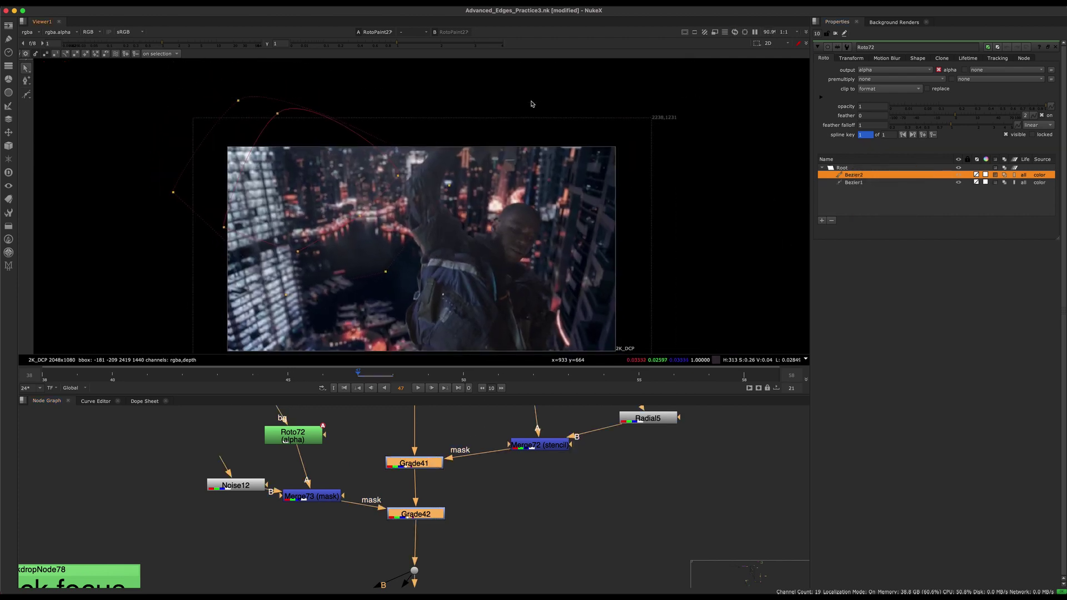
drag(532, 104, 167, 292)
drag(336, 200, 613, 254)
click(444, 293)
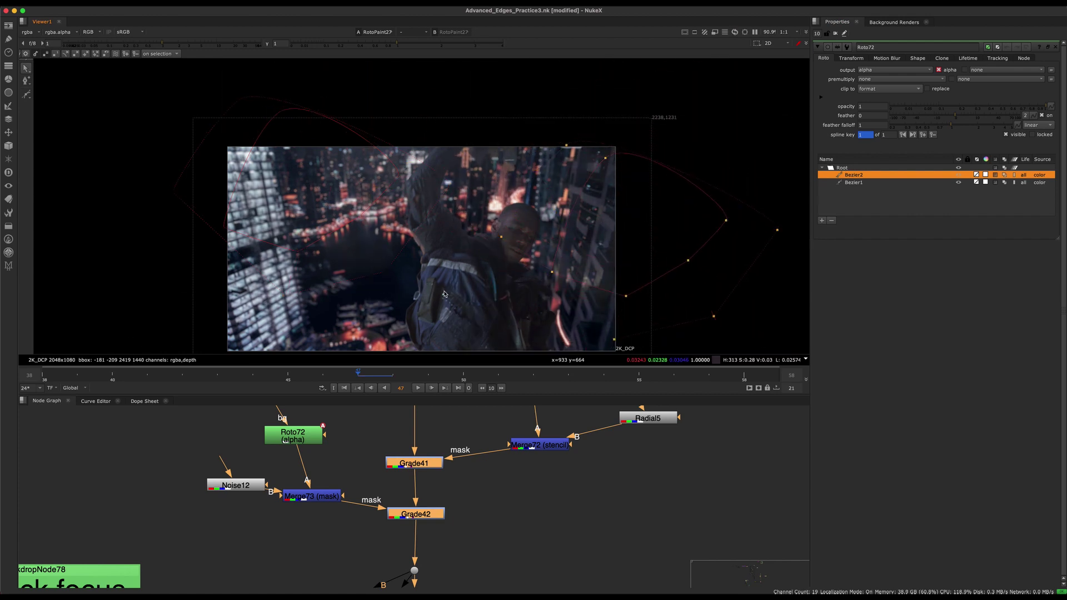
Adjust the points and feather of Bezier2 near the man's shoulder and the right-hand buildings.
click(557, 265)
click(558, 298)
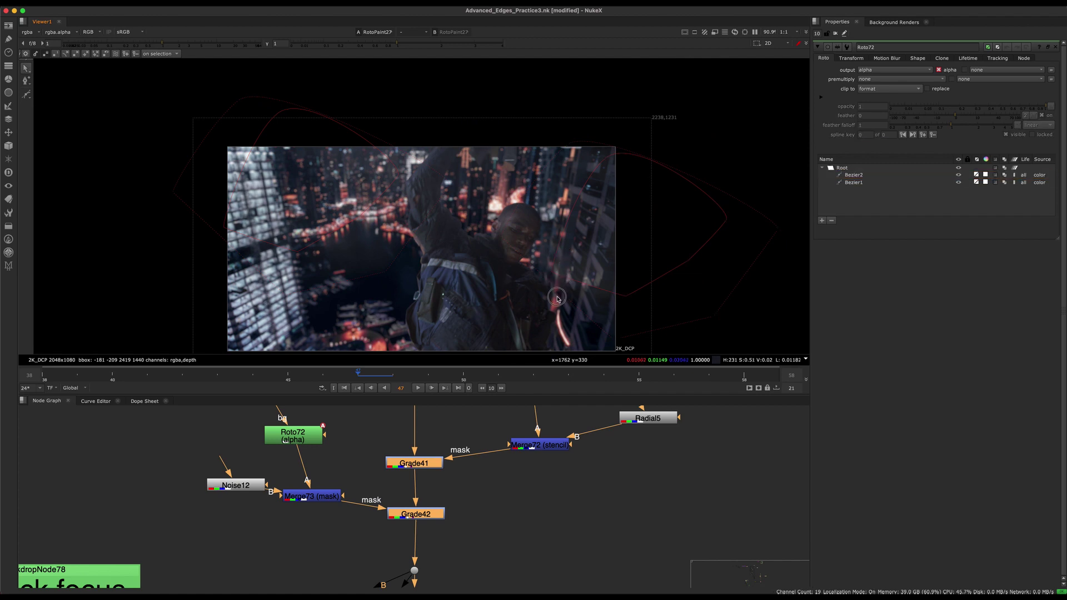
click(578, 288)
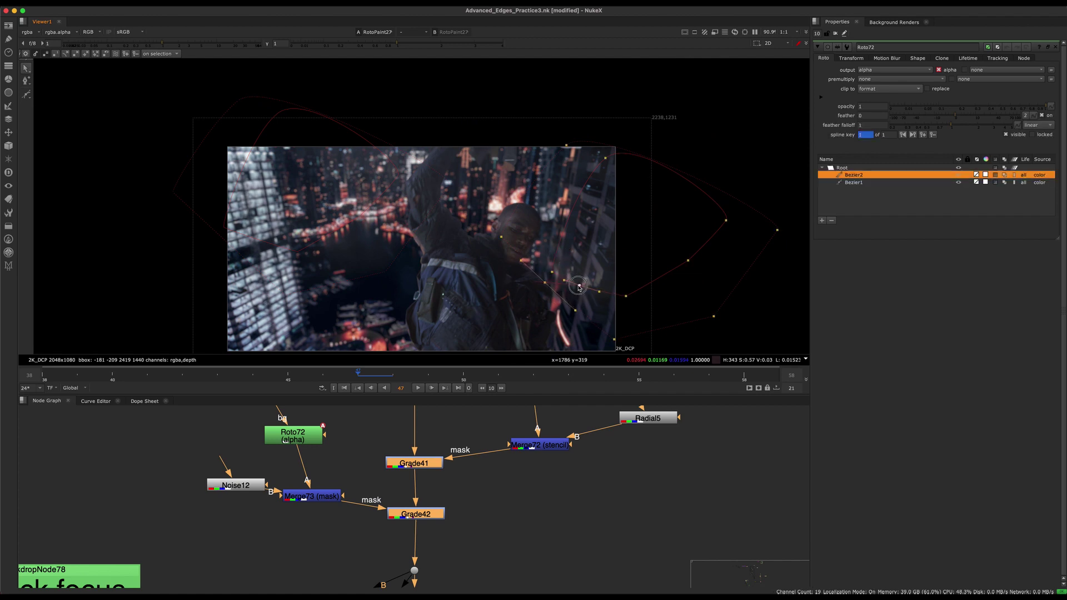
drag(537, 284, 499, 280)
key(o)
middle_click(490, 253)
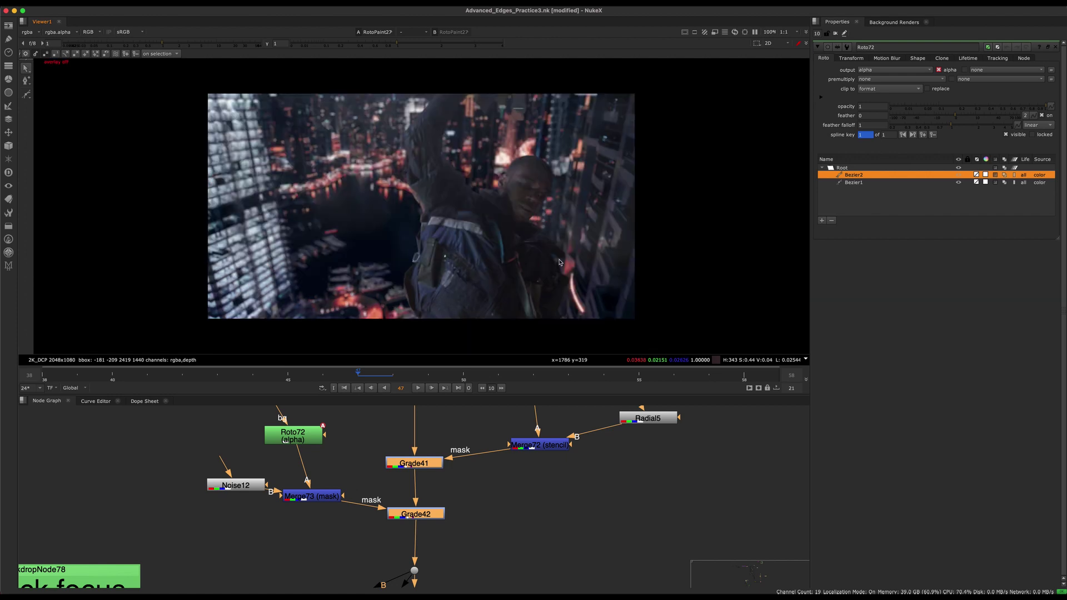
middle_drag(490, 252, 473, 201)
key(o)
drag(615, 257, 588, 284)
key(o)
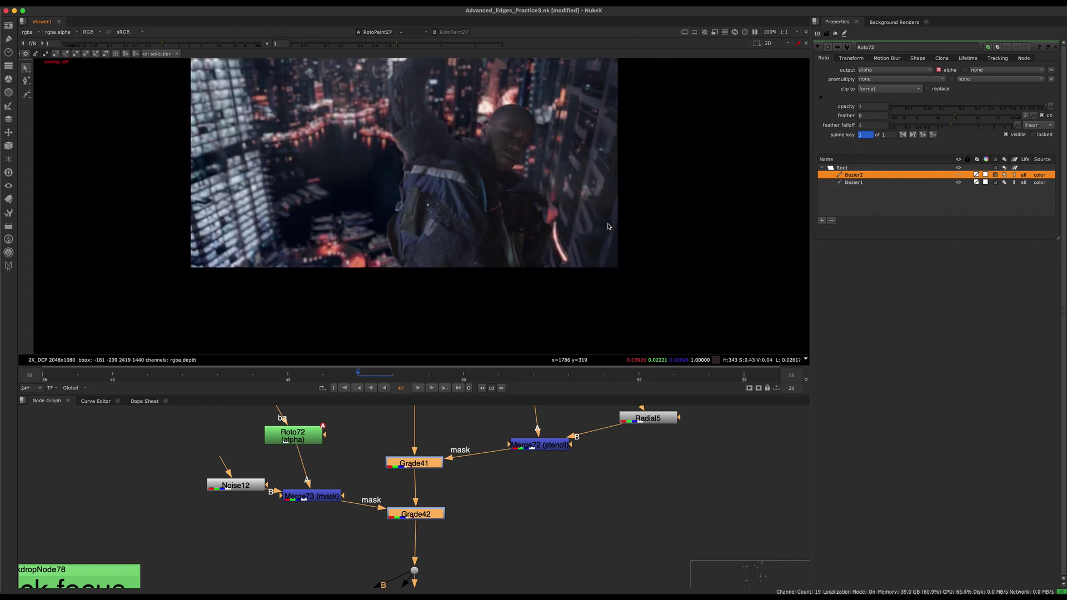
Compare the edges around the man's raised arm and head with both background Grades disabled and enabled, leaving them enabled.
key(f)
middle_drag(435, 473, 434, 456)
scroll(431, 445, down, 2)
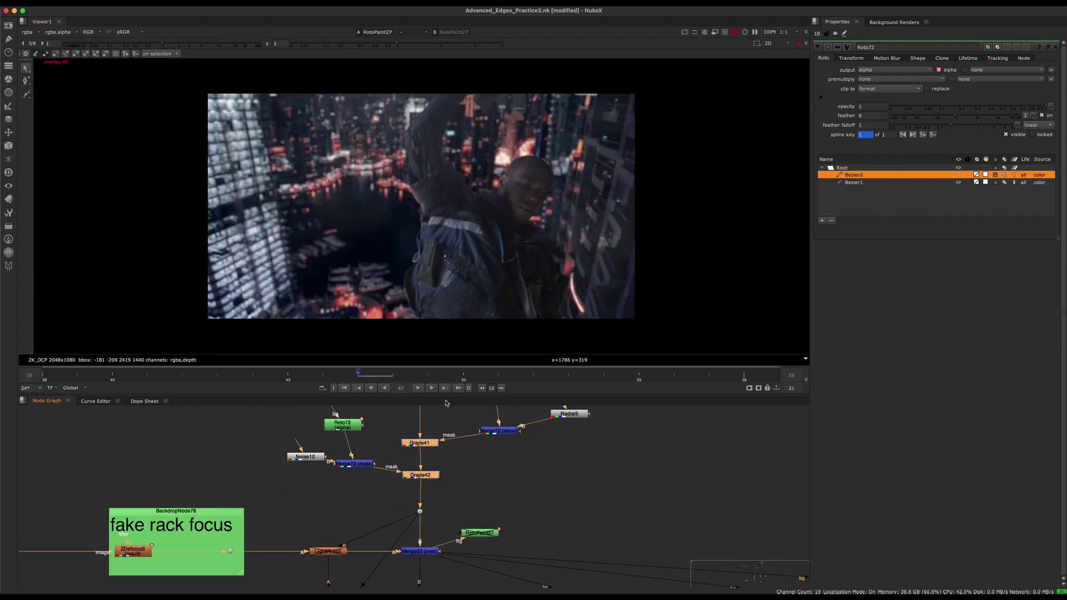
scroll(526, 183, down, 1)
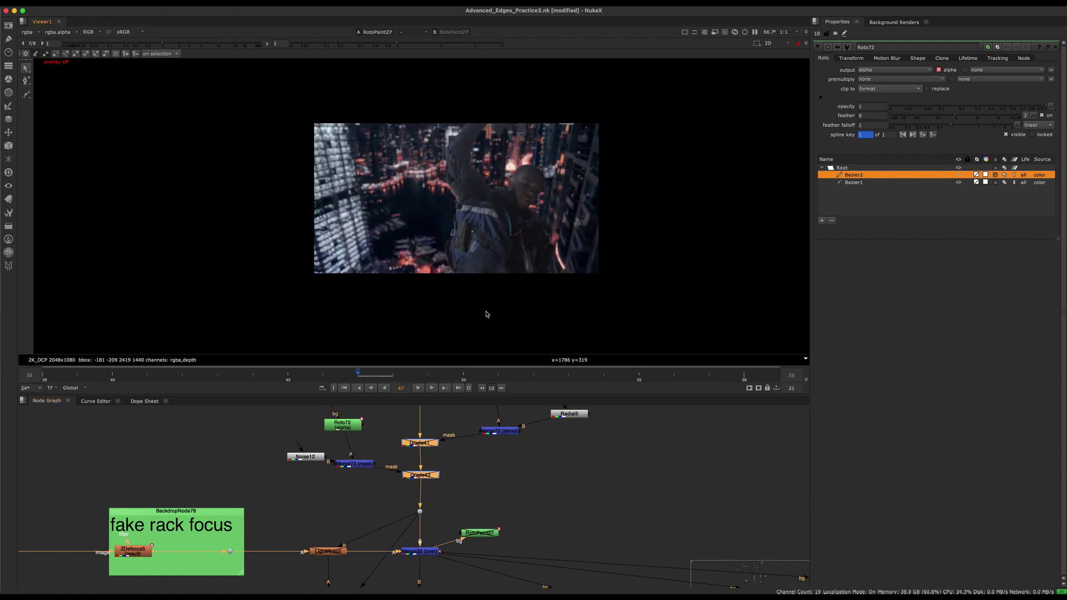
scroll(528, 183, up, 1)
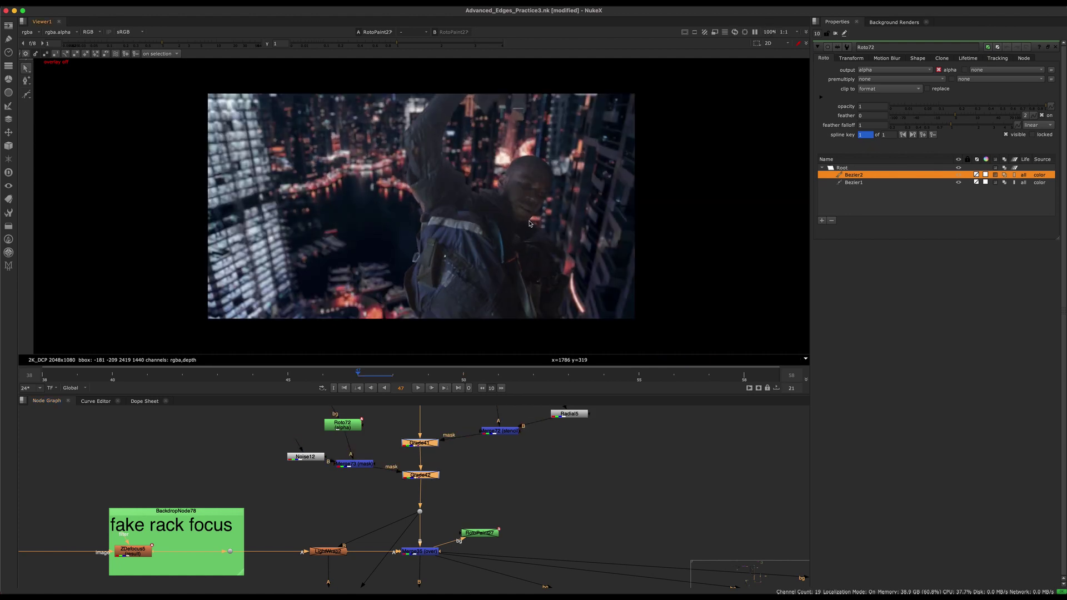
scroll(530, 224, up, 1)
key(d)
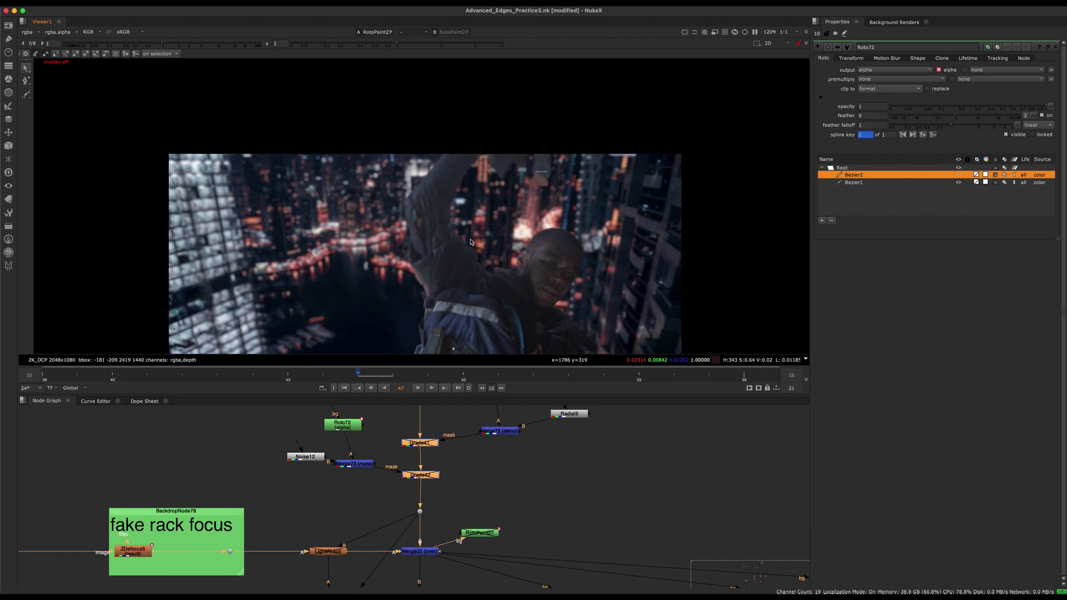
middle_drag(443, 506, 473, 498)
scroll(472, 494, down, 2)
scroll(479, 449, up, 1)
scroll(466, 515, up, 1)
scroll(517, 231, down, 3)
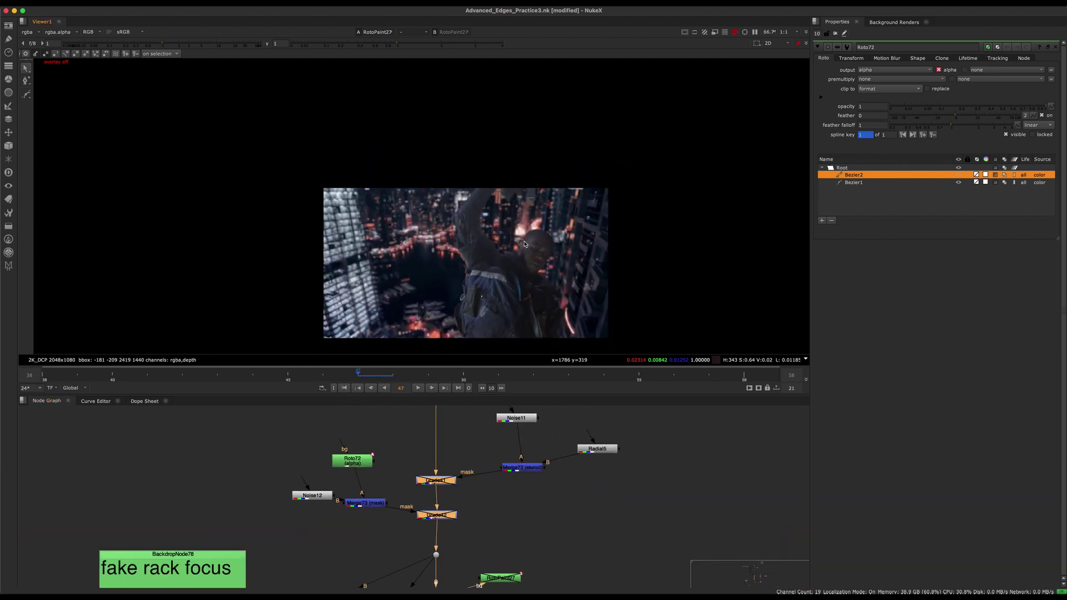
scroll(491, 260, up, 5)
key(d)
middle_drag(516, 251, 452, 265)
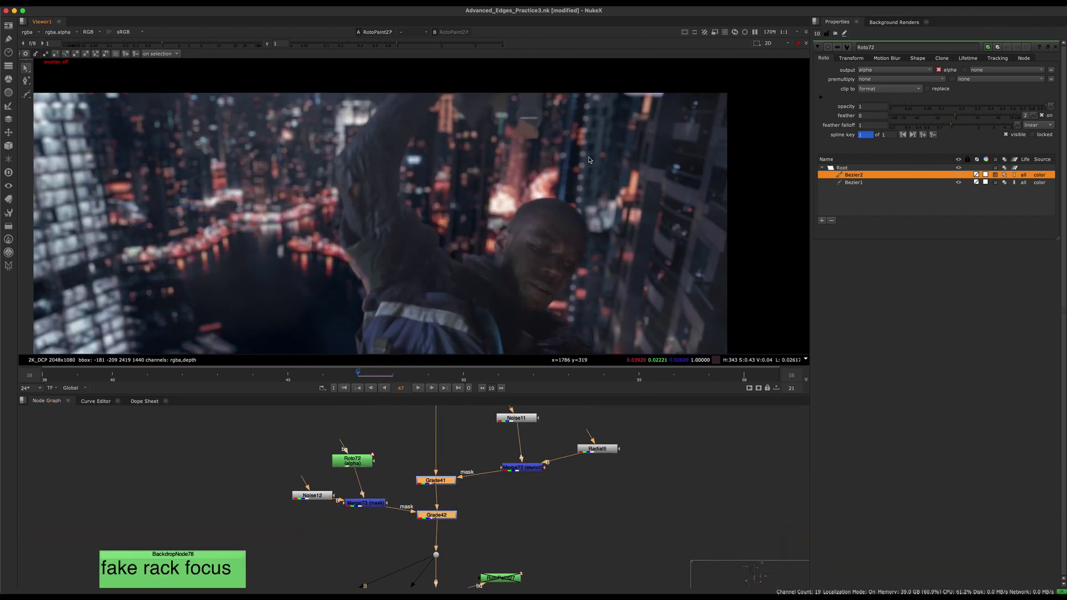
Toggle both background Grades off and on, and compare the man's edges around his raised arm, shoulder and head.
scroll(432, 258, up, 1)
key(d)
scroll(442, 219, down, 4)
middle_drag(477, 230, 479, 192)
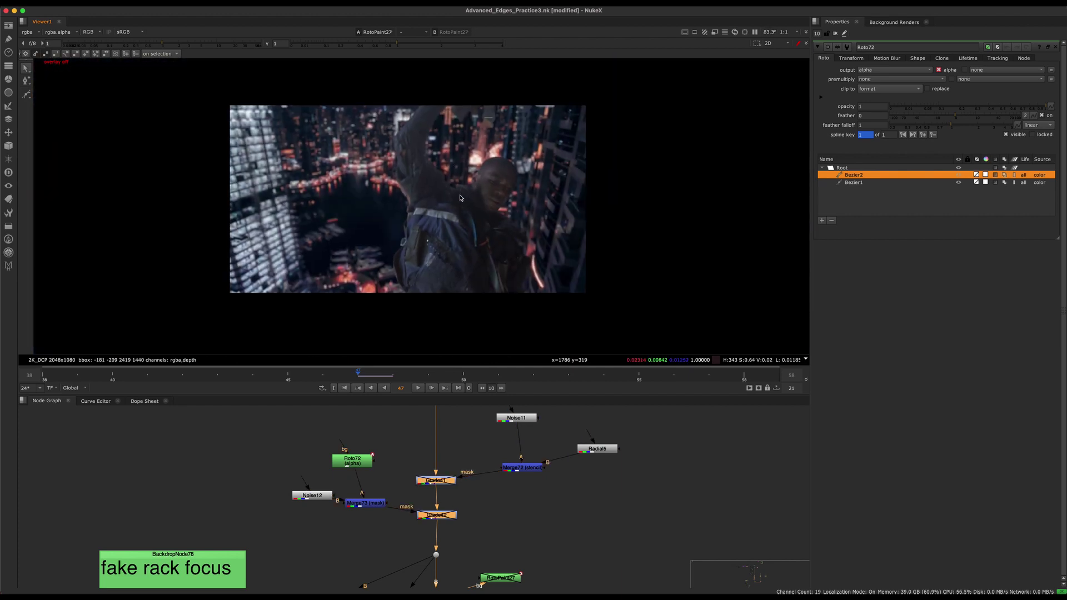
key(d)
scroll(459, 198, up, 8)
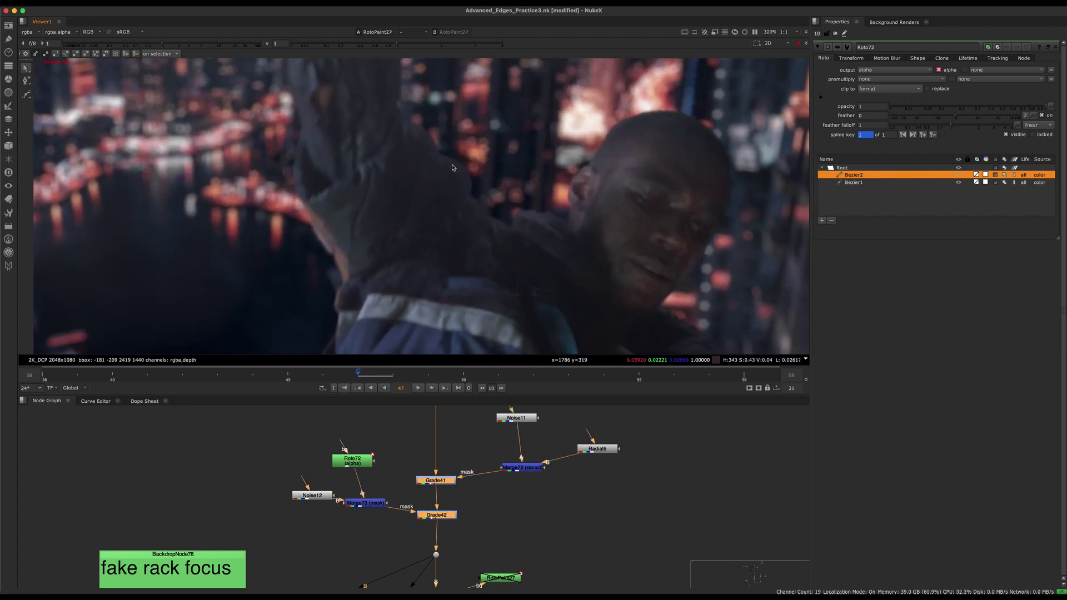
middle_drag(452, 167, 445, 254)
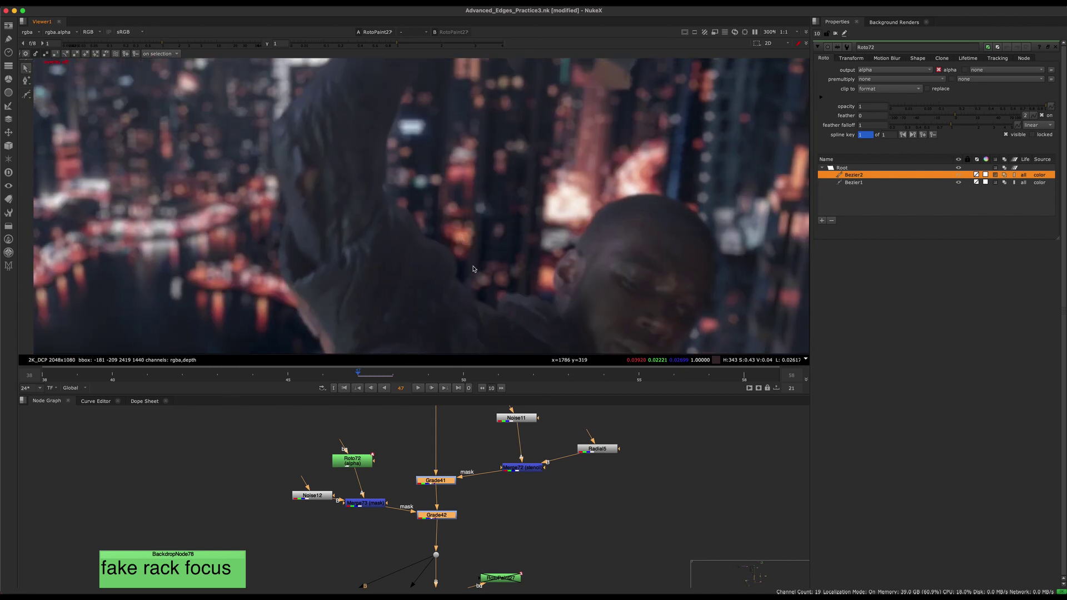
middle_drag(473, 269, 448, 208)
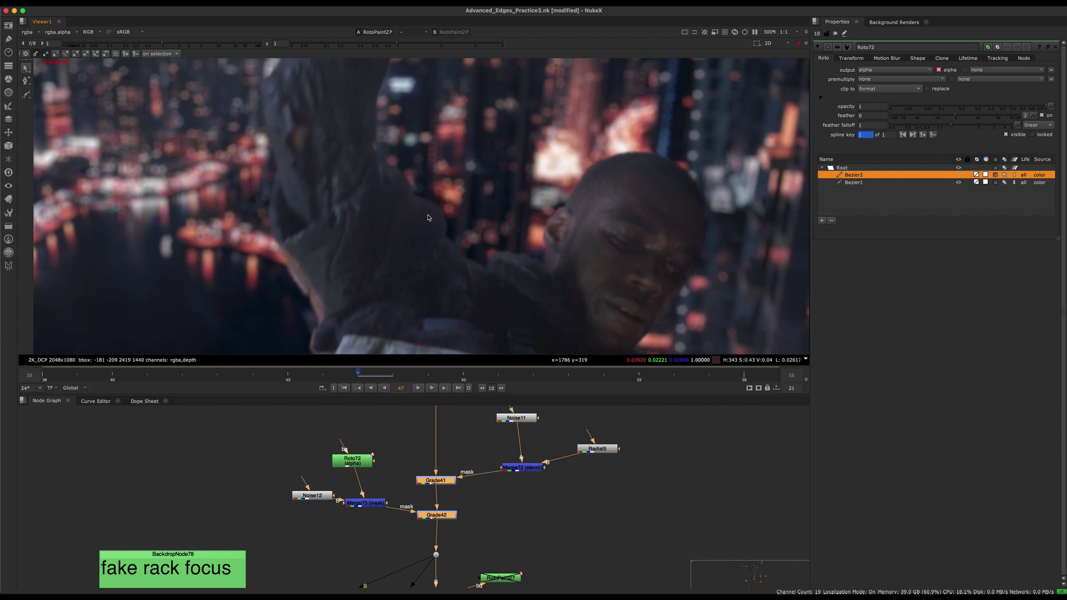
scroll(443, 225, down, 6)
scroll(447, 222, up, 5)
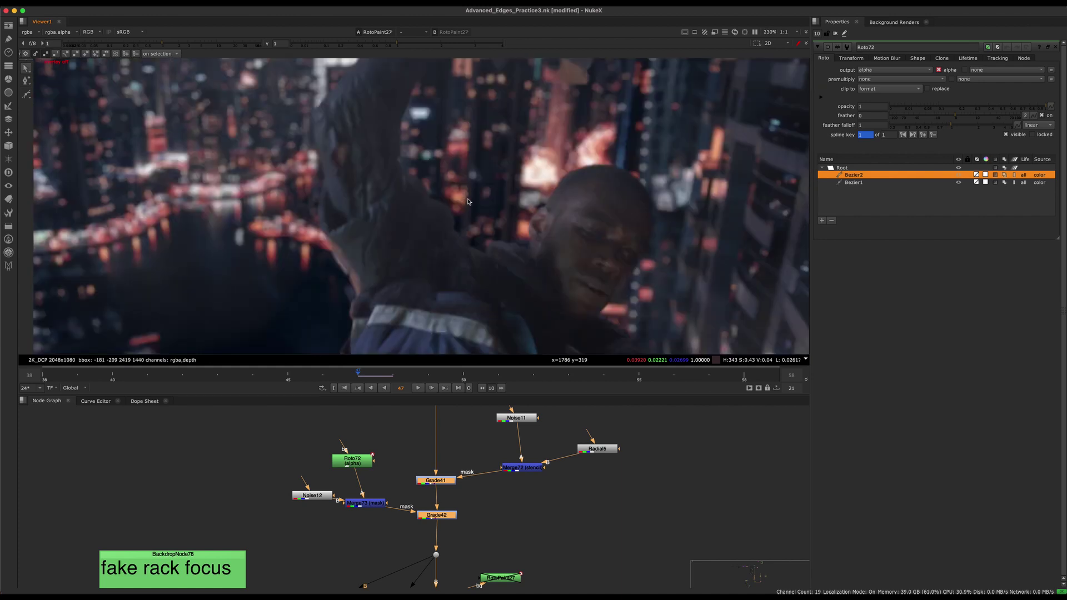
Examine the man's edges along the jacket and backpack against the boats and dark water, and across the whole frame.
scroll(457, 214, down, 2)
middle_drag(465, 256, 479, 203)
scroll(480, 205, up, 5)
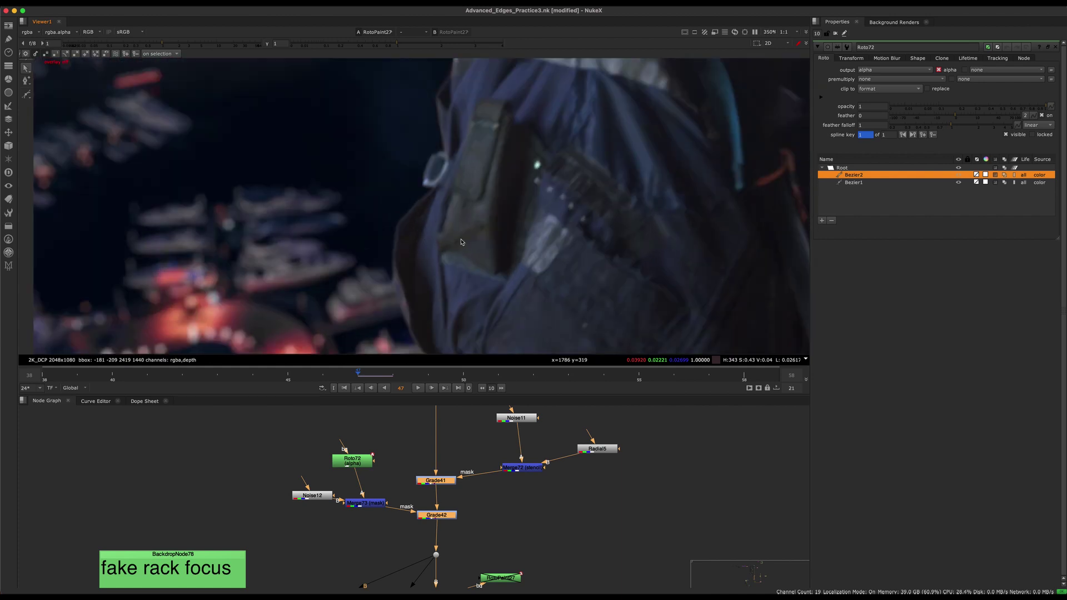
middle_drag(69, 175, 431, 200)
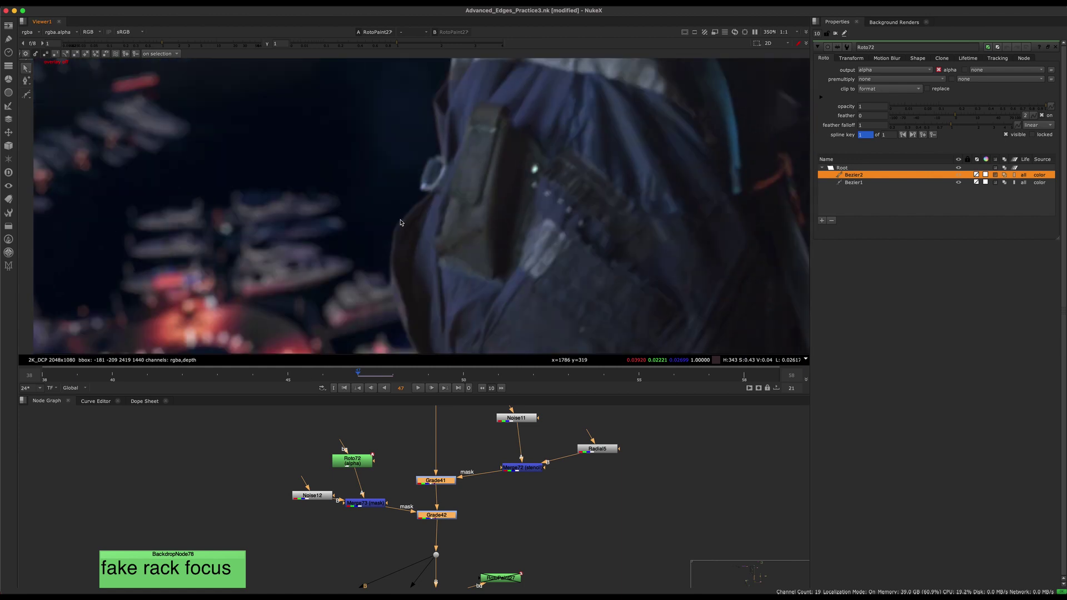
scroll(417, 250, down, 2)
middle_drag(417, 239, 464, 295)
scroll(471, 251, down, 2)
scroll(444, 287, down, 3)
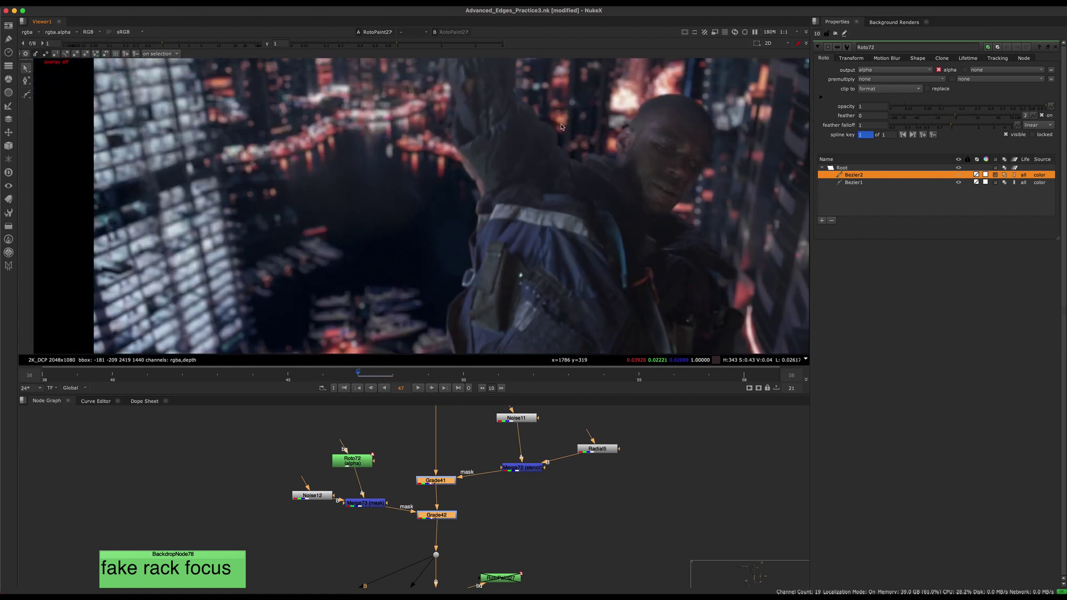
scroll(555, 158, down, 4)
scroll(517, 153, up, 2)
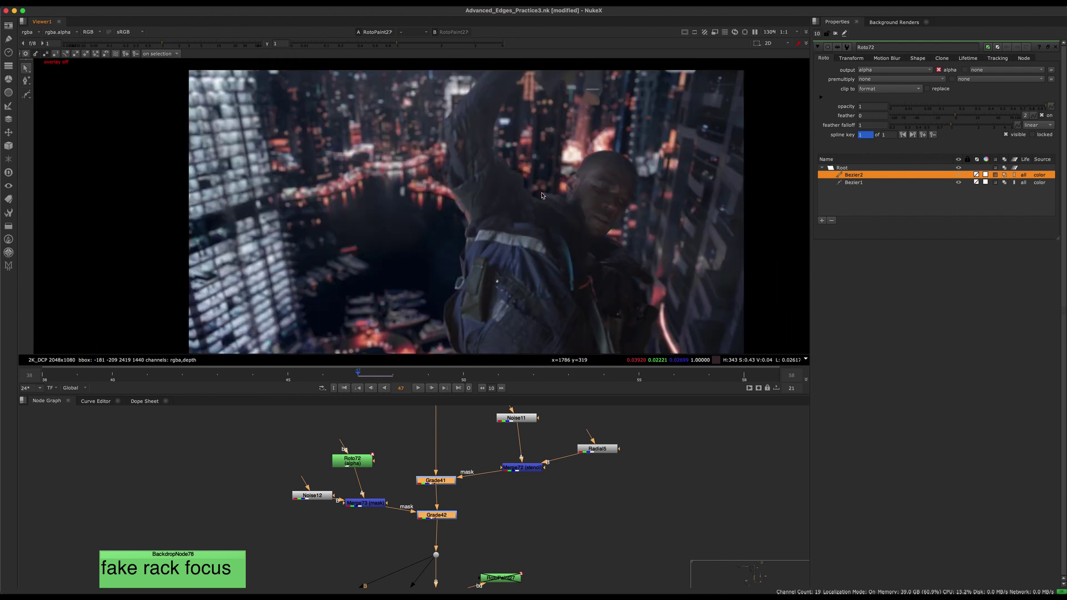
scroll(521, 210, down, 2)
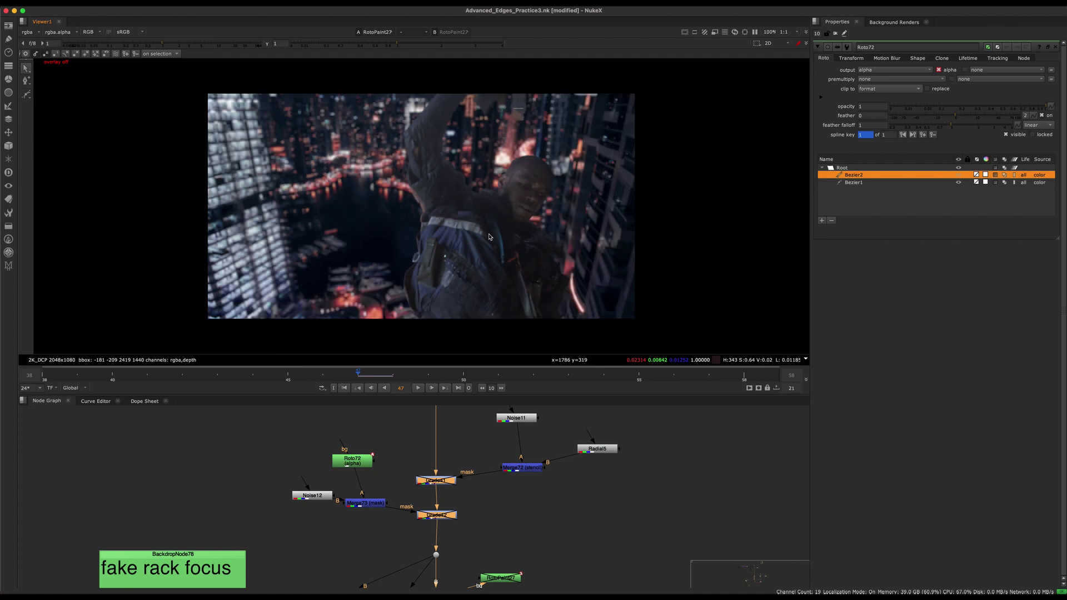
Cut the Grade41 and Grade42 setup out of the background stream, paste it beside the stream, and connect its input to the upper dot.
scroll(492, 496, down, 4)
key(space)
drag(626, 417, 322, 525)
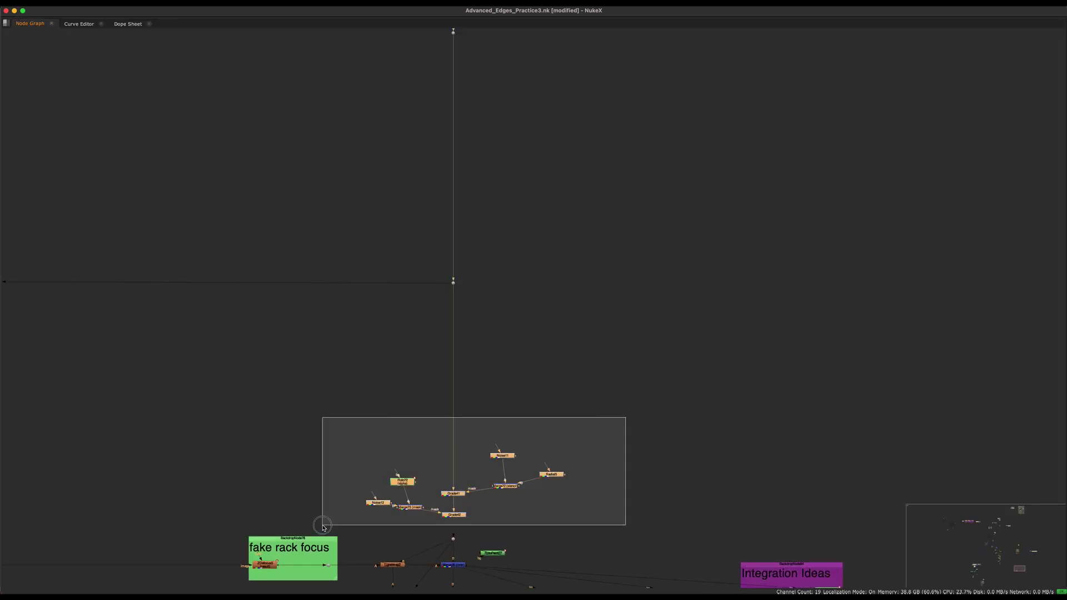
middle_drag(358, 438, 306, 332)
middle_drag(454, 407, 499, 272)
middle_drag(538, 326, 485, 407)
key(super+x)
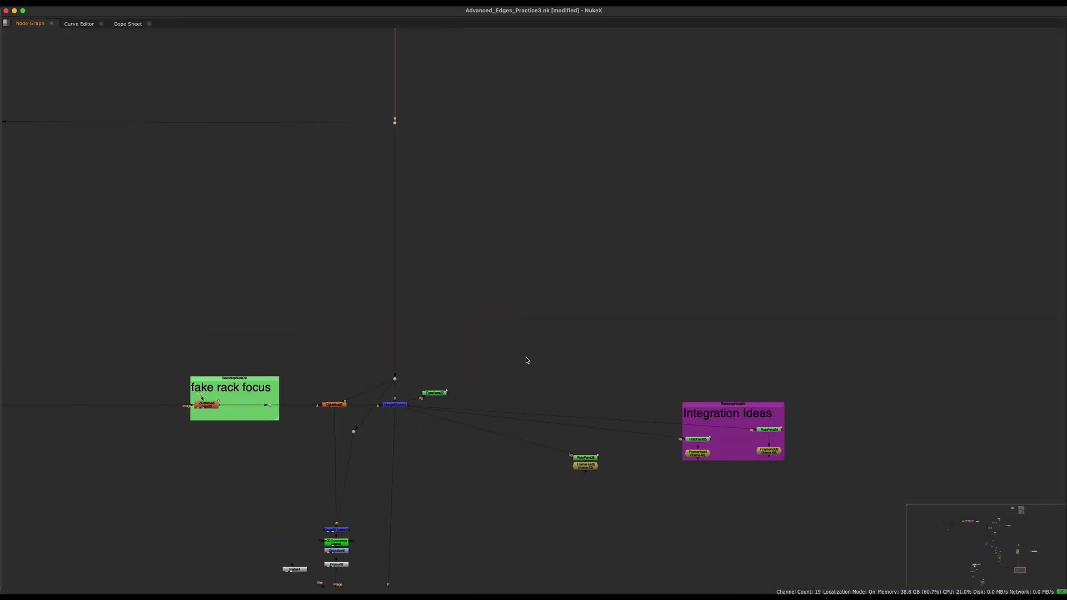
scroll(536, 281, up, 2)
key(super+v)
click(600, 304)
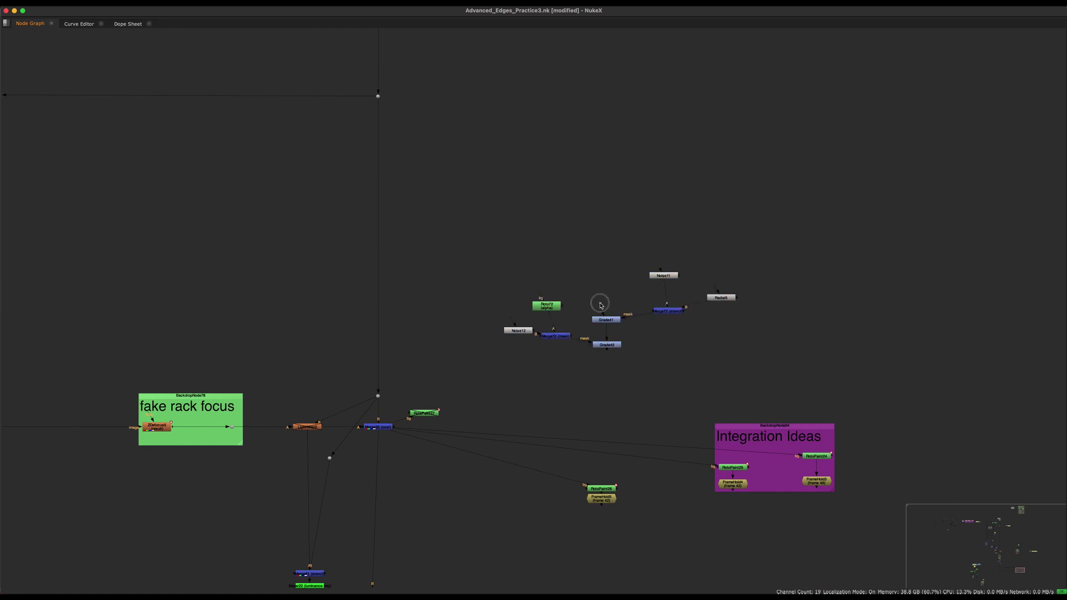
drag(598, 305, 378, 97)
middle_drag(596, 237, 447, 315)
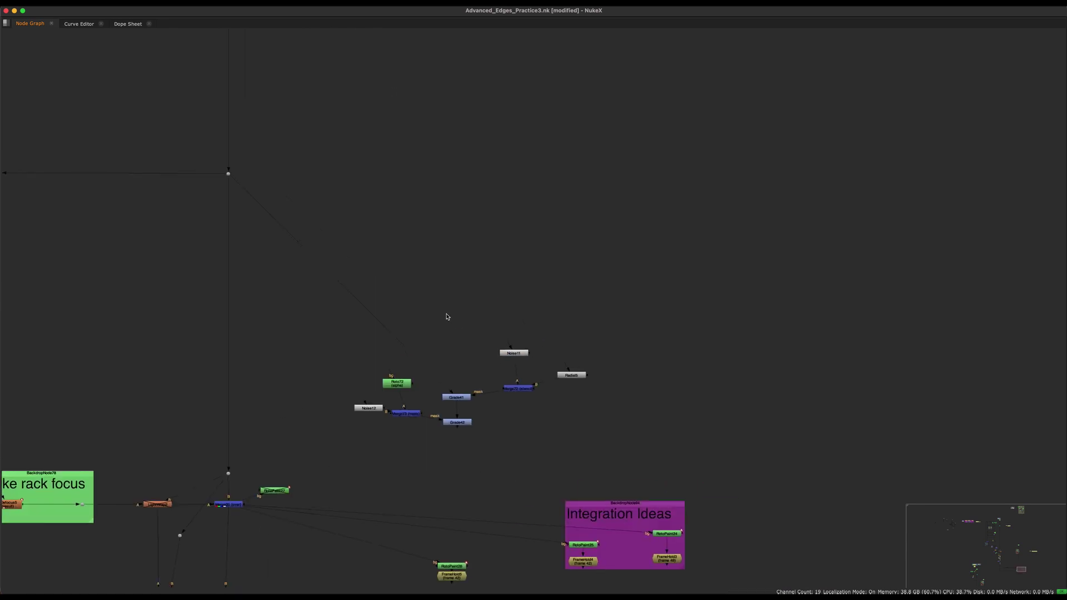
View the Merge35 composite, play the shot, and return to frame 47.
key(space)
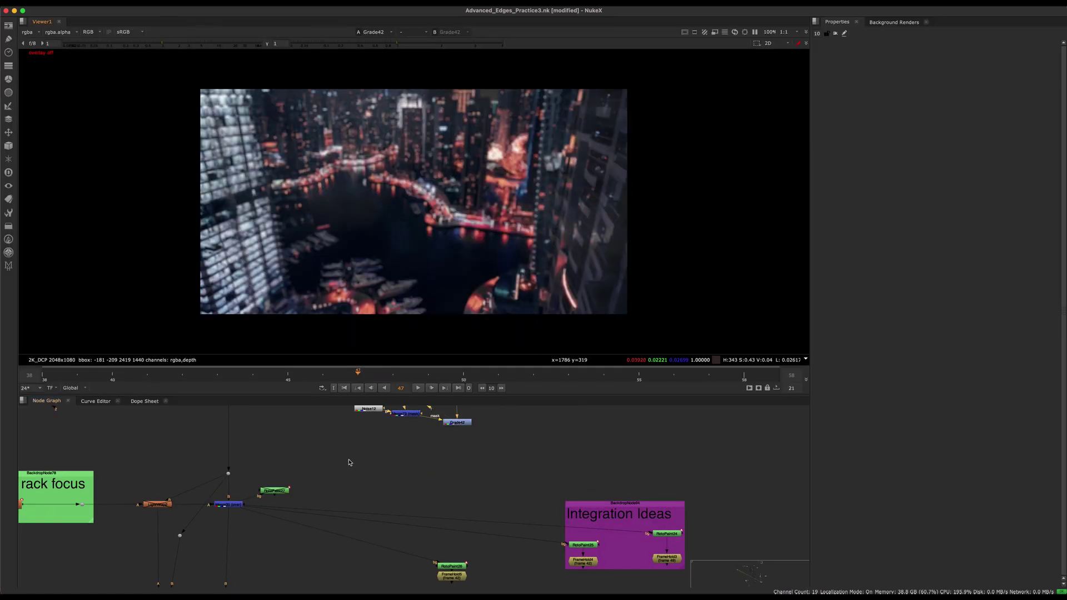
click(327, 468)
key(1)
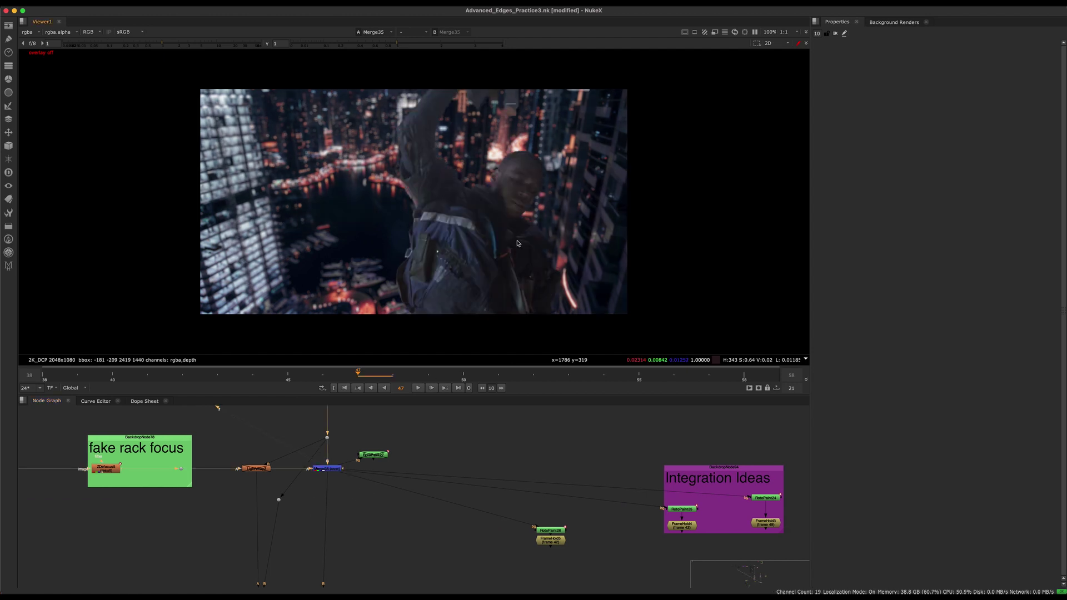
click(417, 389)
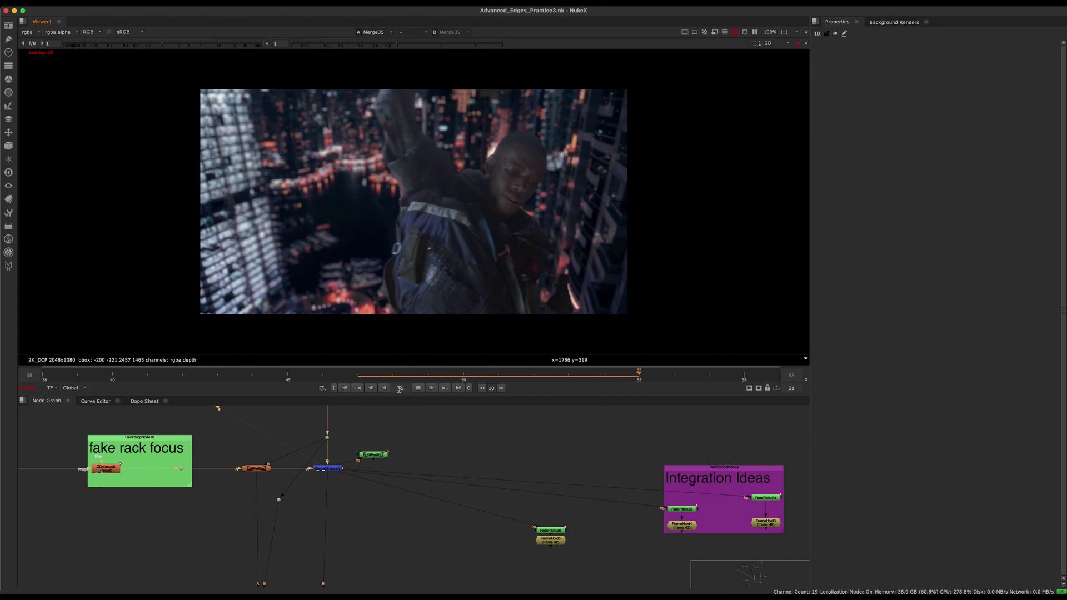
click(415, 388)
drag(432, 380, 358, 381)
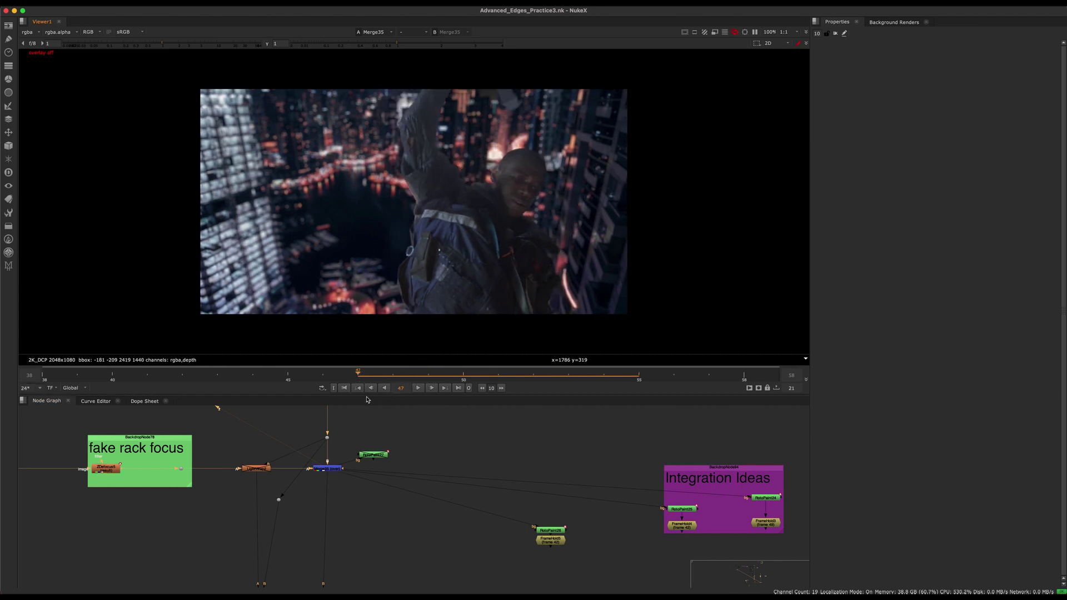
Select Saturation3 and HueCorrect3 below the background plate and toggle both off and on to compare the composite.
scroll(438, 436, down, 10)
middle_drag(439, 440, 425, 582)
scroll(425, 470, up, 6)
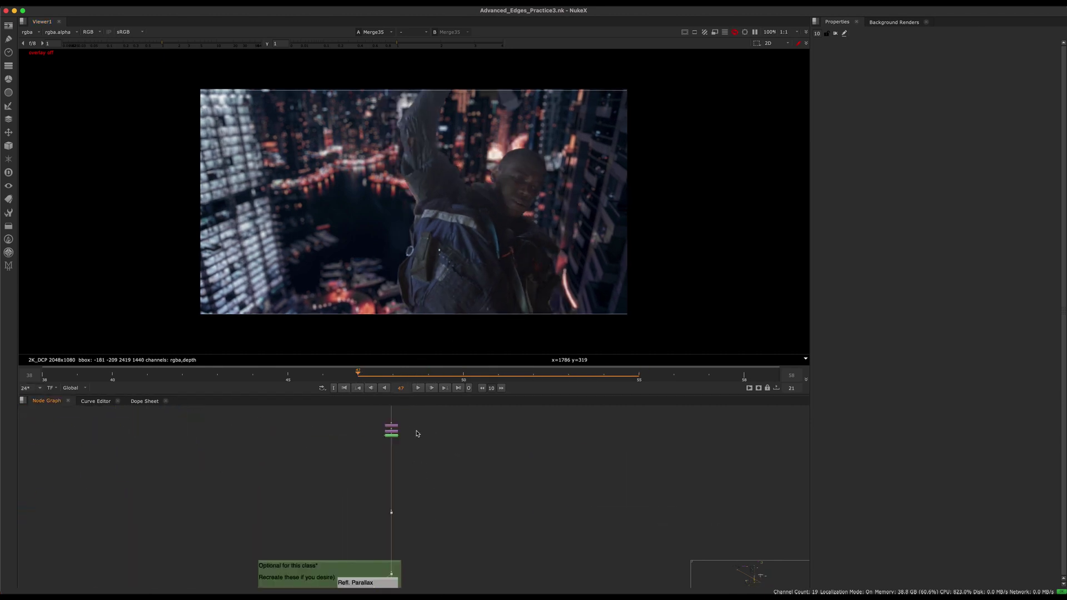
middle_drag(416, 433, 438, 507)
scroll(435, 454, up, 5)
drag(464, 439, 381, 487)
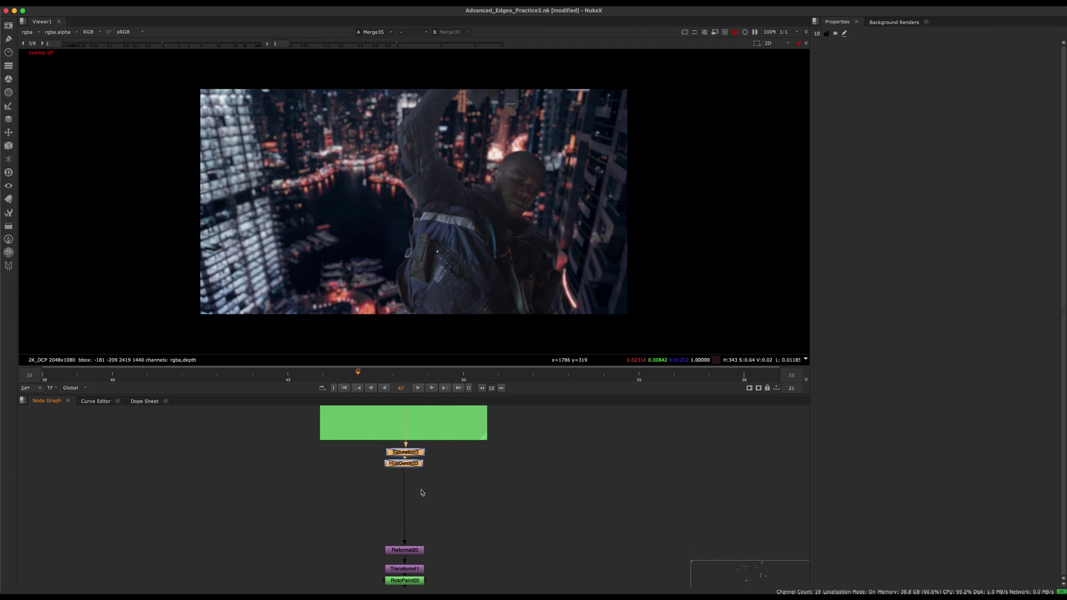
key(d)
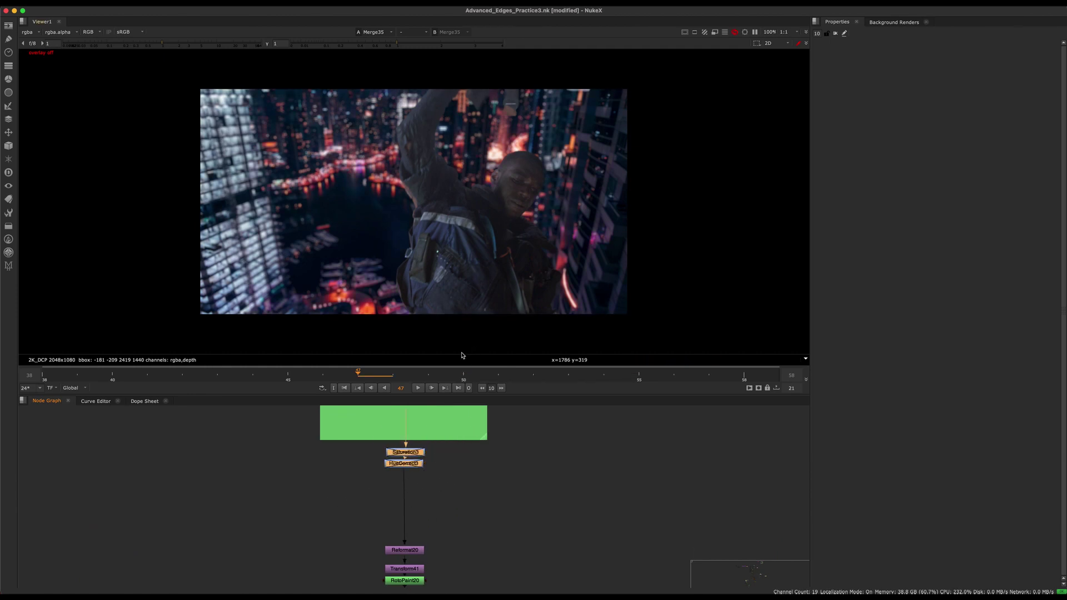
key(d)
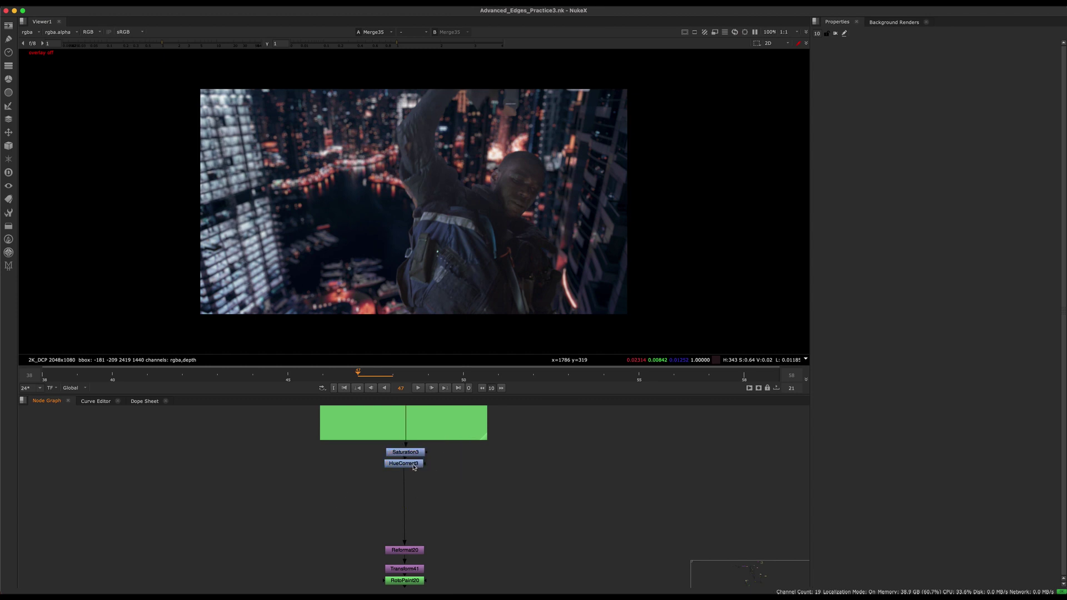
Move HueCorrect3 further below Saturation3 and disable both nodes.
drag(413, 465, 413, 479)
drag(451, 439, 356, 511)
key(d)
mouse_move(429, 438)
middle_down()
mouse_move(446, 490)
mouse_move(426, 413)
mouse_move(442, 445)
mouse_move(437, 438)
middle_up()
key(space)
scroll(437, 438, up, 1)
key(space)
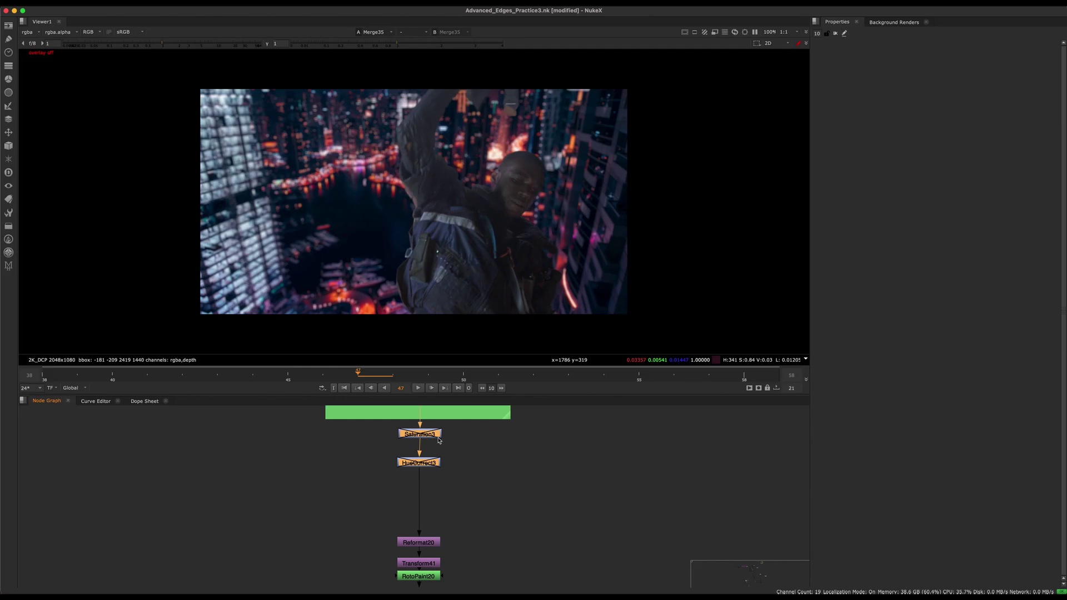
Open the properties of Saturation3 and HueCorrect3, and re-enable Saturation3.
click(444, 442)
double_click(431, 432)
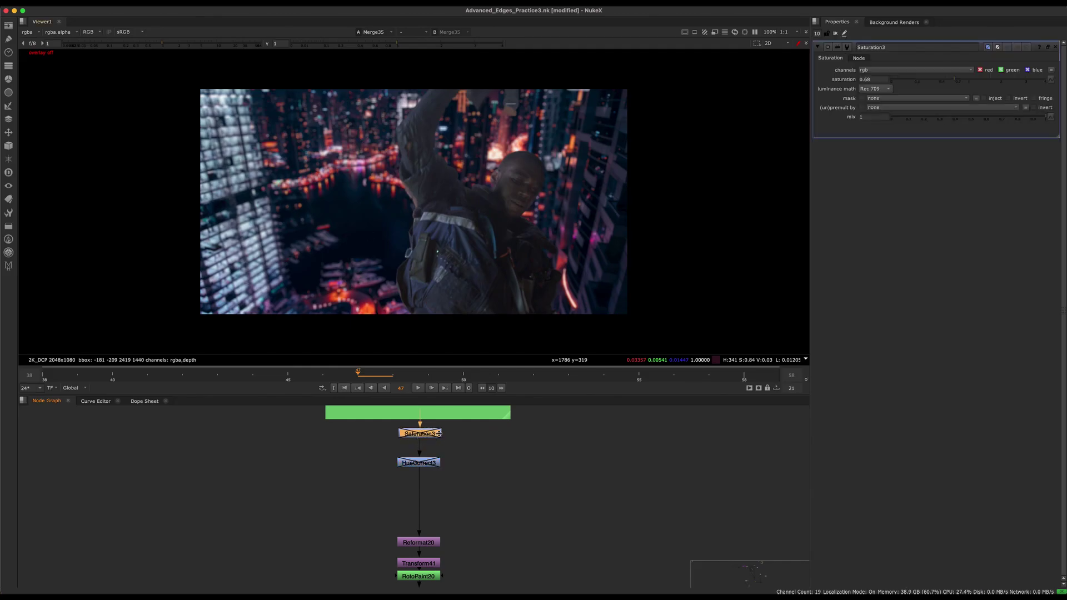
scroll(492, 216, up, 3)
middle_drag(454, 431, 470, 477)
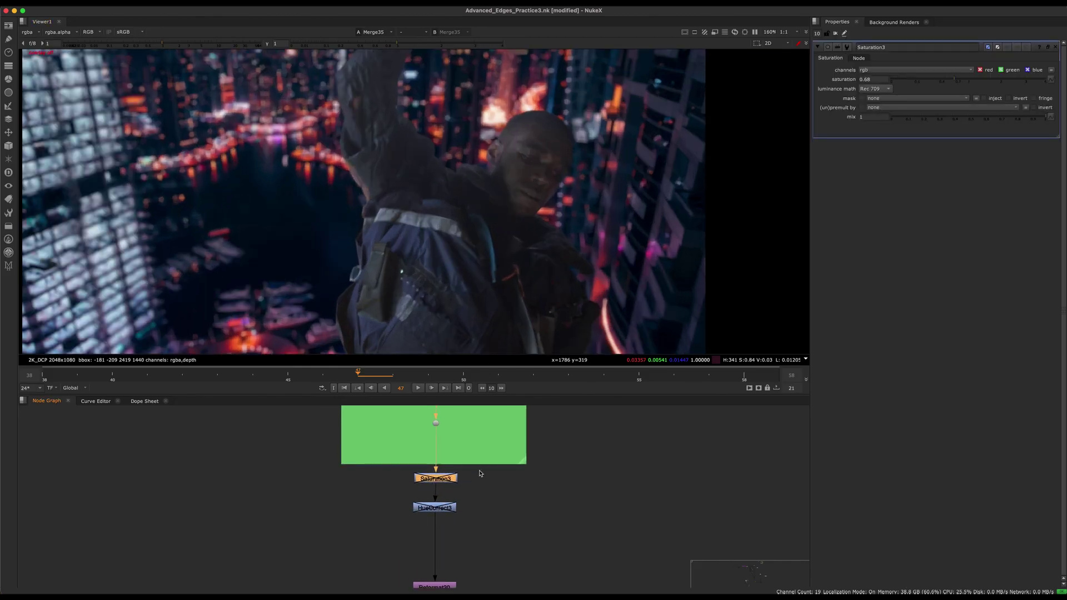
drag(484, 461, 371, 527)
click(392, 510)
click(442, 478)
double_click(434, 507)
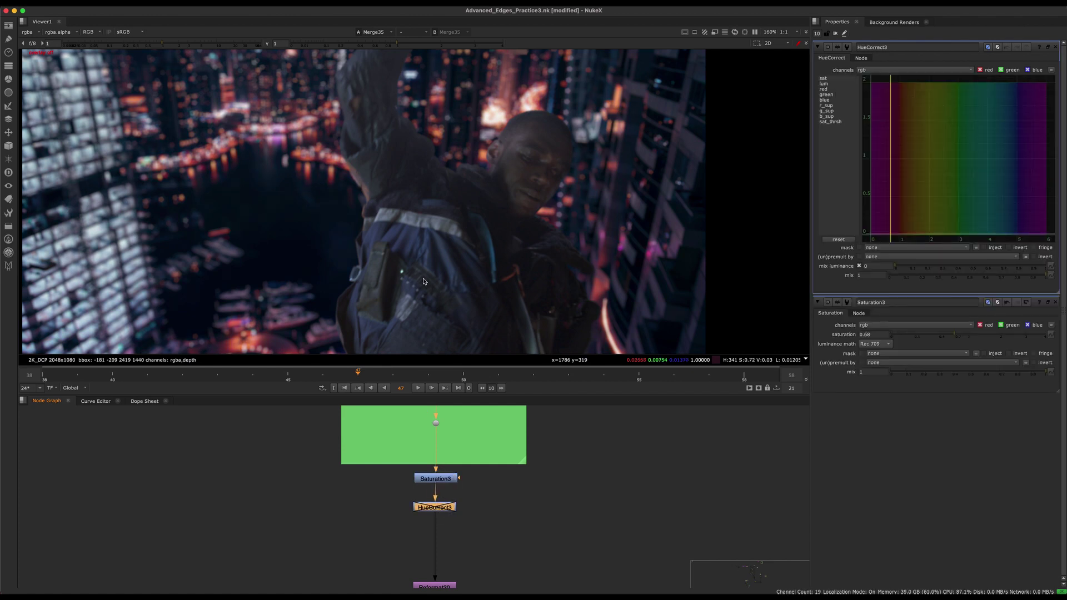
Re-enable HueCorrect3, inspect the lights and water reflections, and save the script.
scroll(297, 174, up, 6)
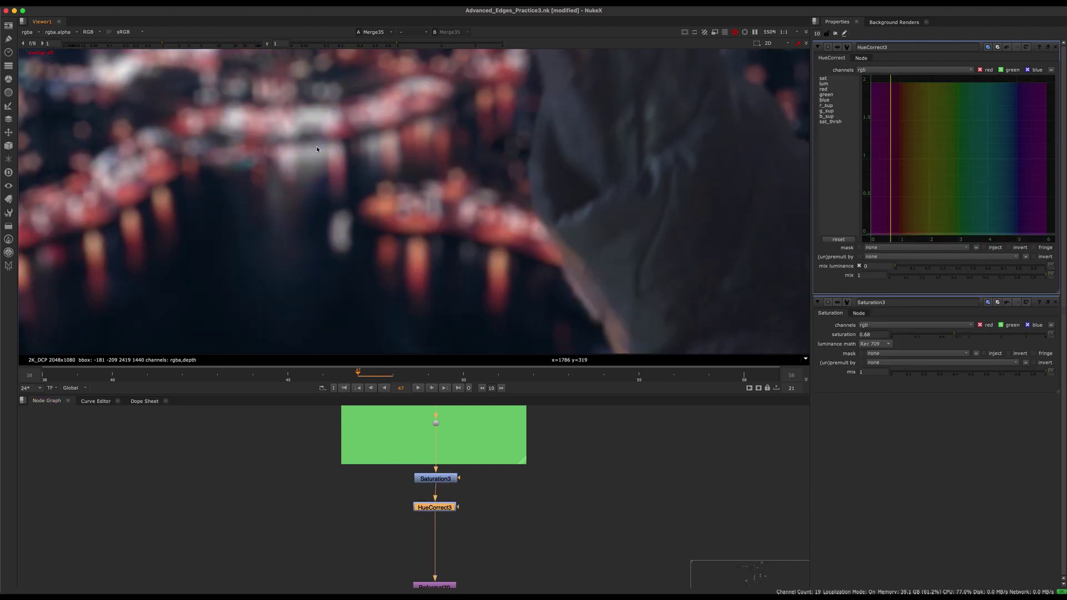
scroll(315, 149, down, 6)
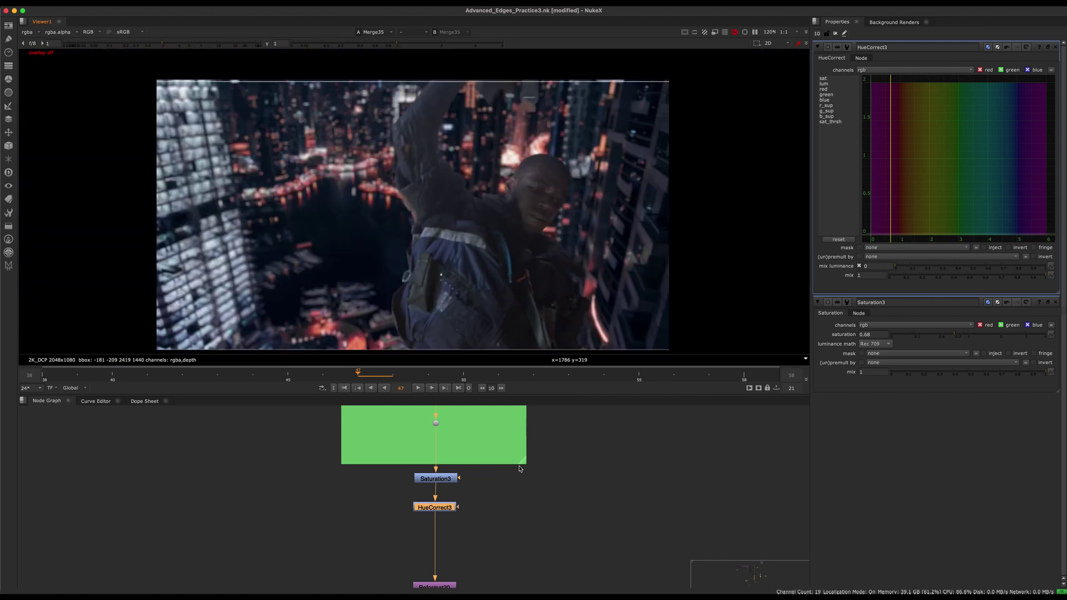
drag(517, 466, 405, 513)
scroll(474, 472, down, 5)
scroll(474, 472, down, 5)
key(super+s)
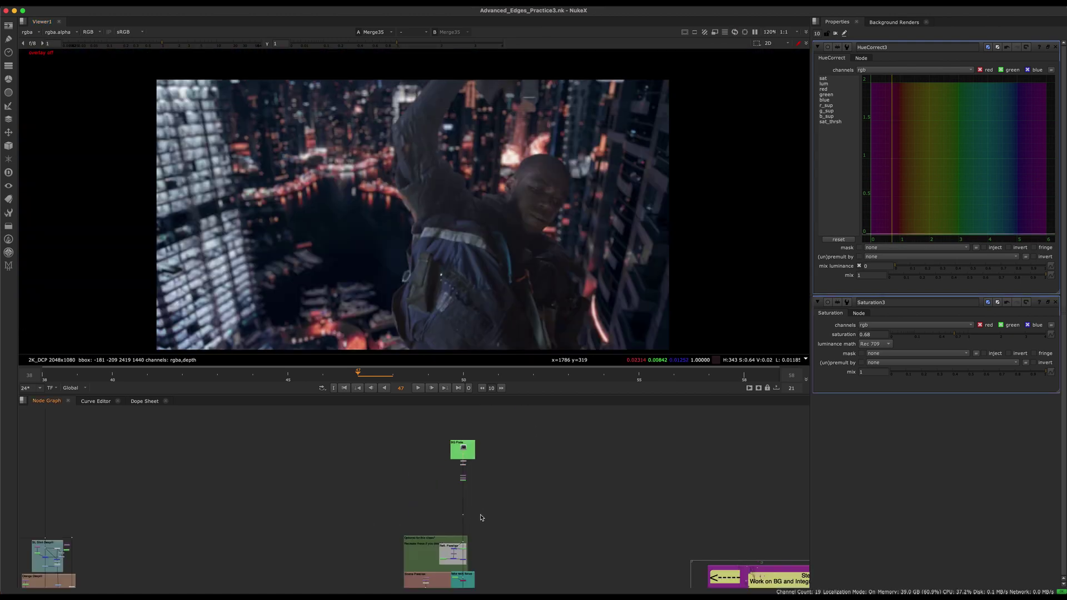
Insert a new Grade node into the background stream and add a Roto node as its mask.
middle_drag(503, 573, 452, 426)
middle_drag(442, 561, 426, 469)
scroll(427, 470, up, 8)
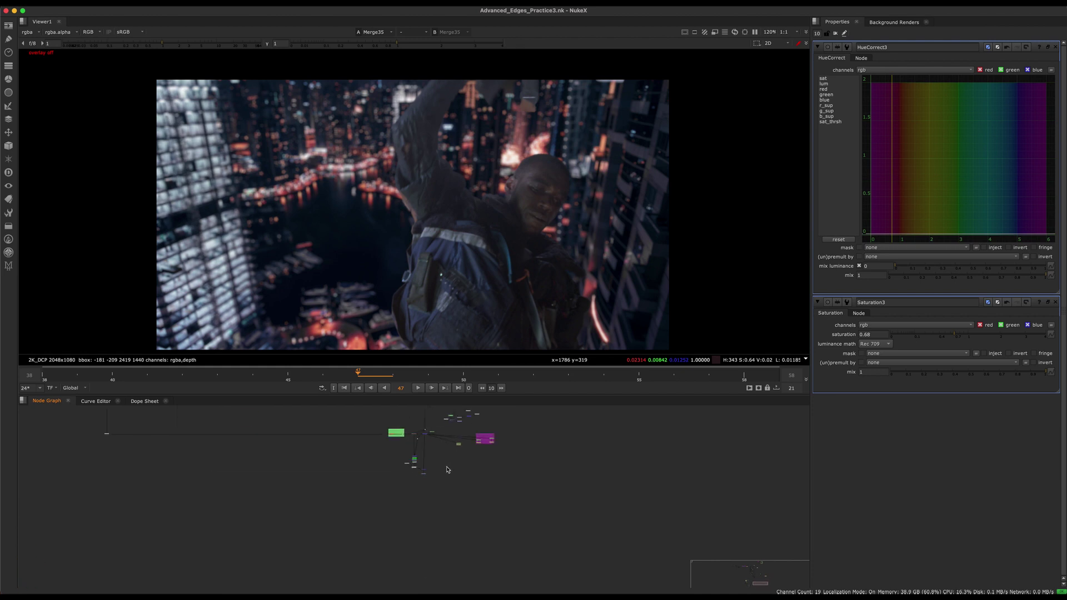
scroll(425, 505, up, 10)
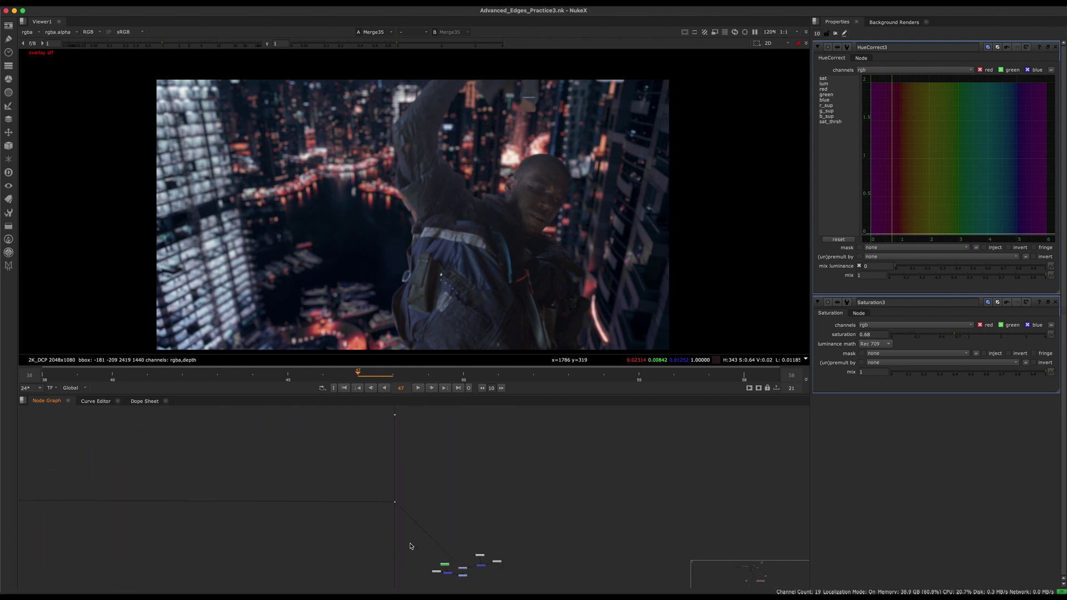
double_click(382, 460)
drag(382, 461, 467, 458)
scroll(448, 489, up, 2)
click(510, 441)
key(o)
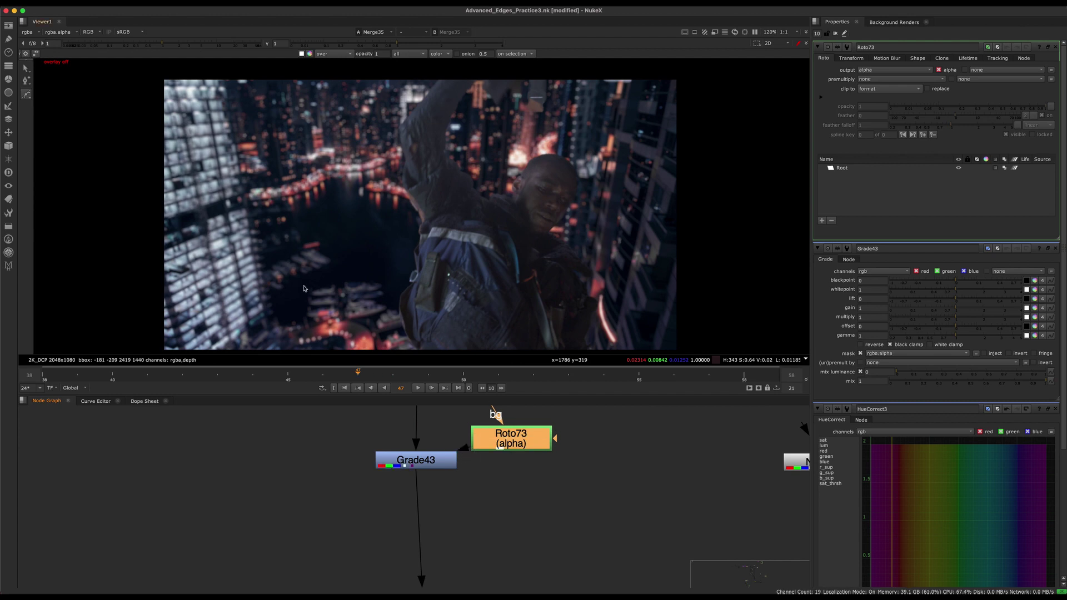
Draw a closed Bezier in Roto73 around the dark water, following the boats, the far shoreline and the man's edge.
key(q)
click(275, 305)
click(279, 329)
mouse_move(295, 274)
mouse_down()
mouse_move(316, 286)
mouse_move(343, 282)
mouse_up()
click(302, 324)
click(380, 290)
drag(388, 309, 391, 310)
click(453, 255)
click(433, 242)
drag(406, 235, 400, 232)
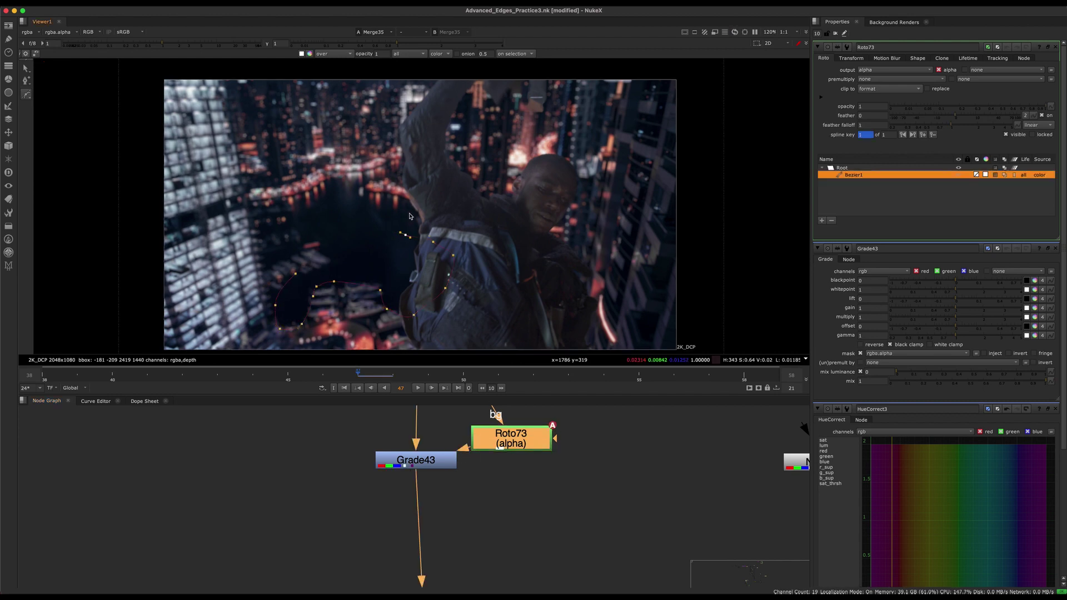
click(359, 189)
click(397, 177)
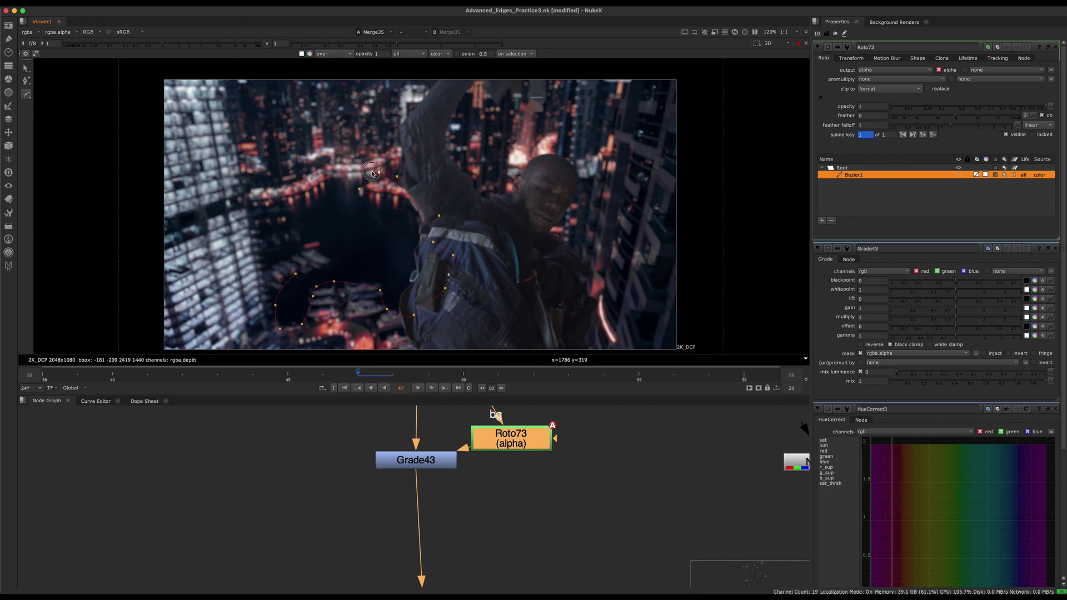
click(379, 173)
click(330, 177)
click(293, 200)
click(239, 242)
click(252, 239)
click(292, 227)
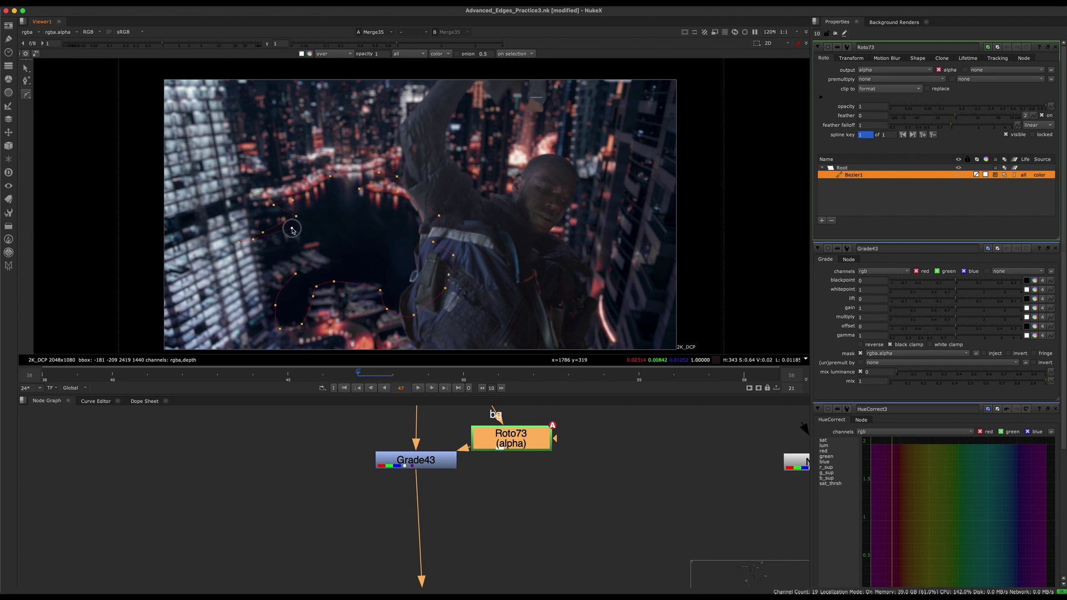
click(301, 236)
click(270, 251)
click(254, 260)
click(264, 269)
drag(289, 252, 293, 248)
click(329, 257)
key(Return)
scroll(344, 259, down, 3)
key(q)
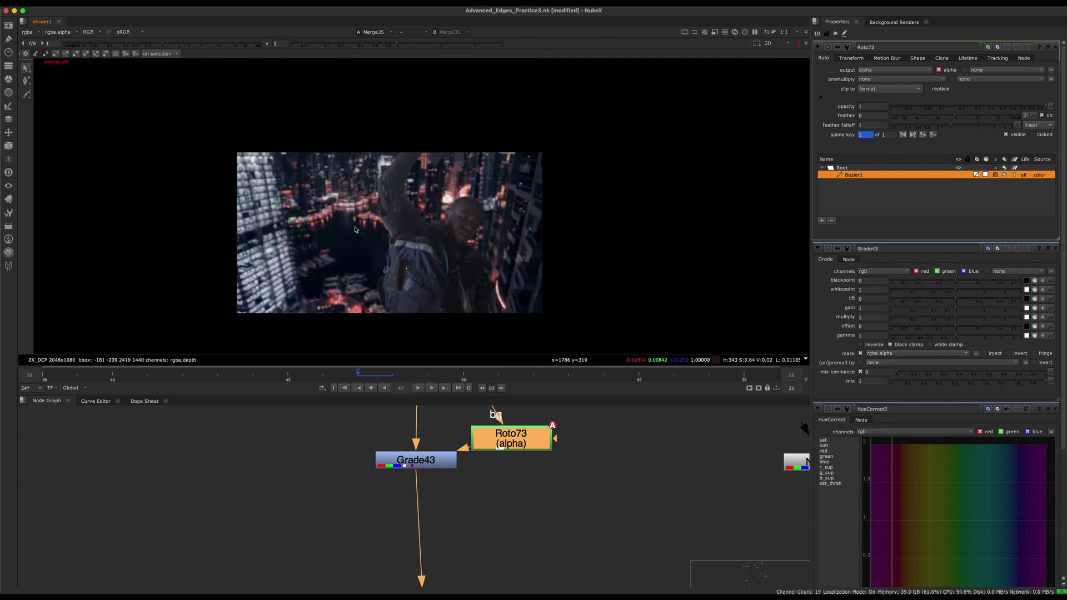
Add a Blur node after Merge35, view it and set its size to 54.
click(423, 460)
scroll(386, 505, down, 5)
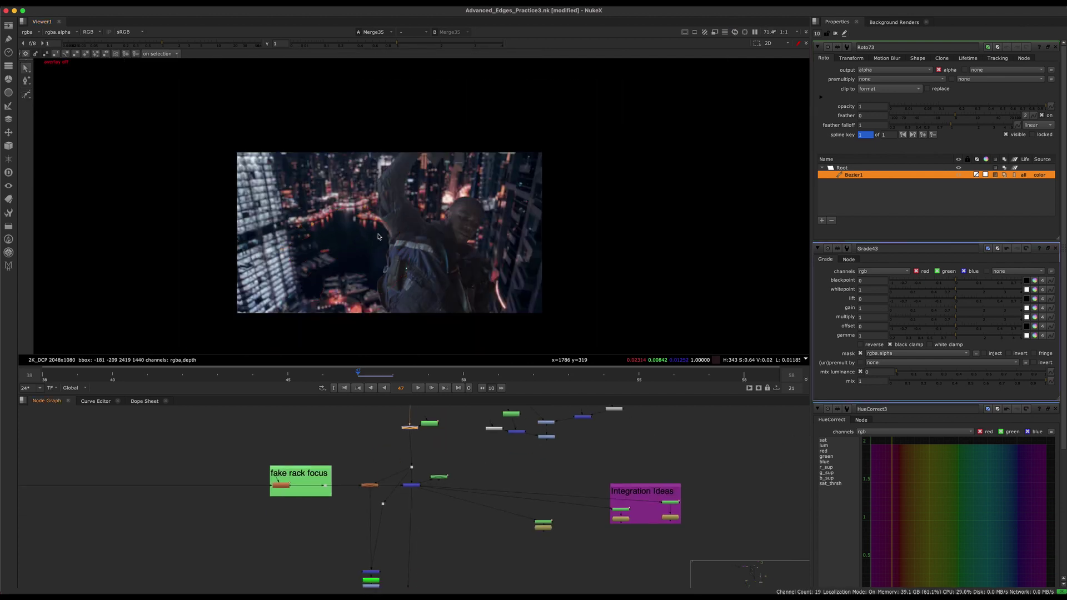
scroll(451, 537, up, 5)
key(b)
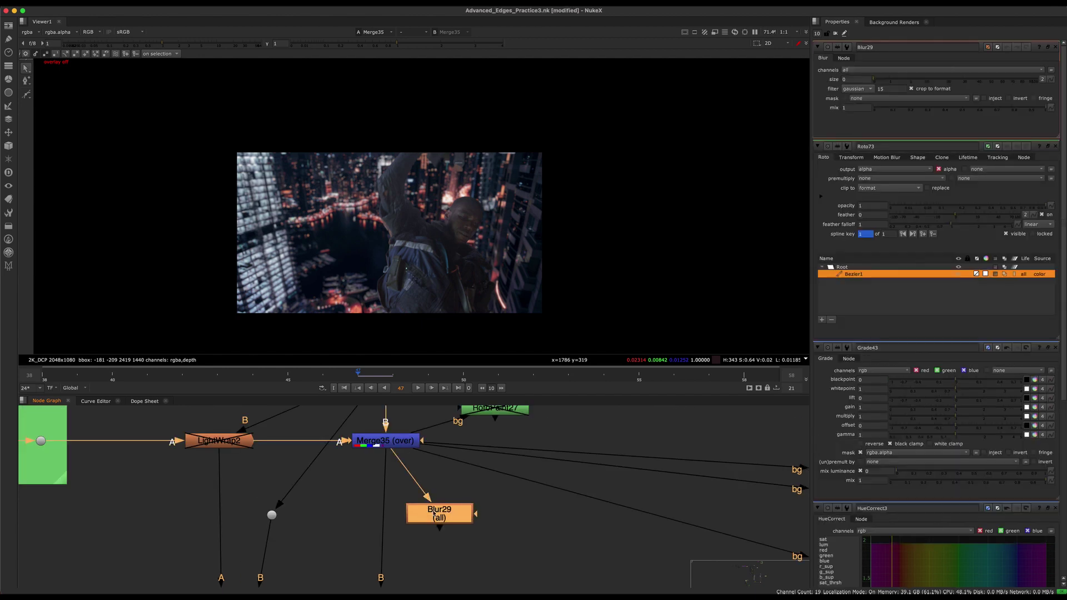
drag(925, 77, 962, 81)
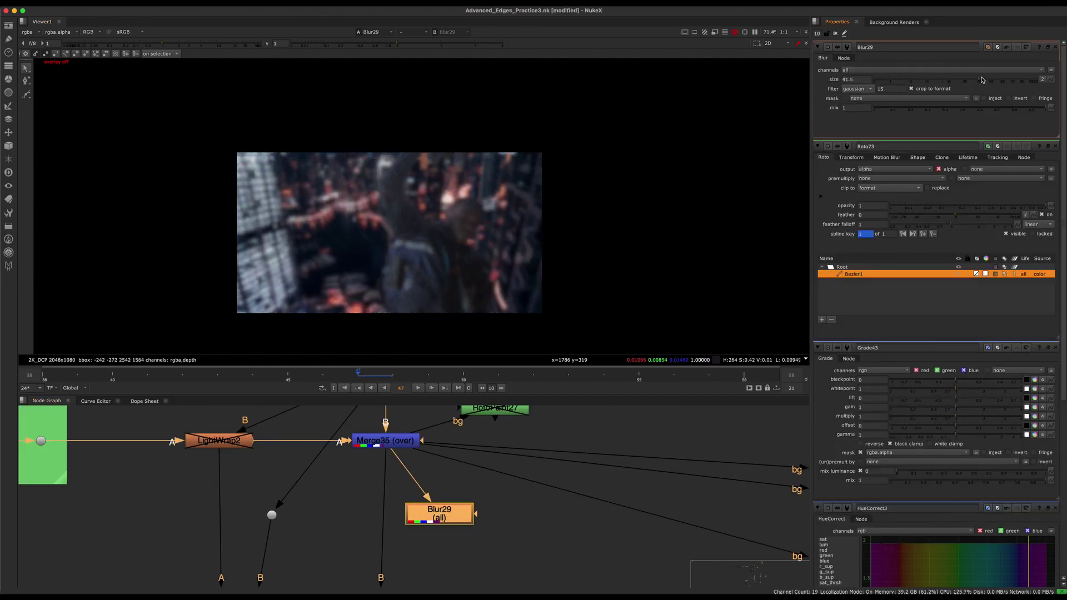
Examine the blurred composite full-screen, comparing the water's brightness with the man's silhouette and the surrounding lights.
key(space)
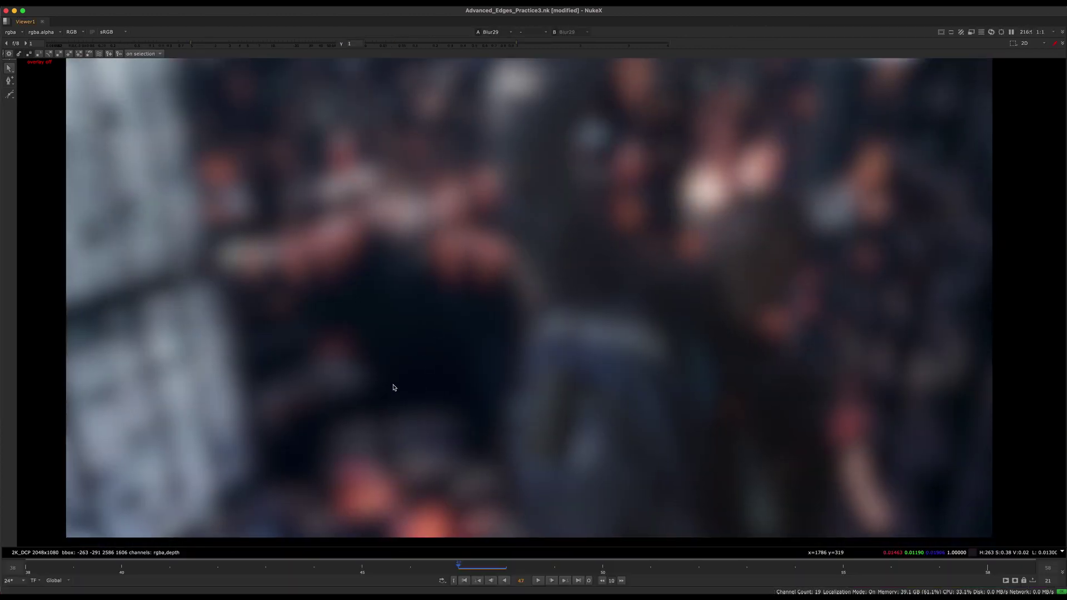
scroll(335, 378, down, 3)
scroll(244, 326, up, 3)
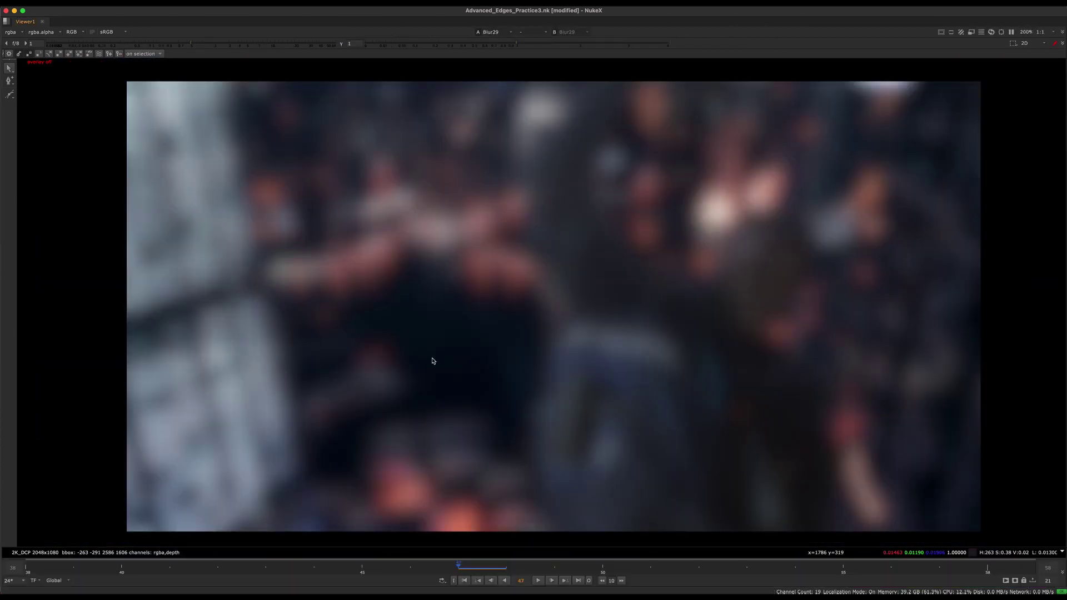
scroll(422, 286, up, 5)
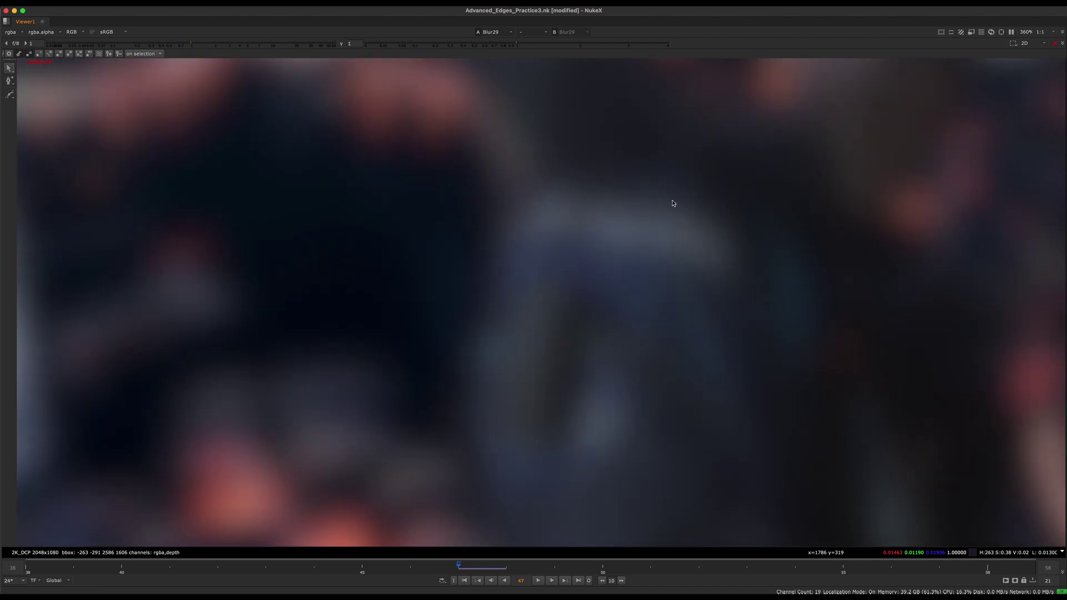
scroll(459, 245, down, 4)
scroll(512, 248, up, 2)
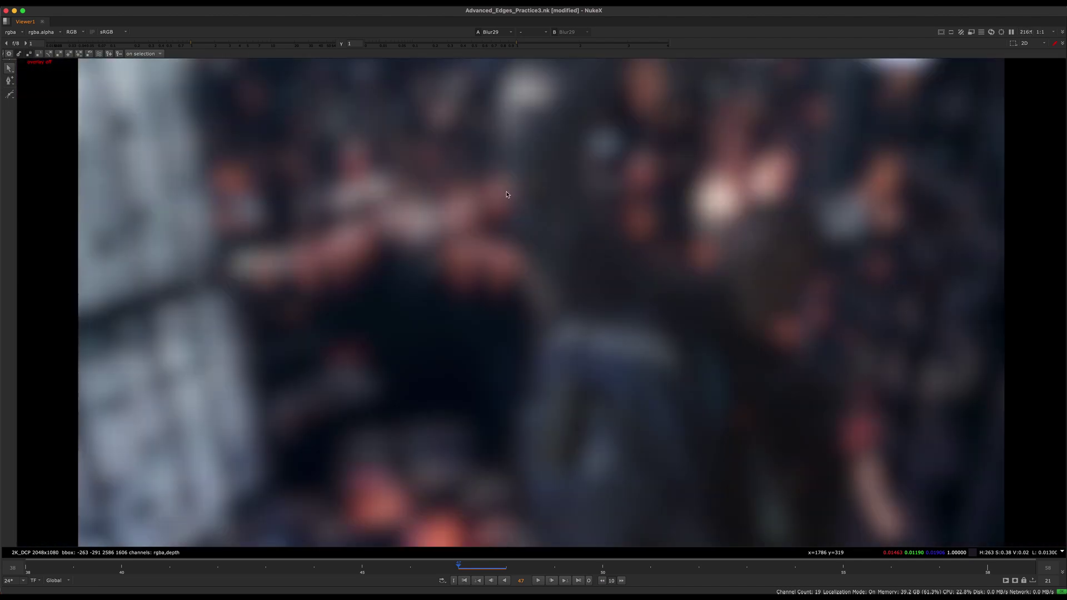
scroll(527, 267, down, 3)
scroll(536, 263, up, 4)
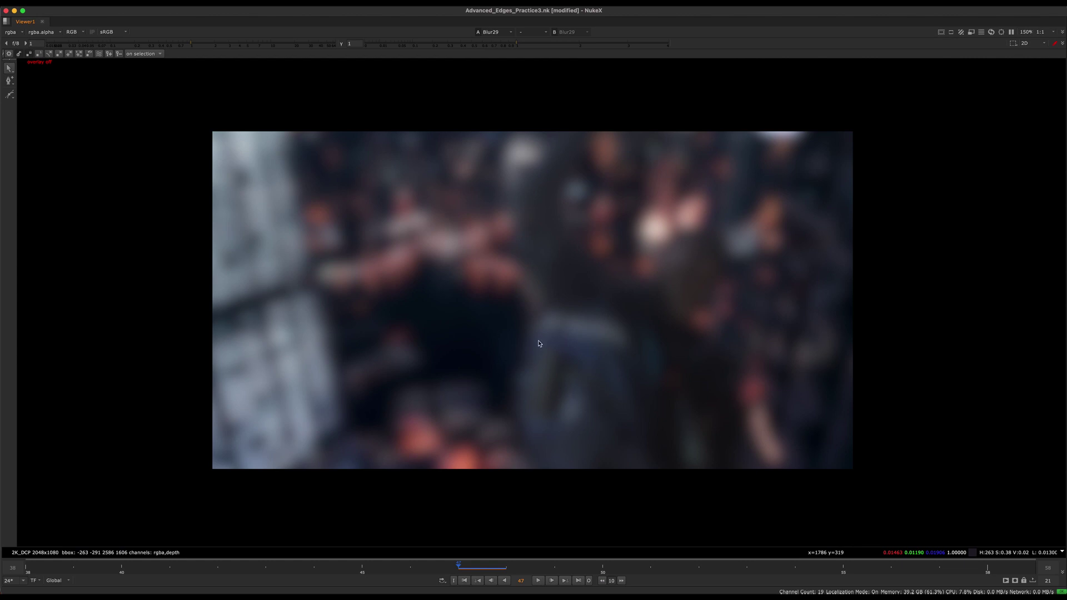
scroll(524, 320, up, 4)
scroll(522, 345, down, 2)
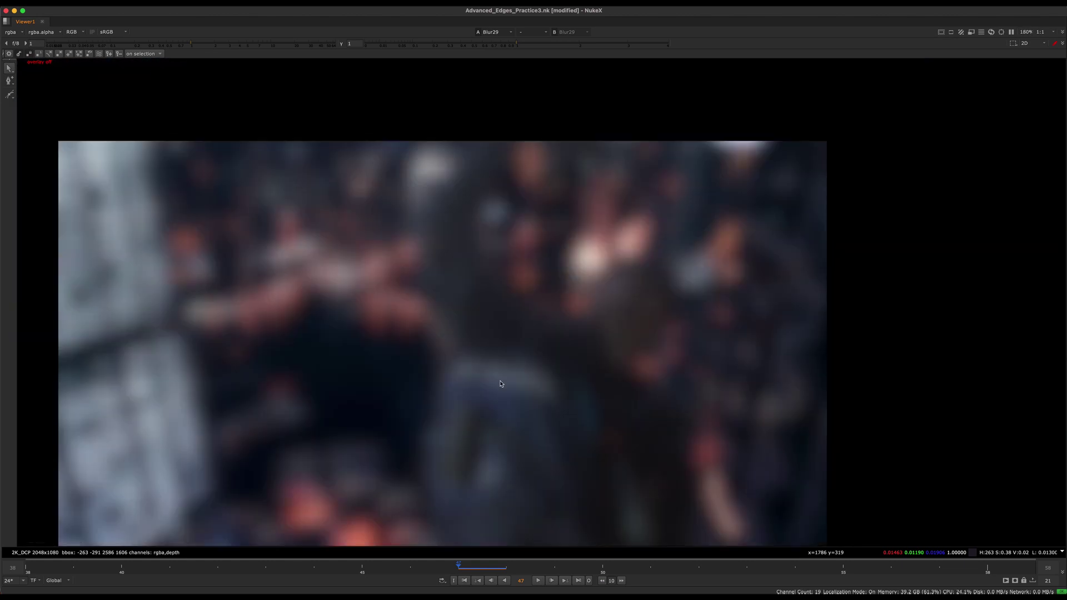
middle_drag(339, 286, 666, 443)
middle_drag(621, 387, 466, 360)
key(space)
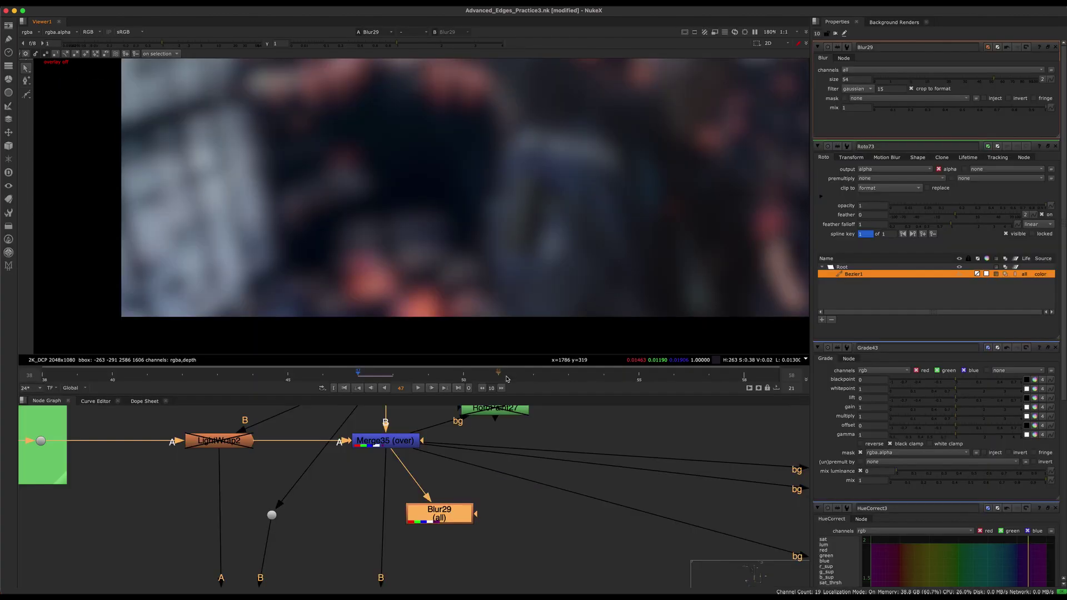
Disable the Blur node after Merge35 and return to Grade43 in the background stream.
middle_drag(434, 464, 452, 553)
scroll(465, 490, down, 8)
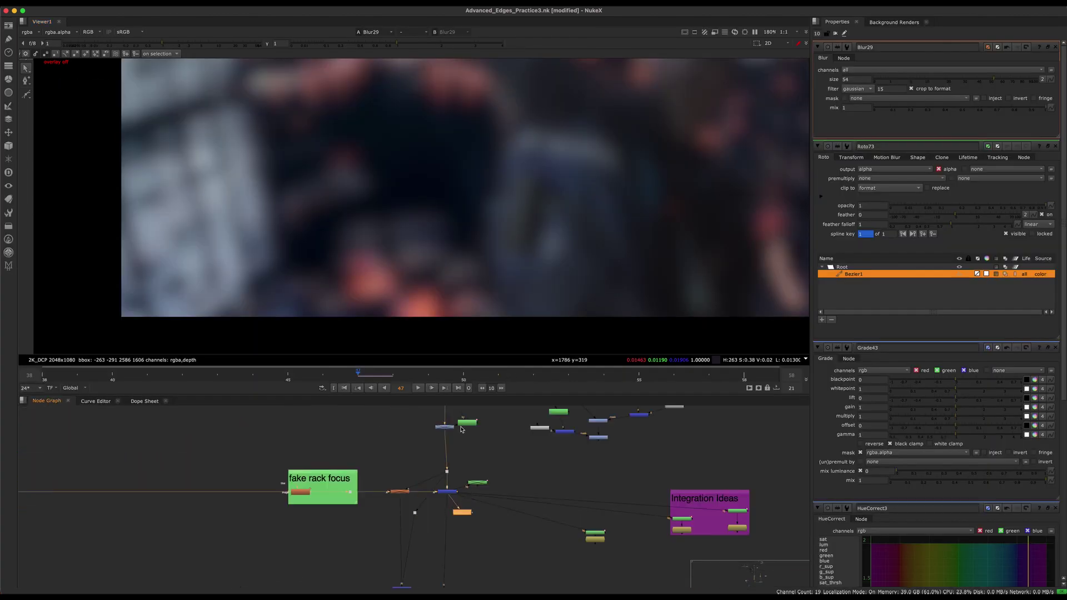
key(d)
middle_drag(461, 429, 432, 481)
scroll(439, 492, up, 5)
click(425, 489)
key(d)
Open Grade43, view its output and set its gamma to 1.44.
scroll(432, 481, up, 4)
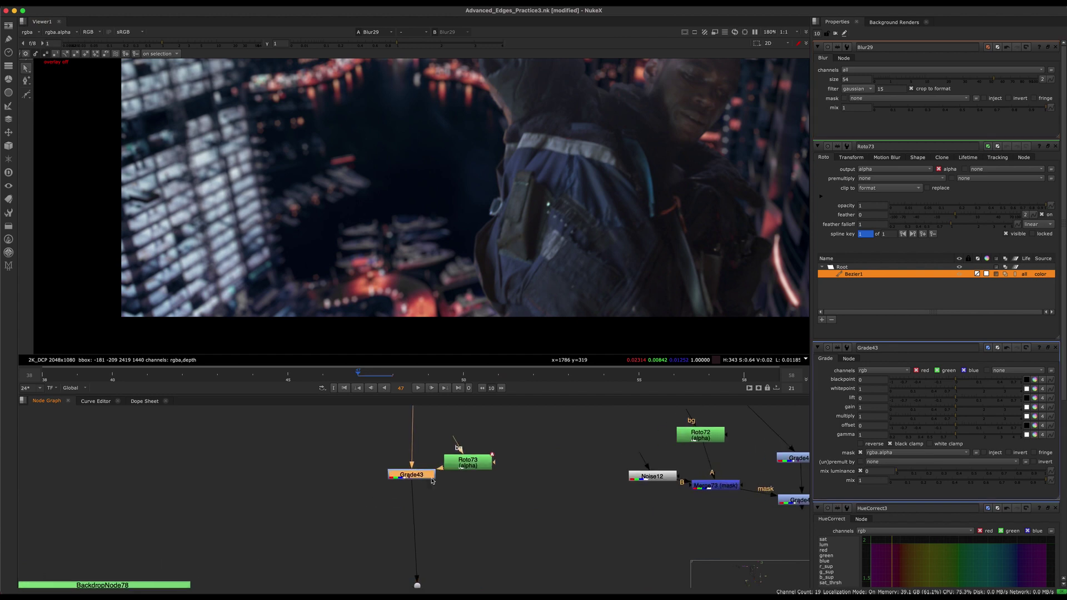
double_click(423, 476)
key(1)
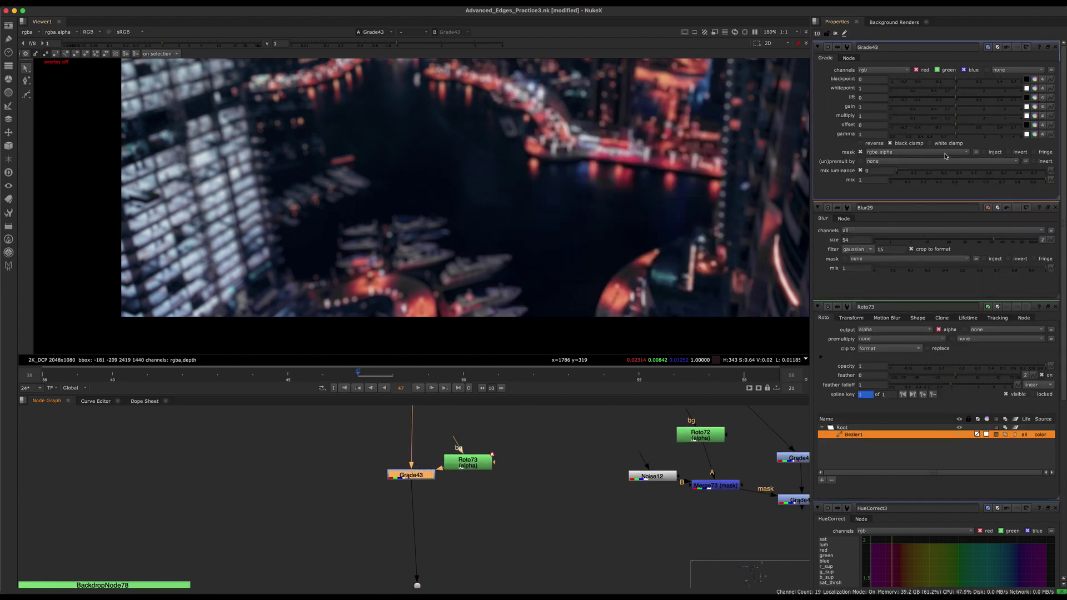
click(965, 135)
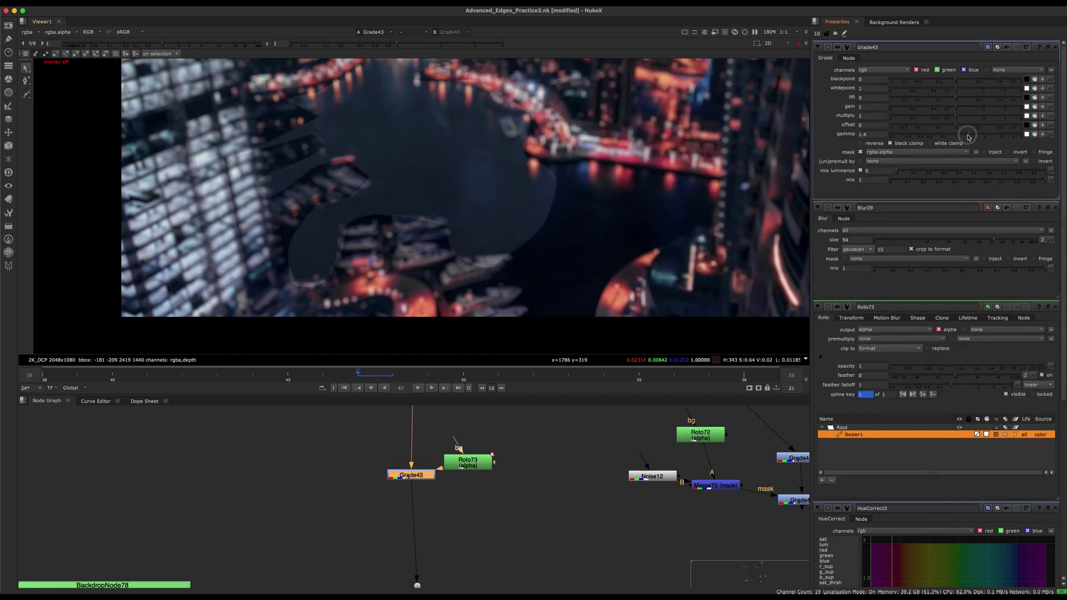
Insert a Blur node between Roto73 and Grade43's mask input with a size of 79.5.
click(479, 468)
key(b)
scroll(465, 477, down, 2)
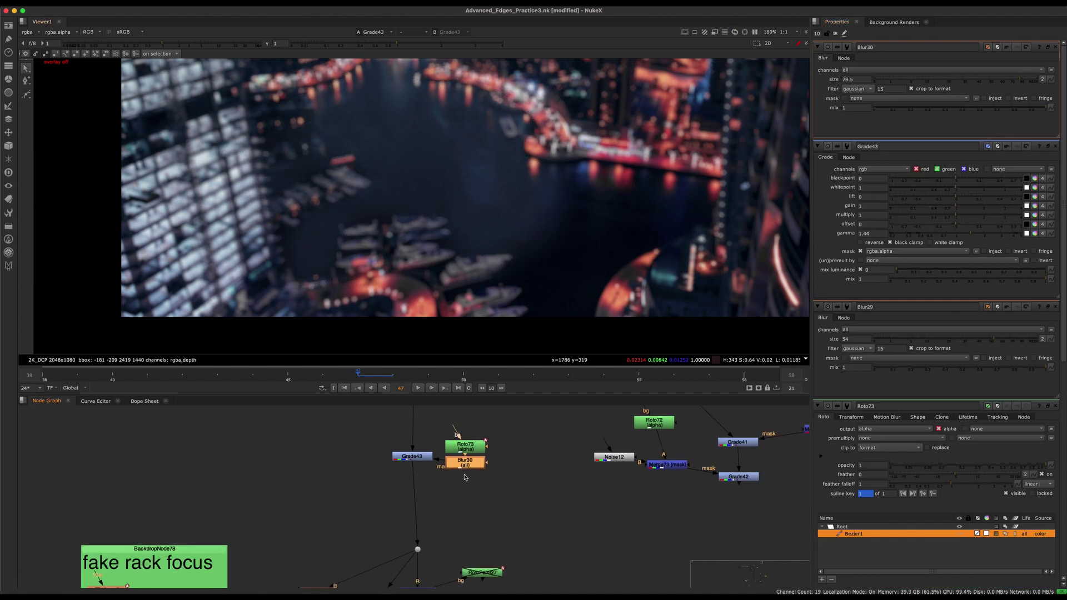
View the Merge35 composite and toggle Grade43 off and on to compare the water's brightness.
scroll(465, 477, down, 1)
scroll(451, 252, down, 2)
middle_drag(420, 573, 410, 487)
click(410, 482)
key(1)
middle_drag(429, 409, 424, 507)
scroll(420, 503, up, 3)
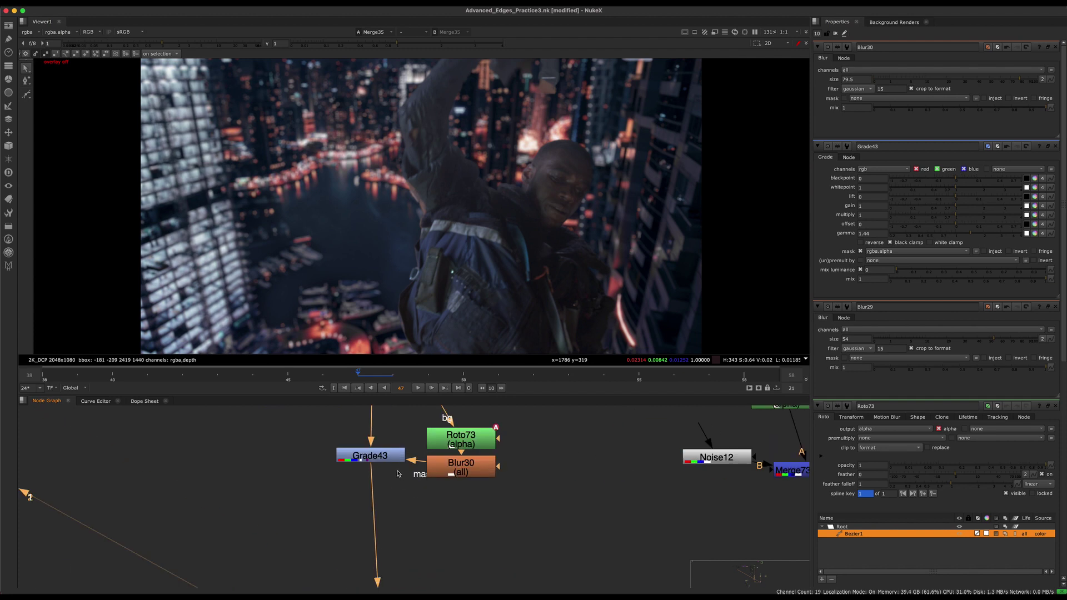
click(391, 460)
key(d)
key(d)
Set Grade43's gamma to 1.32 and its gain to 1.52.
double_click(391, 459)
drag(391, 460, 391, 459)
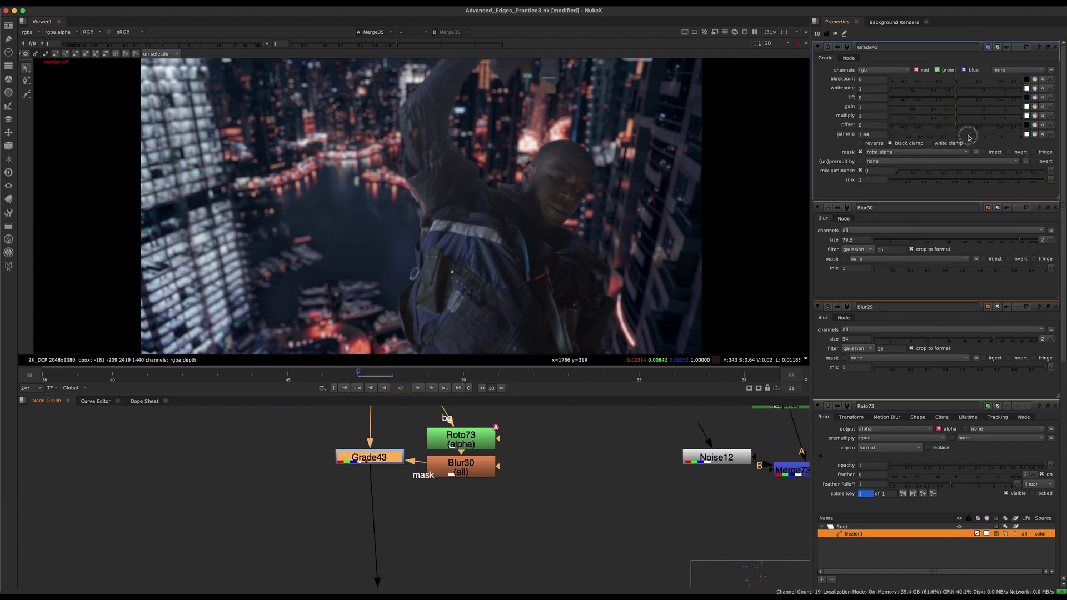
mouse_move(968, 137)
mouse_down()
mouse_move(956, 135)
mouse_move(968, 134)
mouse_up()
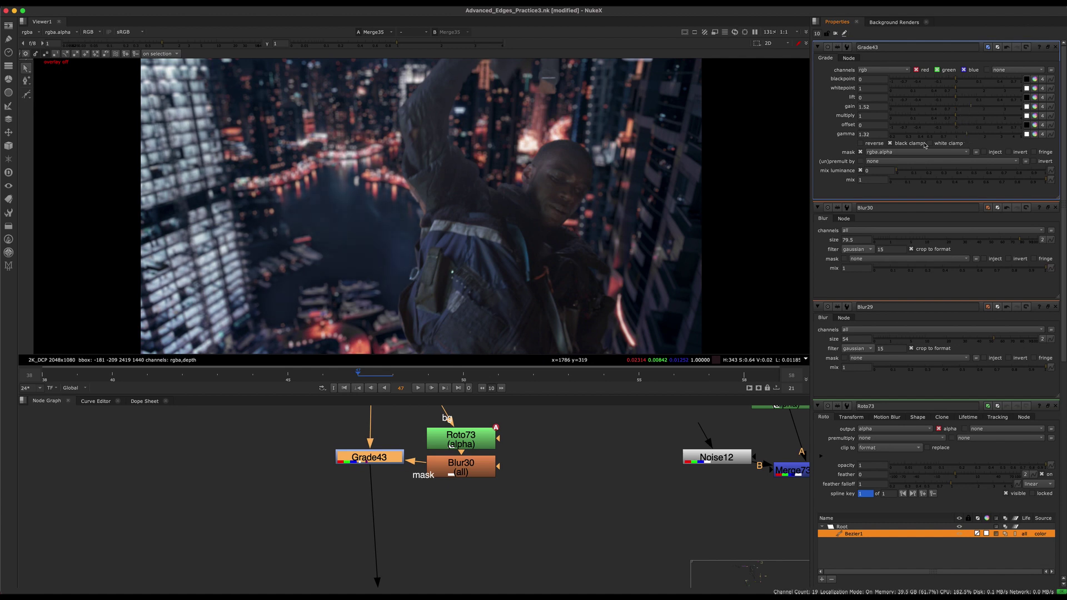
Compare the full composite with Grade43 disabled and enabled, checking the water beside the man's edge.
scroll(421, 207, down, 5)
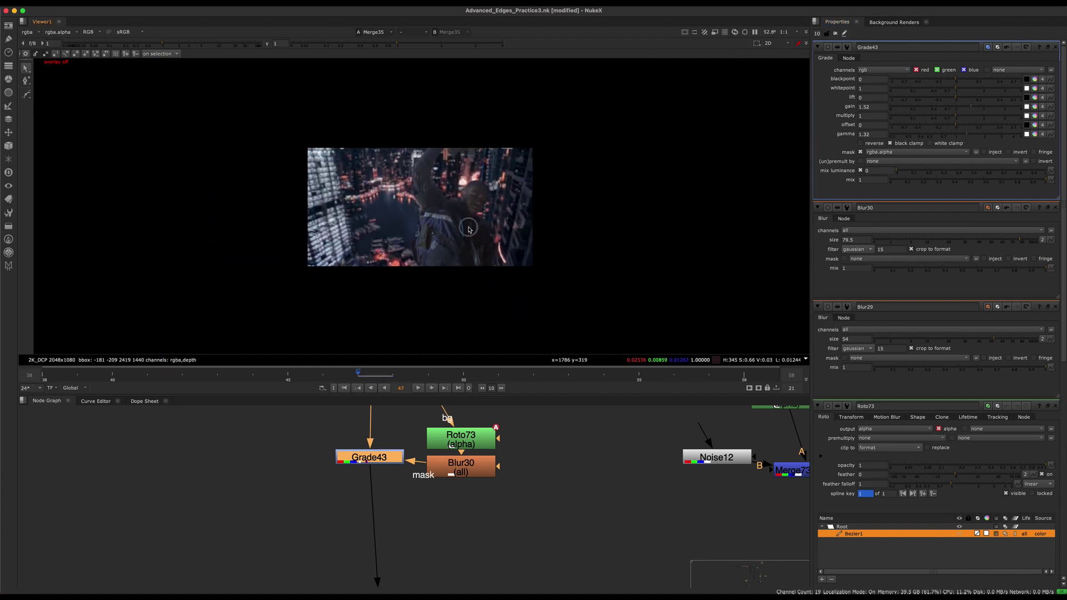
alt+middle_drag(469, 227, 496, 220)
key(d)
key(d)
key(d)
middle_drag(393, 475, 431, 501)
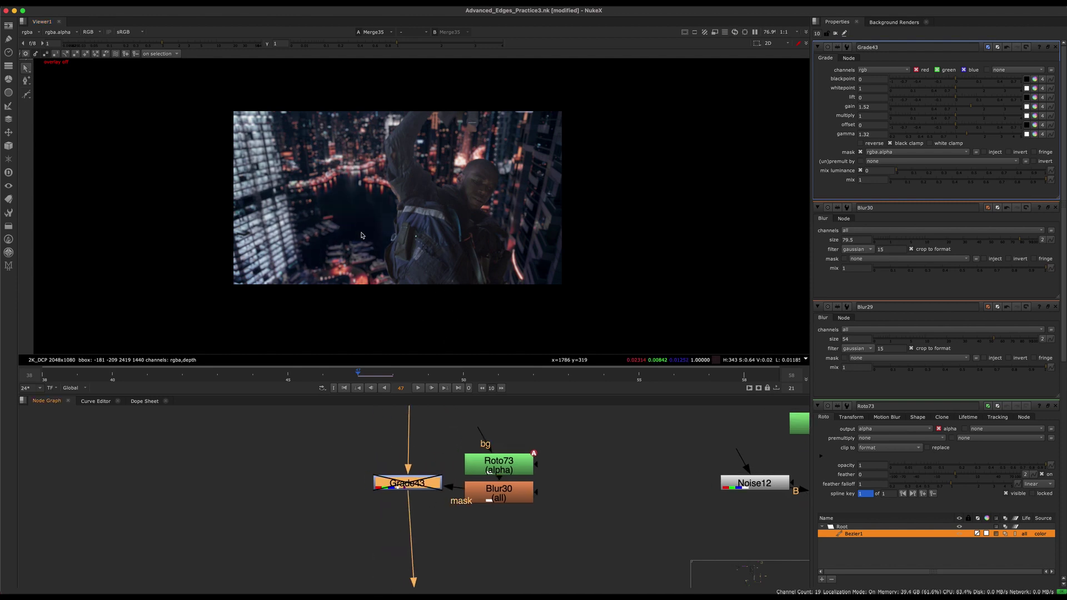
key(d)
Draw a second closed Bezier in Roto73 over the lower water and the man's body, and set its blending mode to minus.
double_click(516, 468)
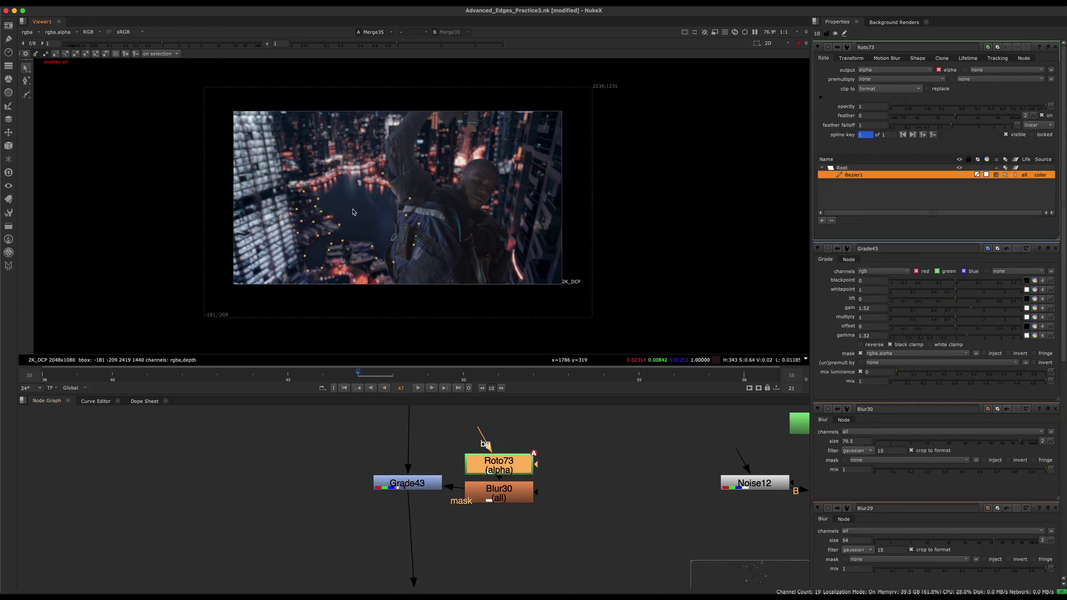
scroll(347, 212, up, 3)
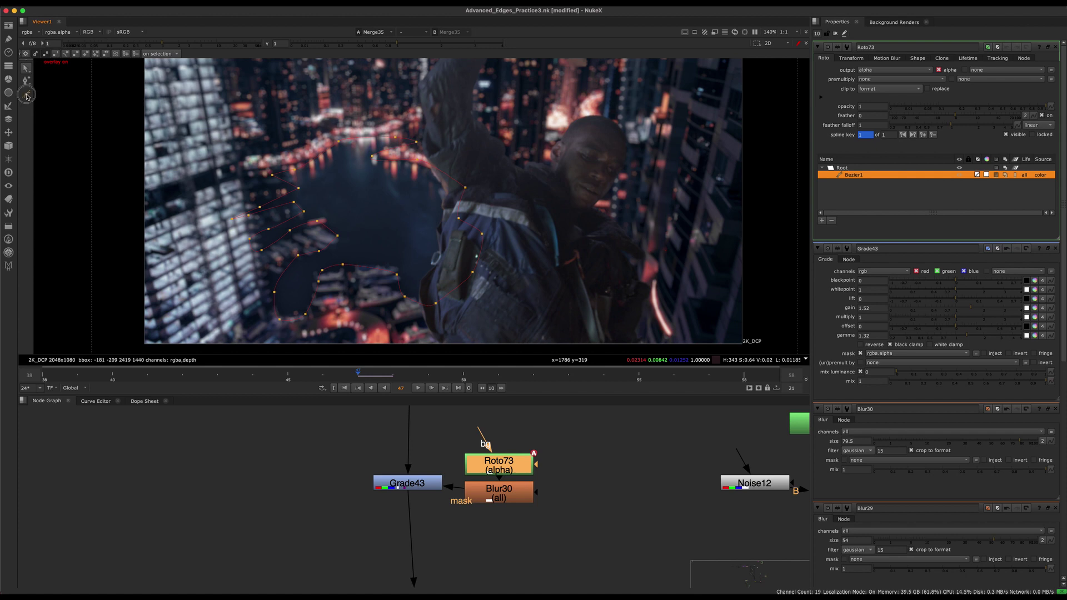
drag(27, 96, 57, 93)
click(323, 320)
middle_drag(323, 320, 317, 299)
key(q)
key(q)
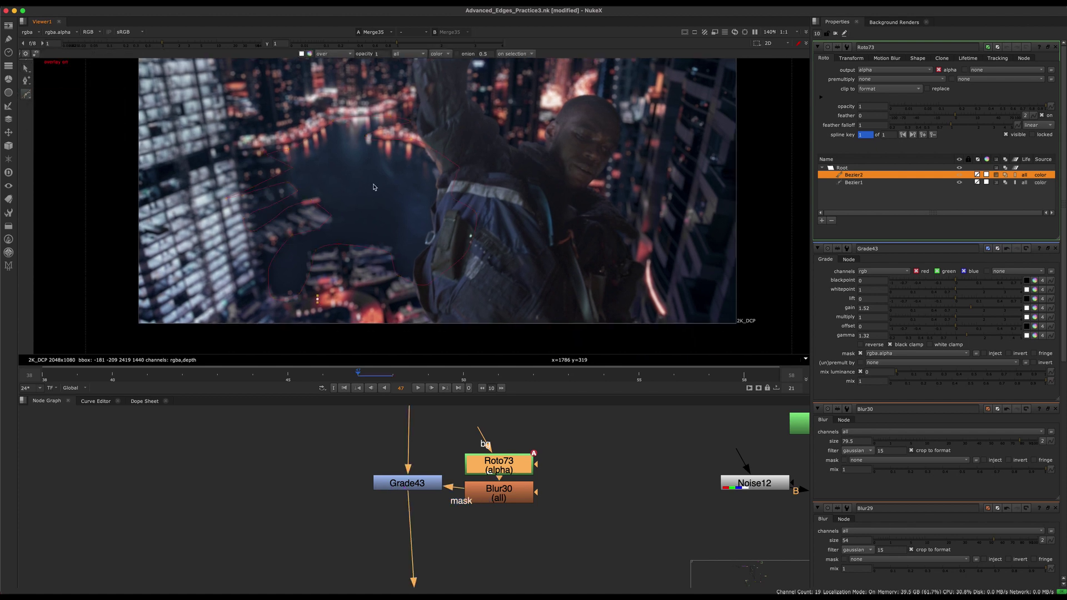
click(353, 198)
click(384, 184)
click(422, 194)
click(475, 291)
click(480, 318)
key(Return)
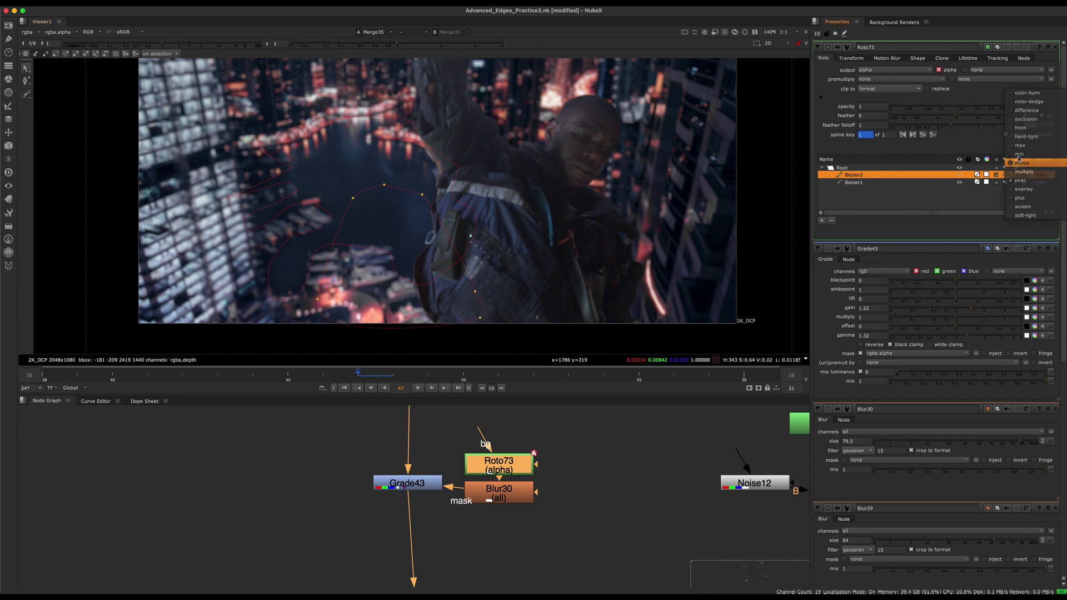
Adjust the placement of Roto73's shapes over the water and check the composite without the overlay.
click(392, 264)
drag(392, 264, 425, 318)
click(385, 263)
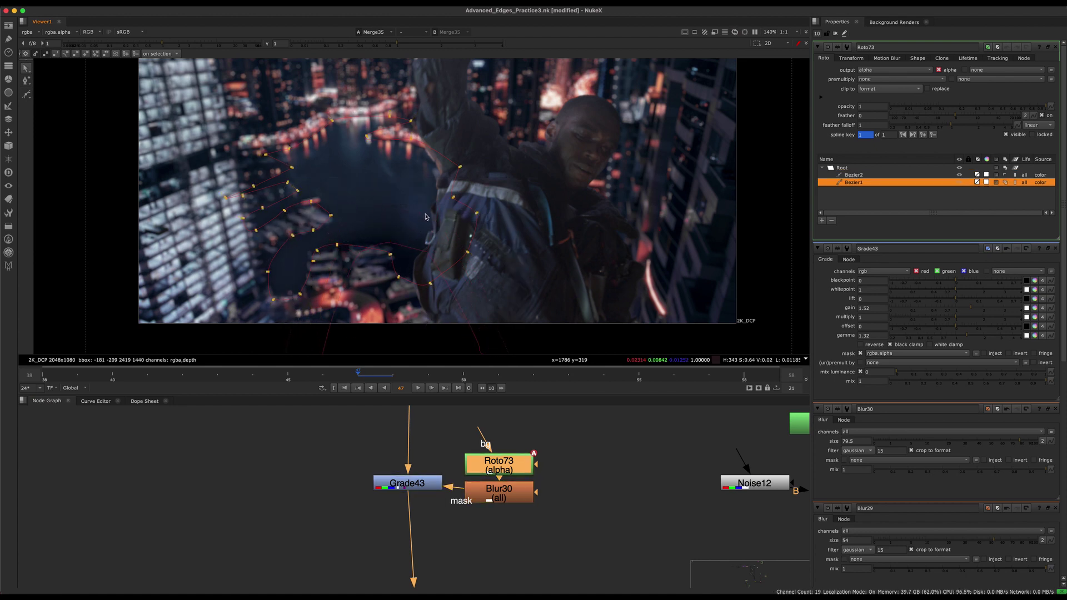
click(426, 217)
scroll(426, 236, down, 2)
key(super+a)
drag(427, 259, 412, 310)
click(379, 265)
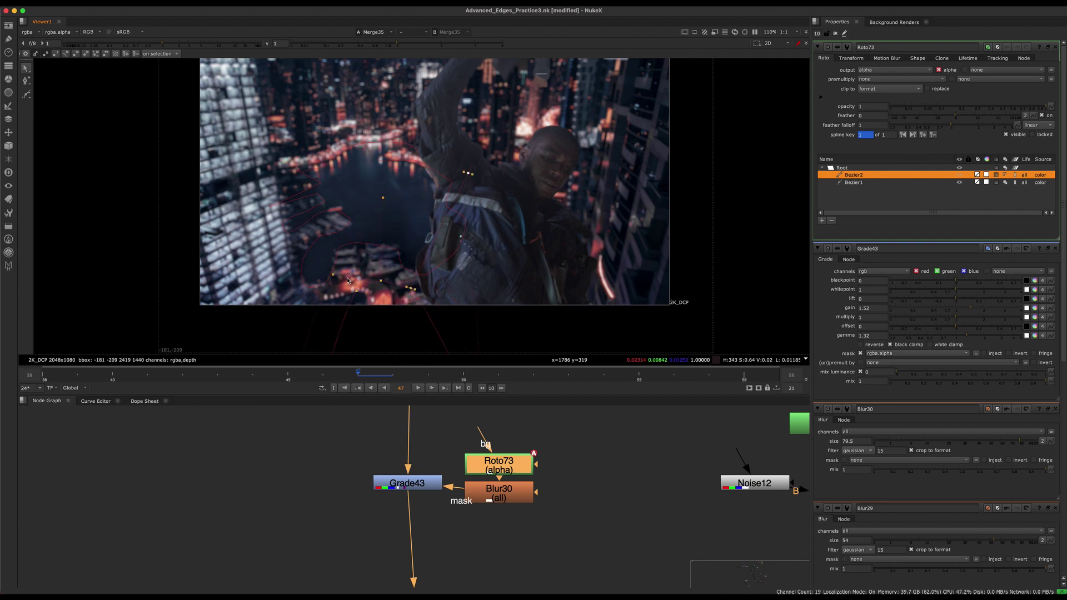
drag(334, 275, 299, 209)
scroll(393, 260, down, 3)
key(q)
middle_drag(392, 261, 396, 250)
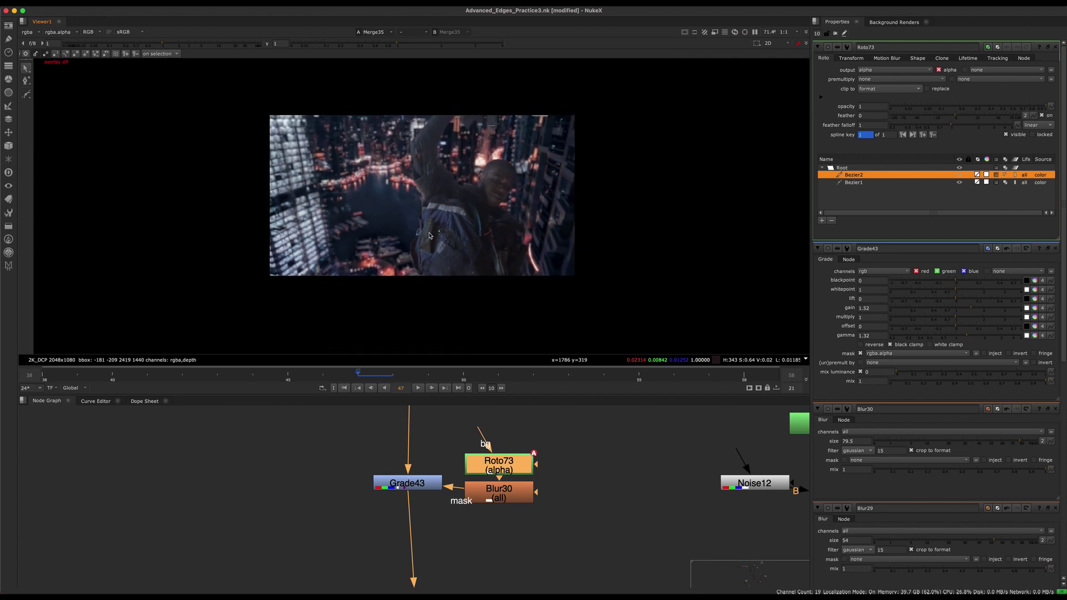
Rotate the second Bezier and move it over the man's raised arm and the upper water, checking without the overlay.
key(q)
click(531, 155)
key(super+a)
drag(395, 268, 530, 228)
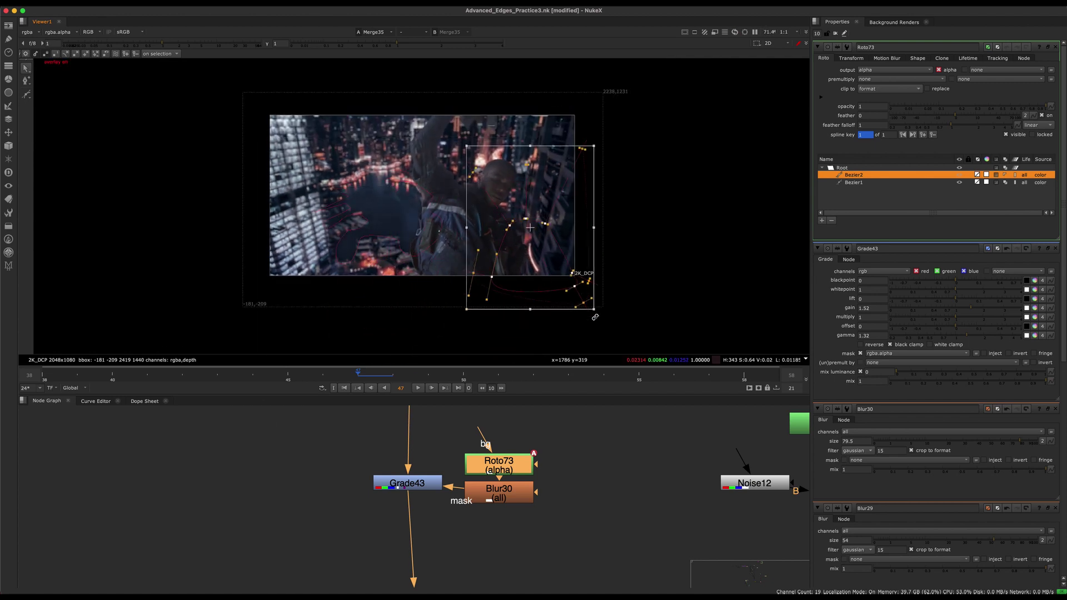
drag(598, 317, 595, 139)
drag(579, 215, 532, 141)
scroll(458, 207, up, 3)
middle_drag(531, 141, 558, 223)
drag(576, 217, 461, 216)
key(q)
key(f)
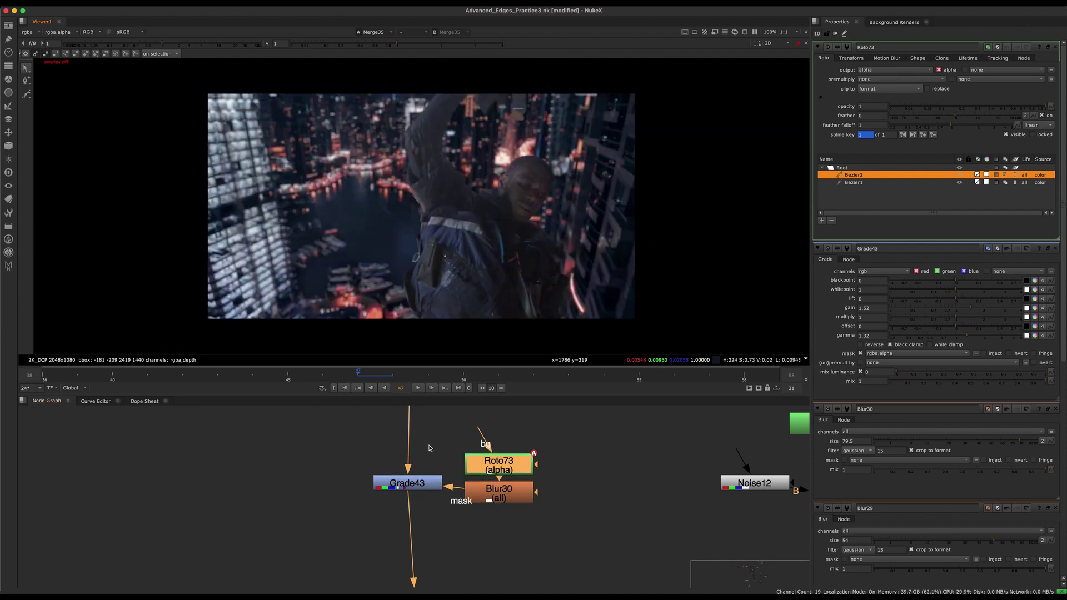
Show the roto overlay again and adjust the second Bezier's shape beside the man's raised arm.
click(407, 483)
key(o)
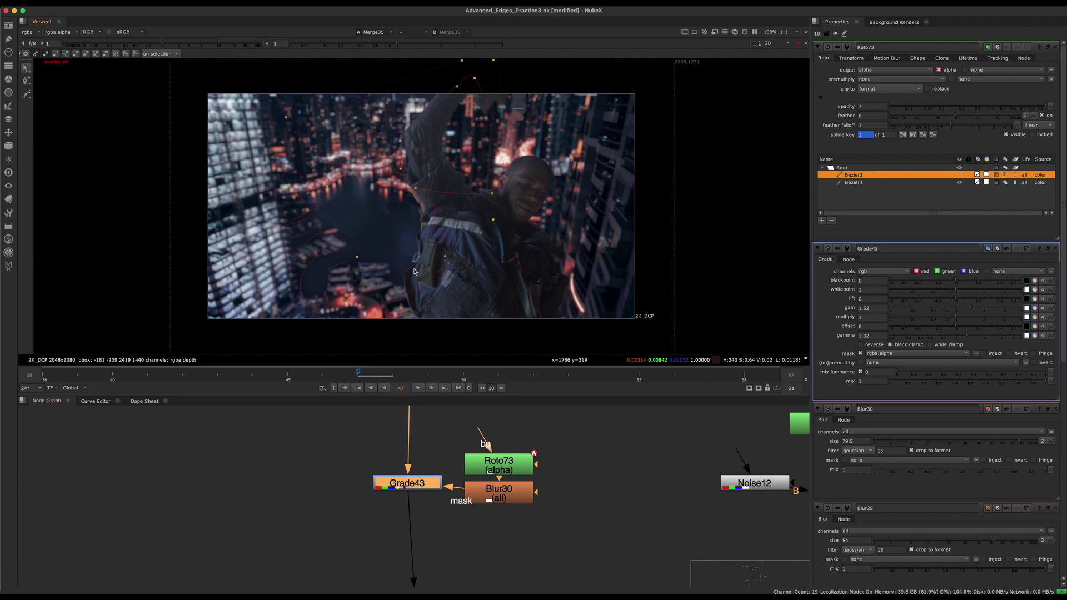
middle_drag(427, 199, 441, 228)
drag(426, 223, 424, 229)
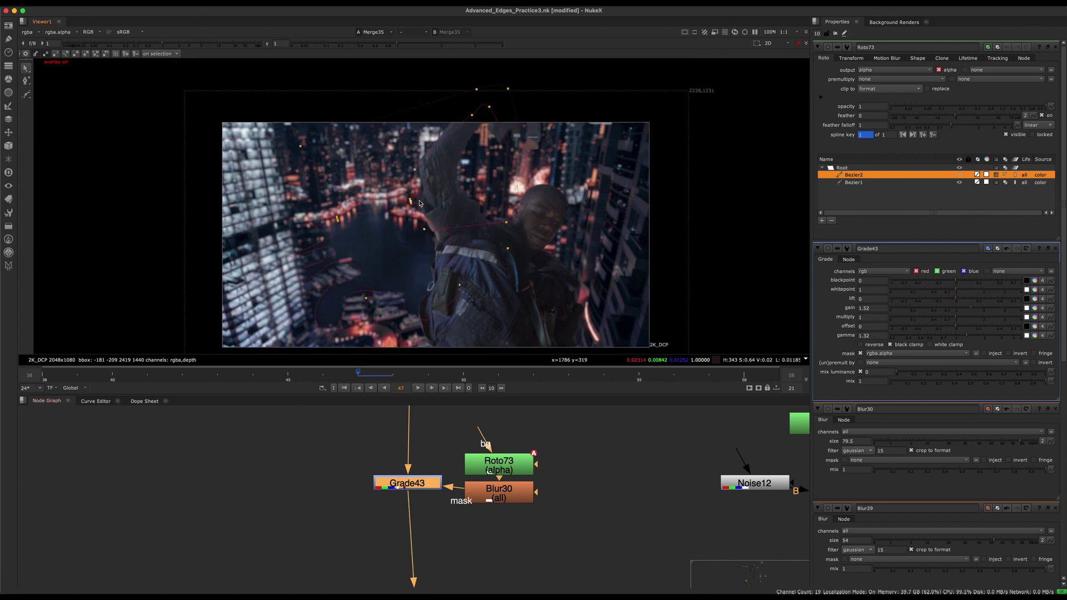
middle_drag(420, 203, 405, 176)
scroll(480, 201, down, 2)
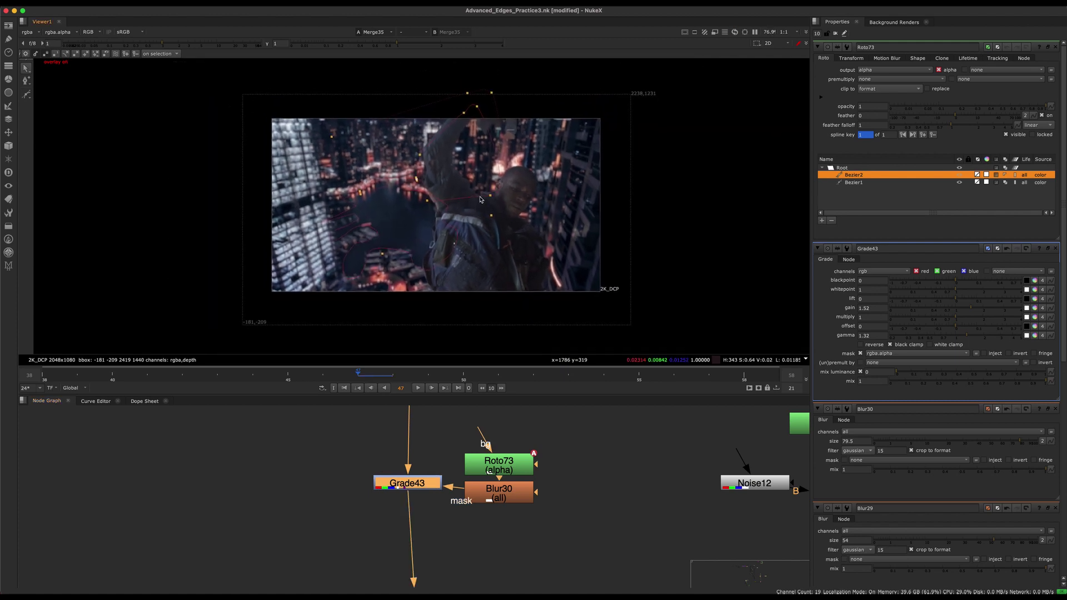
middle_drag(480, 198, 480, 195)
Duplicate Roto73's second Bezier, then rotate the copy and place it over the bright buildings beside the water.
right_click(854, 176)
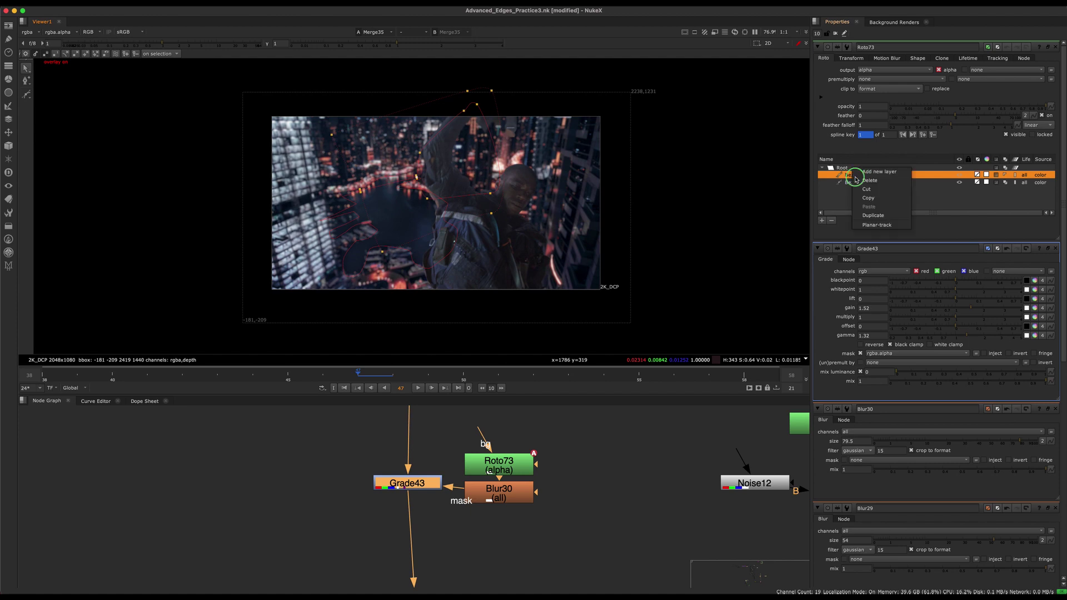
click(869, 214)
middle_drag(580, 73, 596, 108)
drag(480, 222, 287, 235)
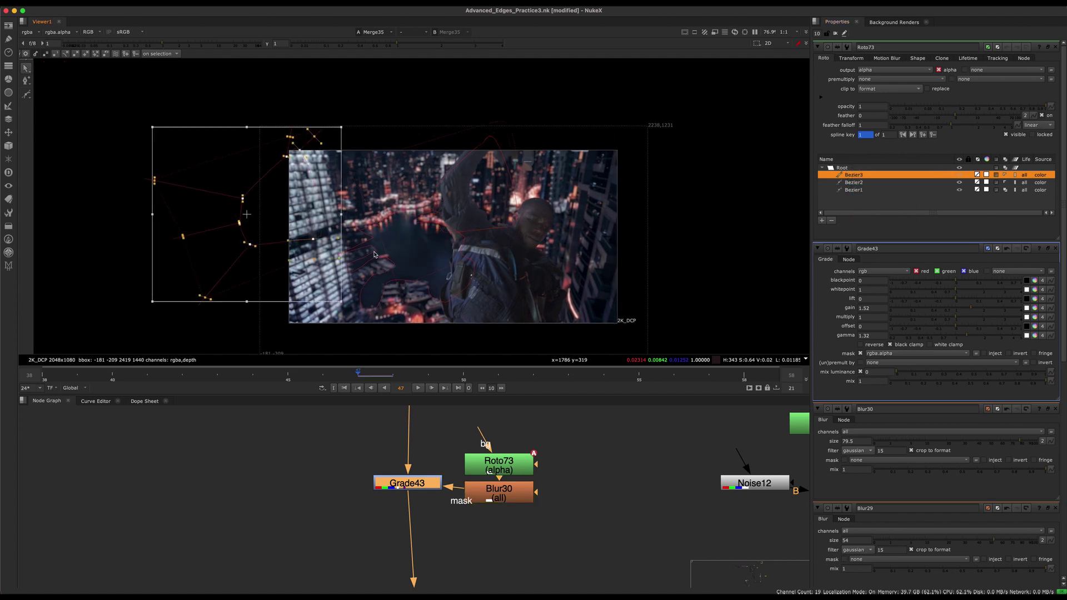
drag(346, 311, 276, 109)
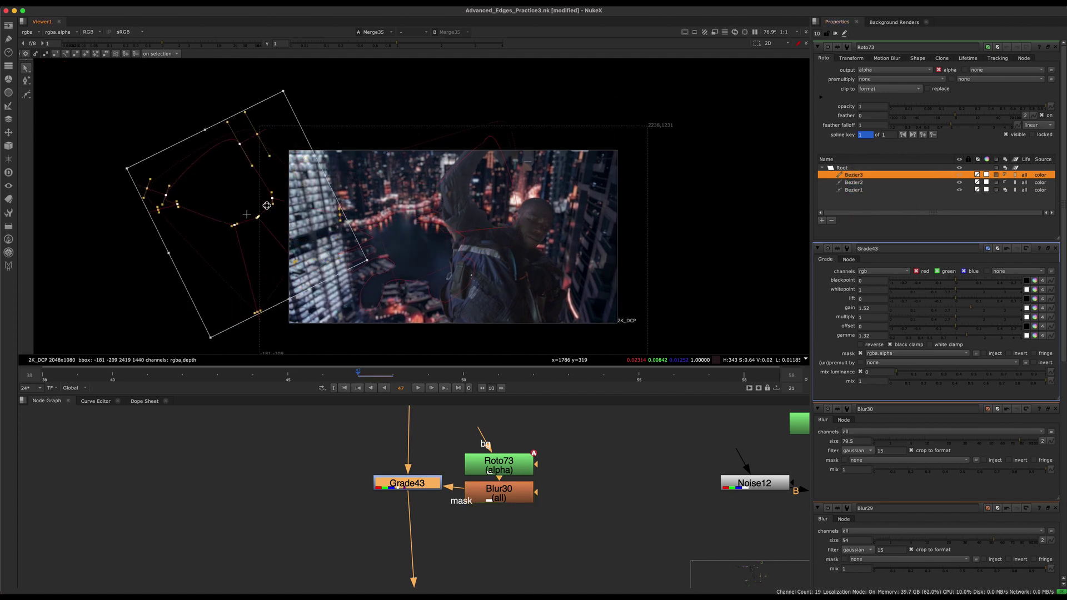
drag(290, 246, 390, 229)
Hide the overlay and compare the composite with Grade43 disabled and enabled.
key(q)
key(f)
drag(433, 443, 358, 491)
key(d)
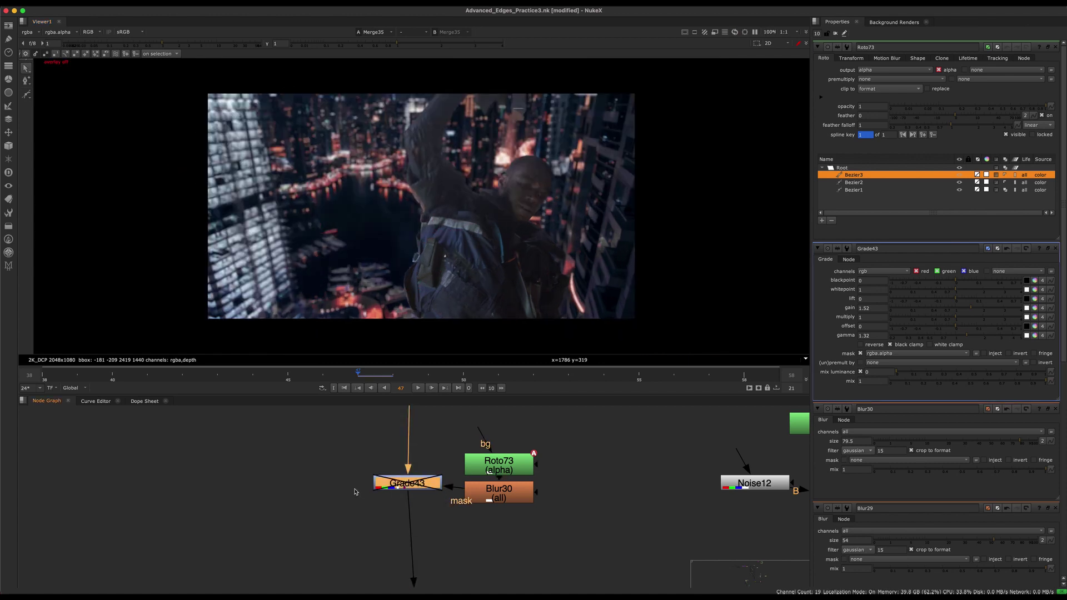
key(d)
scroll(398, 267, down, 3)
key(f)
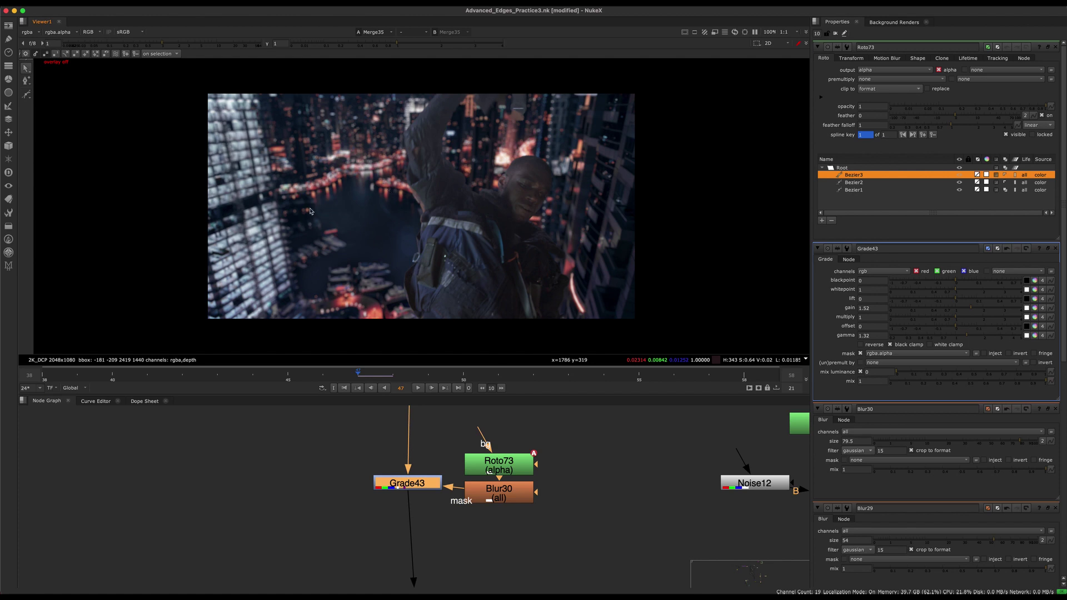
Enable the merge and Grade25 at the end of the tree and check the composite through Grade25.
scroll(470, 481, down, 8)
middle_drag(461, 584, 456, 453)
drag(486, 520, 453, 552)
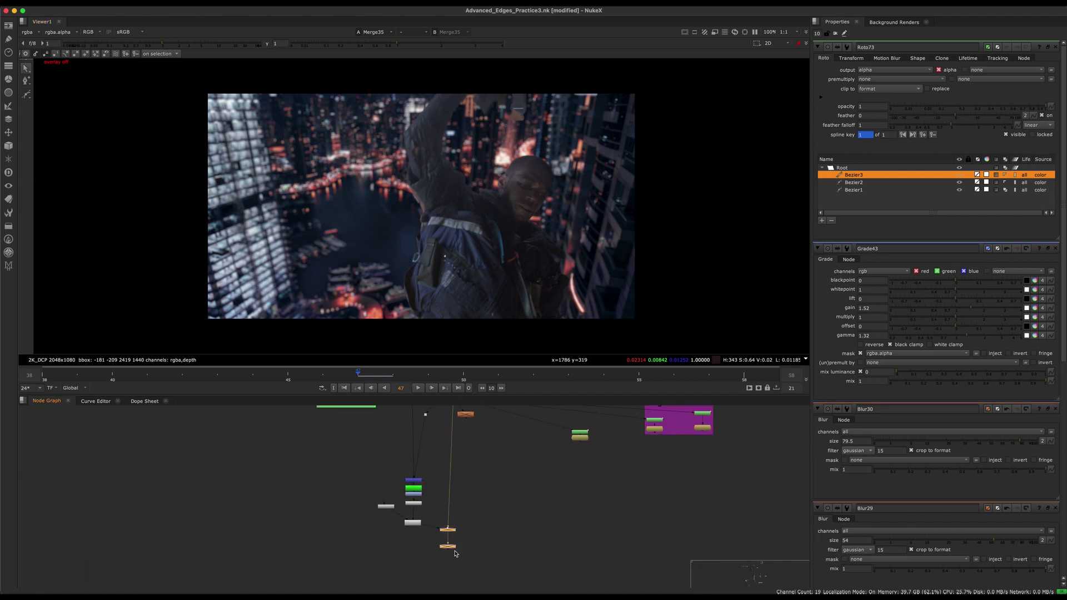
key(d)
key(1)
scroll(486, 500, up, 5)
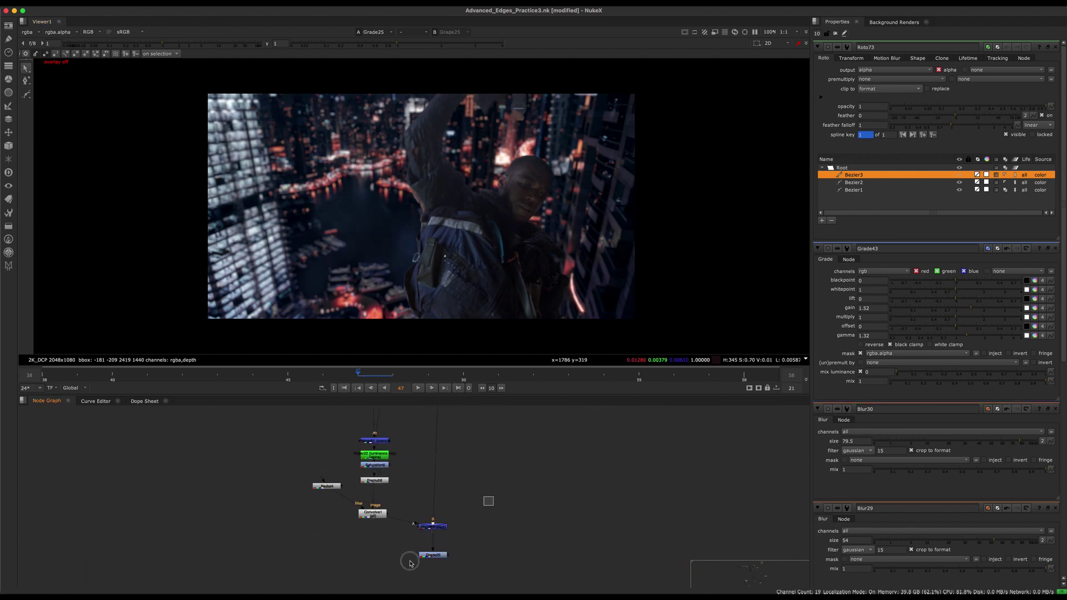
drag(489, 512, 389, 562)
click(457, 520)
scroll(462, 508, down, 4)
drag(471, 525, 397, 550)
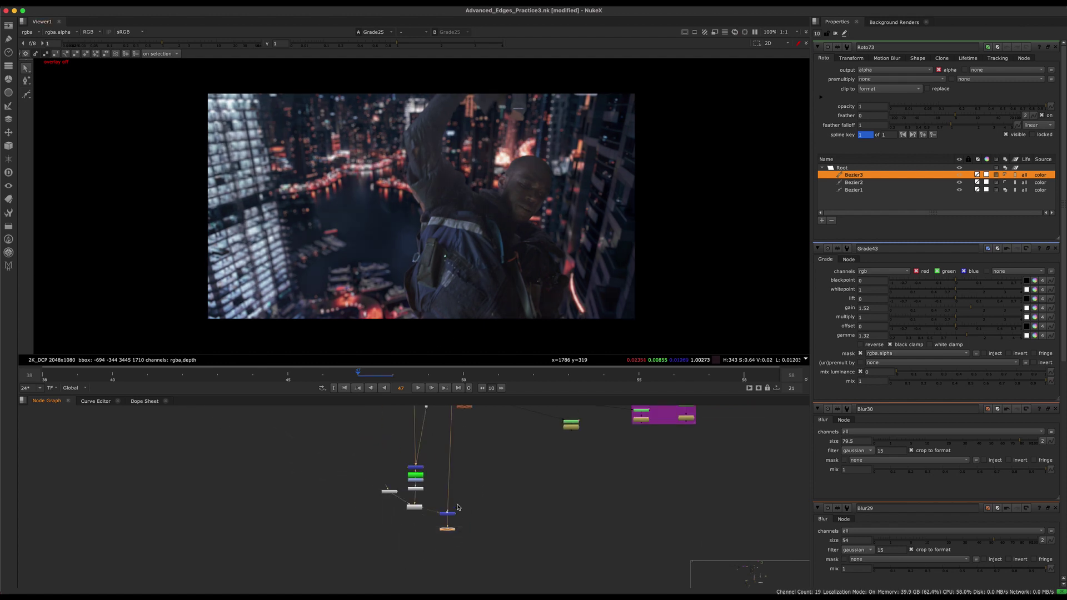
middle_drag(447, 547, 440, 579)
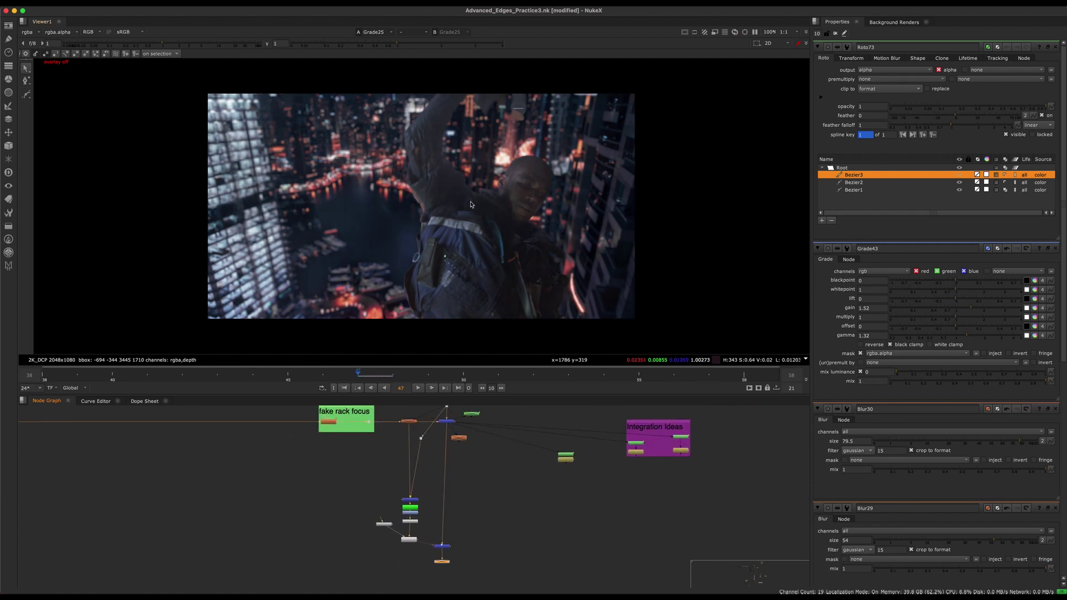
scroll(443, 547, up, 3)
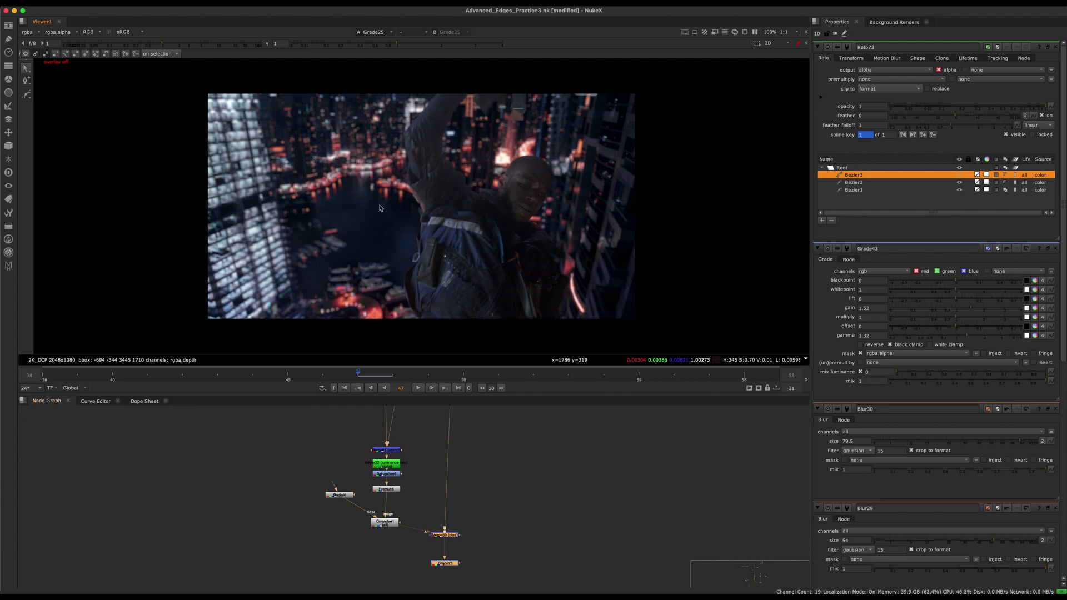
Enlarge the node graph and delete Grade43 together with its Roto73 and Blur30 mask nodes.
scroll(461, 475, down, 3)
middle_drag(466, 408, 443, 534)
key(space)
scroll(472, 478, up, 3)
drag(519, 389, 385, 461)
middle_drag(498, 480, 497, 360)
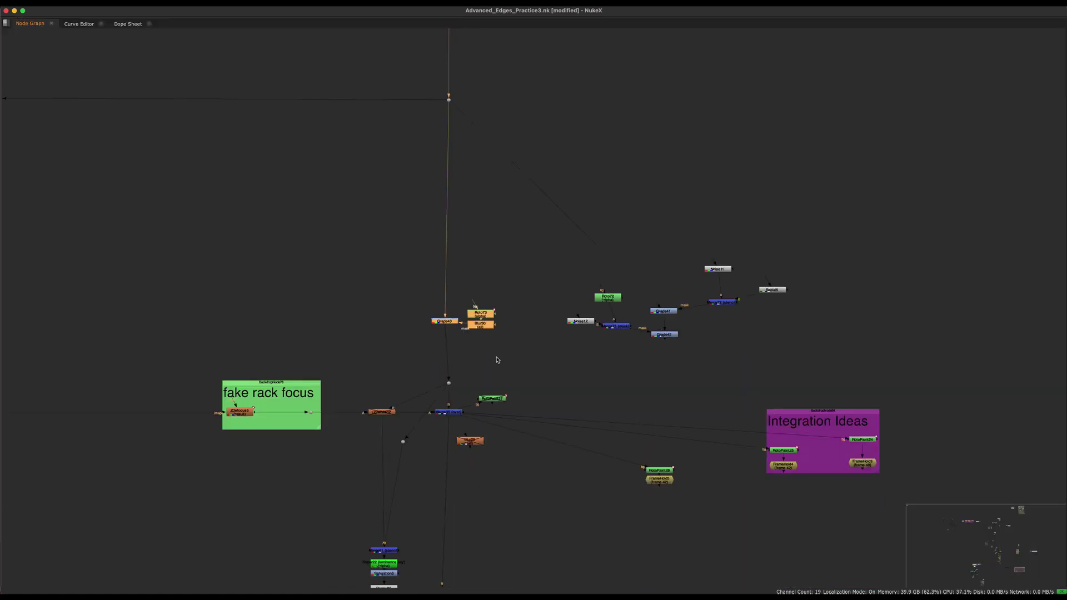
key(Delete)
Delete the side branch of noise, roto, merge and grade nodes above the Integration Ideas backdrop.
middle_drag(517, 277, 470, 172)
super+click(607, 229)
scroll(607, 251, down, 3)
middle_drag(607, 251, 599, 323)
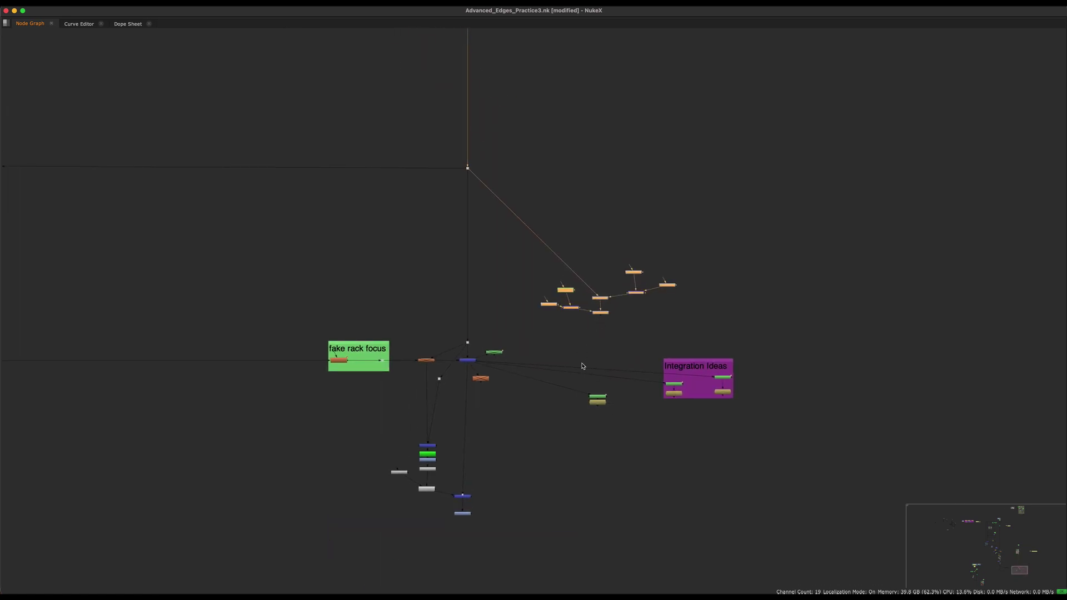
scroll(583, 366, up, 3)
drag(790, 179, 500, 305)
middle_drag(500, 305, 562, 222)
key(Delete)
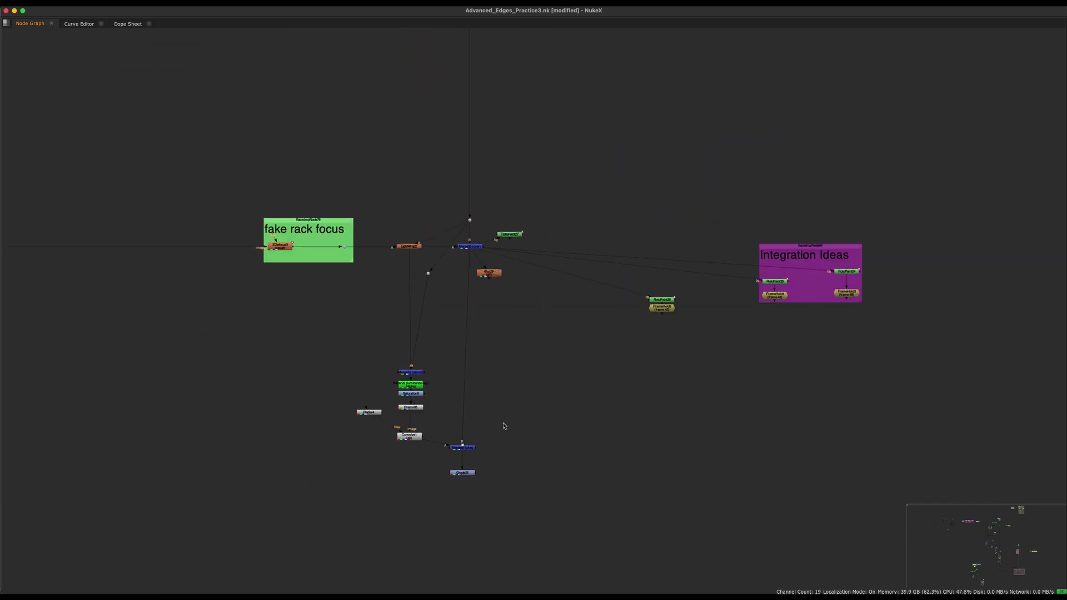
Select the final Grade25 node and save the script.
click(464, 448)
middle_drag(492, 446, 516, 442)
scroll(524, 461, up, 3)
click(467, 472)
key(super+s)
middle_drag(556, 365, 547, 450)
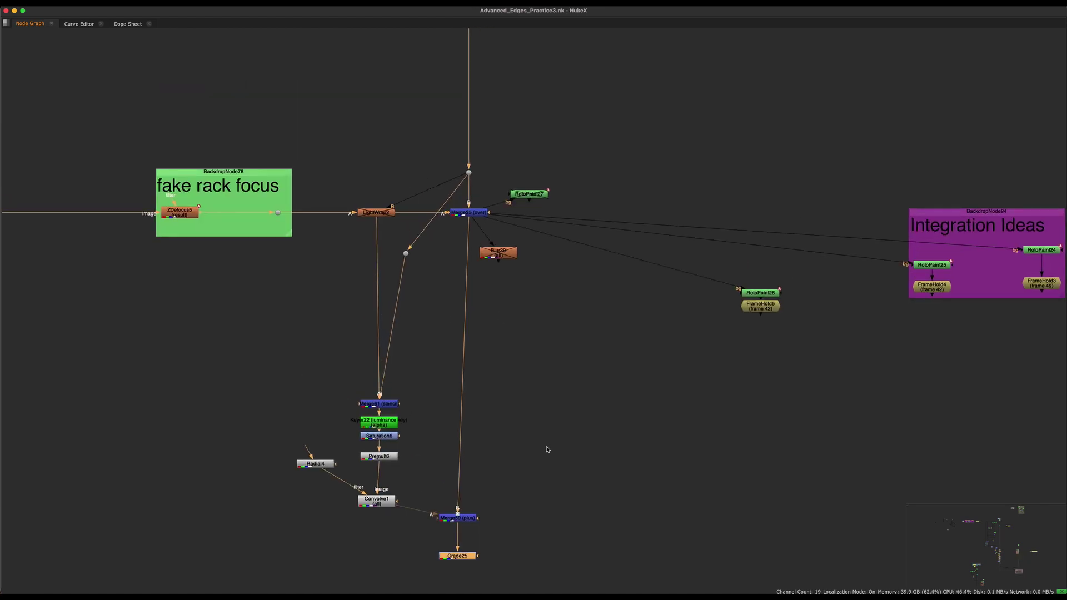
click(547, 449)
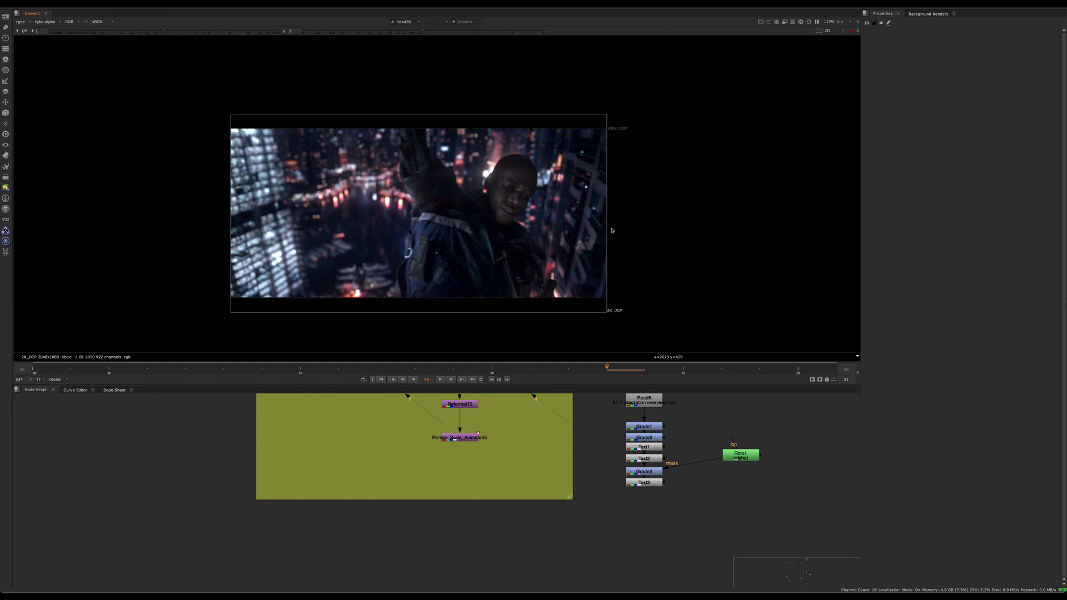
Look over the full comp's node tree and return to the qc (quality control) backdrop.
mouse_move(391, 424)
middle_down()
mouse_move(389, 514)
mouse_move(461, 594)
middle_up()
scroll(389, 514, down, 15)
middle_drag(530, 413, 523, 506)
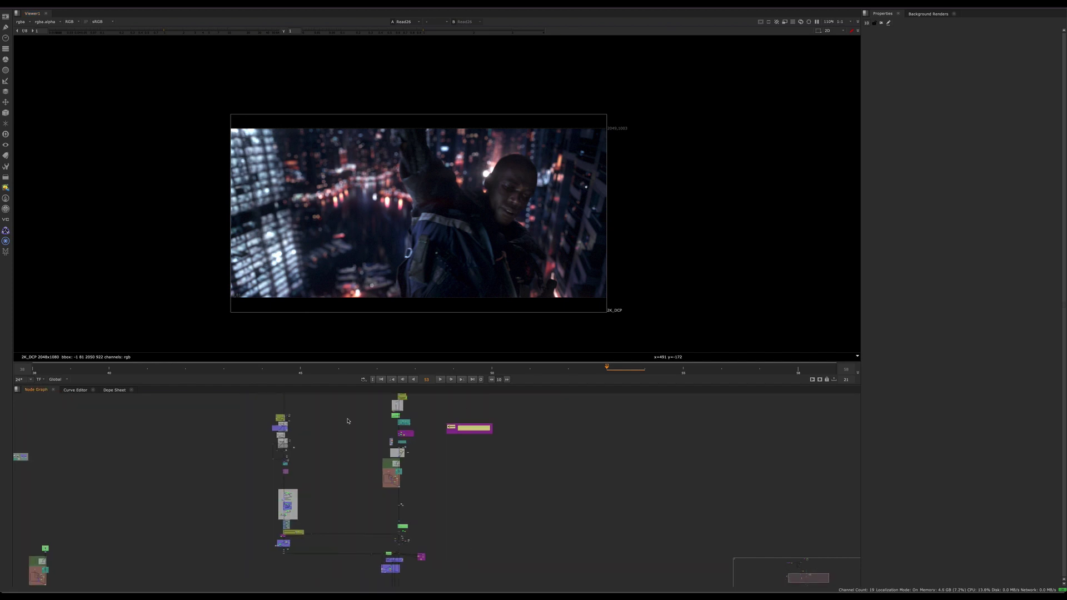
middle_drag(347, 431, 318, 538)
mouse_move(429, 448)
middle_down()
mouse_move(424, 548)
mouse_move(455, 559)
middle_up()
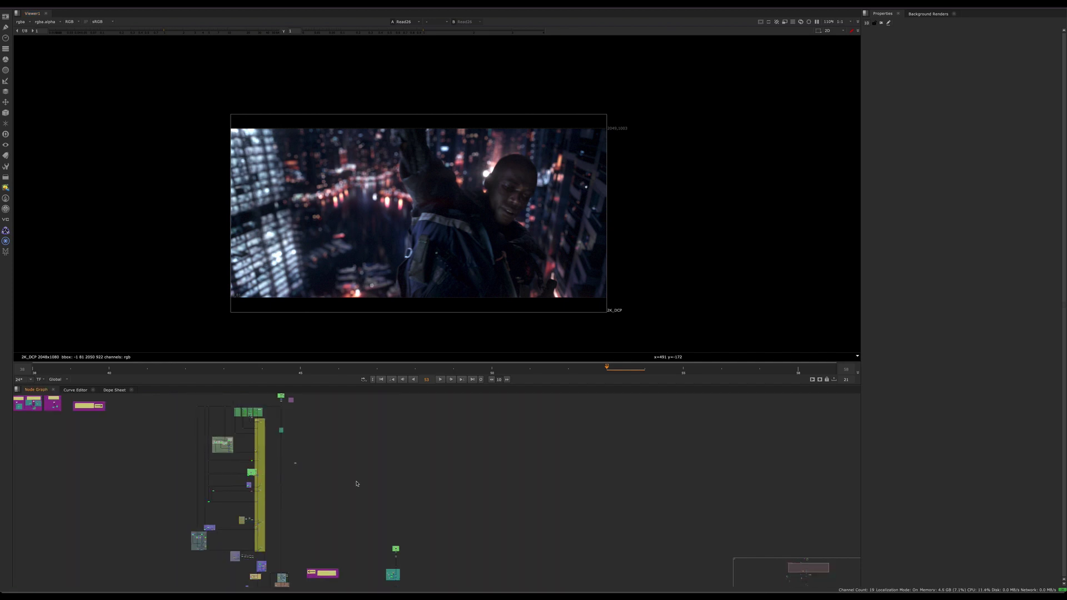
middle_drag(388, 490, 440, 512)
middle_drag(398, 547, 387, 397)
mouse_move(401, 572)
middle_down()
mouse_move(400, 403)
mouse_move(400, 516)
mouse_move(388, 495)
mouse_move(340, 573)
mouse_move(373, 549)
middle_up()
scroll(427, 485, up, 10)
scroll(409, 485, up, 8)
scroll(416, 466, down, 3)
scroll(415, 500, up, 3)
middle_drag(414, 513, 436, 525)
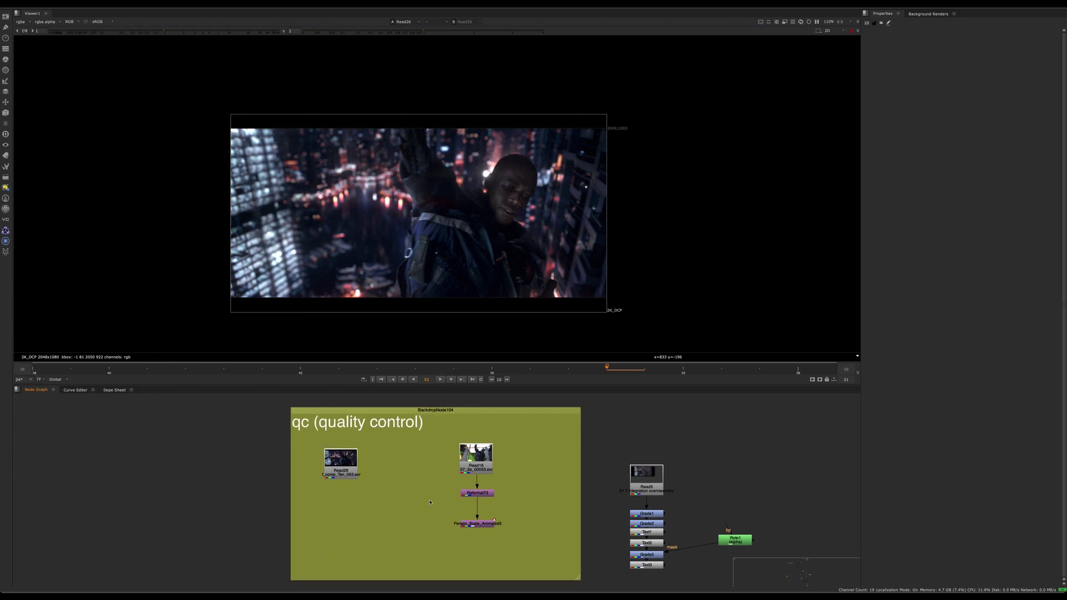
Compare the Crop7 composite with the rendered comp using a viewer wipe, and view the scaled original plate.
key(2)
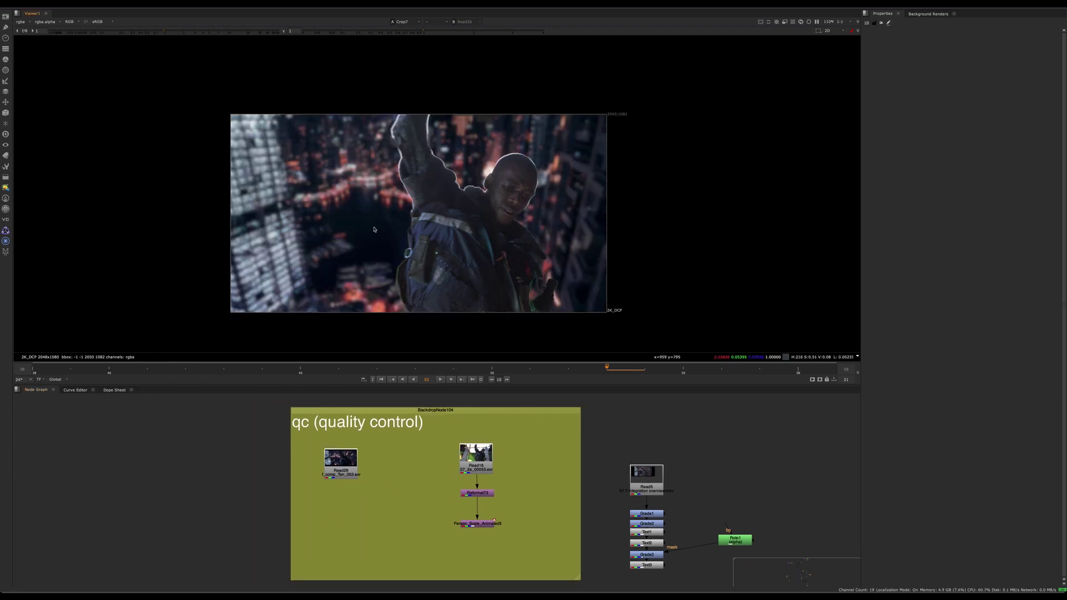
key(w)
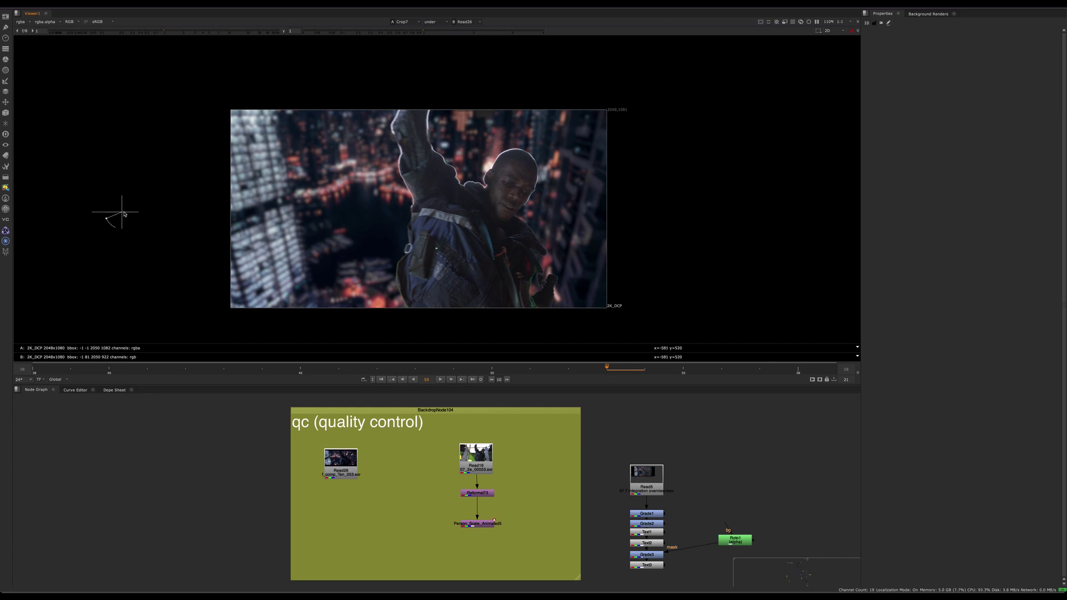
drag(123, 210, 652, 243)
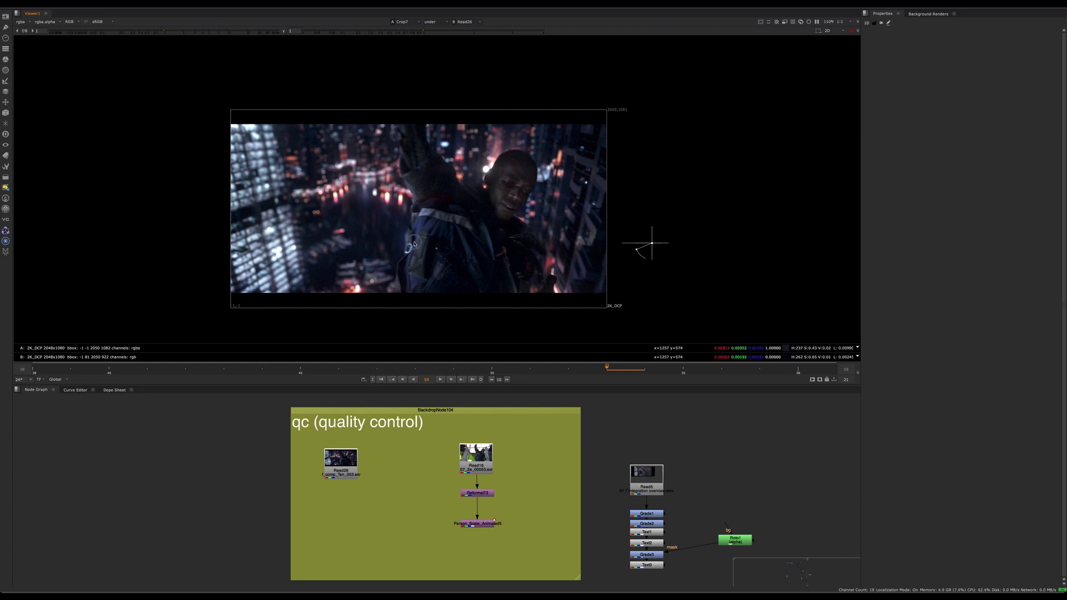
key(w)
key(3)
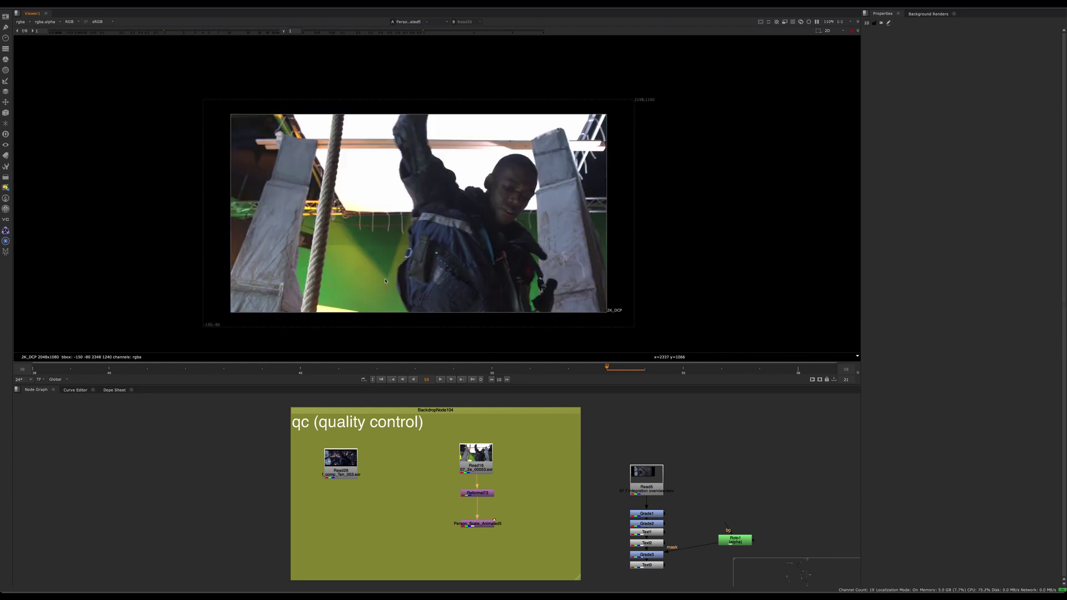